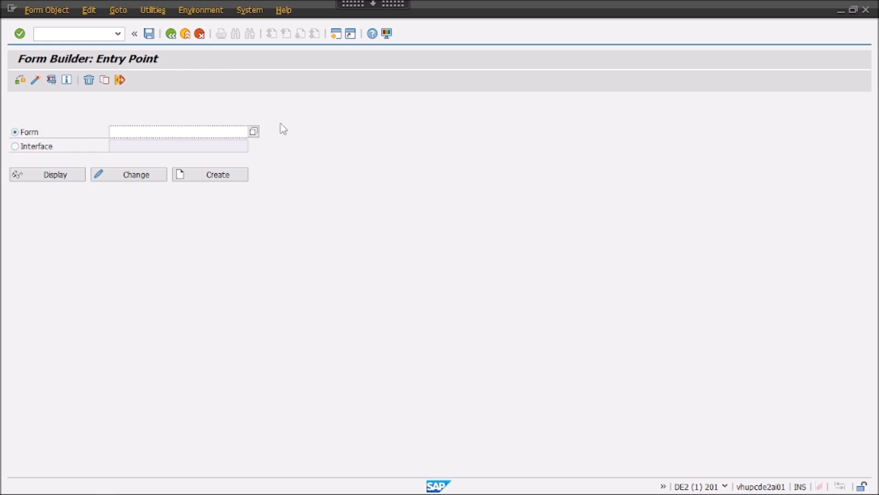
Switch to Microsoft Paint by launching mspaint from the Windows Run dialog
{"action": "key", "text": "super+r"}
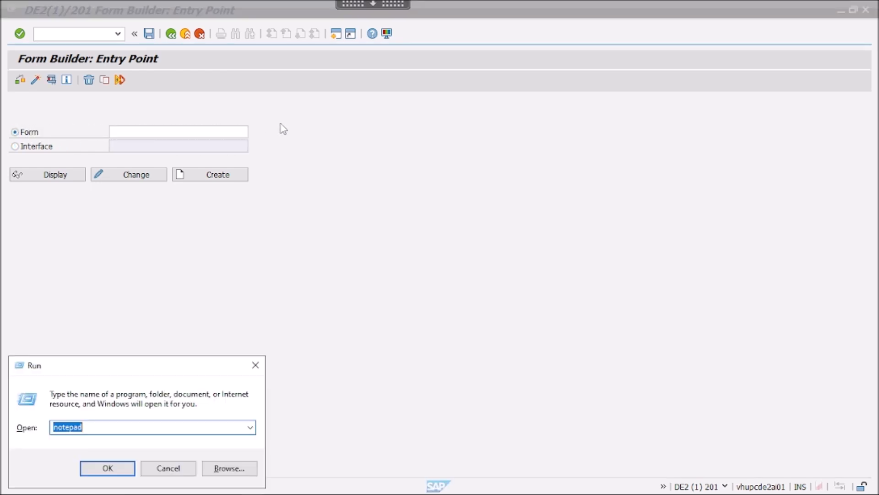
{"action": "type", "text": "ms"}
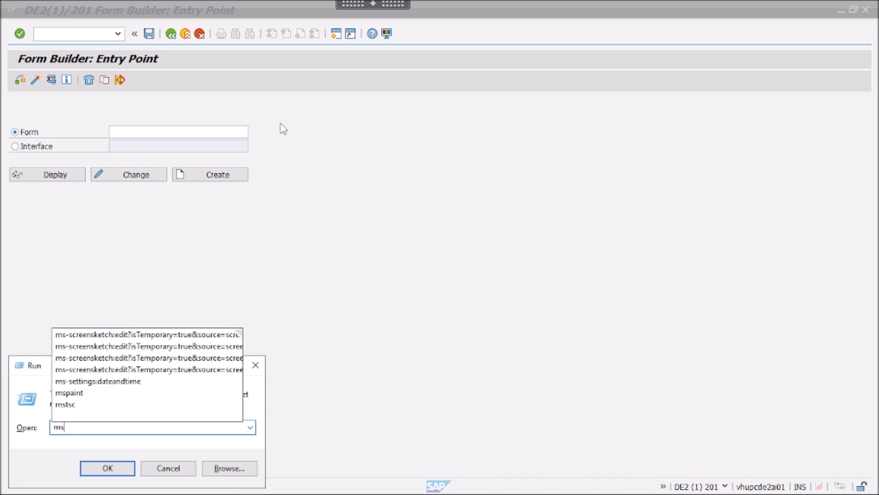
{"action": "type", "text": "pint"}
{"action": "key", "text": "Return"}
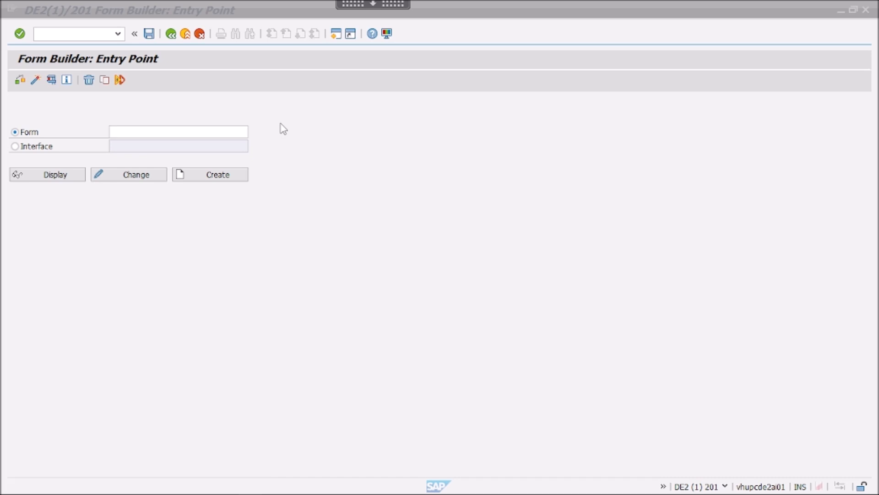
{"action": "key", "text": "Return"}
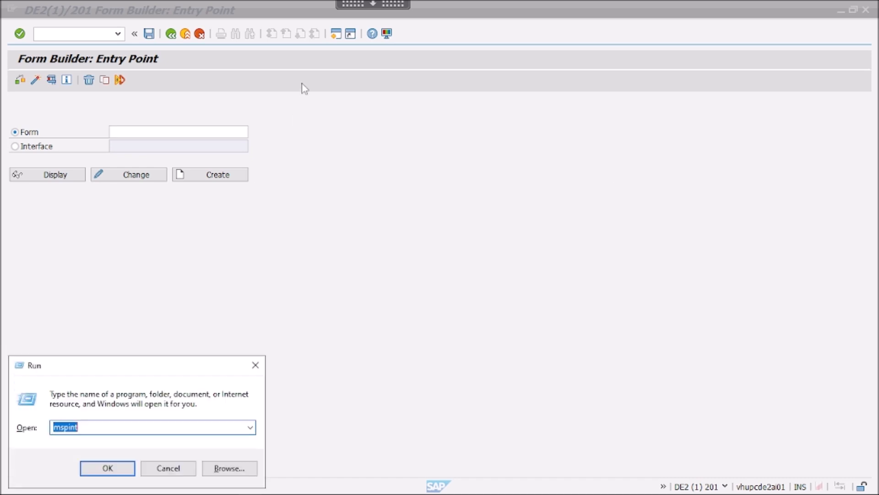
{"action": "type", "text": "mspaint"}
{"action": "key", "text": "Return"}
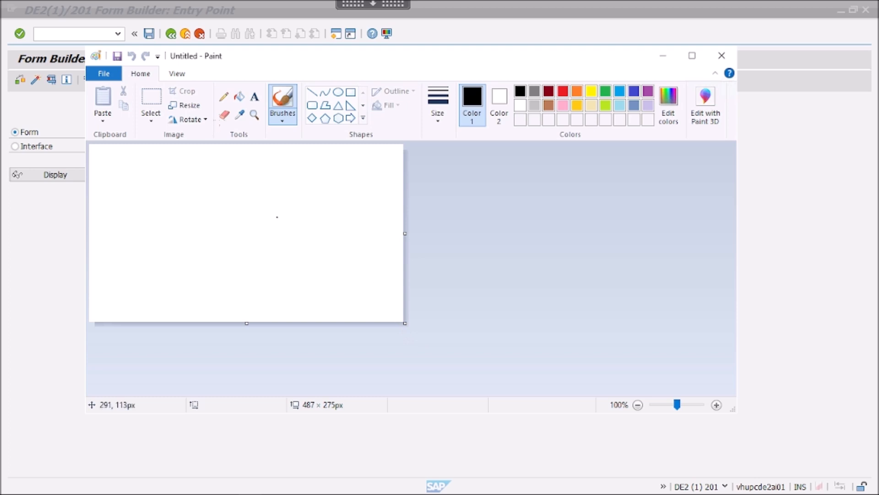
Place the text "AdobeForms" near the canvas's upper-left corner and set its font size to 12
{"action": "left_click", "coordinate": [255, 96]}
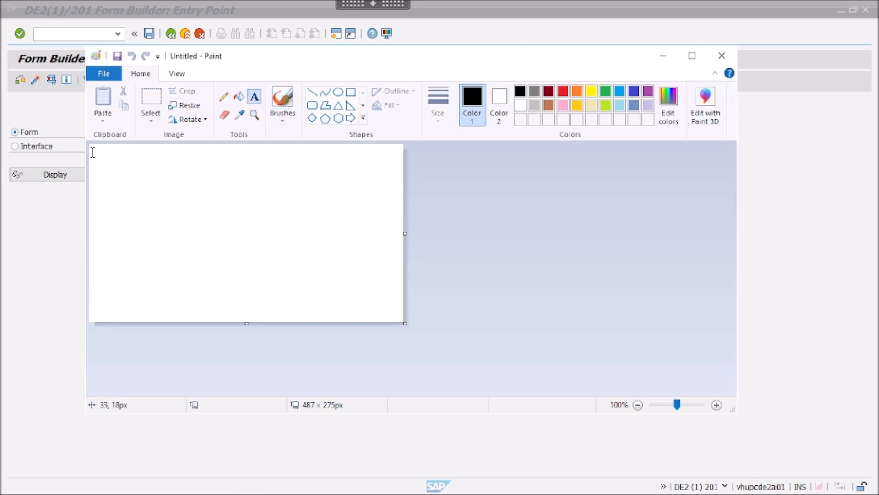
{"action": "left_click", "coordinate": [110, 155]}
{"action": "type", "text": "Adobe fo"}
{"action": "key", "text": "ctrl+z"}
{"action": "type", "text": "AdobeForms"}
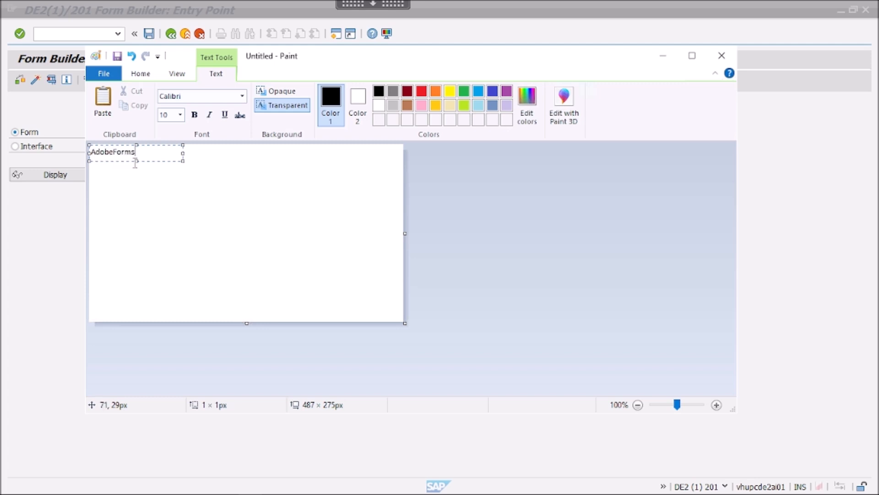
{"action": "key", "text": "ctrl+a"}
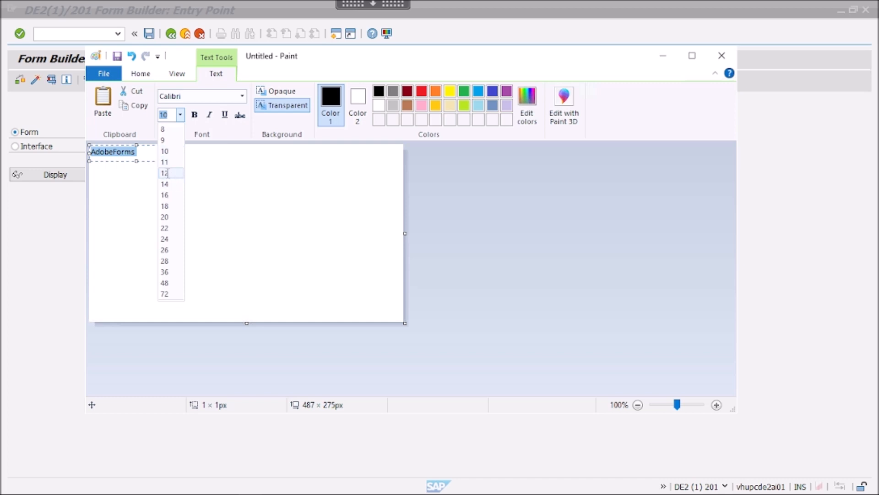
{"action": "left_click", "coordinate": [165, 174]}
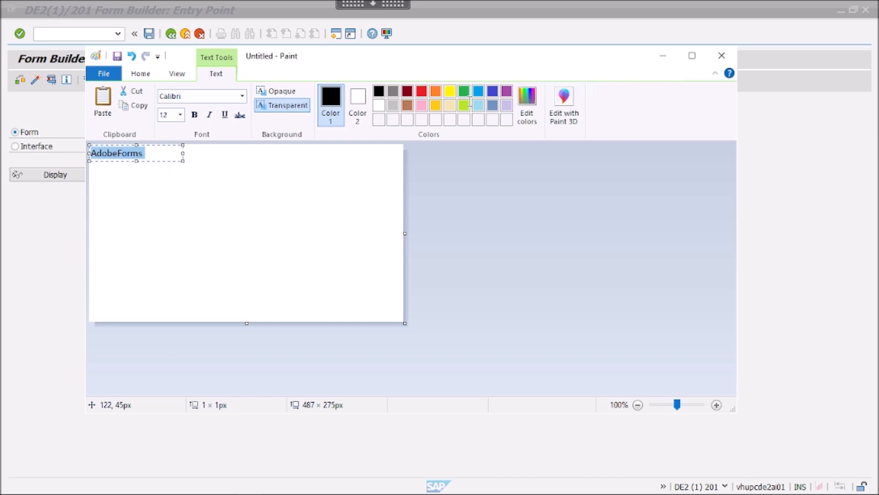
Maximize the Paint window and enlarge the canvas to about 692 × 368 px
{"action": "left_click", "coordinate": [692, 56]}
{"action": "left_click", "coordinate": [81, 105]}
{"action": "left_click_drag", "start_coordinate": [324, 276], "coordinate": [450, 331]}
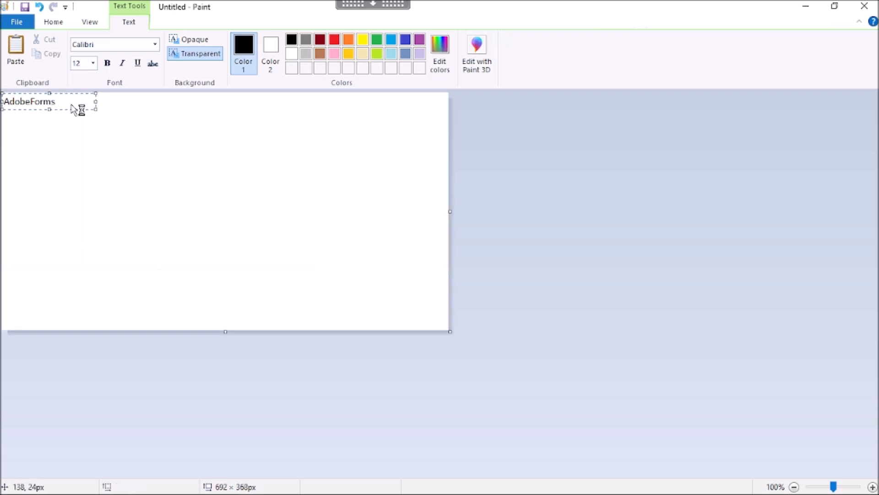
Set the "AdobeForms" text to font size 14 and enlarge its text box to about 277 × 50 px
{"action": "key", "text": "ctrl+a"}
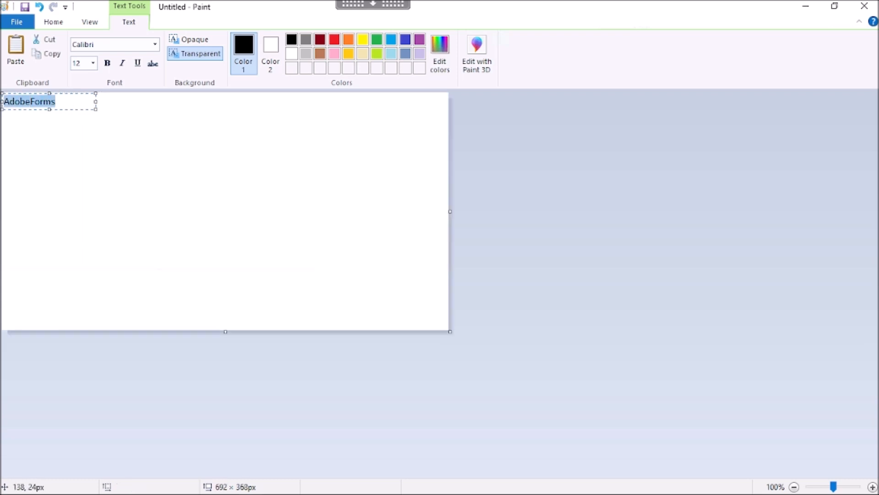
{"action": "left_click", "coordinate": [93, 63]}
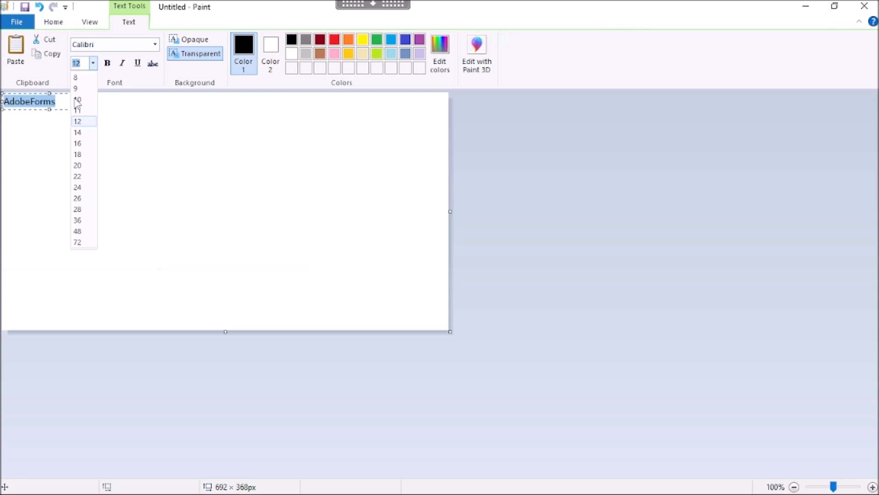
{"action": "left_click", "coordinate": [86, 133]}
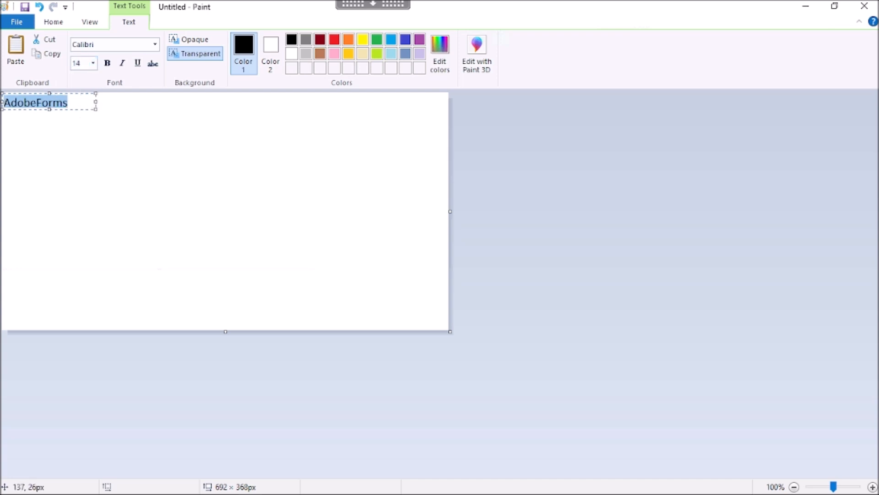
{"action": "left_click_drag", "start_coordinate": [96, 108], "coordinate": [178, 122]}
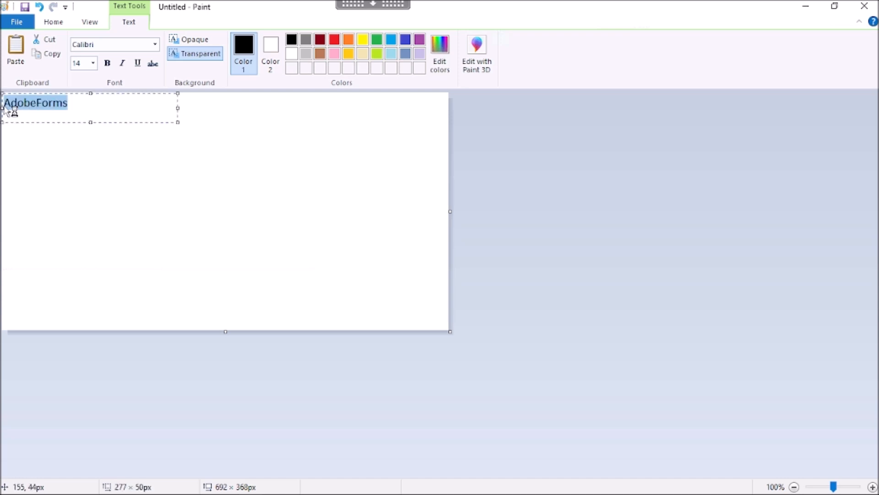
Extend the heading text to read "SAP AdobeForms - SFP"
{"action": "left_click", "coordinate": [4, 103]}
{"action": "type", "text": "SAP"}
{"action": "left_click", "coordinate": [142, 108]}
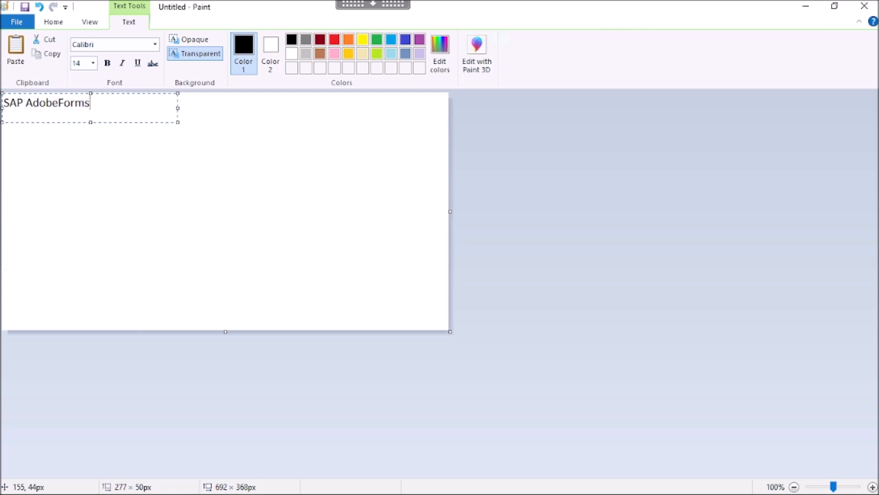
{"action": "type", "text": "- SFP"}
Make the whole "SAP AdobeForms - SFP" heading bold and commit it to the canvas
{"action": "left_click_drag", "start_coordinate": [159, 108], "coordinate": [2, 103]}
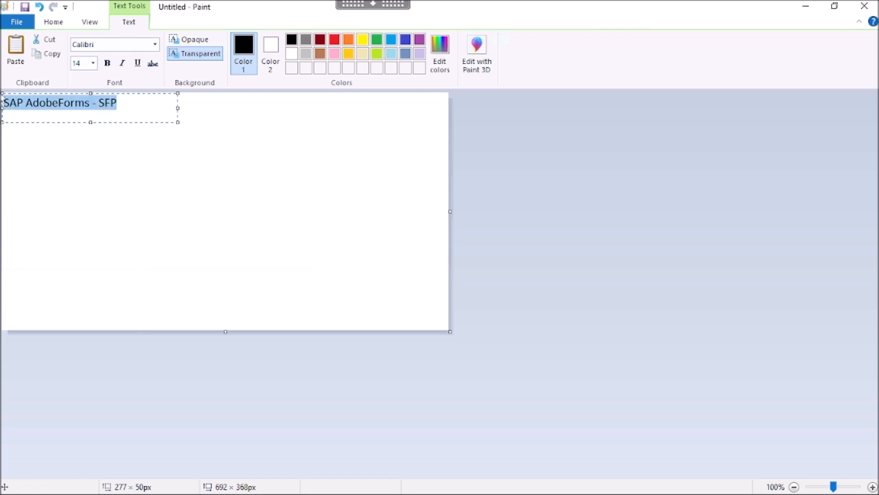
{"action": "key", "text": "ctrl+b"}
{"action": "left_click", "coordinate": [106, 103]}
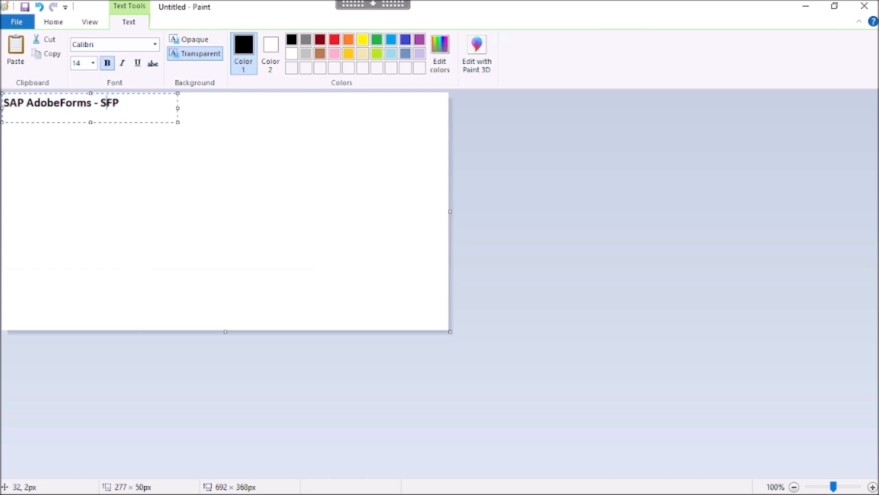
{"action": "left_click", "coordinate": [40, 131]}
{"action": "left_click", "coordinate": [125, 95]}
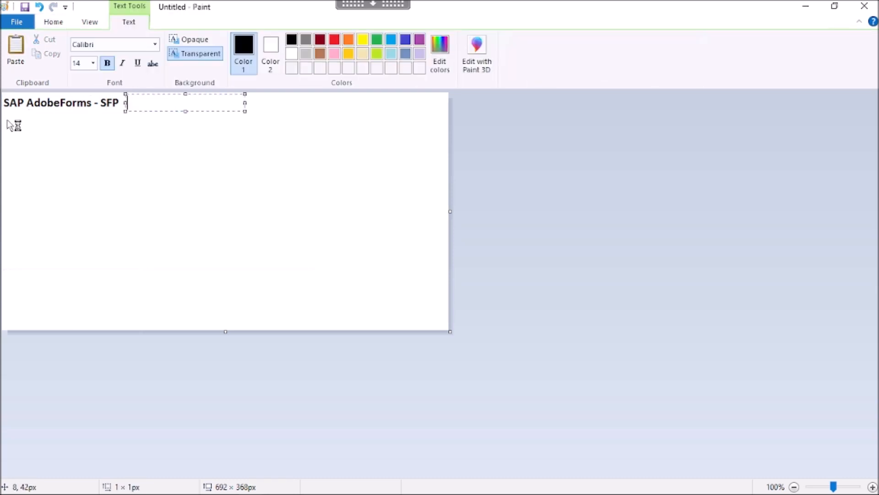
{"action": "left_click", "coordinate": [14, 126]}
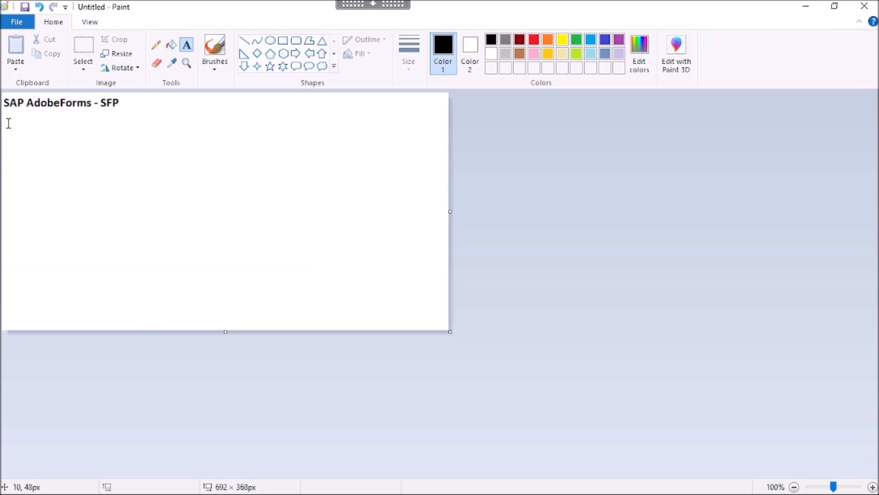
Add a text box of about 286 × 53 px below the heading with the lines "1. Interface" and "2. Form layout"
{"action": "left_click", "coordinate": [6, 123]}
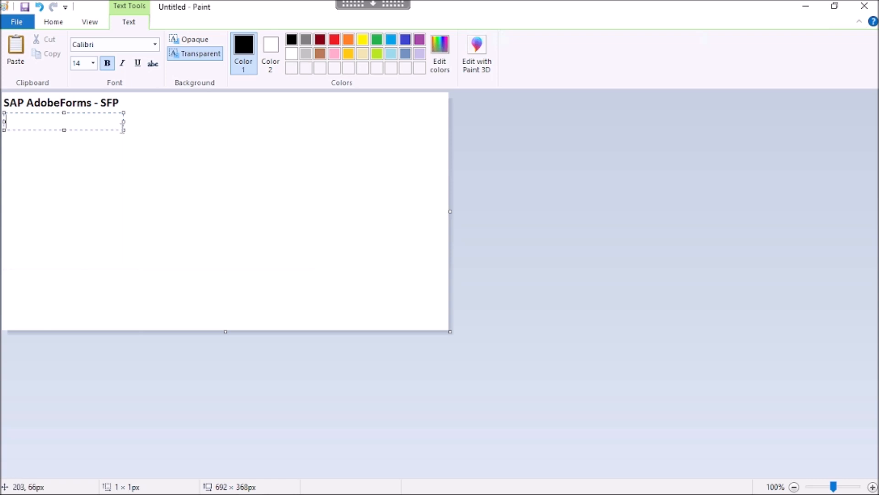
{"action": "left_click_drag", "start_coordinate": [123, 130], "coordinate": [186, 144]}
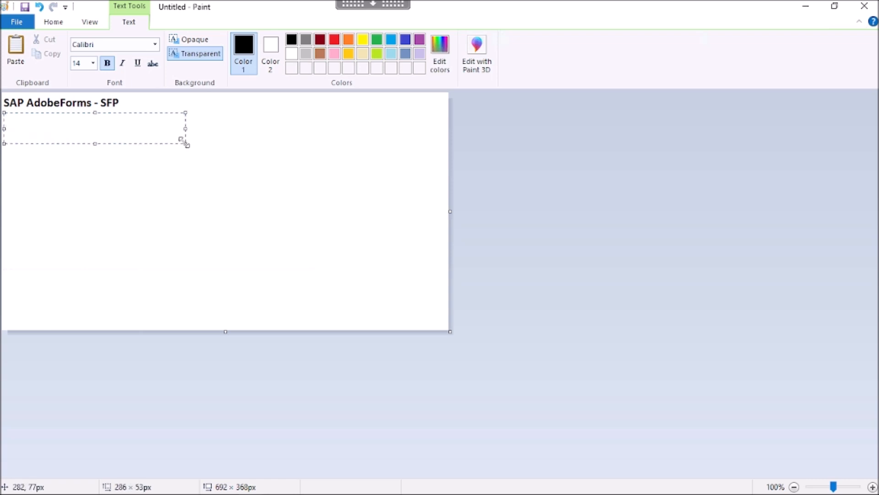
{"action": "type", "text": "1. Interface"}
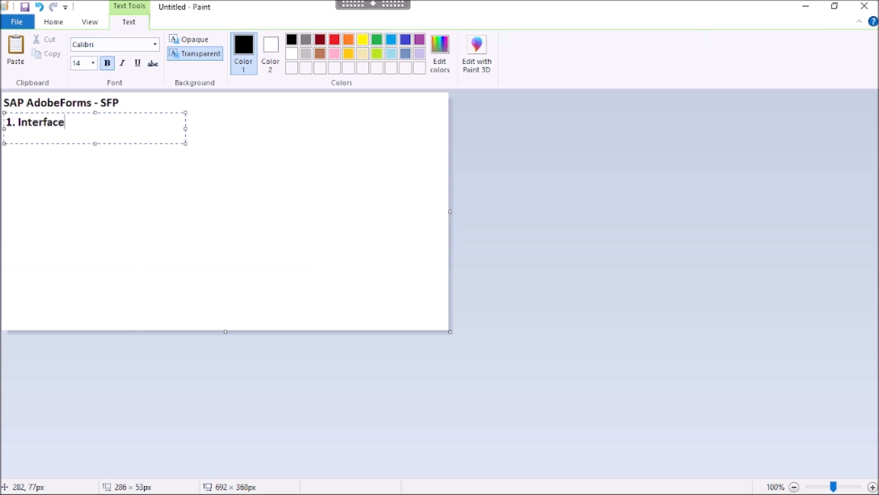
{"action": "key", "text": "Return"}
{"action": "type", "text": "2. Form la"}
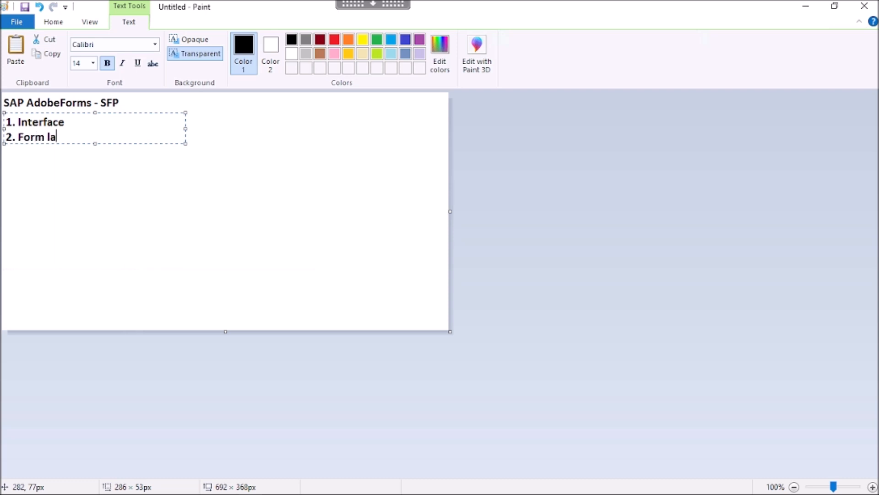
{"action": "type", "text": "yout"}
Change the first list line to read "1. Form Interface -"
{"action": "left_click", "coordinate": [145, 122]}
{"action": "type", "text": "-"}
{"action": "key", "text": "Left"}
{"action": "key", "text": "Left"}
{"action": "key", "text": "Left"}
{"action": "key", "text": "Left"}
{"action": "key", "text": "Left"}
{"action": "key", "text": "Left"}
{"action": "key", "text": "Left"}
{"action": "key", "text": "Left"}
{"action": "key", "text": "Left"}
{"action": "key", "text": "Left"}
{"action": "key", "text": "Left"}
{"action": "type", "text": "F"}
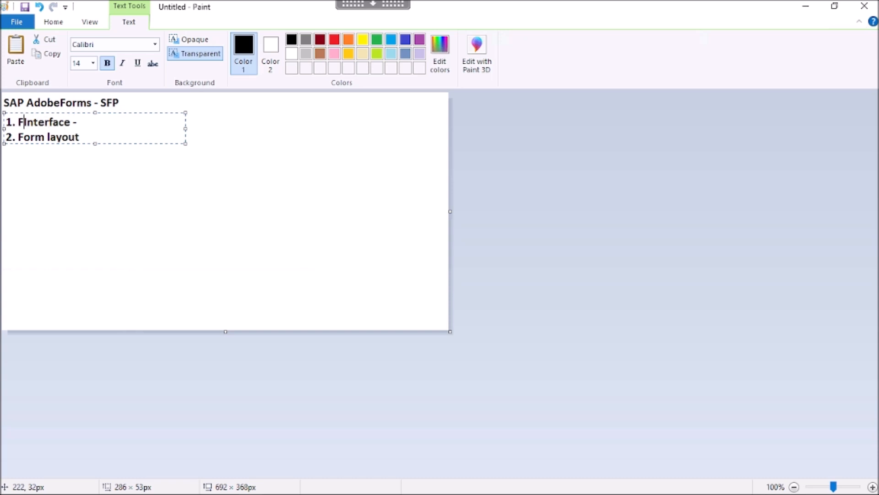
{"action": "type", "text": "orm"}
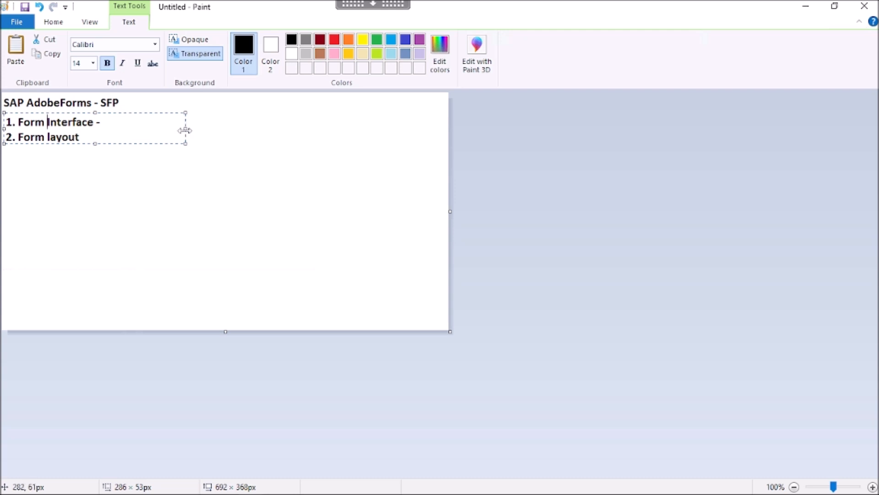
Widen the list's text box to about 476 px and append "Transfers data to from." to the Form Interface line
{"action": "left_click_drag", "start_coordinate": [185, 128], "coordinate": [308, 129]}
{"action": "key", "text": "End"}
{"action": "type", "text": "Transfers "}
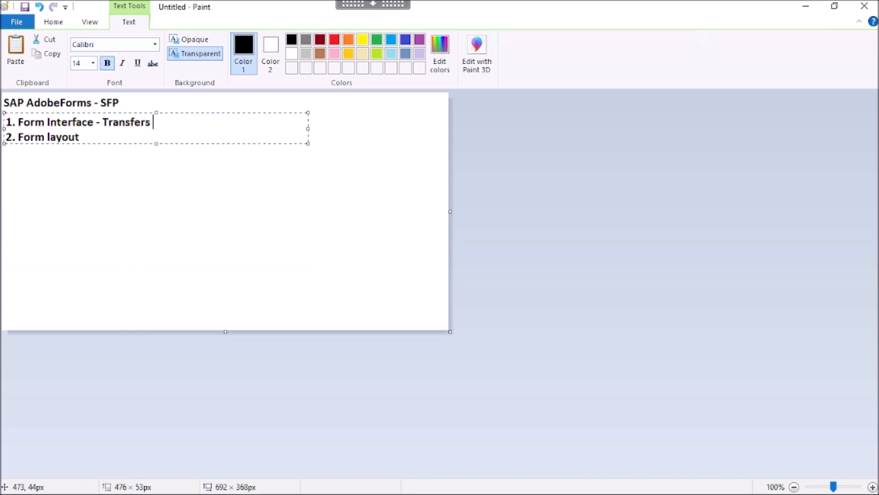
{"action": "type", "text": "data to from."}
Append "- Desing the layout" to the Form layout line, spacing its dash to align with the line above
{"action": "key", "text": "Down"}
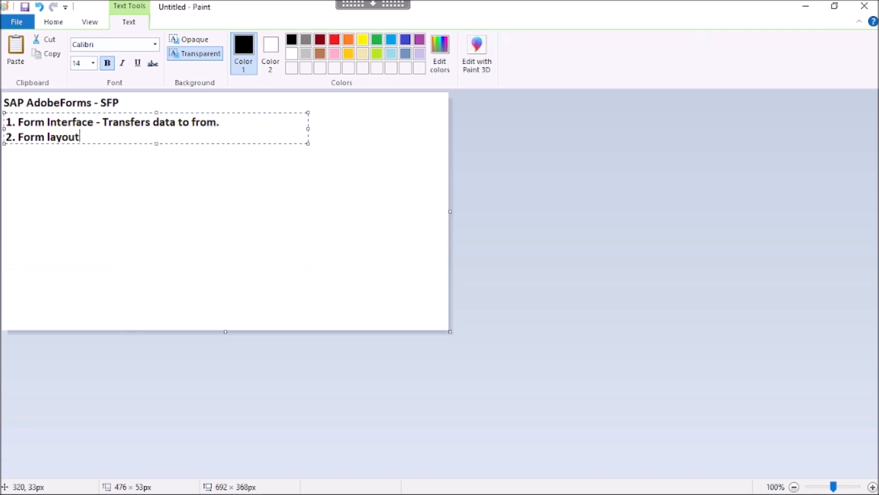
{"action": "type", "text": "-"}
{"action": "key", "text": "Left"}
{"action": "key", "text": "BackSpace"}
{"action": "key", "text": "Right"}
{"action": "key", "text": "Right"}
{"action": "type", "text": "Desing the layout"}
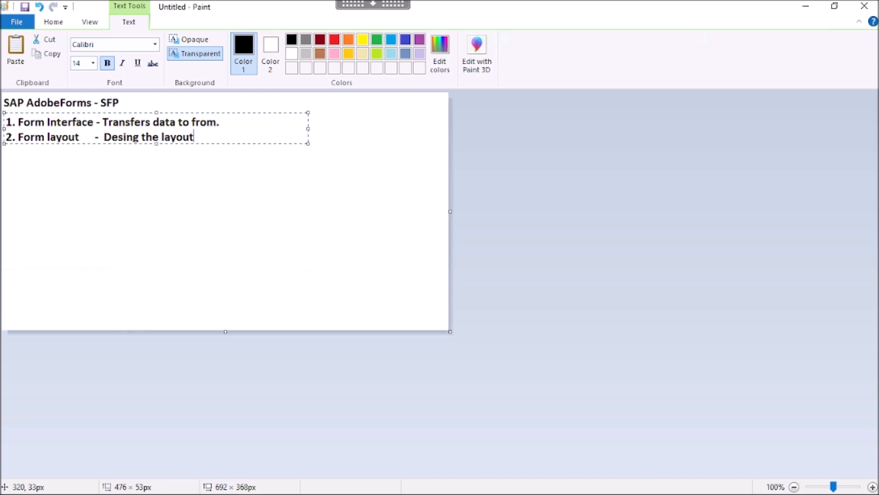
Insert "print" before the last word of the Form layout description and end the line with a period
{"action": "key", "text": "Left"}
{"action": "key", "text": "Left"}
{"action": "key", "text": "Left"}
{"action": "key", "text": "Left"}
{"action": "key", "text": "Left"}
{"action": "key", "text": "Left"}
{"action": "type", "text": "print"}
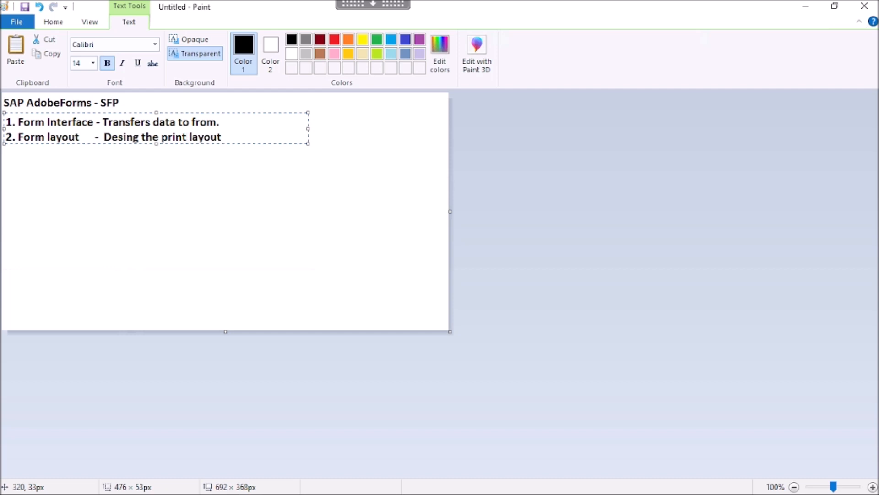
{"action": "left_click", "coordinate": [236, 137]}
{"action": "key", "text": "BackSpace"}
{"action": "type", "text": "."}
Correct "from" to "form" at the end of the Form Interface line
{"action": "left_click", "coordinate": [207, 123]}
{"action": "key", "text": "BackSpace"}
{"action": "key", "text": "BackSpace"}
{"action": "type", "text": "or"}
Review the Form Interface line and the Form layout line, highlighting the Form Interface text for reference
{"action": "left_click_drag", "start_coordinate": [220, 121], "coordinate": [6, 122]}
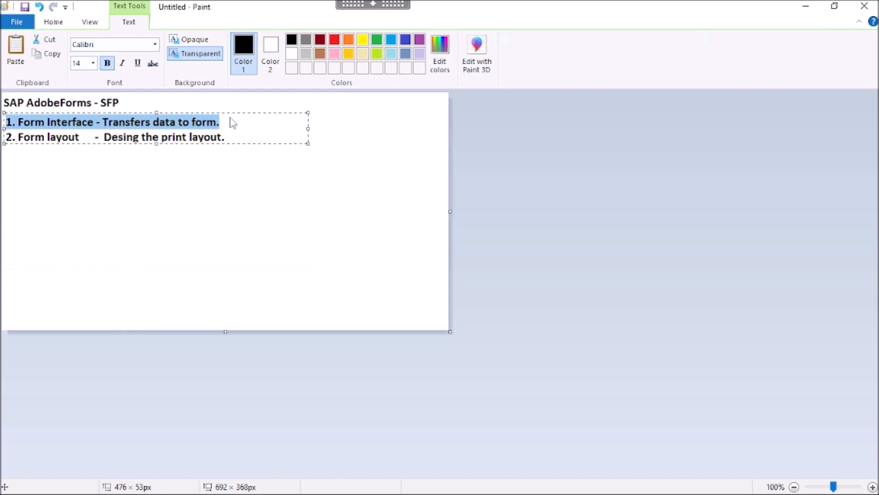
{"action": "left_click", "coordinate": [249, 139]}
{"action": "left_click_drag", "start_coordinate": [221, 122], "coordinate": [6, 123]}
{"action": "left_click", "coordinate": [226, 132]}
{"action": "left_click_drag", "start_coordinate": [221, 122], "coordinate": [6, 123]}
{"action": "left_click", "coordinate": [239, 129]}
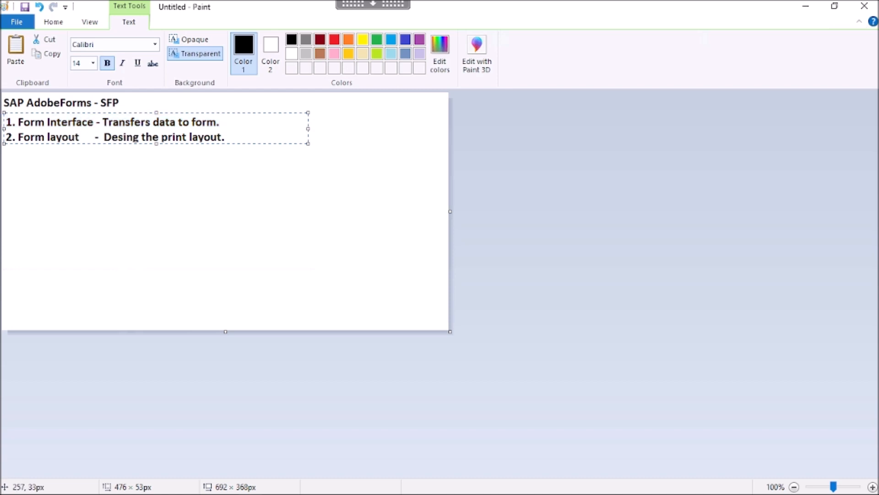
{"action": "key", "text": "shift+Home"}
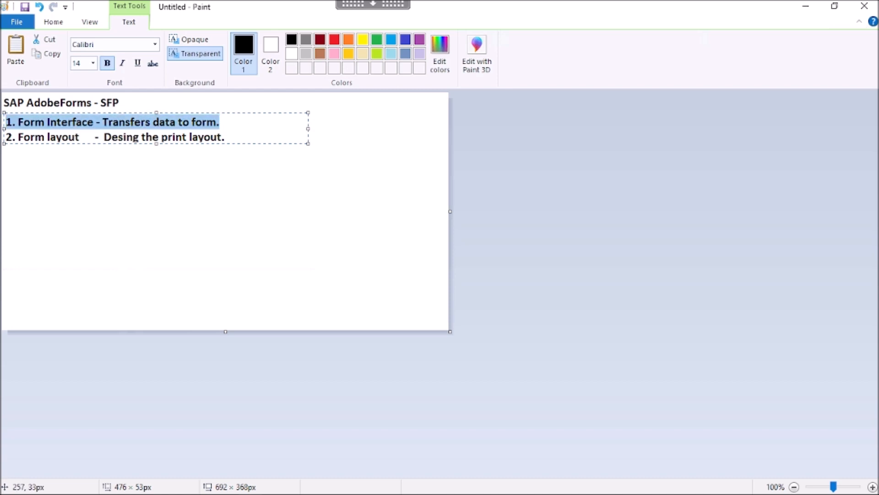
{"action": "left_click", "coordinate": [261, 128]}
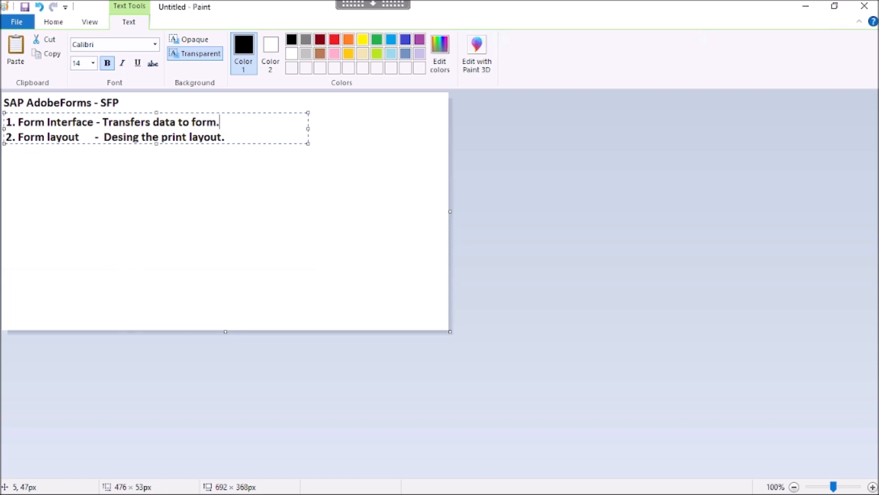
{"action": "left_click_drag", "start_coordinate": [94, 121], "coordinate": [17, 122]}
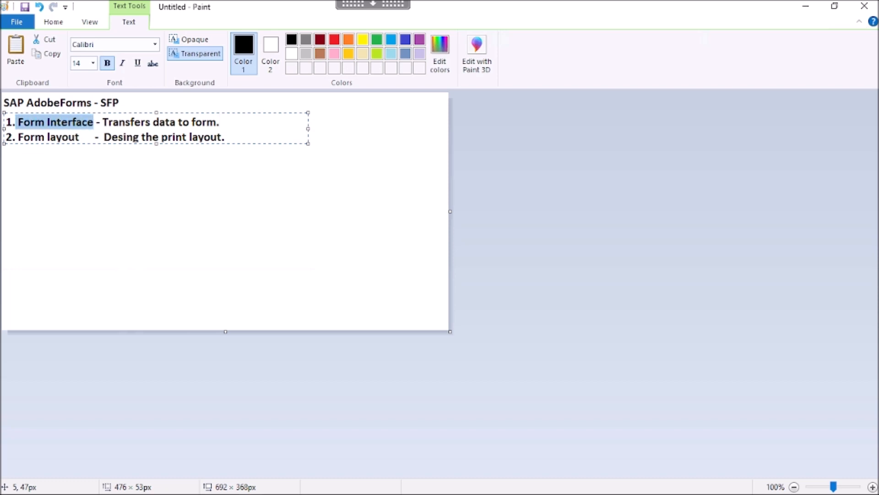
{"action": "left_click", "coordinate": [48, 122]}
{"action": "left_click", "coordinate": [49, 137]}
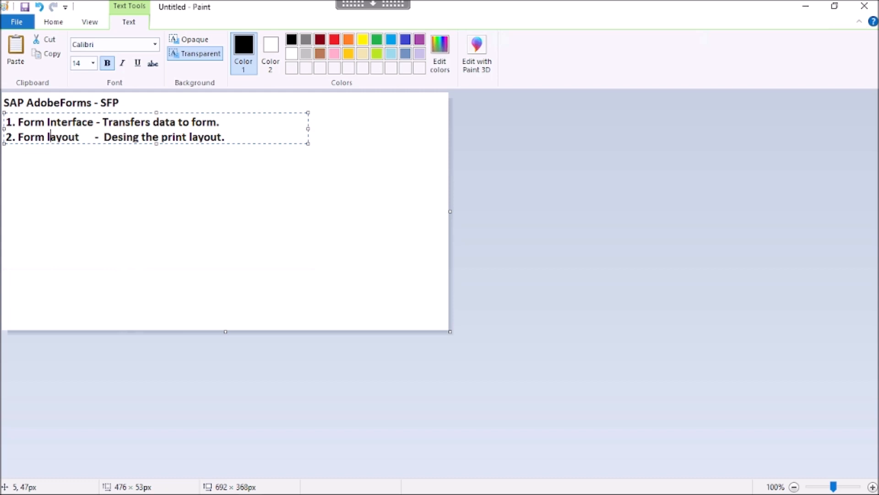
Correct "Desing" to "Design" in the Form layout line and finish editing that text box
{"action": "left_click", "coordinate": [139, 137]}
{"action": "key", "text": "BackSpace"}
{"action": "key", "text": "BackSpace"}
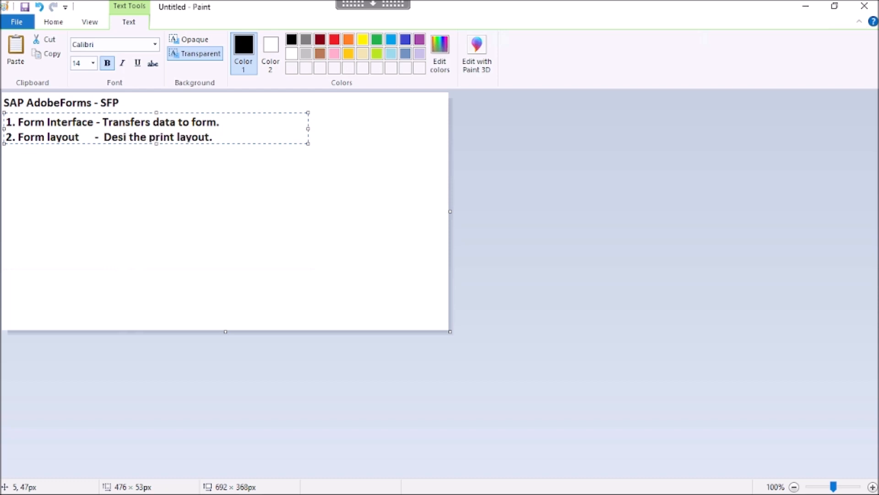
{"action": "type", "text": "gn"}
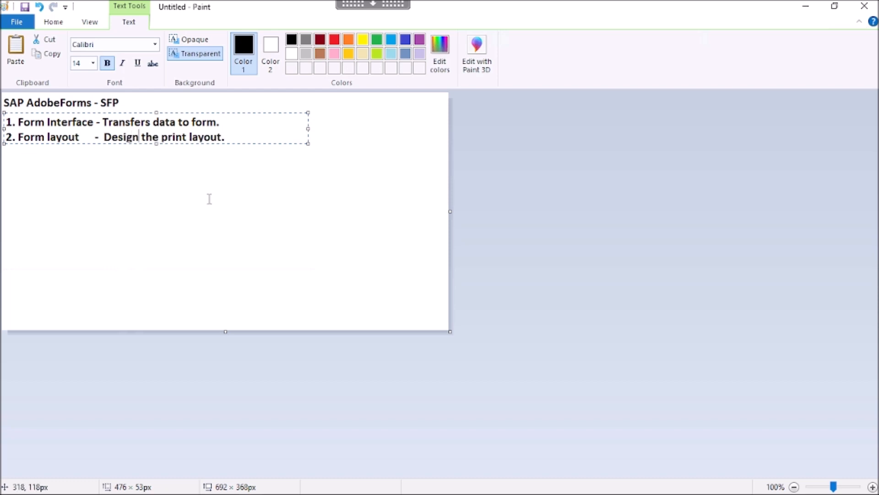
{"action": "left_click", "coordinate": [20, 160]}
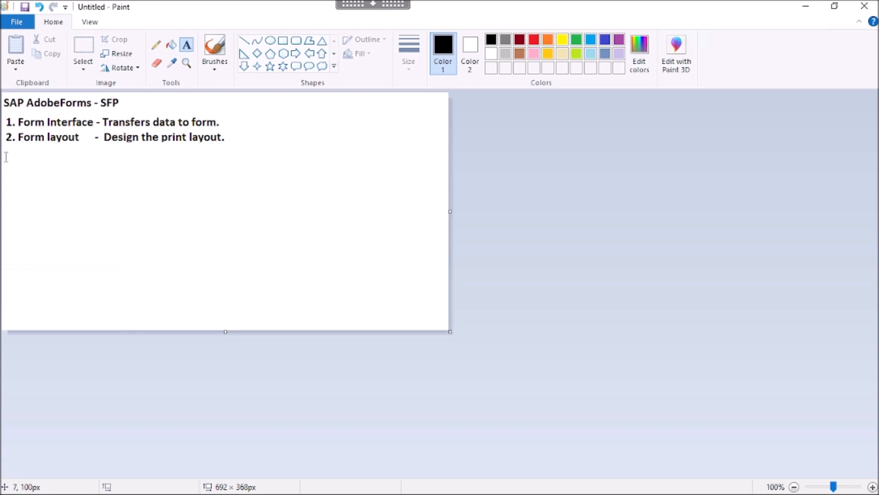
Add a new text box below the Form layout line reading "Function module generate for each AdobeForm."
{"action": "left_click", "coordinate": [31, 160]}
{"action": "type", "text": "Fun"}
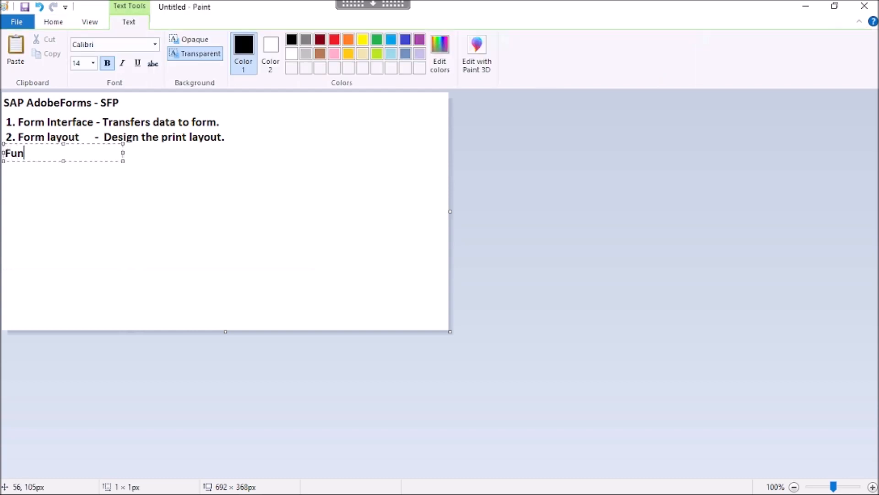
{"action": "type", "text": "ction modul"}
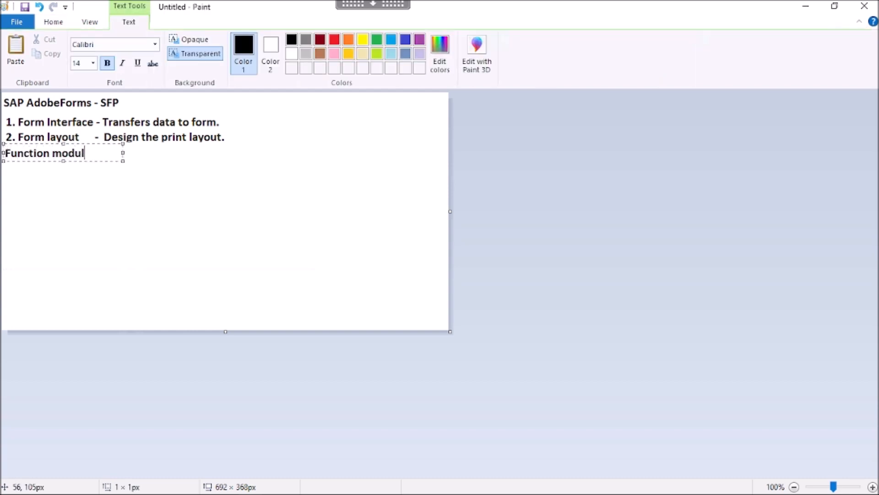
{"action": "type", "text": "e generate "}
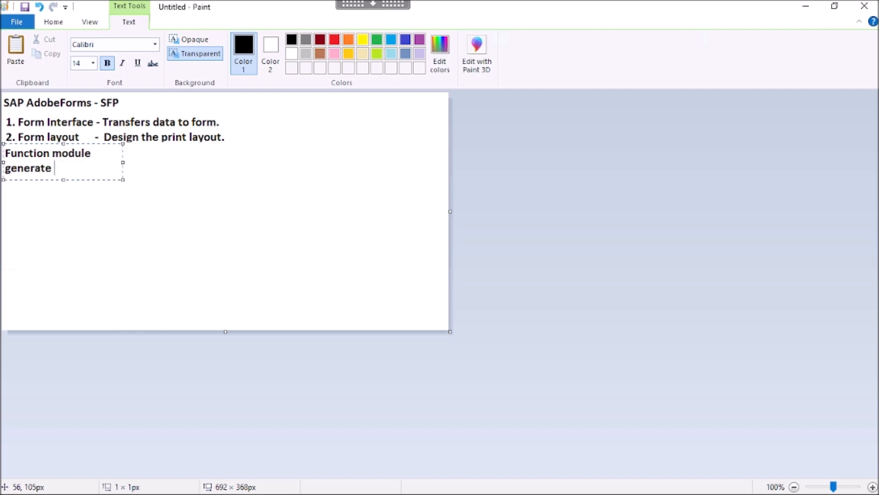
{"action": "type", "text": "for each ado"}
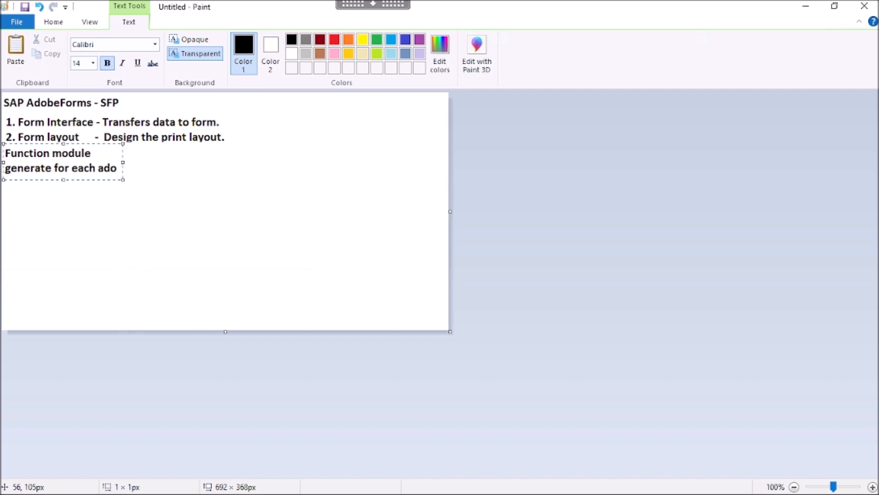
{"action": "type", "text": "beForm."}
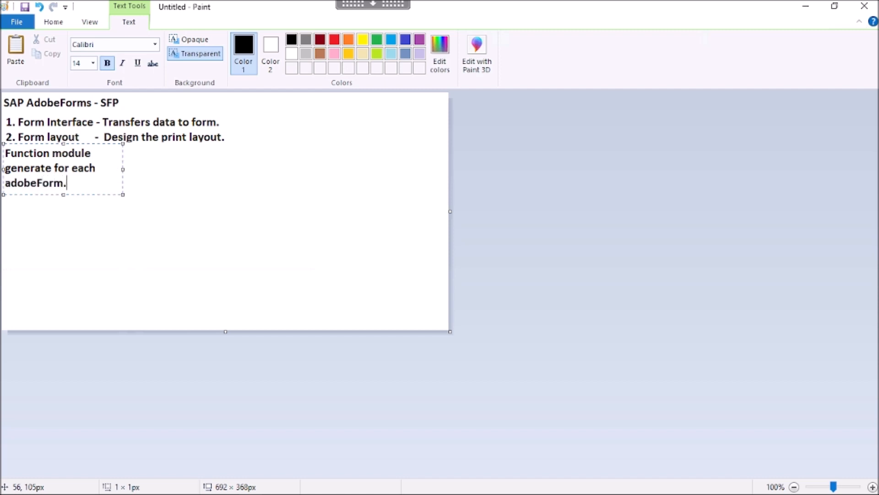
{"action": "left_click", "coordinate": [12, 185]}
{"action": "key", "text": "BackSpace"}
{"action": "type", "text": "A"}
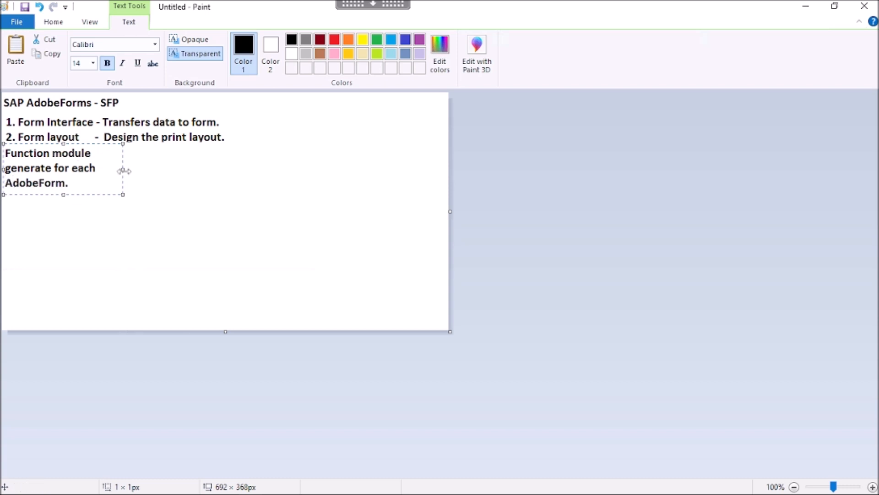
Widen the new text box to almost the full canvas width and change "generate" to "generates"
{"action": "left_click_drag", "start_coordinate": [256, 170], "coordinate": [444, 169]}
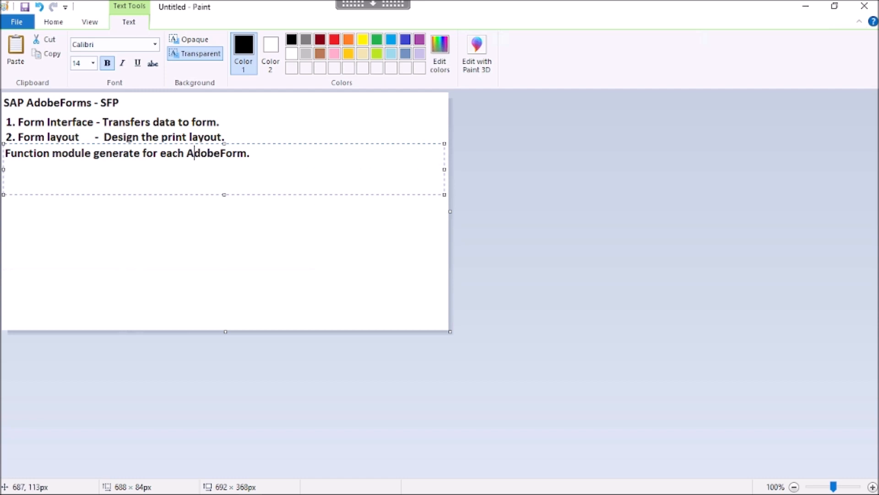
{"action": "left_click", "coordinate": [145, 154]}
{"action": "type", "text": "s"}
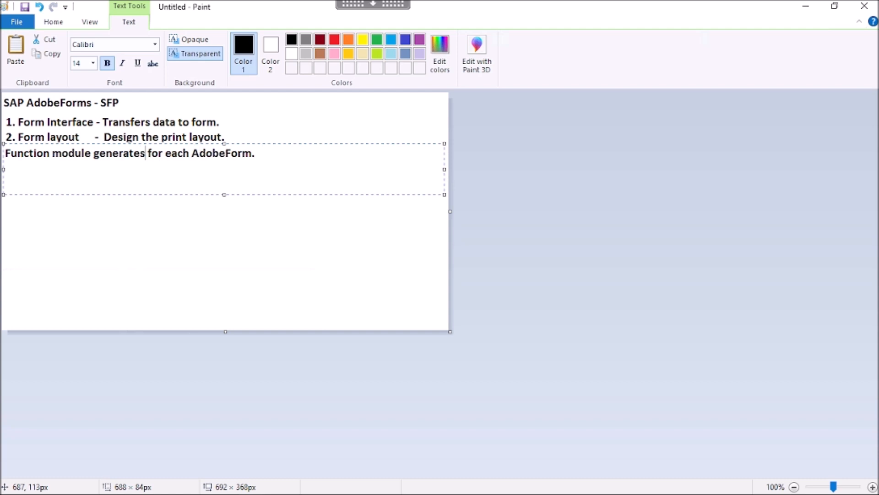
Remove the bold formatting from the whole Function module line
{"action": "key", "text": "End"}
{"action": "key", "text": "shift+Home"}
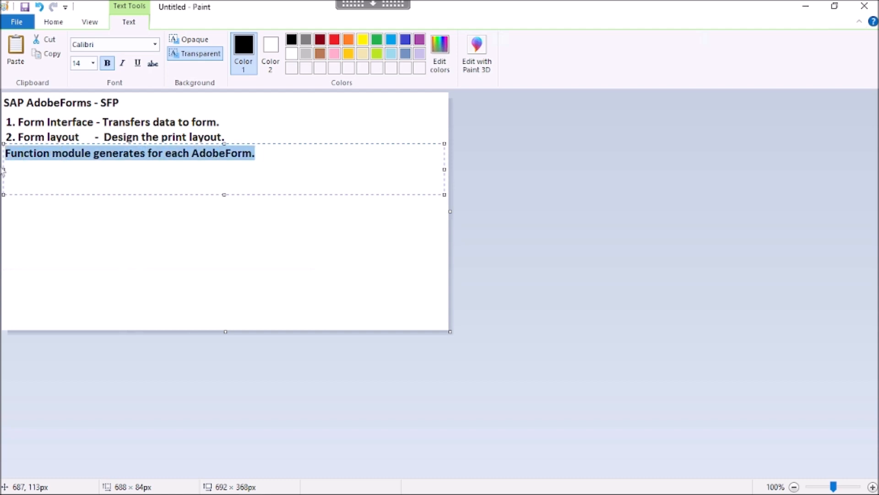
{"action": "key", "text": "ctrl+b"}
{"action": "key", "text": "End"}
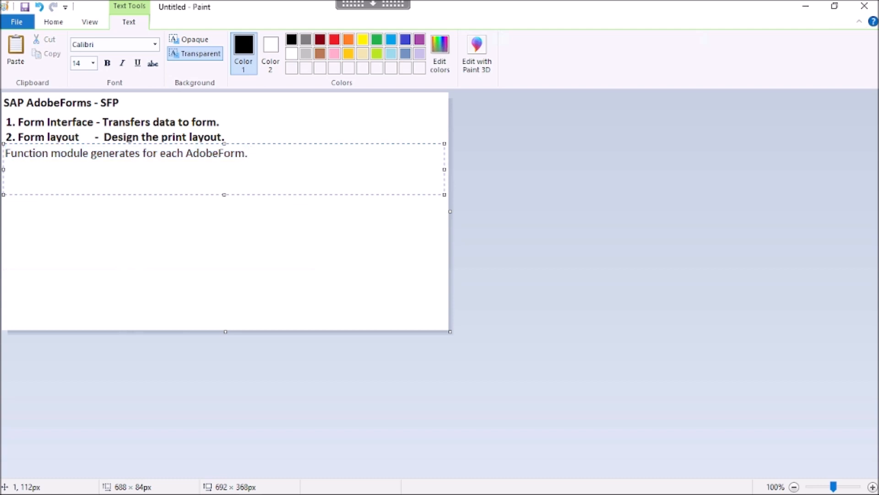
Add the line "We can resue the Form Interface for multiple AdobeForms." below the Function module line
{"action": "key", "text": "Return"}
{"action": "type", "text": "We can resue the Form Interf"}
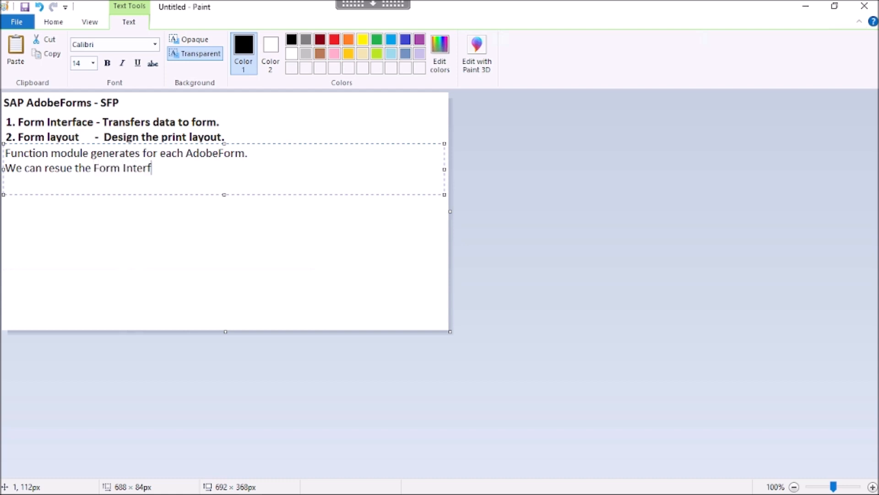
{"action": "type", "text": "ace for multiple Ado"}
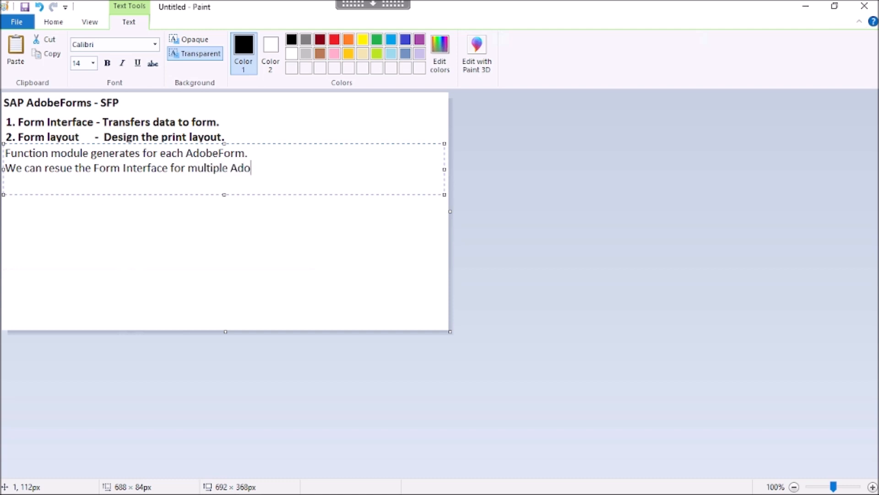
{"action": "type", "text": "beForms."}
Insert the sentence "It generate the PDF output." at the start of the Function module line
{"action": "key", "text": "Up"}
{"action": "key", "text": "Left"}
{"action": "key", "text": "Left"}
{"action": "key", "text": "Left"}
{"action": "key", "text": "Left"}
{"action": "key", "text": "Left"}
{"action": "key", "text": "Left"}
{"action": "key", "text": "Left"}
{"action": "key", "text": "Left"}
{"action": "key", "text": "Left"}
{"action": "key", "text": "Left"}
{"action": "key", "text": "Left"}
{"action": "key", "text": "Left"}
{"action": "key", "text": "Left"}
{"action": "key", "text": "Left"}
{"action": "key", "text": "Left"}
{"action": "key", "text": "Left"}
{"action": "key", "text": "Left"}
{"action": "key", "text": "Left"}
{"action": "key", "text": "Left"}
{"action": "key", "text": "Left"}
{"action": "key", "text": "Left"}
{"action": "key", "text": "Left"}
{"action": "key", "text": "Left"}
{"action": "key", "text": "Left"}
{"action": "key", "text": "Left"}
{"action": "key", "text": "Left"}
{"action": "key", "text": "Left"}
{"action": "key", "text": "Left"}
{"action": "key", "text": "Left"}
{"action": "key", "text": "Left"}
{"action": "key", "text": "Left"}
{"action": "key", "text": "Left"}
{"action": "type", "text": "1t generate "}
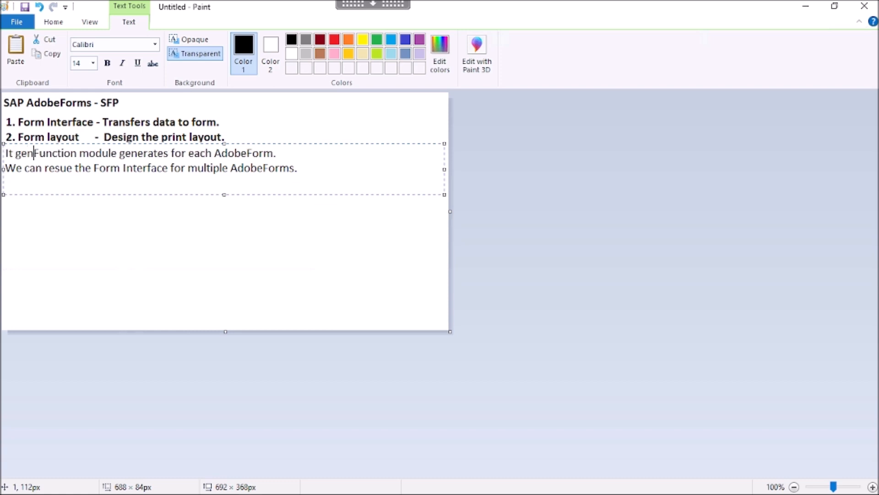
{"action": "type", "text": "the "}
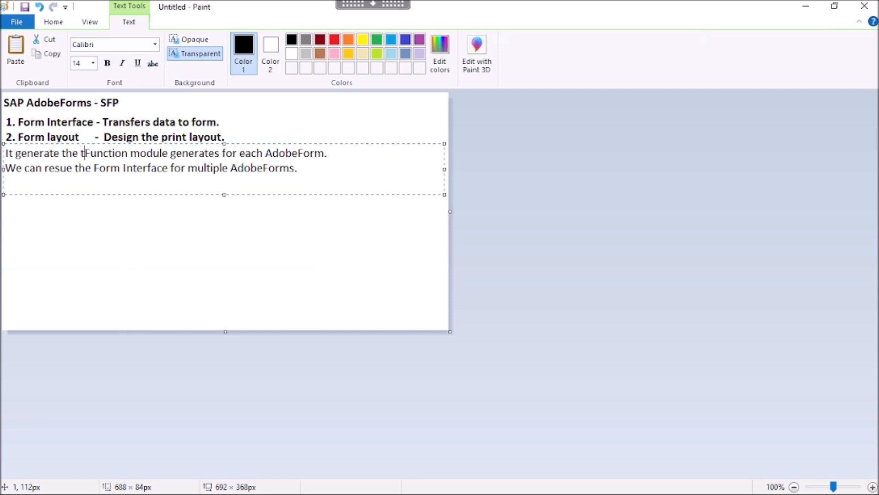
{"action": "type", "text": "PDF out"}
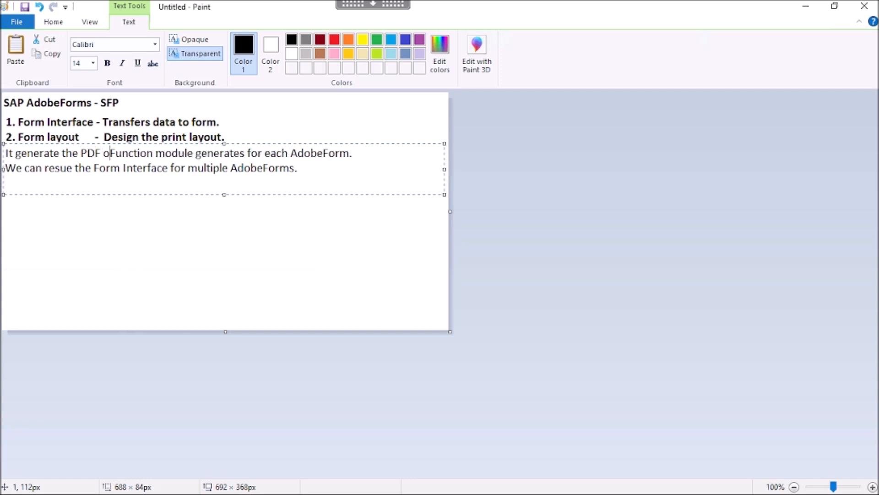
{"action": "type", "text": "put."}
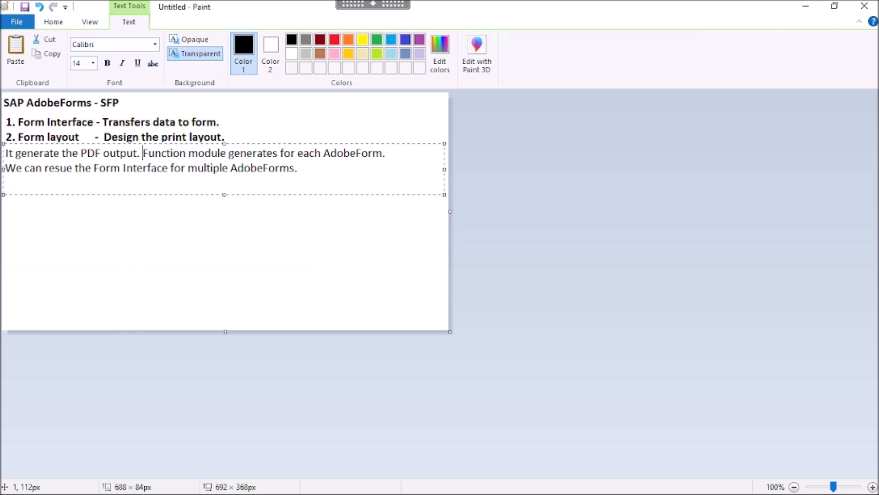
List the form types "1. Static Forms" and "2. Dynamic Forms" on separate lines below the Form Interface reuse note
{"action": "left_click", "coordinate": [315, 181]}
{"action": "key", "text": "Return"}
{"action": "type", "text": "1. Static "}
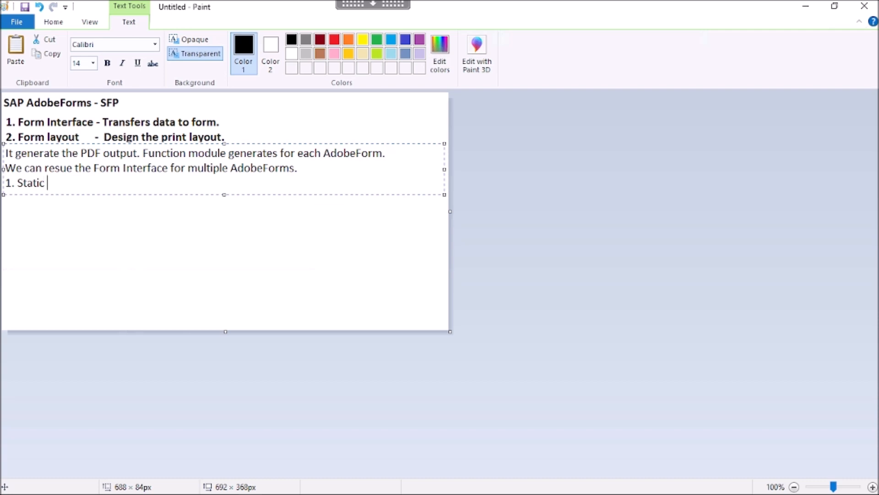
{"action": "type", "text": "Forms"}
{"action": "key", "text": "Return"}
{"action": "type", "text": "2. Dynamic "}
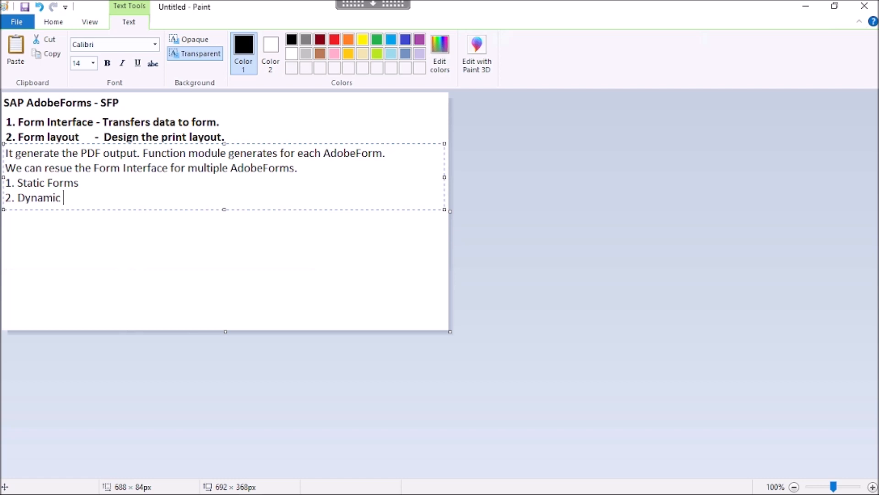
{"action": "type", "text": "Forms"}
Add the line "We can use the script in AdobeForms to handle the visiblity of the elements of the form." below the form types
{"action": "key", "text": "Return"}
{"action": "type", "text": "We can use the "}
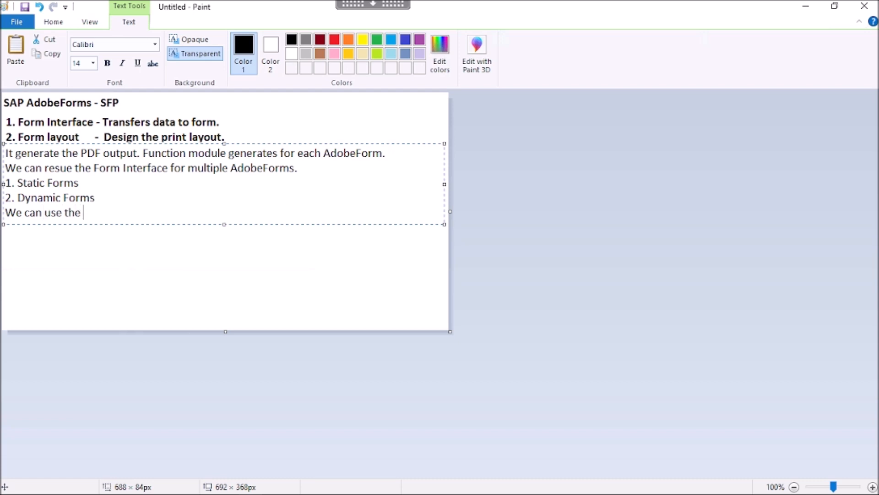
{"action": "type", "text": "script in AdobeForms to"}
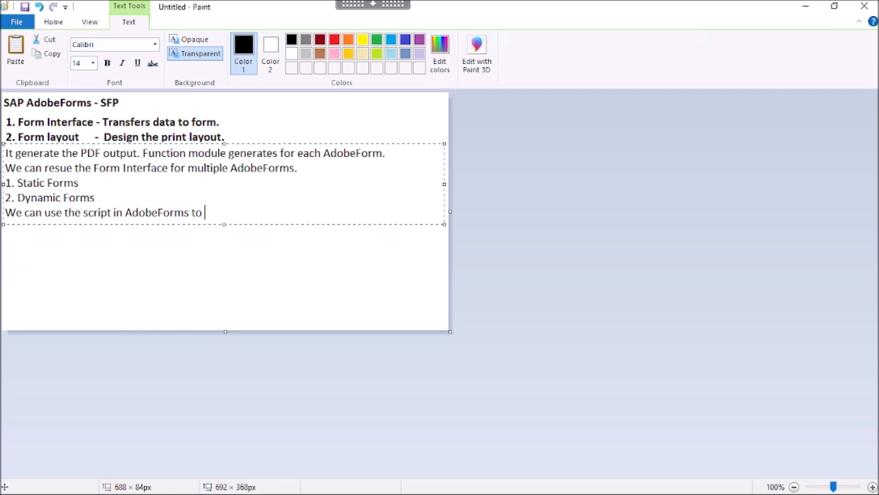
{"action": "type", "text": "manupl"}
{"action": "key", "text": "BackSpace"}
{"action": "key", "text": "BackSpace"}
{"action": "key", "text": "BackSpace"}
{"action": "key", "text": "BackSpace"}
{"action": "key", "text": "BackSpace"}
{"action": "key", "text": "BackSpace"}
{"action": "key", "text": "BackSpace"}
{"action": "key", "text": "BackSpace"}
{"action": "key", "text": "BackSpace"}
{"action": "type", "text": "to handle the visi"}
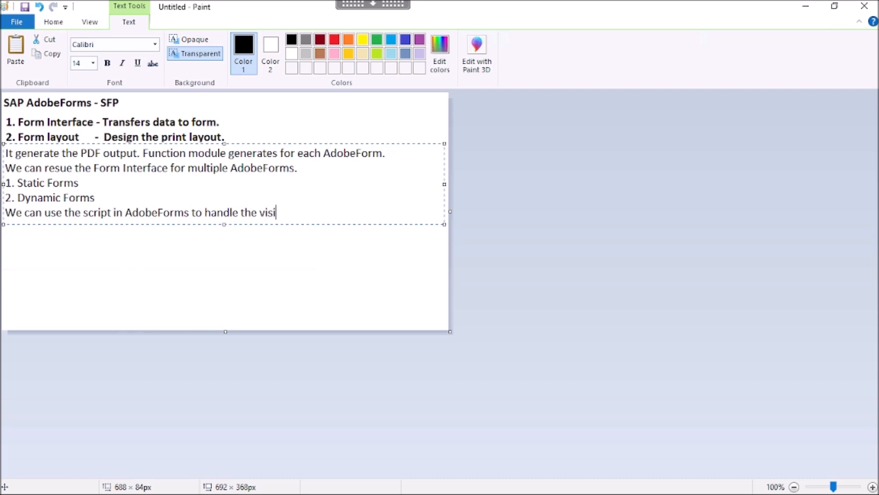
{"action": "type", "text": "blity of the "}
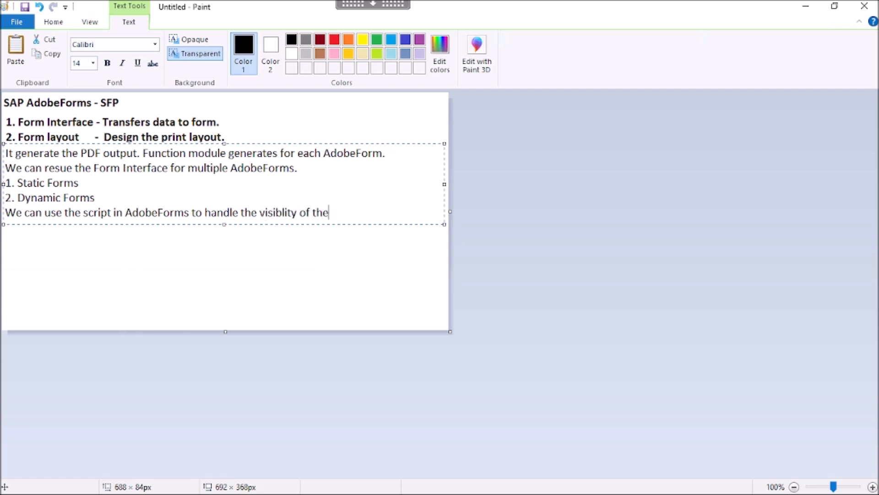
{"action": "type", "text": "elements"}
{"action": "type", "text": " of t"}
{"action": "key", "text": "BackSpace"}
{"action": "key", "text": "BackSpace"}
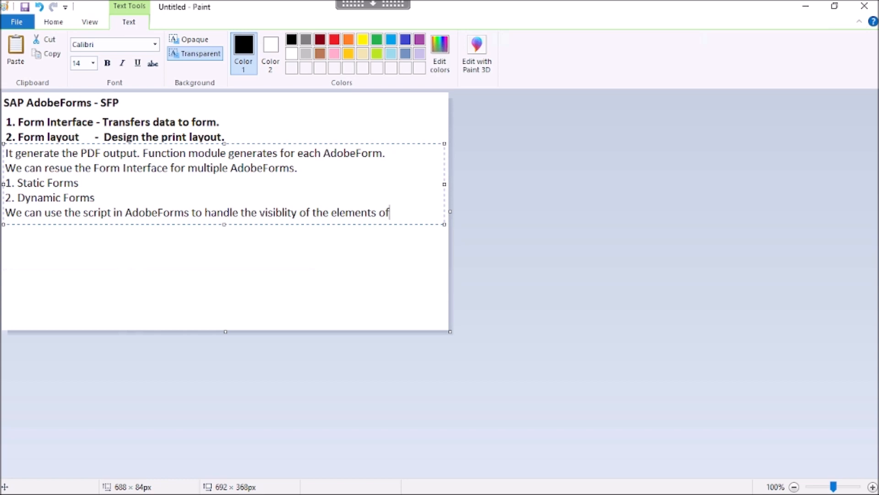
{"action": "type", "text": "the form."}
Add the line "Java Script or FormCalc" below the note about scripts in AdobeForms
{"action": "key", "text": "Return"}
{"action": "type", "text": "Java Sc"}
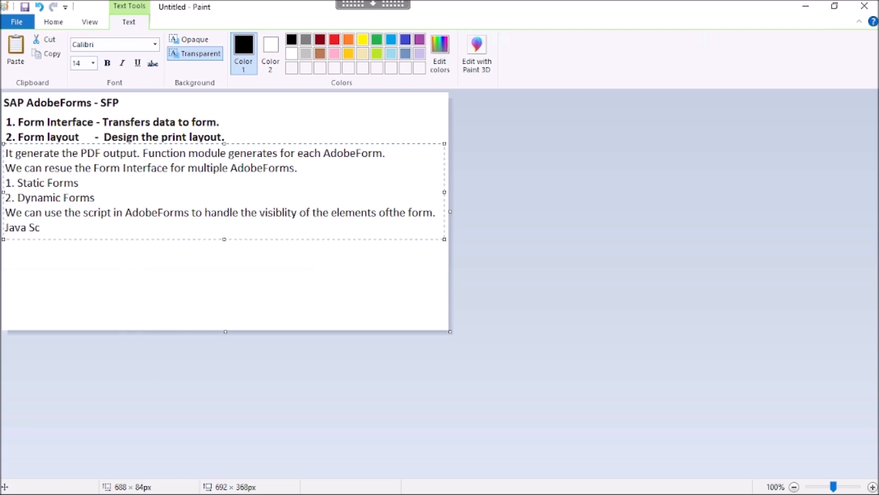
{"action": "type", "text": "ript or FormCalc"}
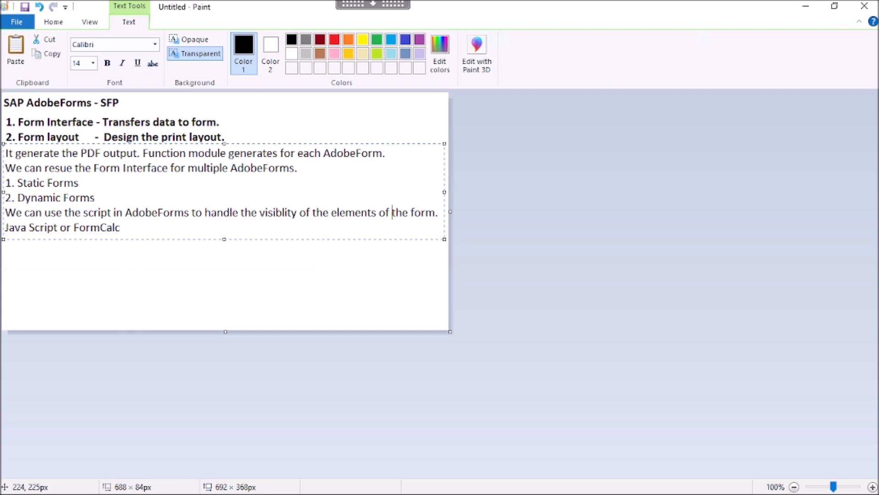
Add the heading "SubForm:" in bold on a new line below "Java Script or FormCalc"
{"action": "left_click", "coordinate": [142, 234]}
{"action": "key", "text": "Return"}
{"action": "type", "text": "SubForm"}
{"action": "key", "text": "shift+Left"}
{"action": "key", "text": "shift+Left"}
{"action": "key", "text": "shift+Left"}
{"action": "key", "text": "shift+Left"}
{"action": "key", "text": "shift+Left"}
{"action": "key", "text": "shift+Left"}
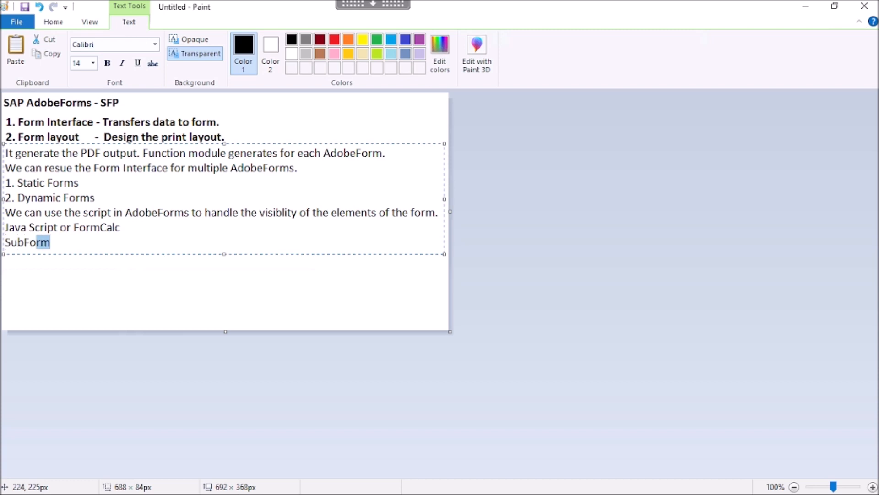
{"action": "key", "text": "shift+Left"}
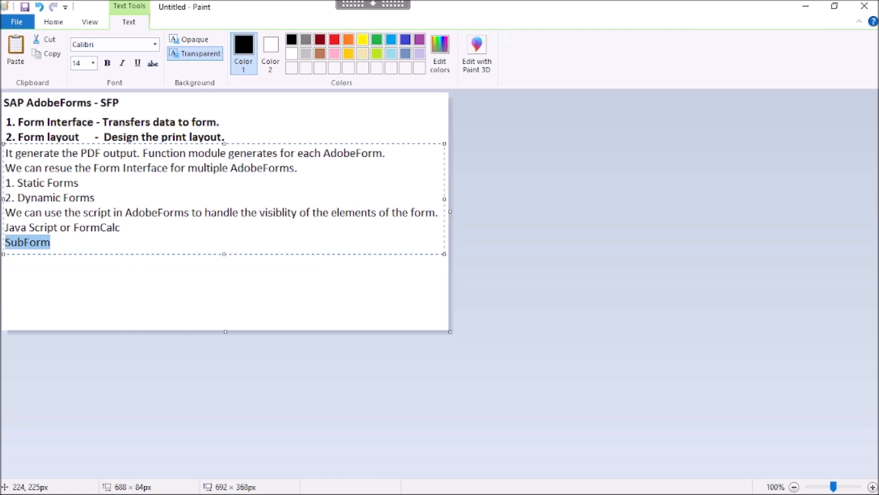
{"action": "key", "text": "ctrl+b"}
{"action": "key", "text": "Right"}
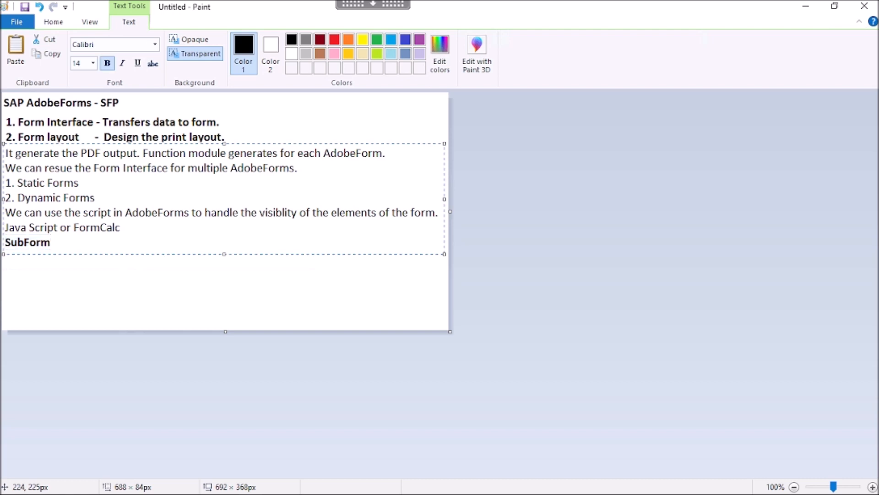
{"action": "type", "text": ":"}
Add the description "Group the elements." in regular weight on a new line under the SubForm heading
{"action": "key", "text": "Return"}
{"action": "key", "text": "ctrl+b"}
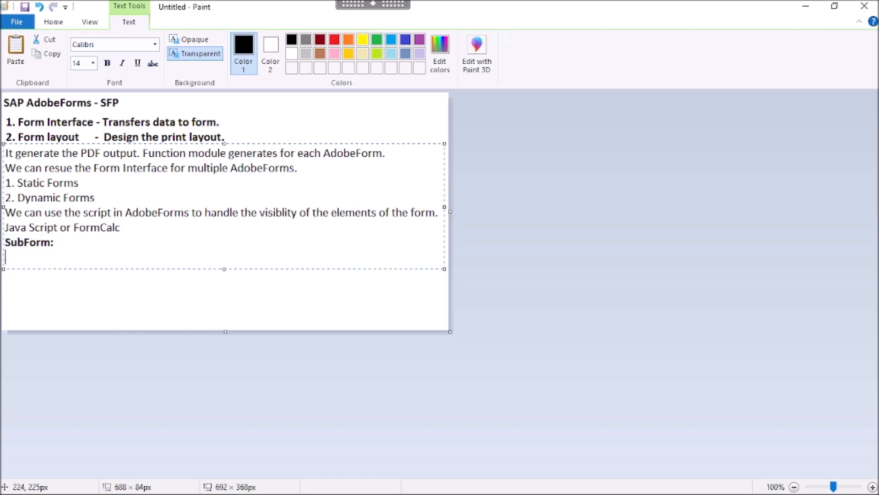
{"action": "type", "text": "G"}
{"action": "type", "text": "oru"}
{"action": "key", "text": "BackSpace"}
{"action": "key", "text": "BackSpace"}
{"action": "key", "text": "BackSpace"}
{"action": "type", "text": "roup the element"}
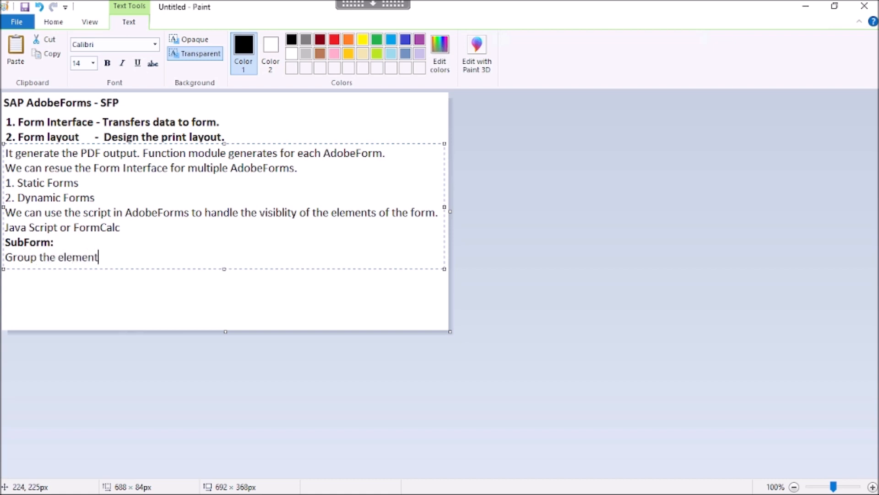
{"action": "type", "text": "s."}
Add the line "Calling in Friver Program:" below the SubForm description and start an empty line after it
{"action": "key", "text": "Return"}
{"action": "type", "text": "Calling "}
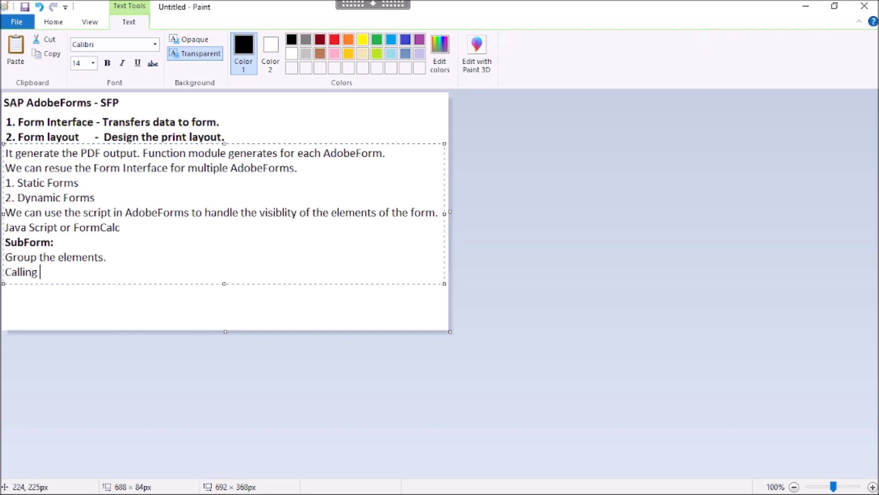
{"action": "type", "text": "in Friver Program:"}
{"action": "key", "text": "Return"}
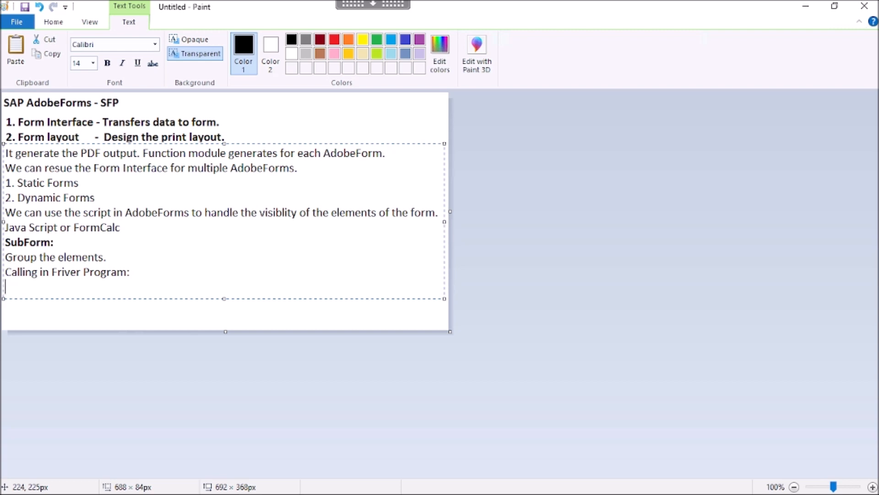
Add the line "1. FP_JOB_OPEN - To open the Spool job" under "Calling in Friver Program:"
{"action": "type", "text": "1. FP_JOB_OPEN"}
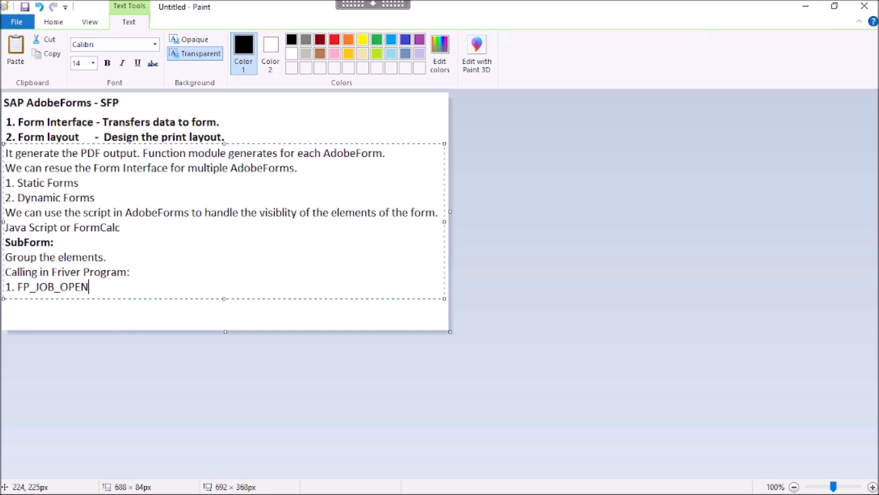
{"action": "type", "text": "- To open the Spool job"}
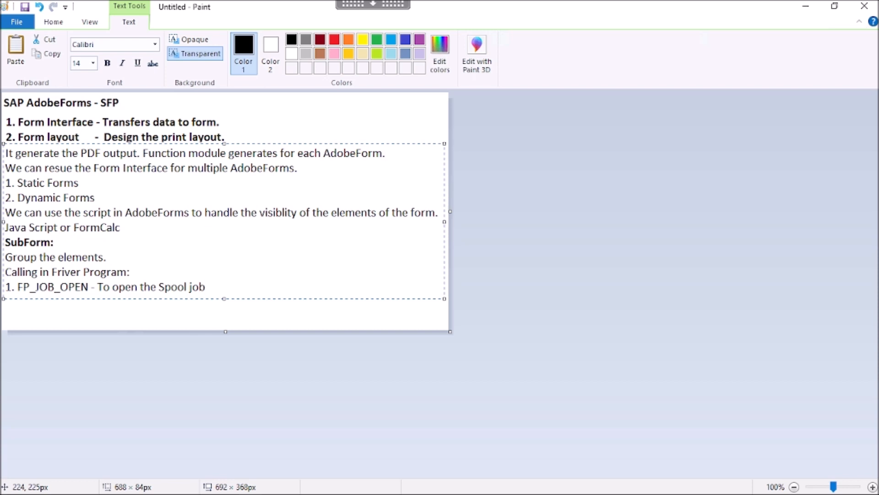
{"action": "key", "text": "Return"}
Add the line "2. FP_FUNCTION_MODULE_NAME" below the FP_JOB_OPEN line
{"action": "type", "text": "2."}
{"action": "key", "text": "Up"}
{"action": "key", "text": "Right"}
{"action": "key", "text": "Right"}
{"action": "key", "text": "Right"}
{"action": "key", "text": "Right"}
{"action": "key", "text": "Right"}
{"action": "key", "text": "Right"}
{"action": "key", "text": "Right"}
{"action": "key", "text": "Right"}
{"action": "key", "text": "Right"}
{"action": "key", "text": "Right"}
{"action": "key", "text": "Right"}
{"action": "left_click", "coordinate": [18, 302]}
{"action": "type", "text": "FP_FUN"}
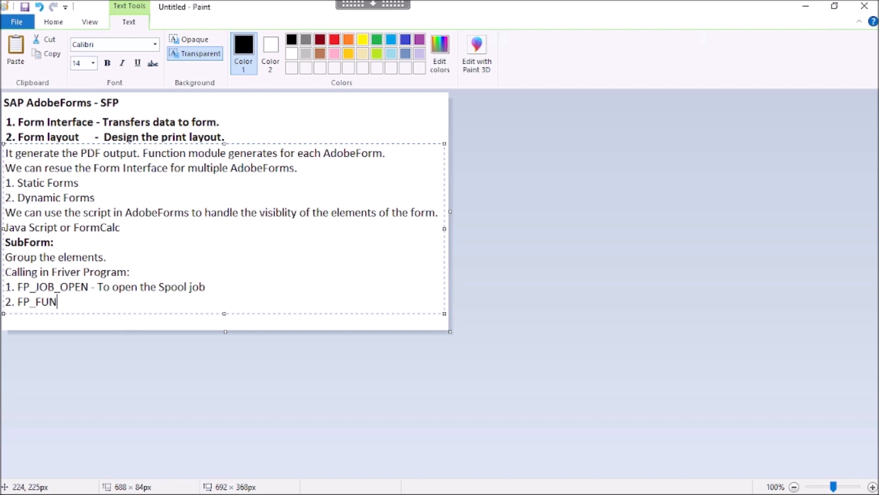
{"action": "type", "text": "CTION_MODULE"}
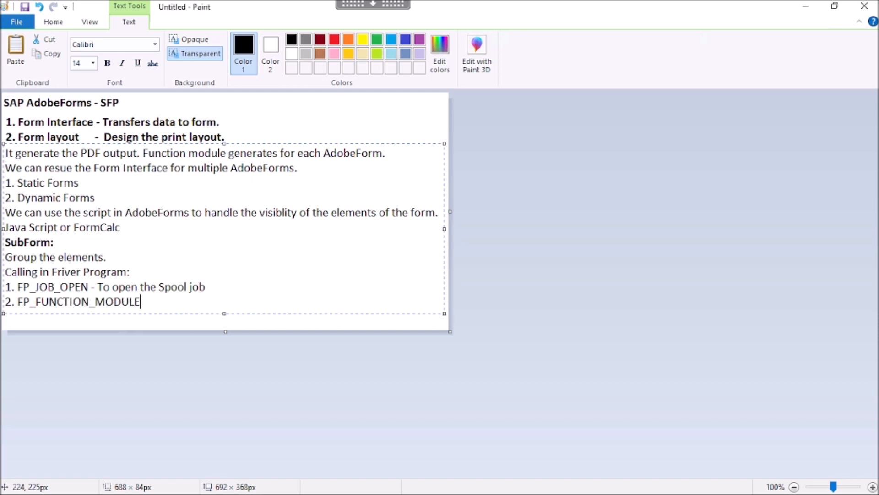
{"action": "type", "text": "_NAME"}
Add the line "3. Call FM return by FP_FUNCTION_MODULE_NAME", reusing the function module name from line 2, and start an empty line
{"action": "key", "text": "Return"}
{"action": "type", "text": "3. Call FM return"}
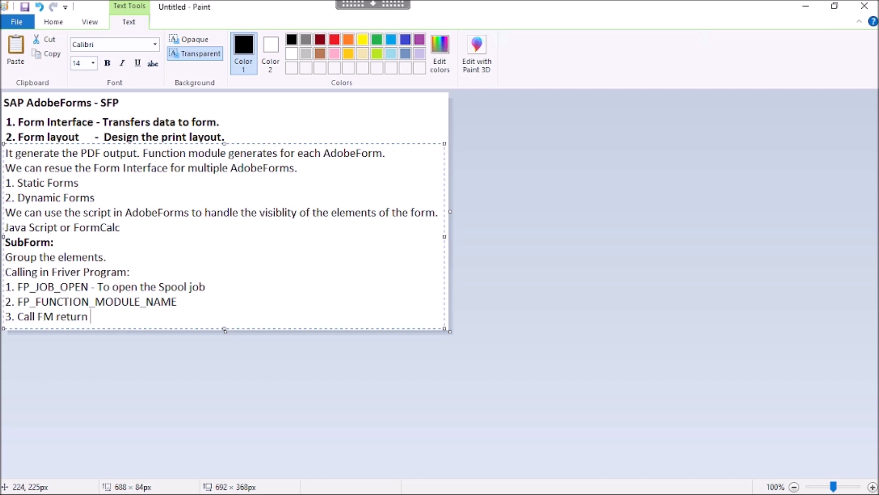
{"action": "type", "text": " by"}
{"action": "left_click_drag", "start_coordinate": [17, 302], "coordinate": [179, 302]}
{"action": "key", "text": "ctrl+c"}
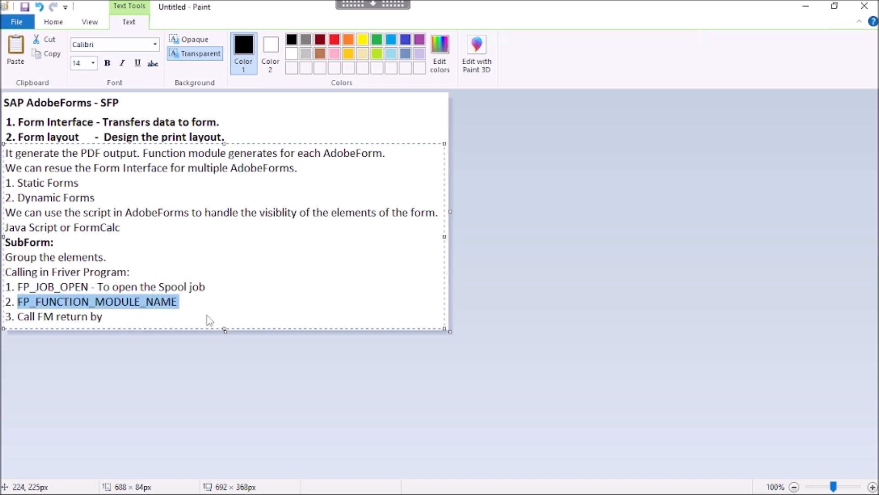
{"action": "left_click", "coordinate": [144, 315]}
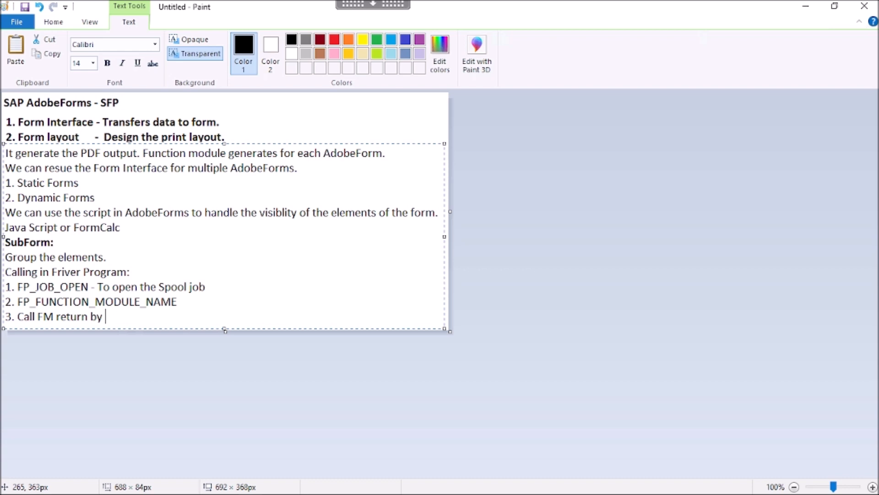
{"action": "key", "text": "ctrl+v"}
{"action": "key", "text": "Return"}
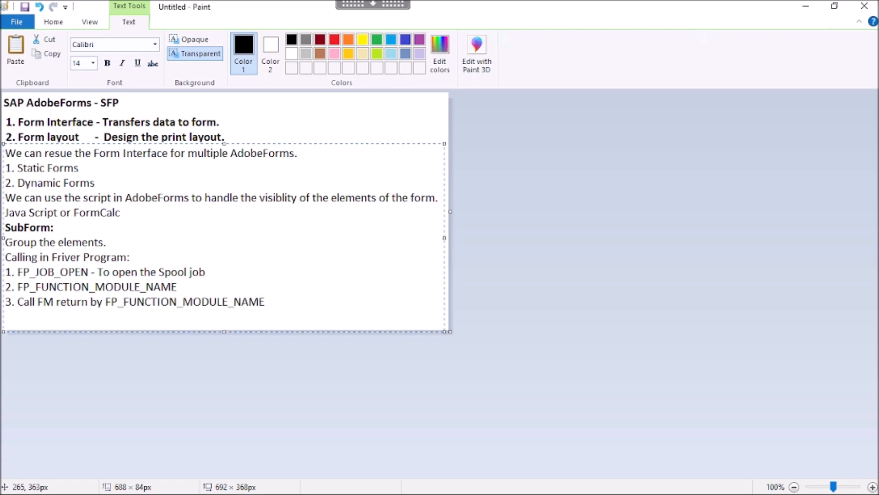
{"action": "left_click_drag", "start_coordinate": [266, 302], "coordinate": [5, 257]}
{"action": "key", "text": "ctrl+c"}
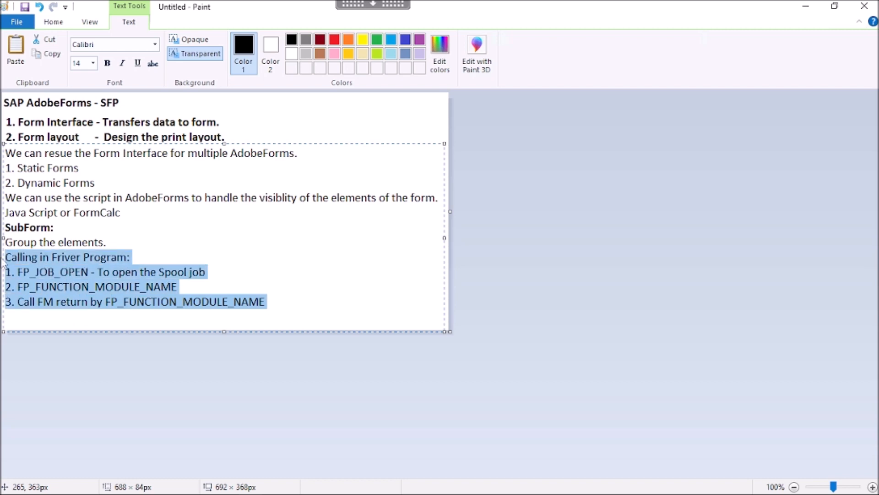
{"action": "key", "text": "Delete"}
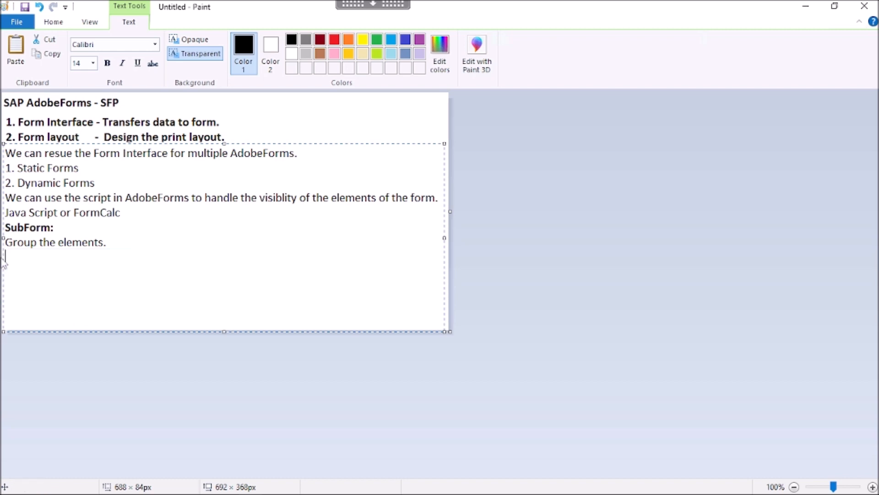
{"action": "key", "text": "ctrl+z"}
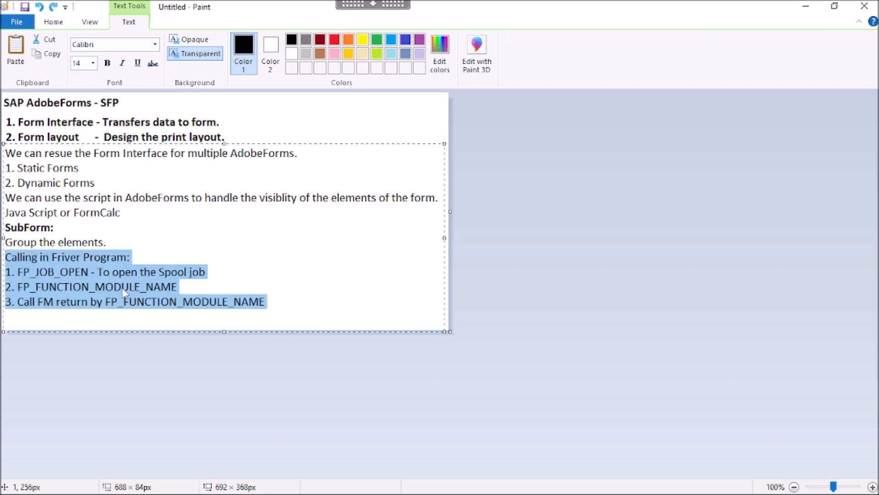
{"action": "key", "text": "ctrl+z"}
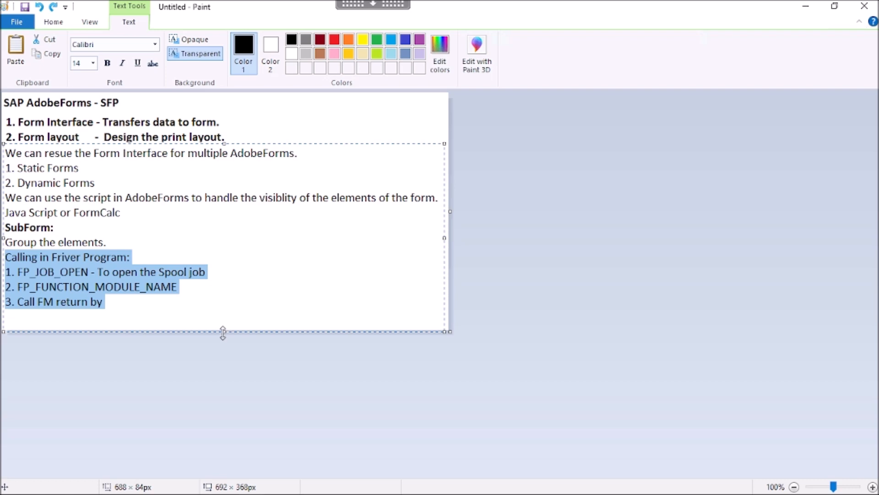
{"action": "key", "text": "ctrl+z"}
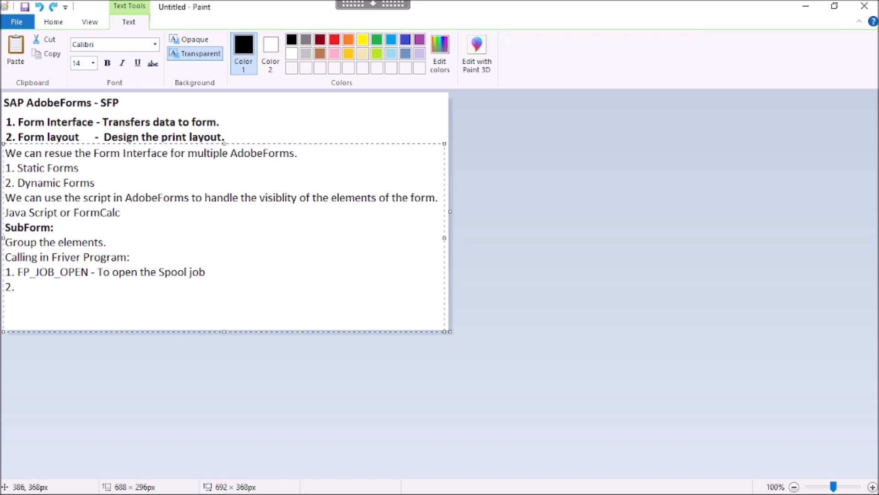
{"action": "key", "text": "ctrl+v"}
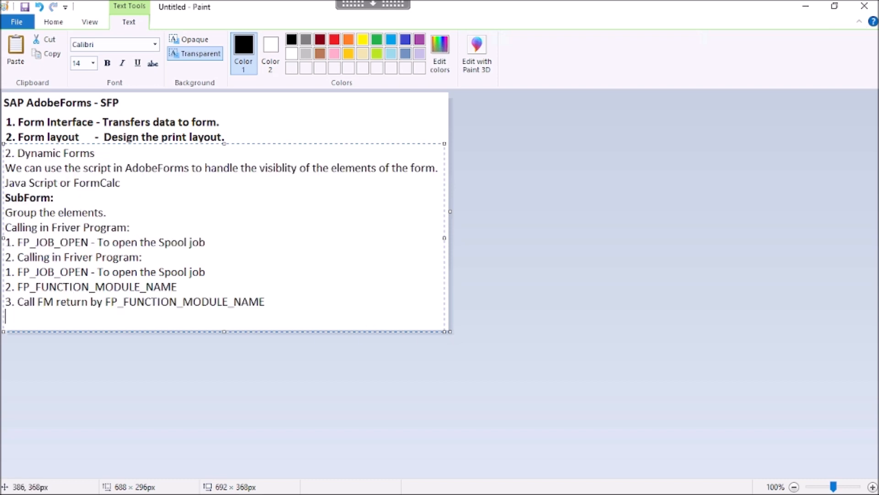
{"action": "key", "text": "ctrl+z"}
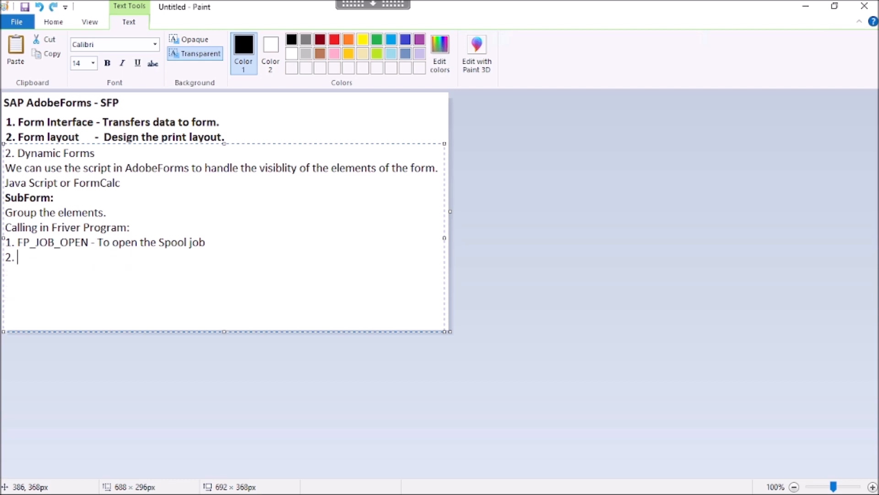
{"action": "key", "text": "shift+Up"}
{"action": "key", "text": "shift+Up"}
{"action": "key", "text": "shift+Home"}
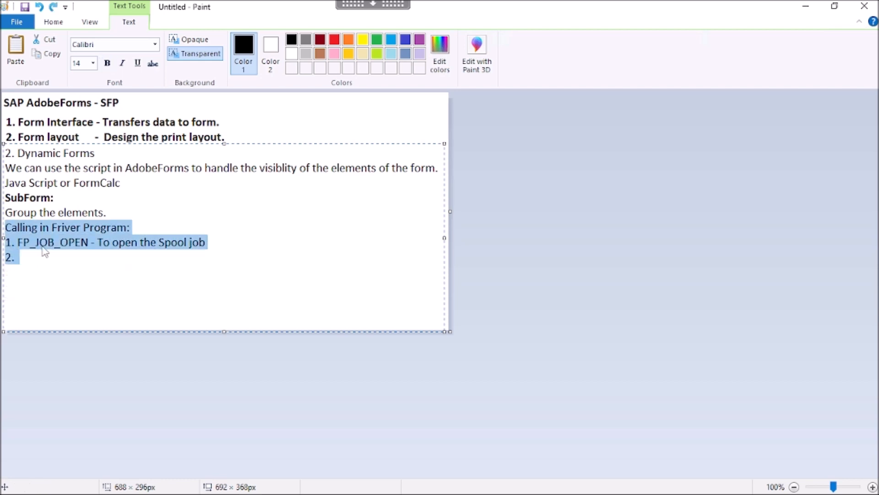
{"action": "key", "text": "ctrl+v"}
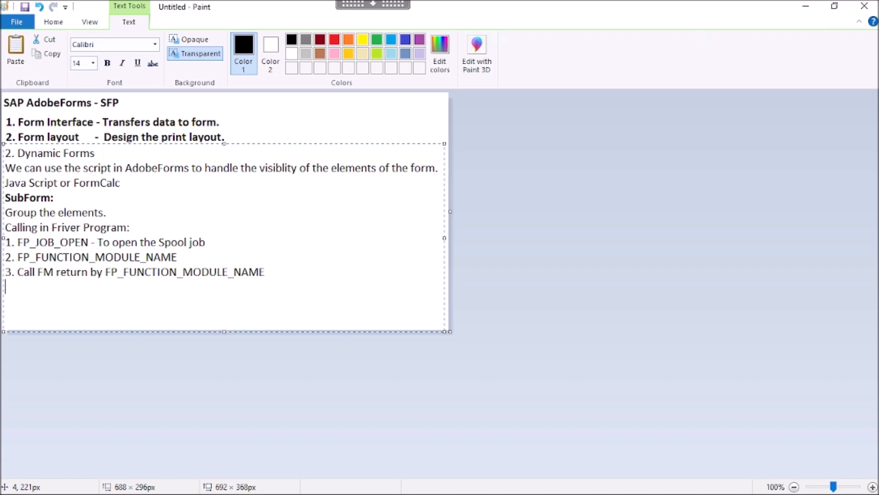
Add the line "4. FP_JOB_CLOSE - Close the spool job" at the end of the driver program list
{"action": "type", "text": "4."}
{"action": "type", "text": "FP_JOB_CLOSE"}
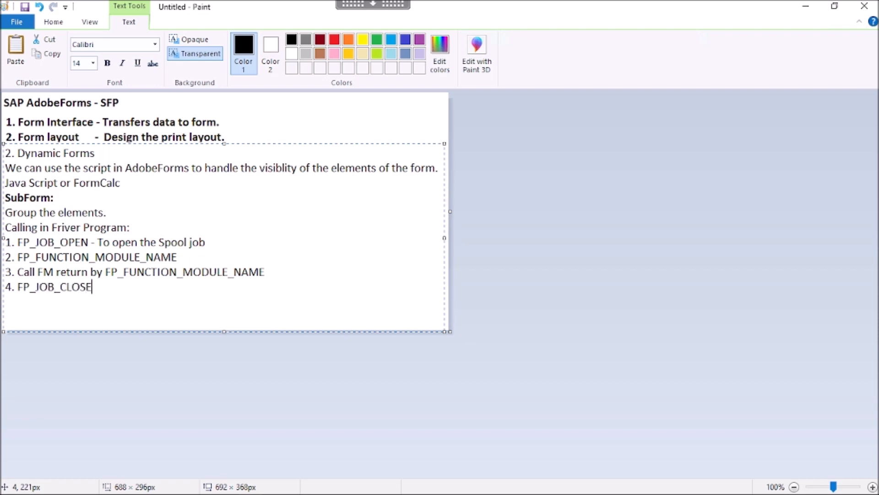
{"action": "type", "text": " -"}
{"action": "type", "text": "Close the spool job"}
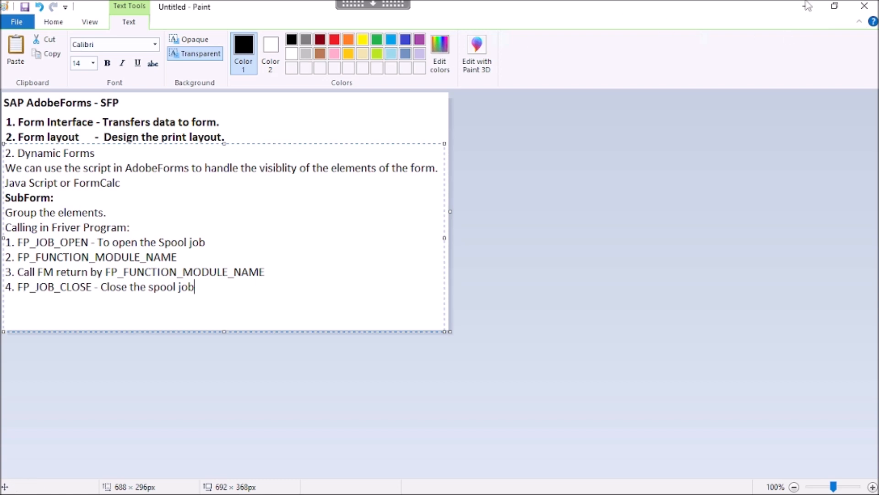
Minimize the Paint notes, switch to the SAP Form Builder and enter ZDEMO_IF_MATERIAL as the interface name
{"action": "left_click", "coordinate": [835, 11]}
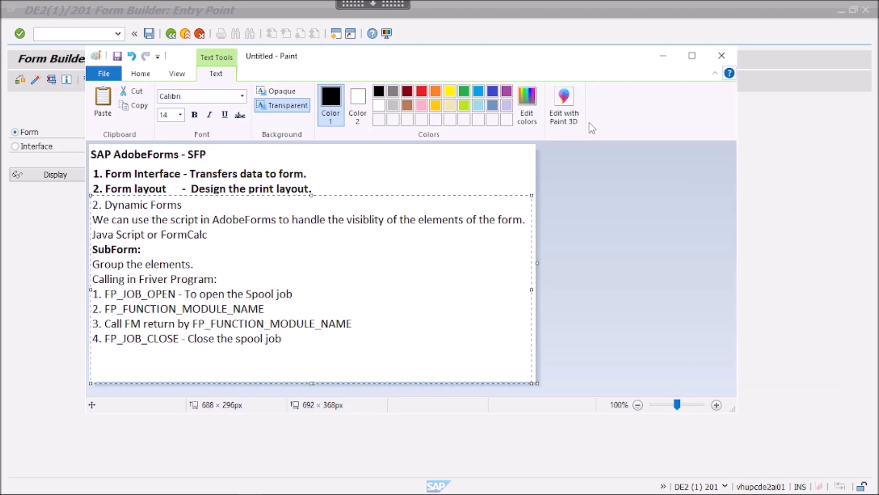
{"action": "left_click", "coordinate": [663, 55]}
{"action": "left_click", "coordinate": [15, 146]}
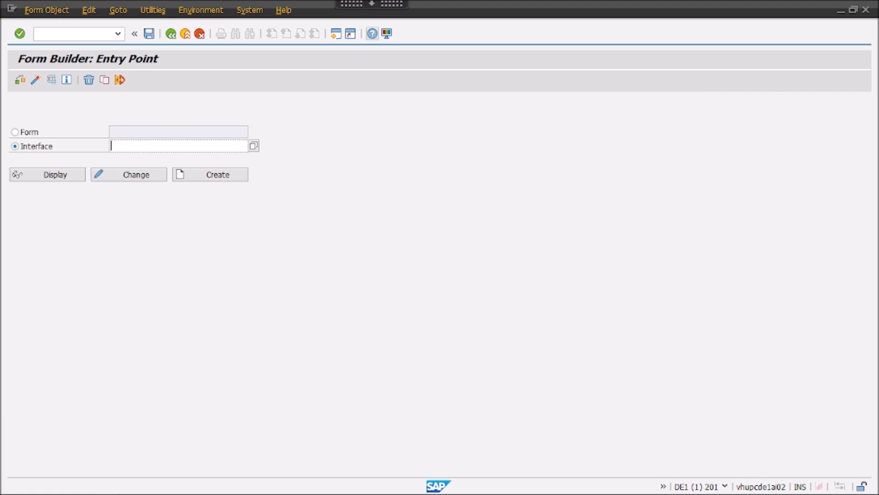
{"action": "type", "text": "ZDEMO"}
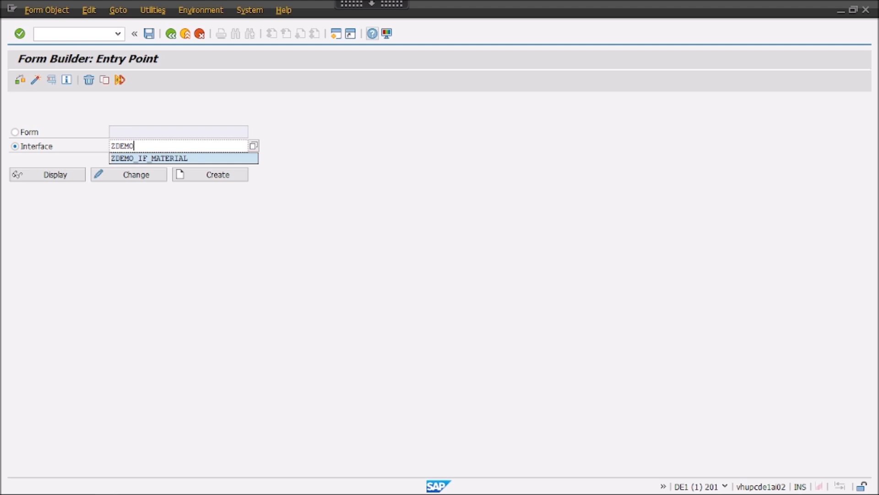
{"action": "key", "text": "Down"}
{"action": "key", "text": "Return"}
{"action": "left_click_drag", "start_coordinate": [192, 146], "coordinate": [107, 146]}
{"action": "left_click", "coordinate": [200, 144]}
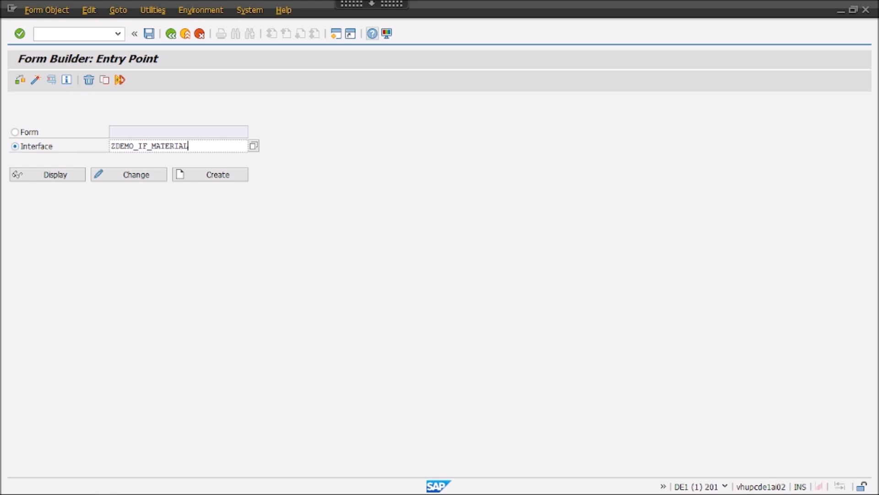
{"action": "left_click_drag", "start_coordinate": [189, 145], "coordinate": [69, 147]}
{"action": "left_click", "coordinate": [166, 146]}
{"action": "left_click_drag", "start_coordinate": [189, 146], "coordinate": [111, 145]}
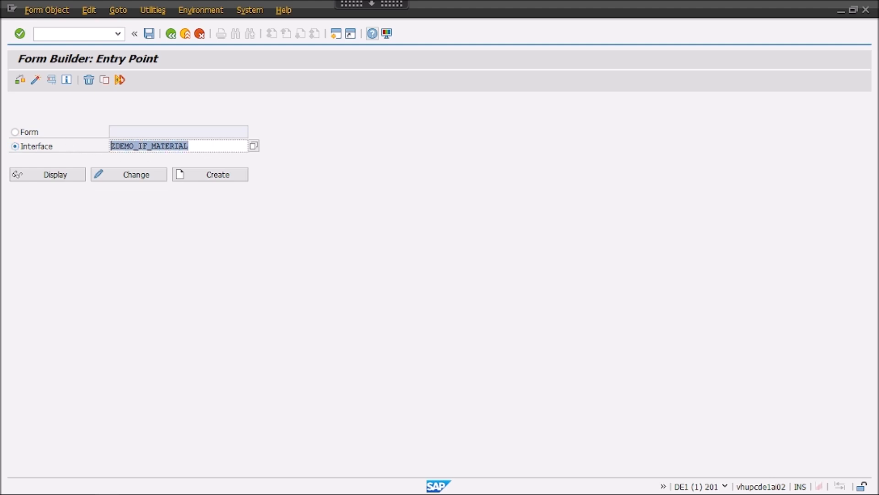
{"action": "left_click", "coordinate": [192, 147]}
Create the interface with the description "Form Interface" and save it as a local object
{"action": "left_click", "coordinate": [222, 176]}
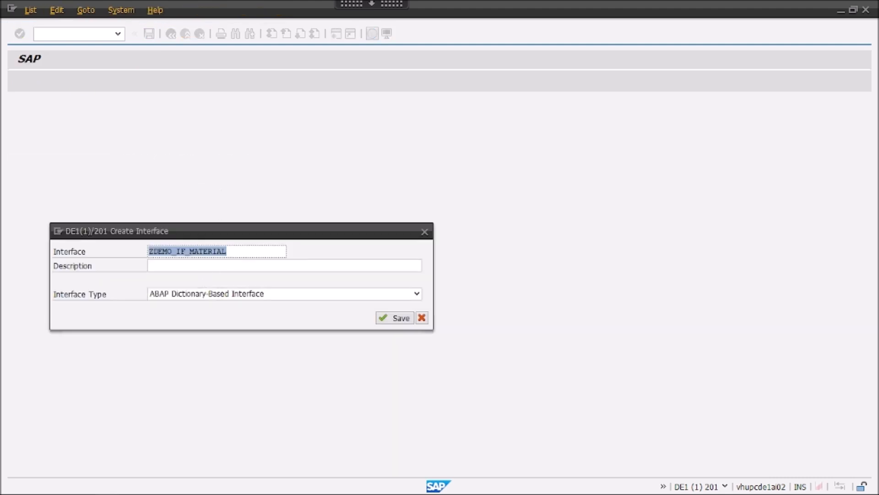
{"action": "left_click", "coordinate": [202, 265]}
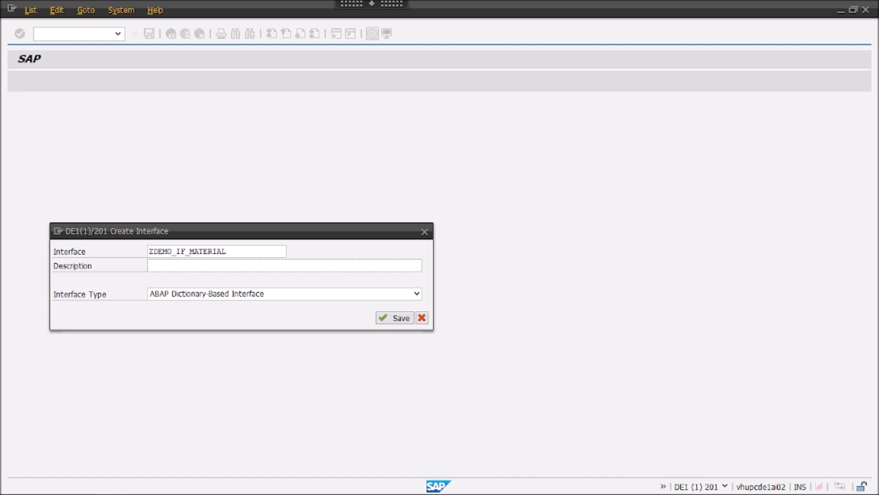
{"action": "type", "text": "Form Interface"}
{"action": "left_click", "coordinate": [394, 318]}
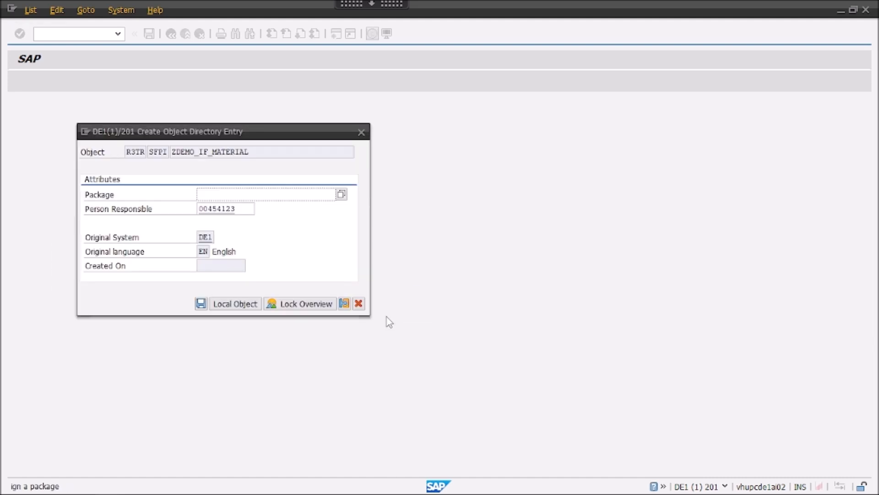
{"action": "left_click", "coordinate": [246, 306]}
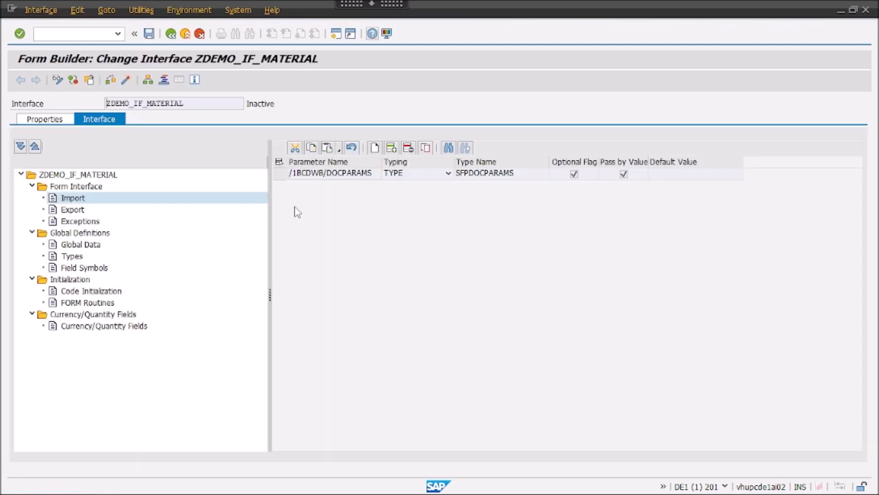
Examine the interface's Import, Export, Exceptions, Global Data, Code Initialization and Currency/Quantity Fields sections
{"action": "left_click", "coordinate": [76, 203]}
{"action": "left_click", "coordinate": [69, 212]}
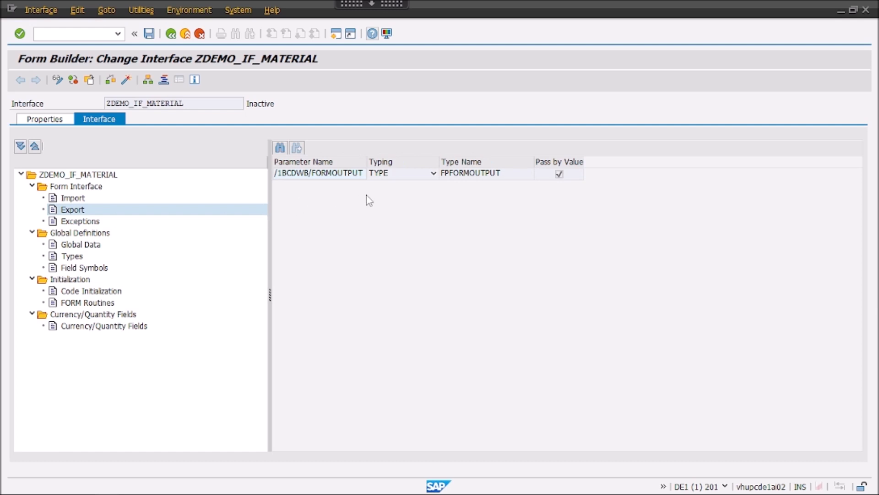
{"action": "left_click", "coordinate": [76, 222]}
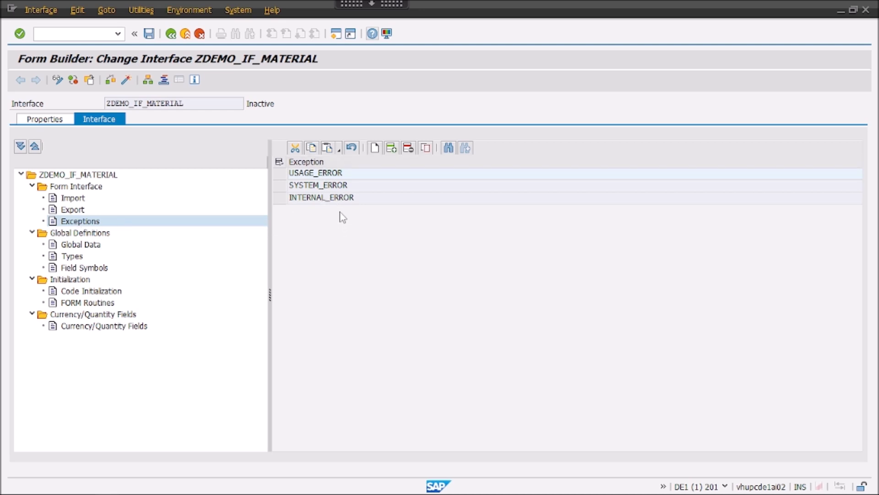
{"action": "left_click", "coordinate": [76, 246]}
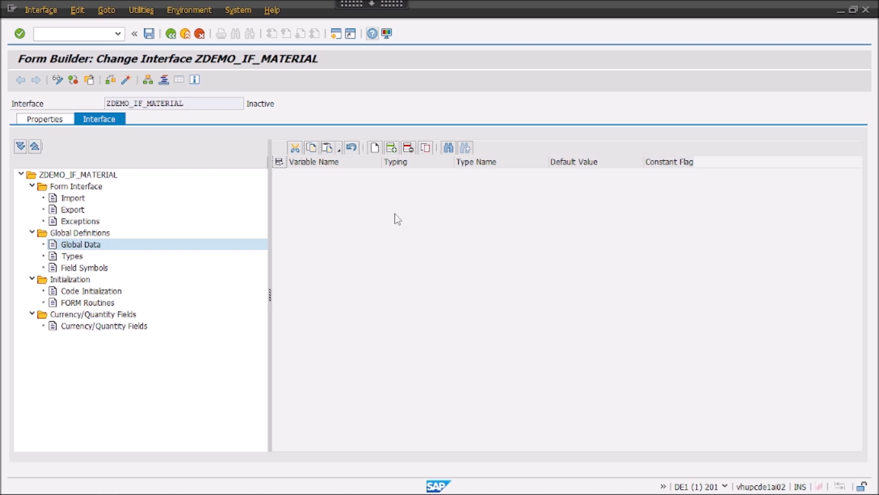
{"action": "left_click", "coordinate": [69, 292]}
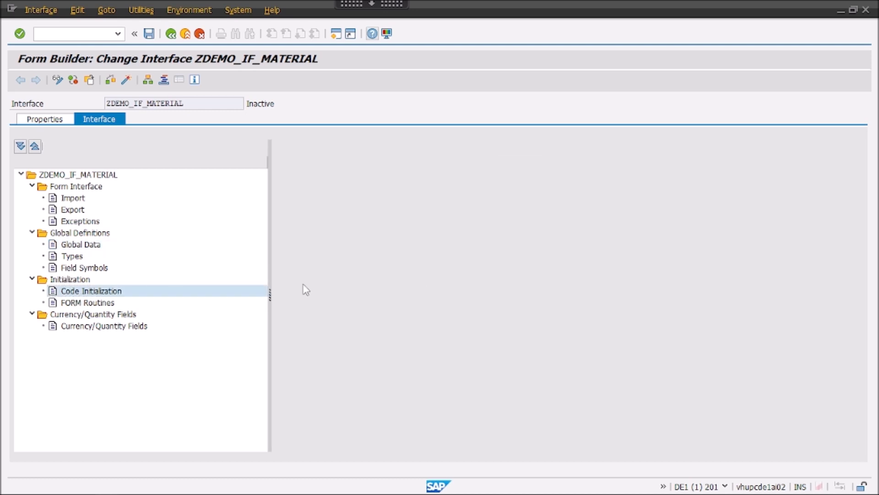
{"action": "double_click", "coordinate": [106, 292]}
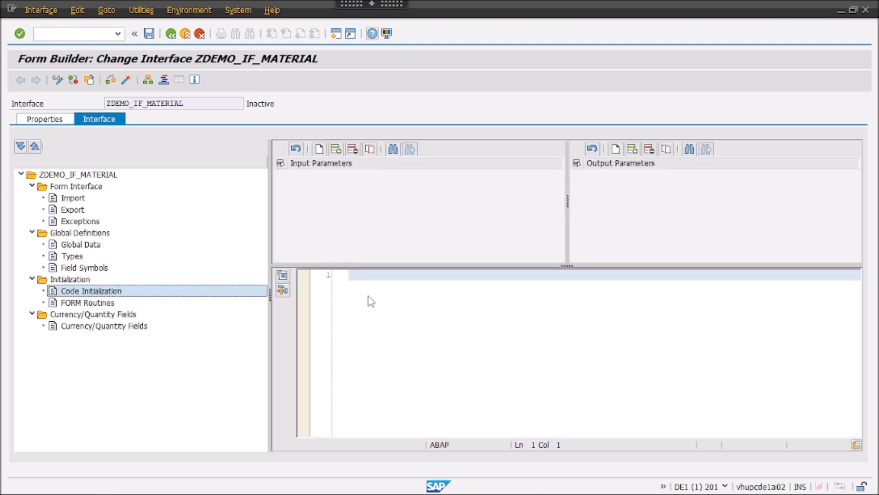
{"action": "left_click_drag", "start_coordinate": [565, 265], "coordinate": [569, 238]}
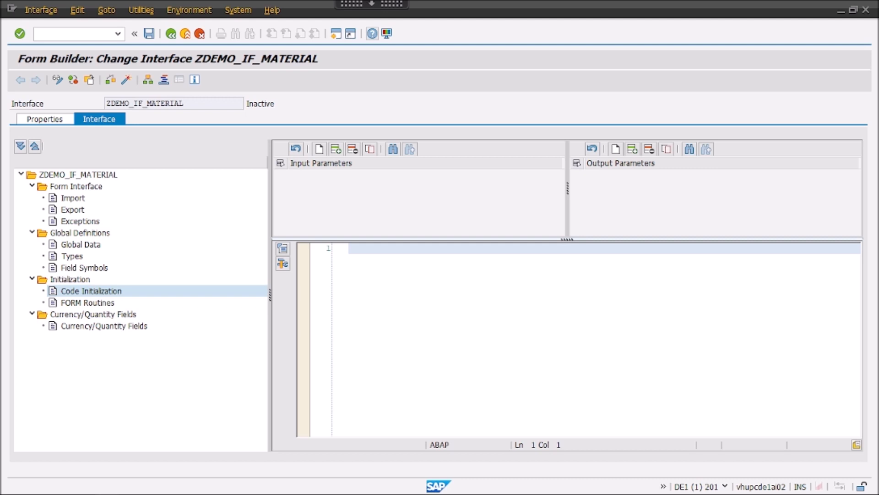
{"action": "double_click", "coordinate": [135, 326]}
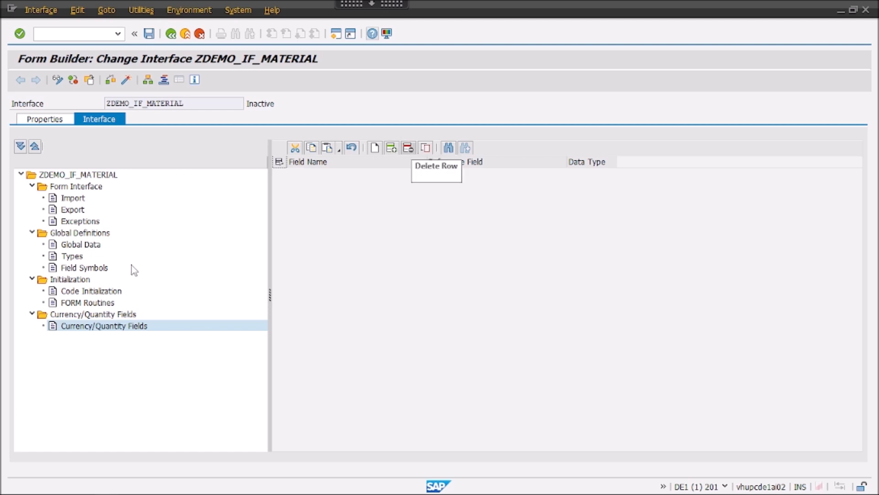
Add an import parameter LS_MARA with typing TYPE and type name MARA to the form interface
{"action": "left_click", "coordinate": [92, 292]}
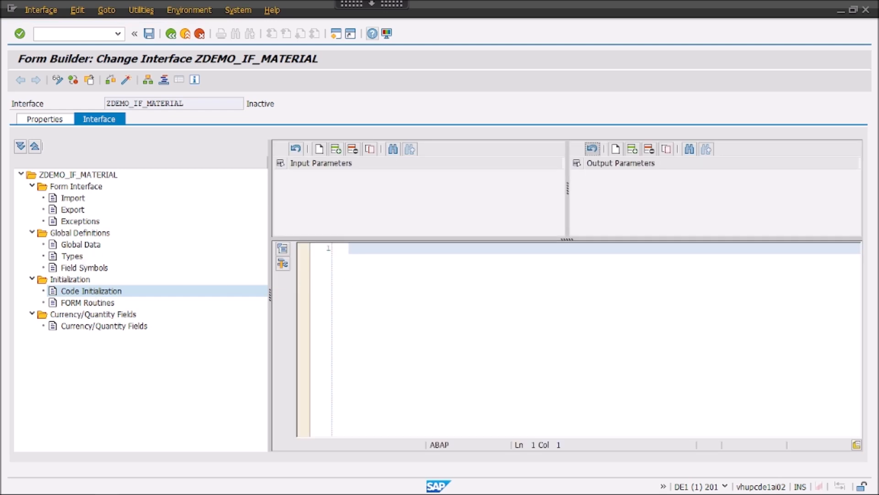
{"action": "left_click", "coordinate": [71, 200]}
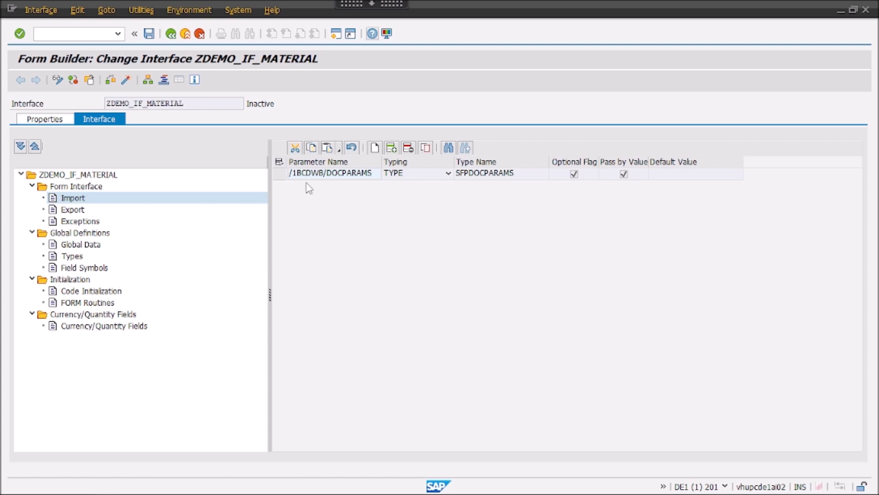
{"action": "left_click", "coordinate": [67, 200]}
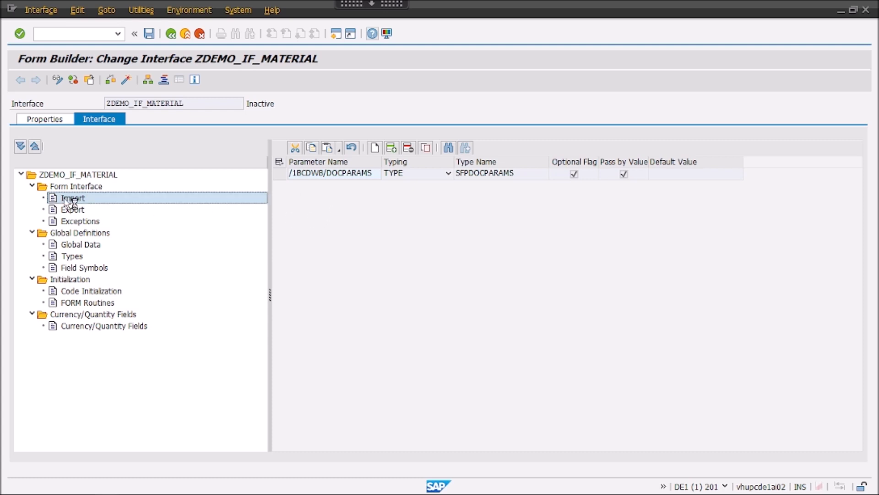
{"action": "left_click", "coordinate": [391, 148]}
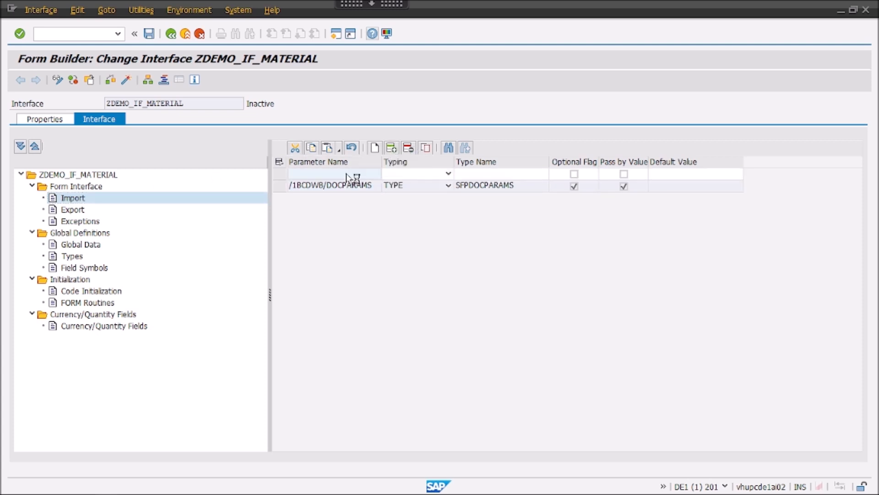
{"action": "left_click", "coordinate": [346, 177]}
{"action": "left_click", "coordinate": [448, 173]}
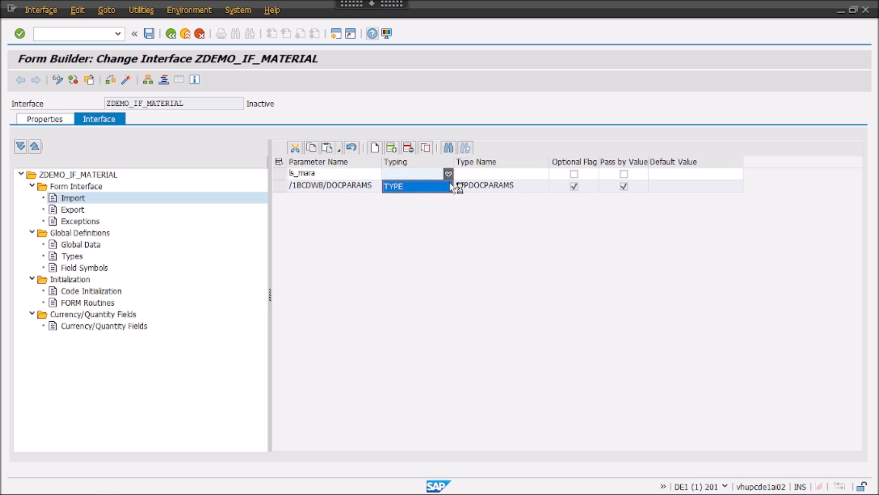
{"action": "left_click", "coordinate": [431, 188]}
{"action": "left_click", "coordinate": [486, 179]}
{"action": "type", "text": "mara"}
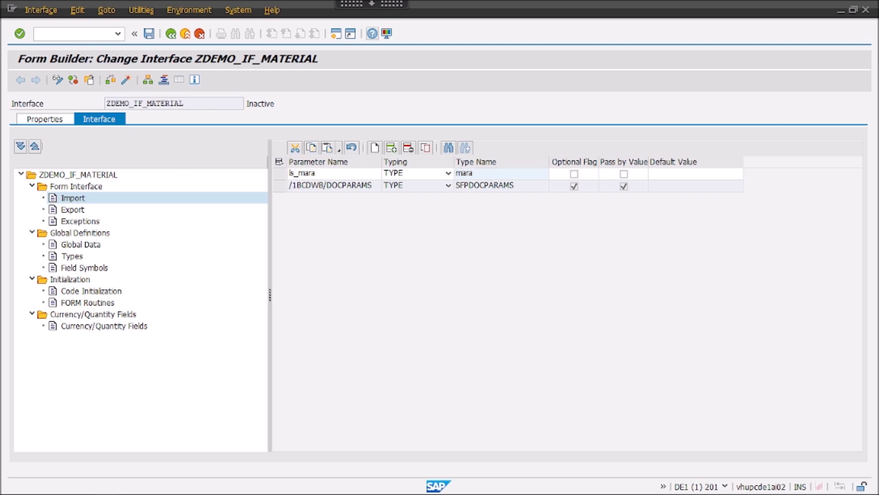
{"action": "key", "text": "Return"}
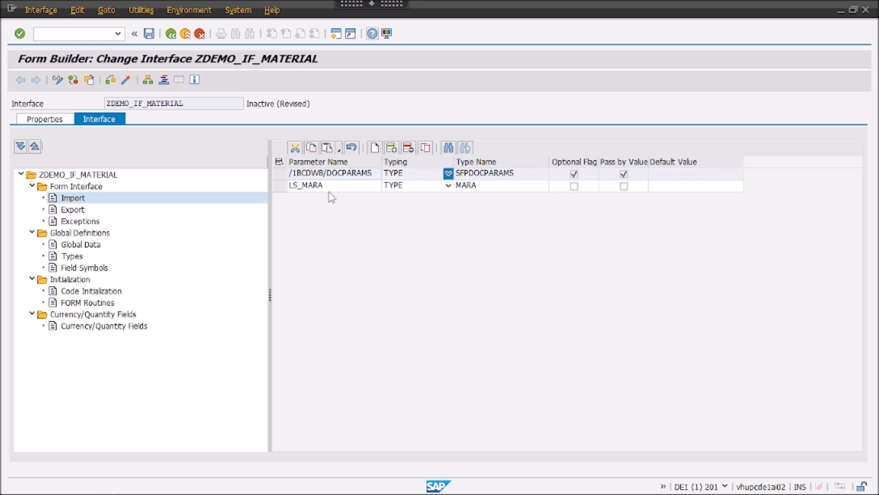
{"action": "left_click", "coordinate": [298, 190]}
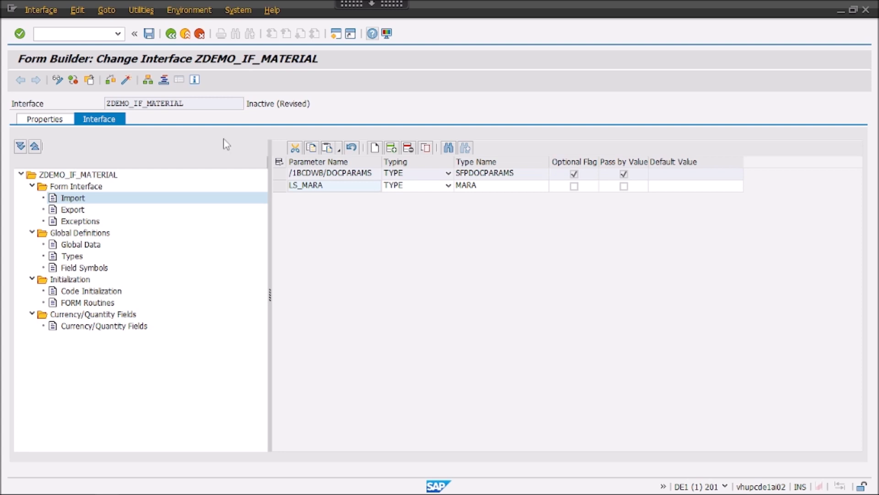
Open the ABAP Dictionary with transaction SE11 in a new session
{"action": "left_click", "coordinate": [82, 40]}
{"action": "type", "text": "/ose11"}
{"action": "key", "text": "Return"}
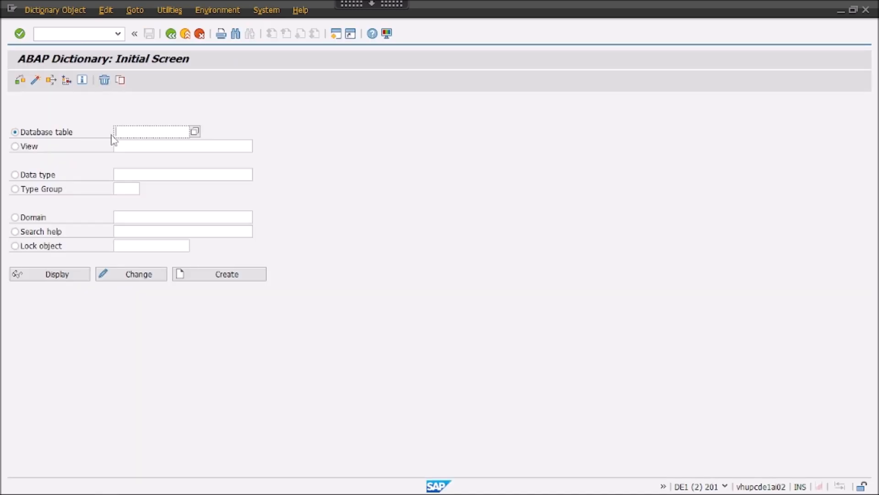
{"action": "left_click", "coordinate": [50, 188]}
{"action": "left_click", "coordinate": [45, 177]}
{"action": "left_click", "coordinate": [120, 176]}
{"action": "left_click", "coordinate": [64, 133]}
{"action": "left_click", "coordinate": [120, 133]}
{"action": "type", "text": "ZDEMO_EMPLOYEE"}
Create the data type ZDEMO_T_MARA as a table type
{"action": "left_click", "coordinate": [91, 178]}
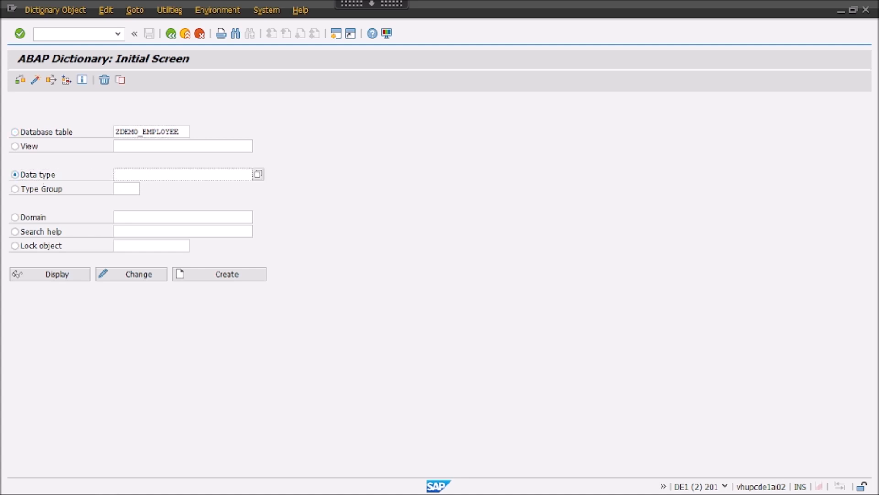
{"action": "type", "text": "ZDEMO_T_MARA"}
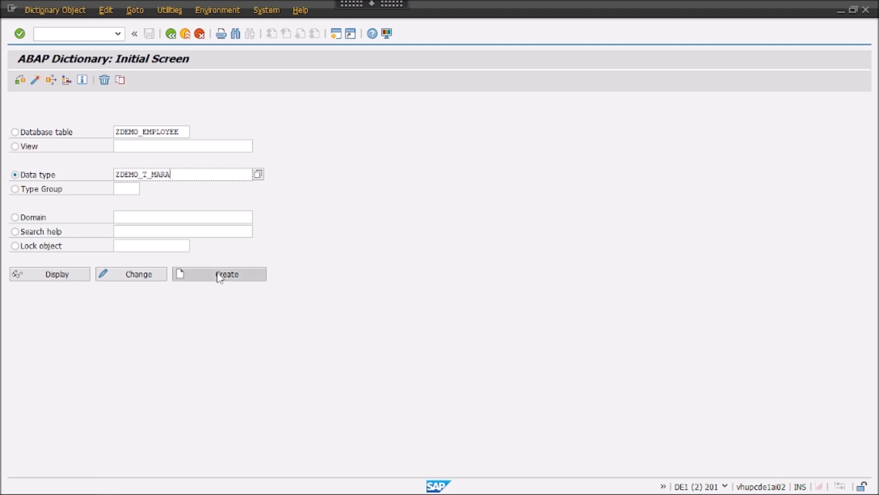
{"action": "left_click", "coordinate": [219, 274]}
{"action": "left_click", "coordinate": [91, 212]}
{"action": "left_click", "coordinate": [191, 232]}
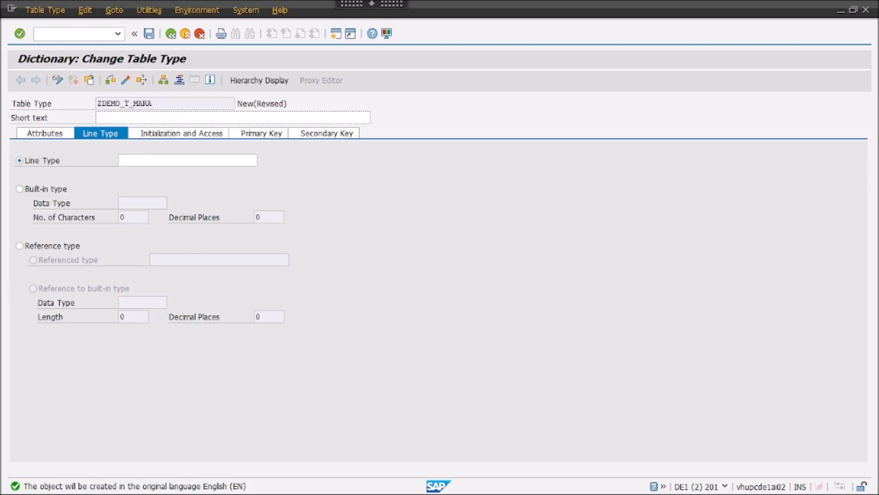
Give the table type the short text "MARA table type" and the line type MARA
{"action": "type", "text": "M"}
{"action": "type", "text": "ARA dat"}
{"action": "type", "text": "able type"}
{"action": "left_click", "coordinate": [158, 164]}
{"action": "type", "text": "MARA"}
{"action": "key", "text": "Return"}
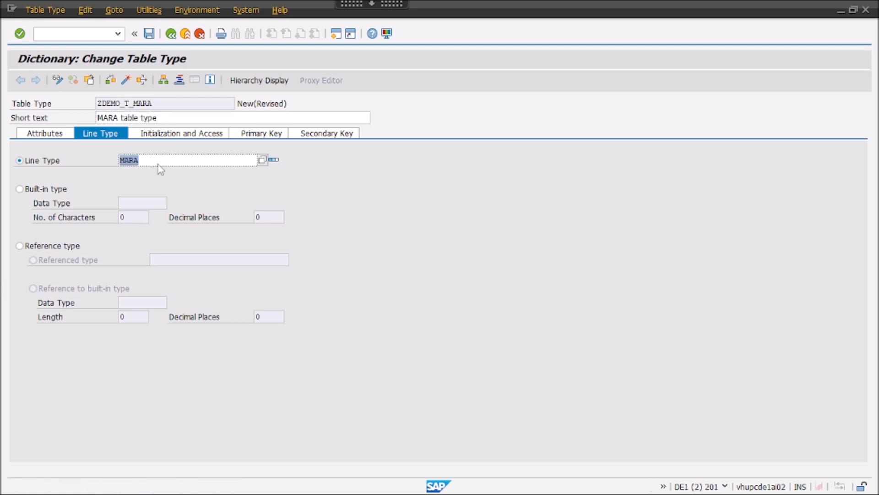
Save the table type as a local object and activate it
{"action": "left_click", "coordinate": [149, 34]}
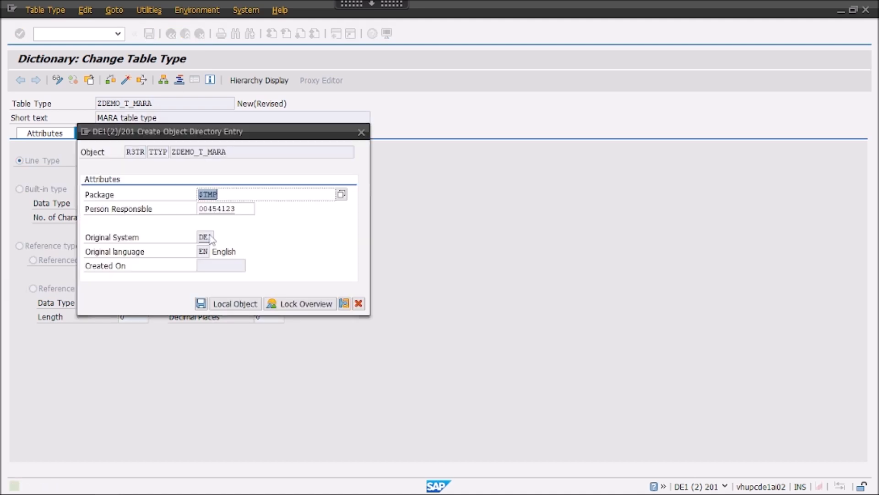
{"action": "left_click", "coordinate": [233, 306]}
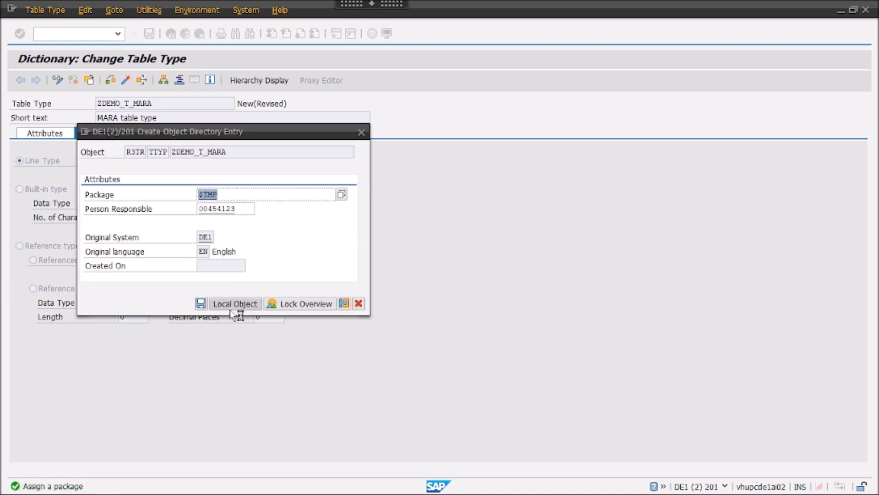
{"action": "left_click", "coordinate": [125, 81]}
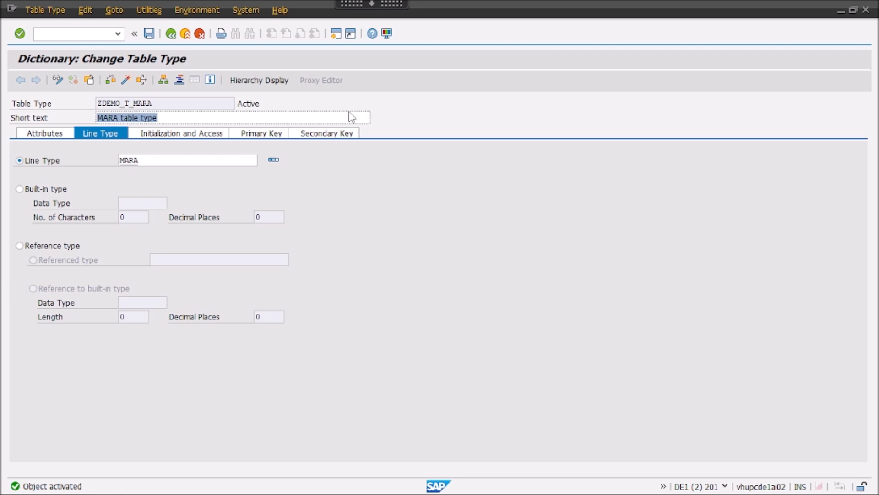
Return to the Form Builder session and add an import parameter IT_MARA with typing TYPE and type name ZDEMO_T_MARA
{"action": "key", "text": "alt+Tab"}
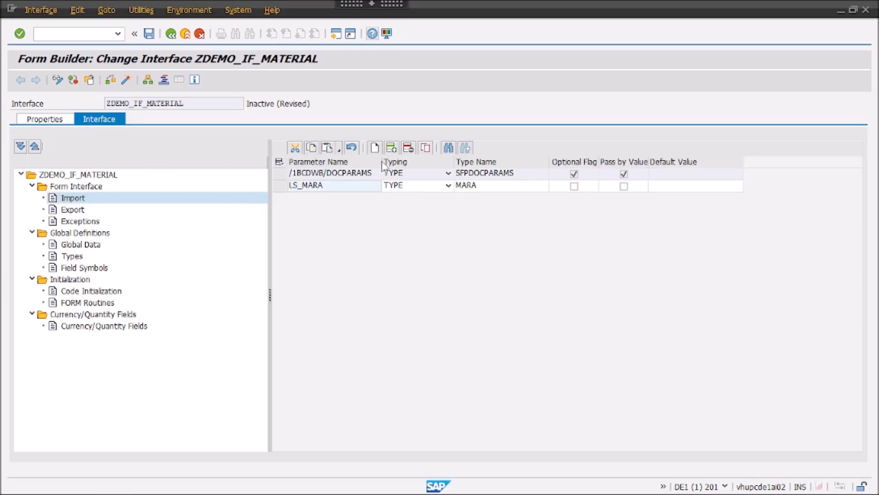
{"action": "left_click", "coordinate": [391, 147]}
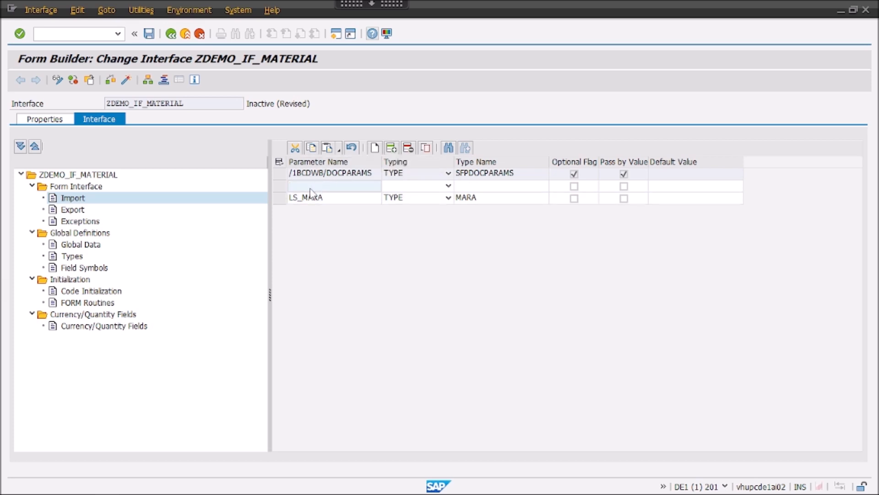
{"action": "left_click", "coordinate": [394, 146]}
{"action": "type", "text": "it_mara"}
{"action": "key", "text": "Tab"}
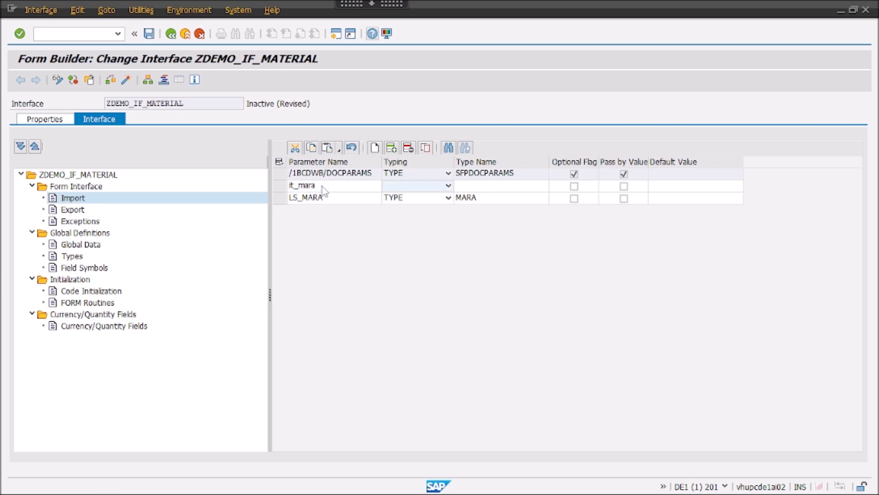
{"action": "left_click", "coordinate": [449, 186]}
{"action": "left_click", "coordinate": [420, 199]}
{"action": "left_click", "coordinate": [474, 187]}
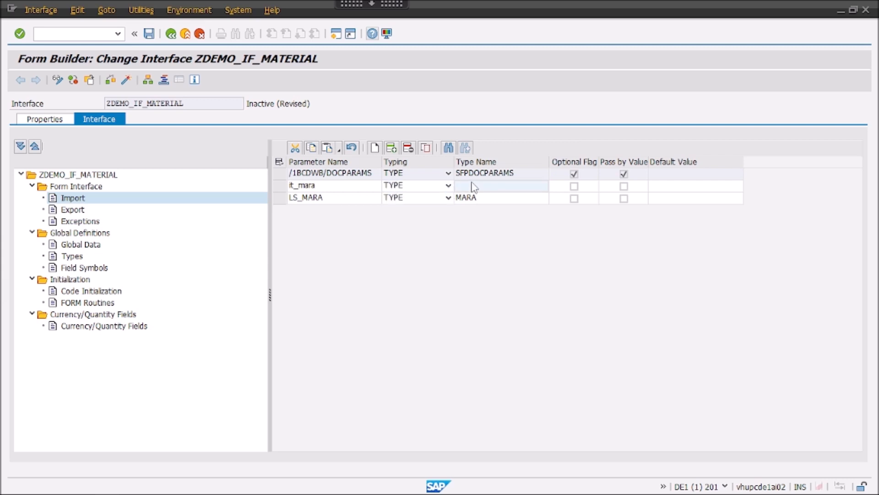
{"action": "type", "text": "zdemo_t_mara"}
{"action": "key", "text": "Return"}
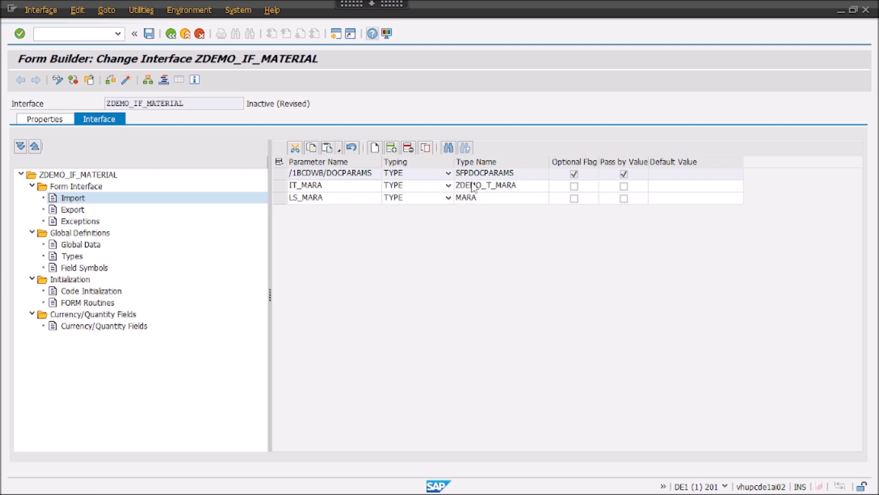
{"action": "left_click", "coordinate": [316, 185]}
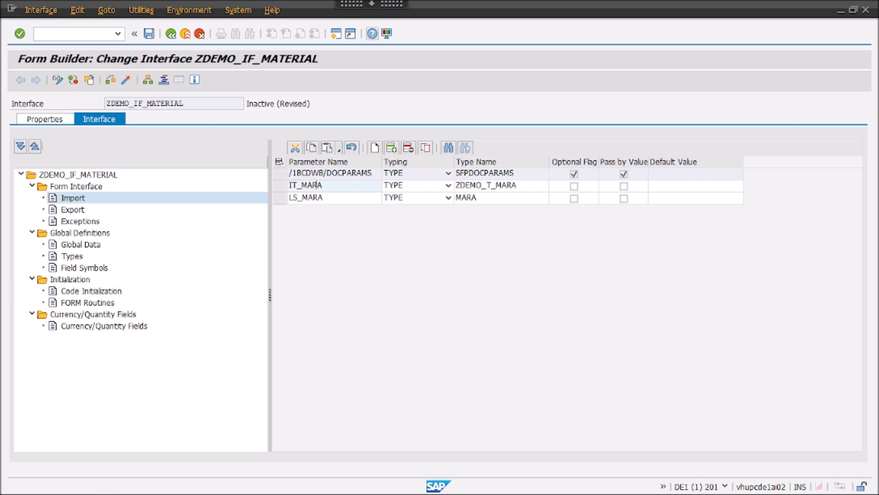
{"action": "left_click", "coordinate": [316, 199]}
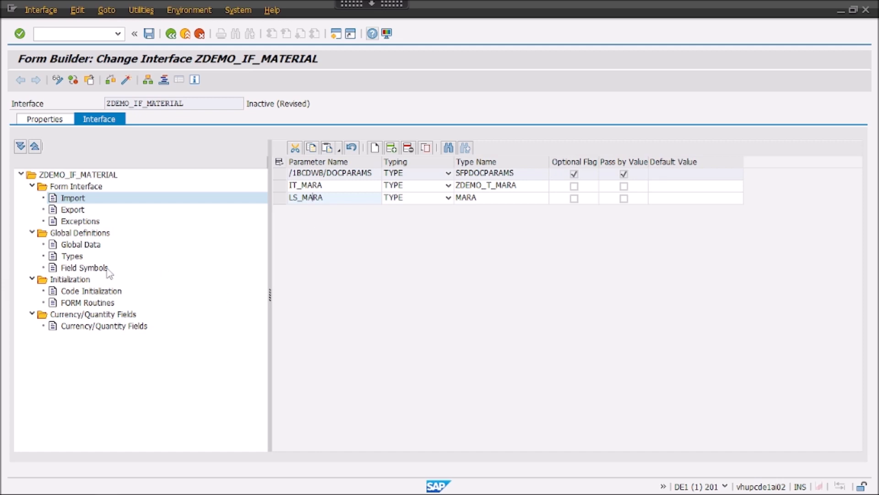
Add a global data variable LS_KAN1 with typing TYPE and type name KNA1
{"action": "left_click", "coordinate": [93, 246]}
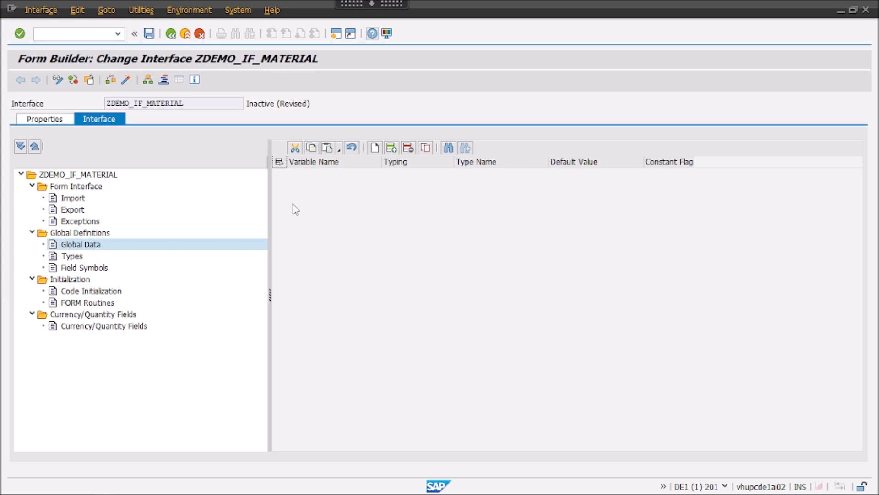
{"action": "left_click", "coordinate": [391, 149]}
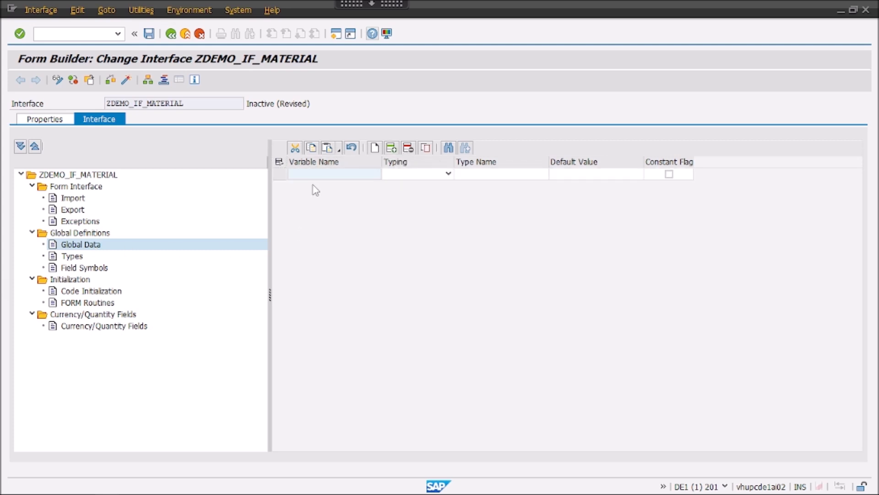
{"action": "left_click", "coordinate": [319, 179]}
{"action": "type", "text": "ls_kan"}
{"action": "left_click", "coordinate": [415, 177]}
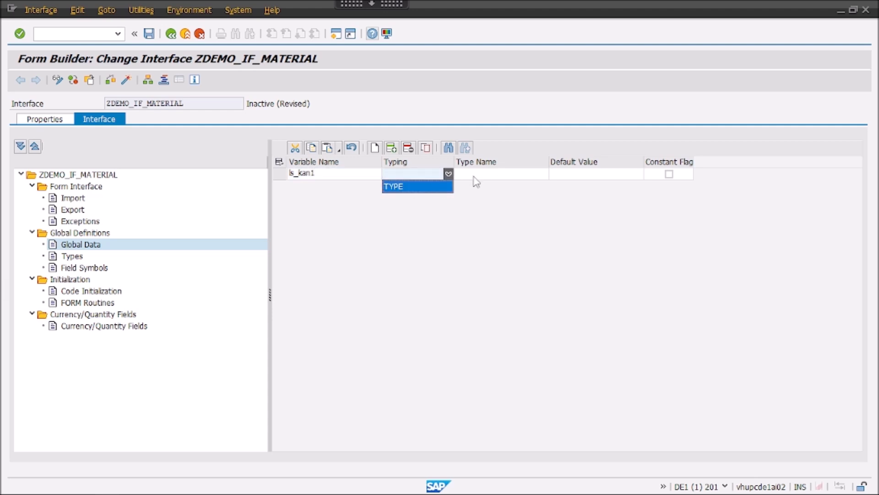
{"action": "left_click", "coordinate": [424, 186]}
{"action": "type", "text": "kna1"}
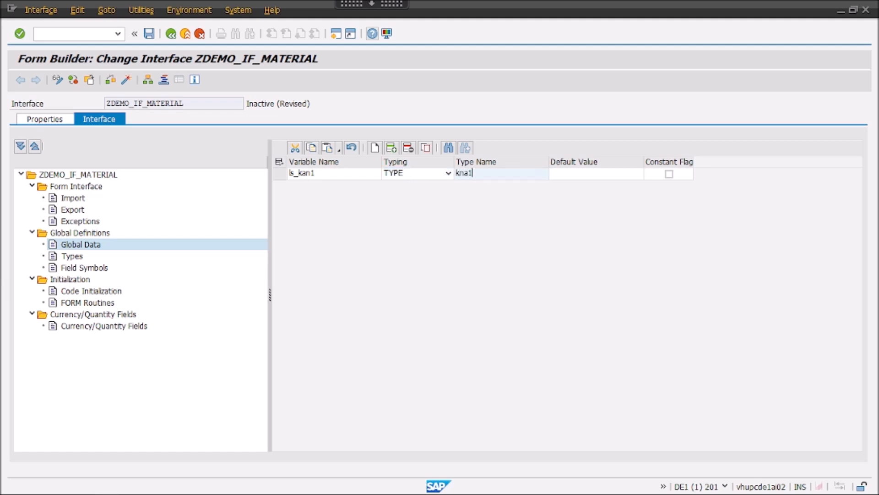
{"action": "key", "text": "Return"}
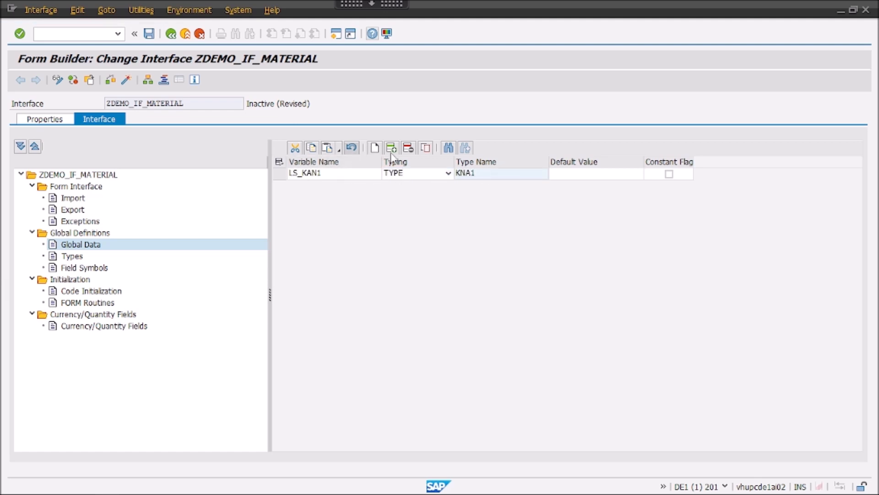
Add a global data variable IT_MARADATA with typing TYPE and type name ZDEMO_T_MARA, and compare the global data with the import parameters
{"action": "left_click", "coordinate": [390, 147]}
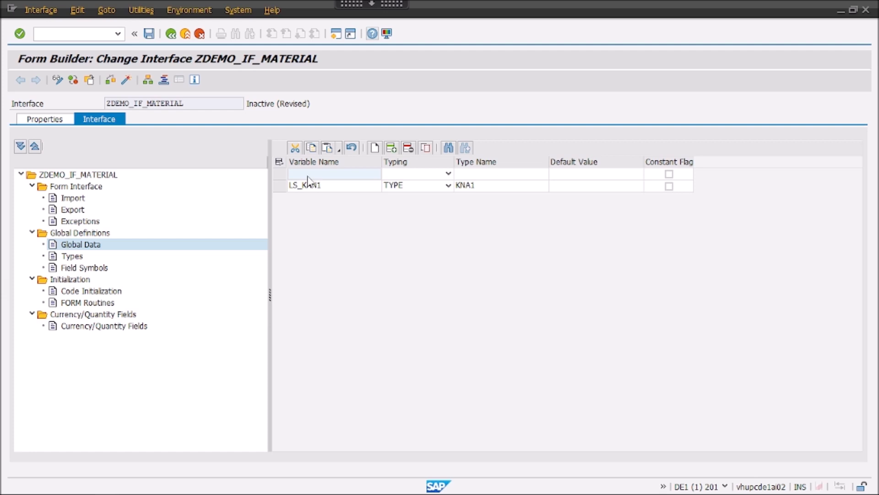
{"action": "left_click", "coordinate": [308, 176]}
{"action": "type", "text": "it_maradata"}
{"action": "left_click", "coordinate": [448, 173]}
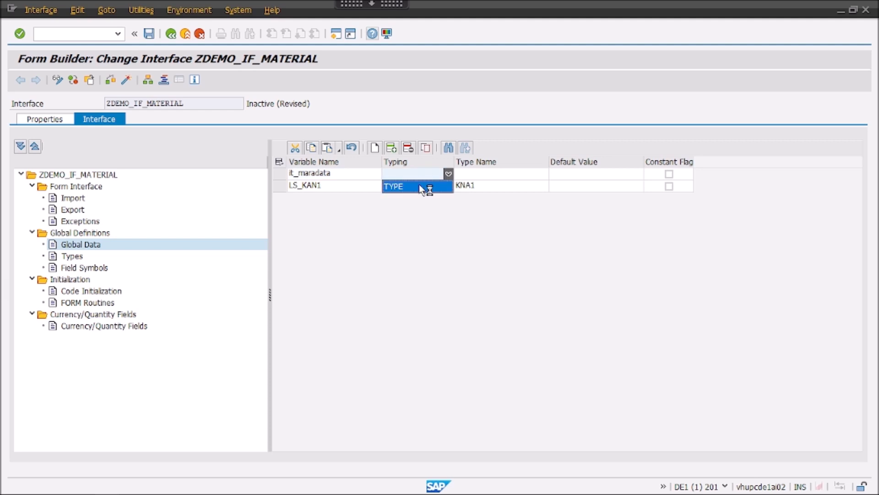
{"action": "left_click", "coordinate": [419, 184]}
{"action": "left_click", "coordinate": [474, 166]}
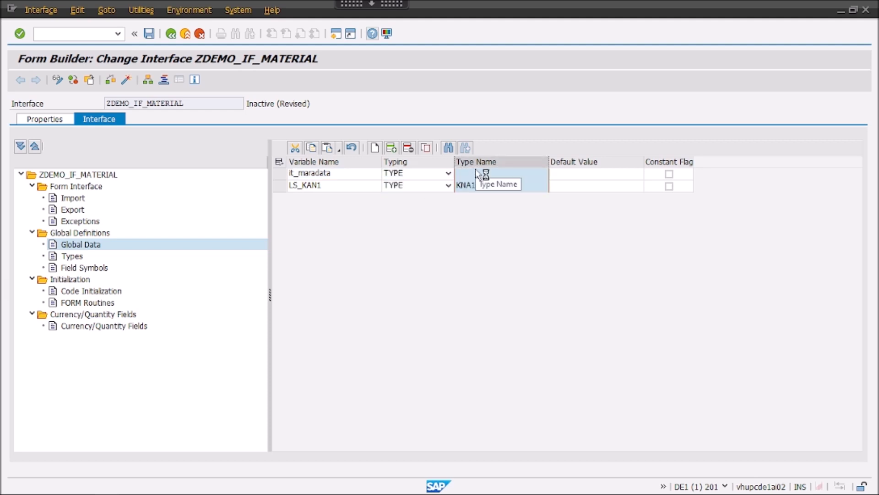
{"action": "left_click", "coordinate": [476, 174]}
{"action": "type", "text": "zdemo_t_"}
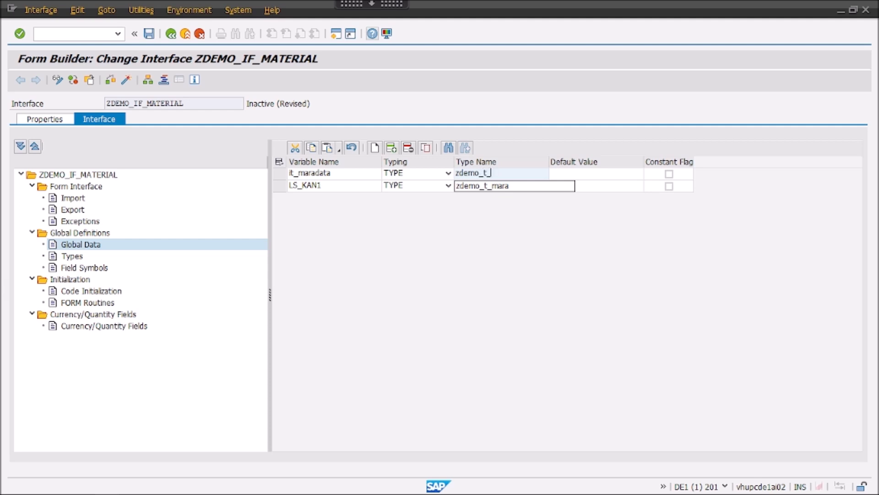
{"action": "type", "text": "mara"}
{"action": "key", "text": "Return"}
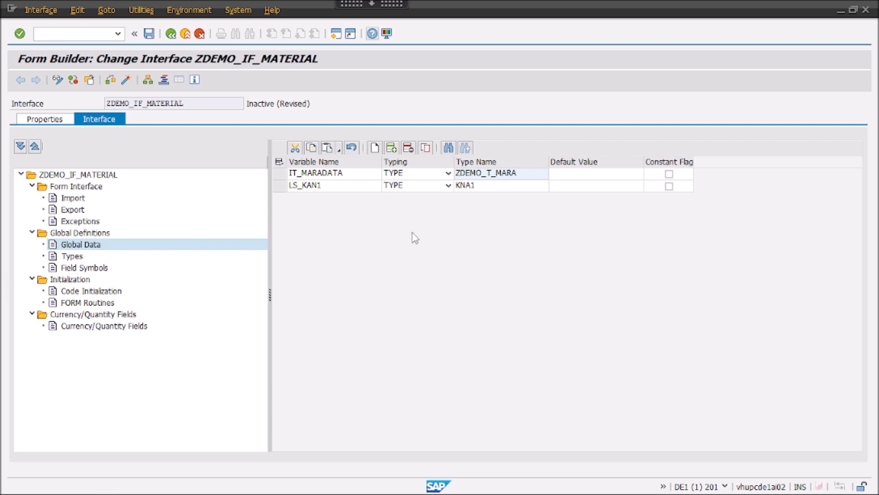
{"action": "left_click", "coordinate": [72, 197]}
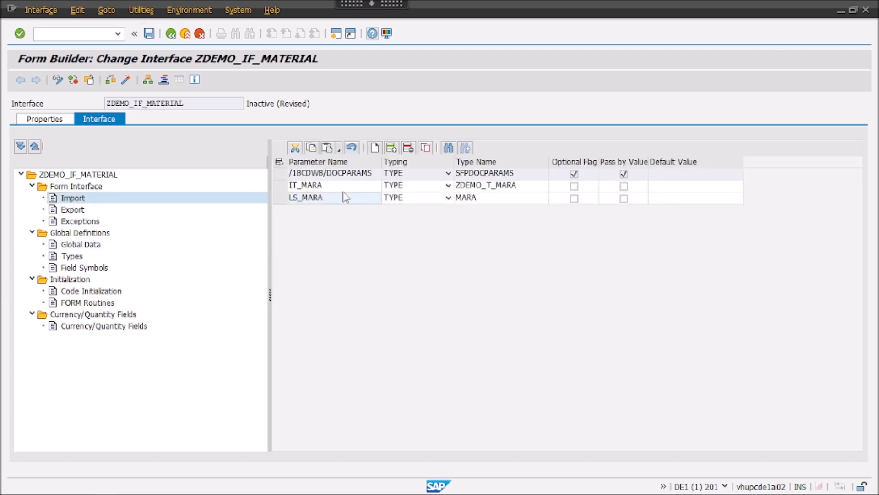
{"action": "left_click", "coordinate": [83, 247]}
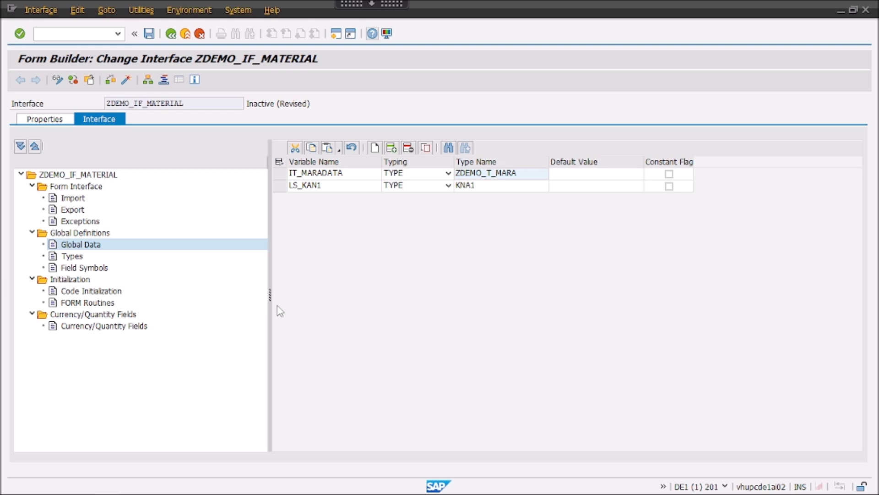
Add ls_mara-matnr as an input parameter of the interface's code initialization
{"action": "left_click", "coordinate": [88, 293]}
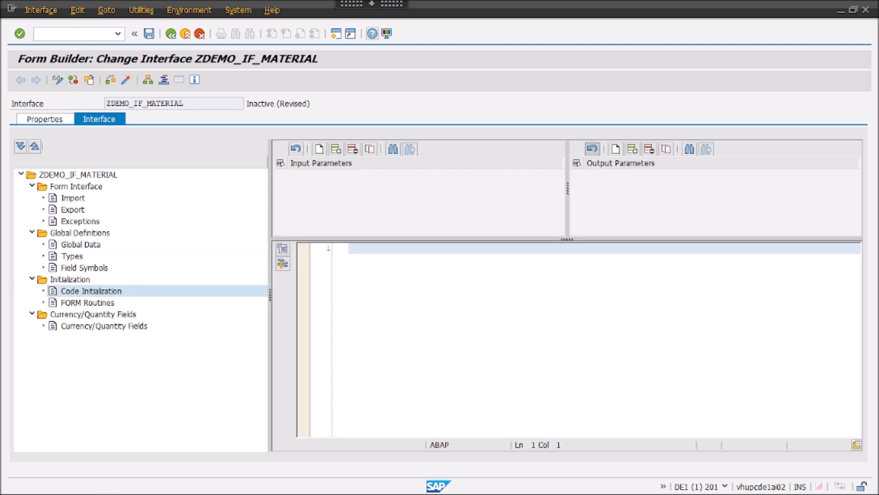
{"action": "left_click", "coordinate": [339, 151]}
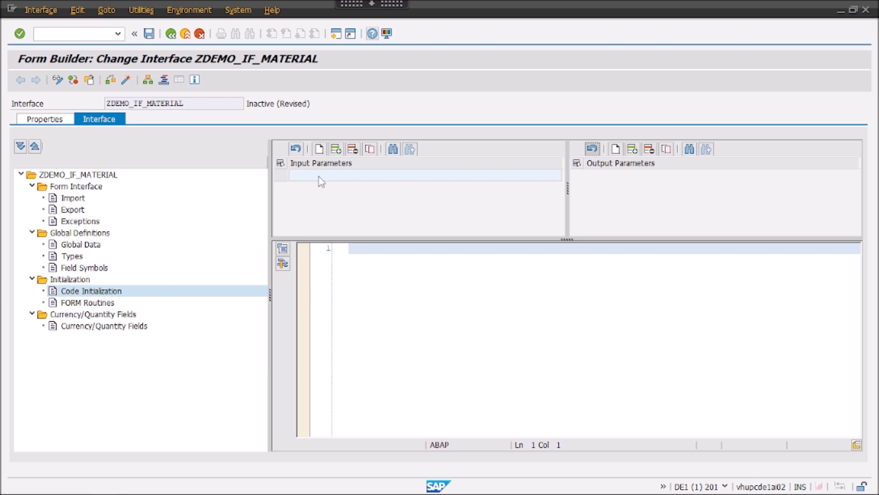
{"action": "left_click", "coordinate": [293, 174]}
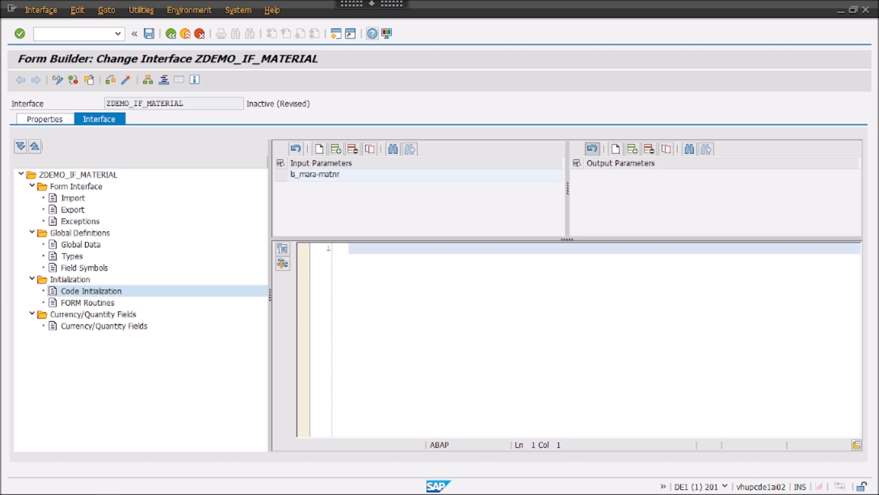
{"action": "key", "text": "Return"}
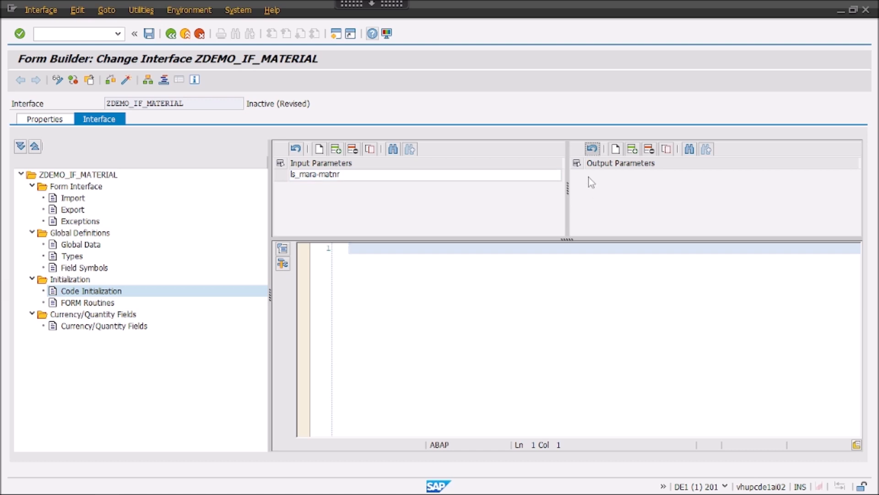
Add it_maradata as an output parameter of the code initialization and compare its name with the global data variable
{"action": "left_click", "coordinate": [632, 150]}
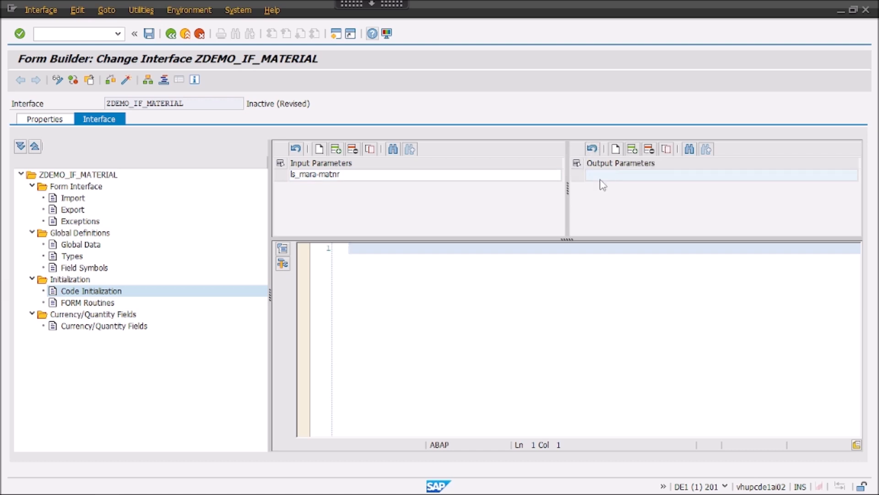
{"action": "type", "text": "r"}
{"action": "type", "text": "t_maradata"}
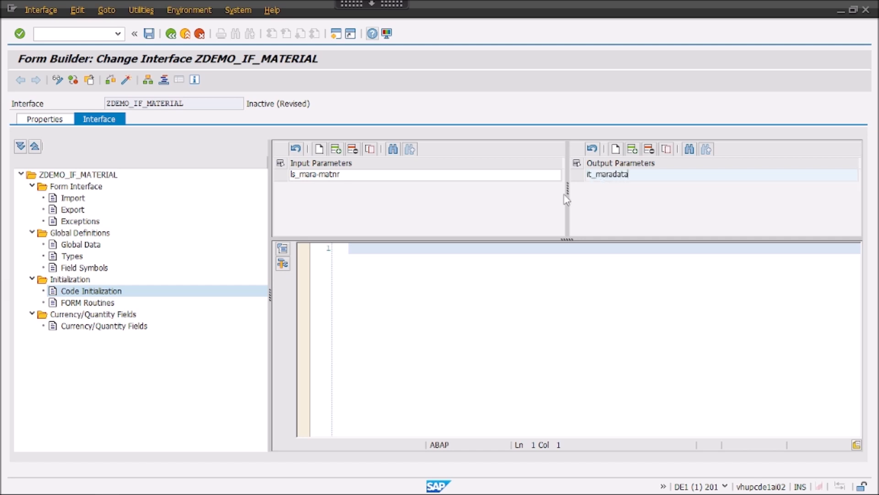
{"action": "left_click", "coordinate": [78, 246]}
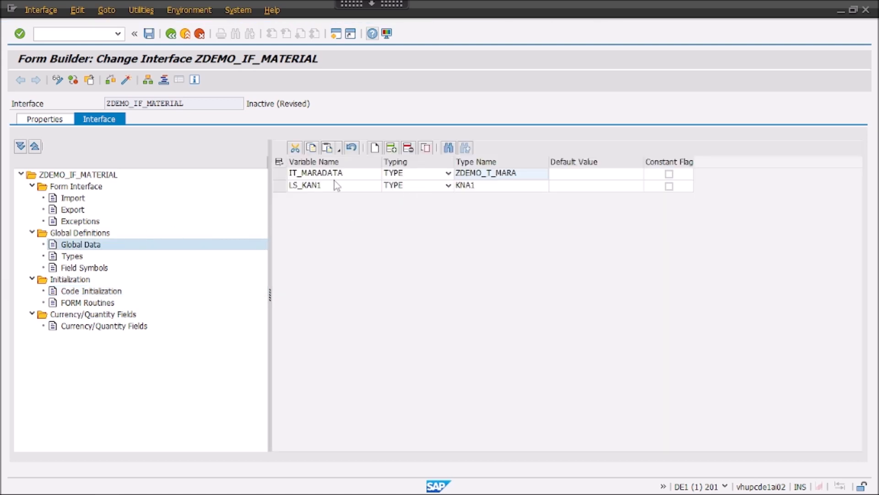
{"action": "left_click", "coordinate": [322, 173]}
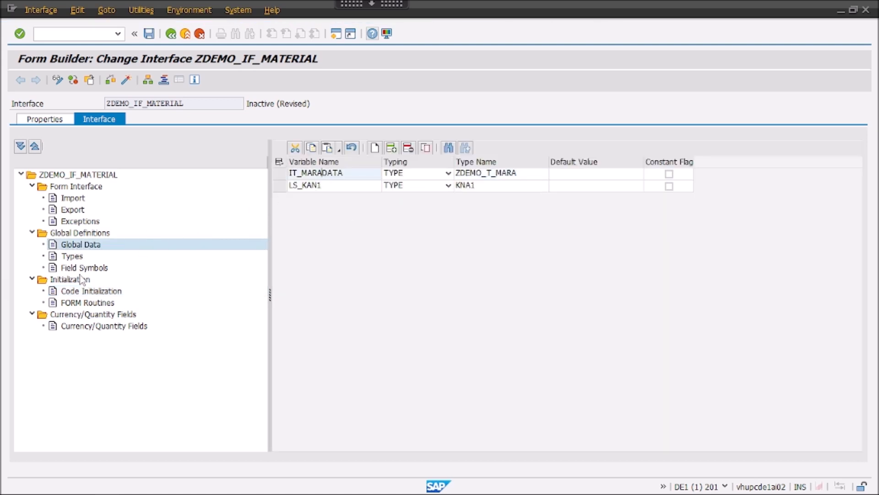
{"action": "left_click", "coordinate": [87, 291]}
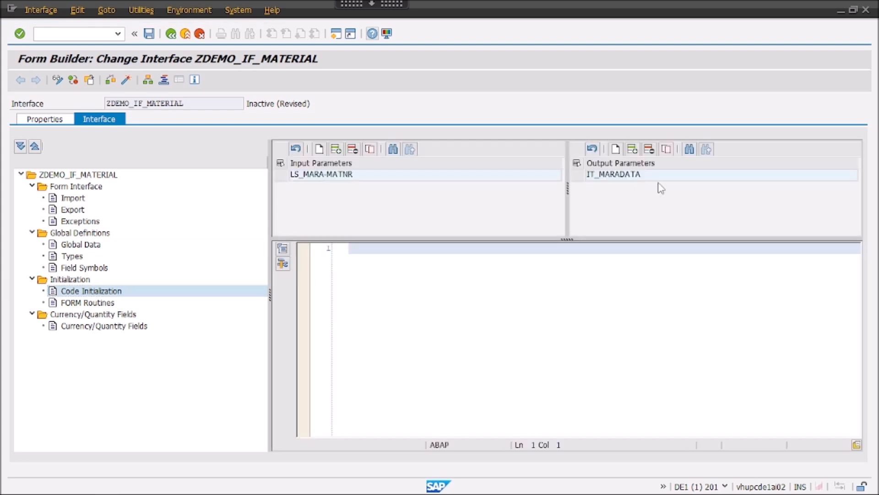
Start the initialization code with the statement "select * from mara into TABLE it_maradata"
{"action": "left_click", "coordinate": [419, 275]}
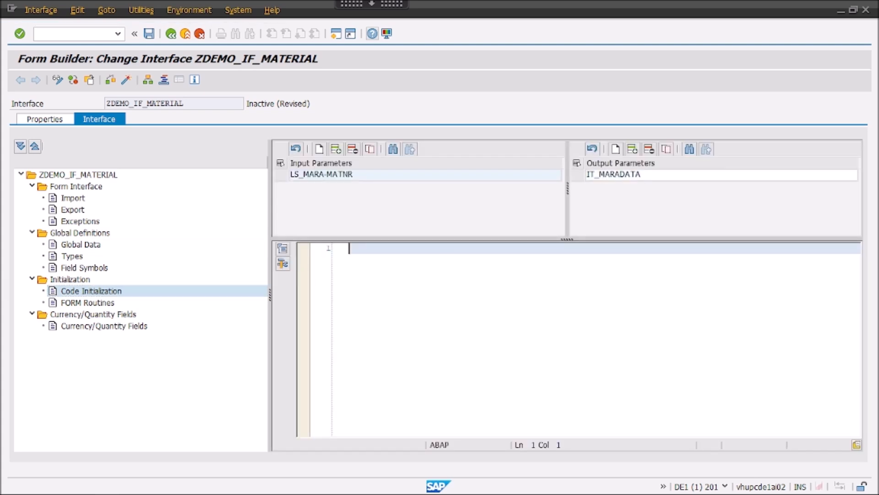
{"action": "type", "text": "select "}
{"action": "type", "text": "* from ma"}
{"action": "type", "text": "ara"}
{"action": "type", "text": "in"}
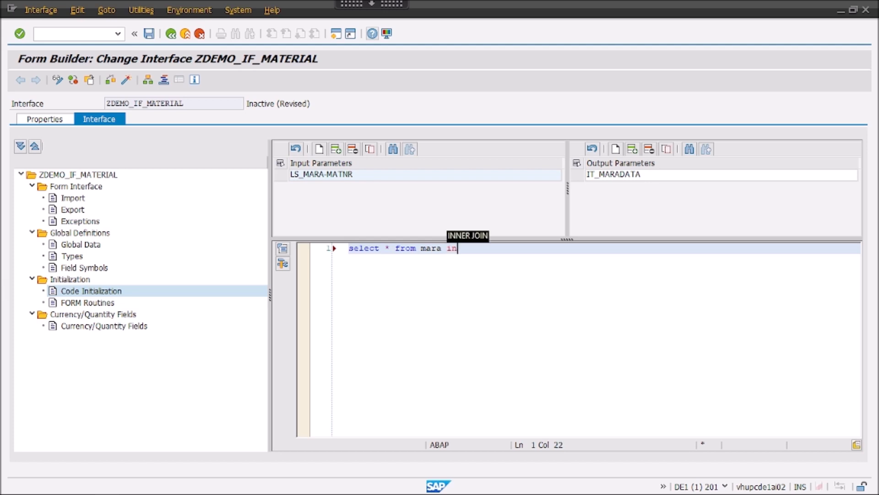
{"action": "type", "text": "toit_"}
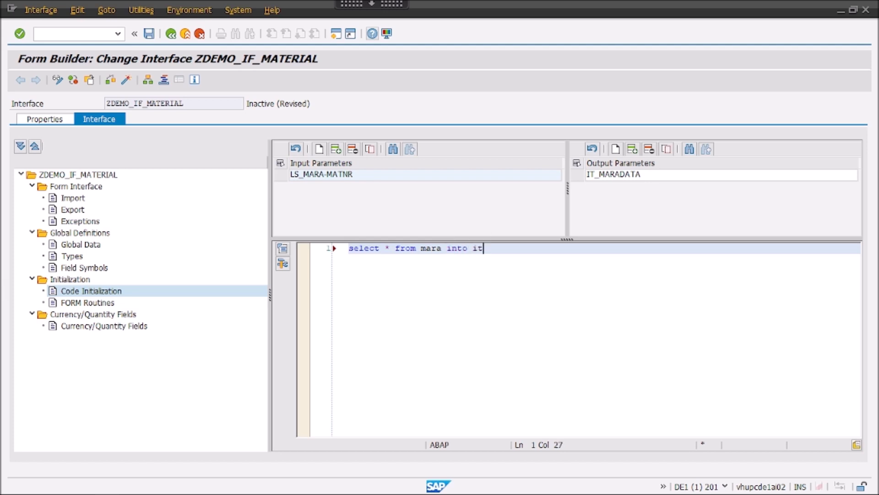
{"action": "key", "text": "BackSpace"}
{"action": "key", "text": "BackSpace"}
{"action": "key", "text": "BackSpace"}
{"action": "key", "text": "BackSpace"}
{"action": "type", "text": "tab"}
{"action": "key", "text": "Tab"}
{"action": "type", "text": "it_maradata"}
{"action": "key", "text": "Return"}
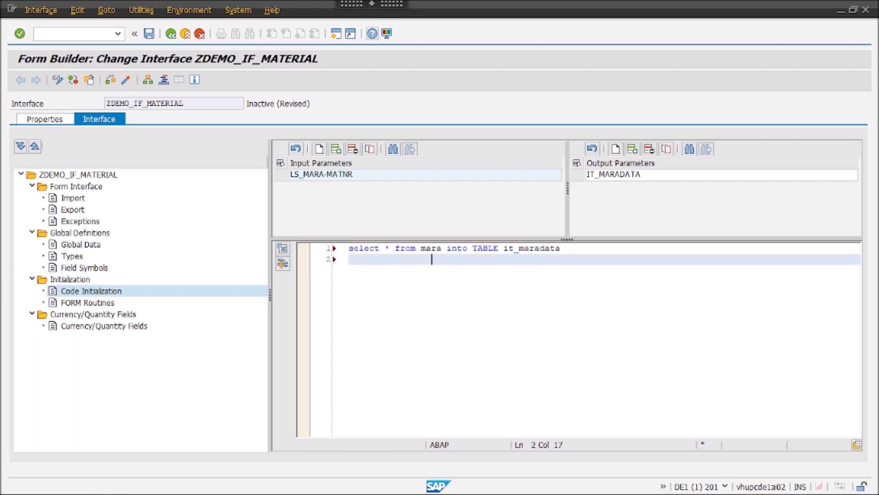
Complete the SELECT statement with "WHERE matrn = ls_mara-matnr." and check the interface for errors
{"action": "type", "text": "WHERE "}
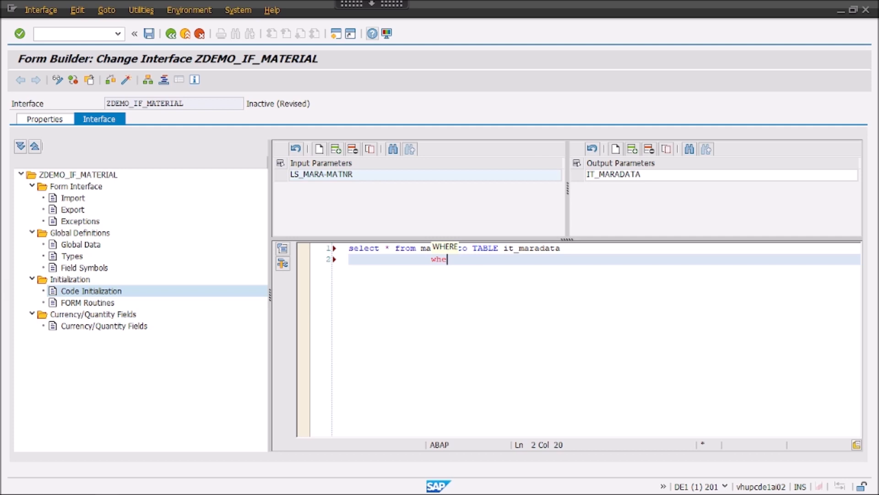
{"action": "type", "text": "matrn"}
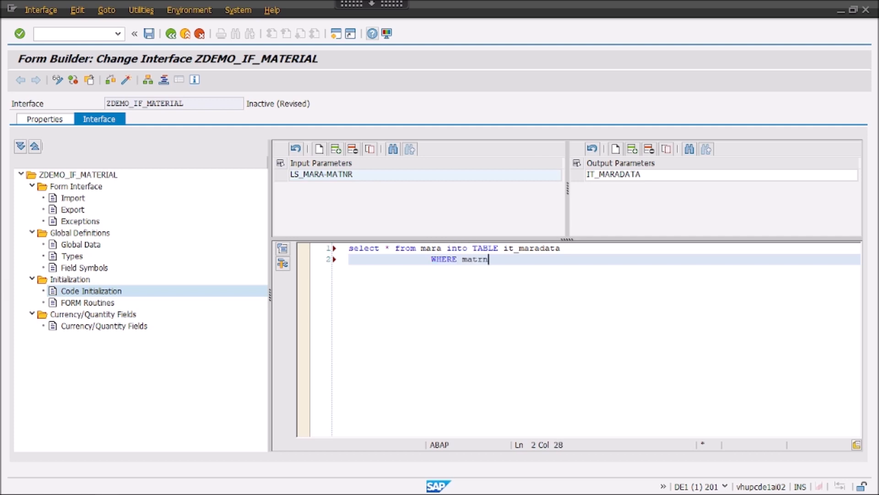
{"action": "type", "text": " = ls_mara-matnr."}
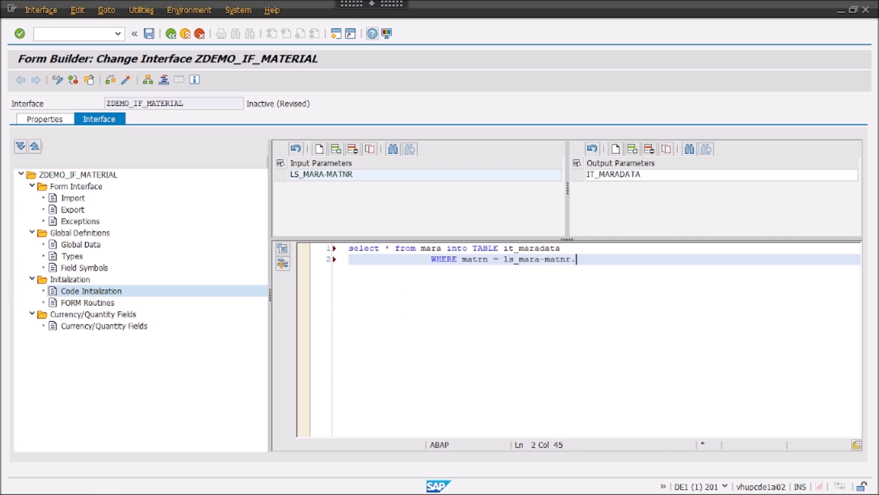
{"action": "key", "text": "ctrl+a"}
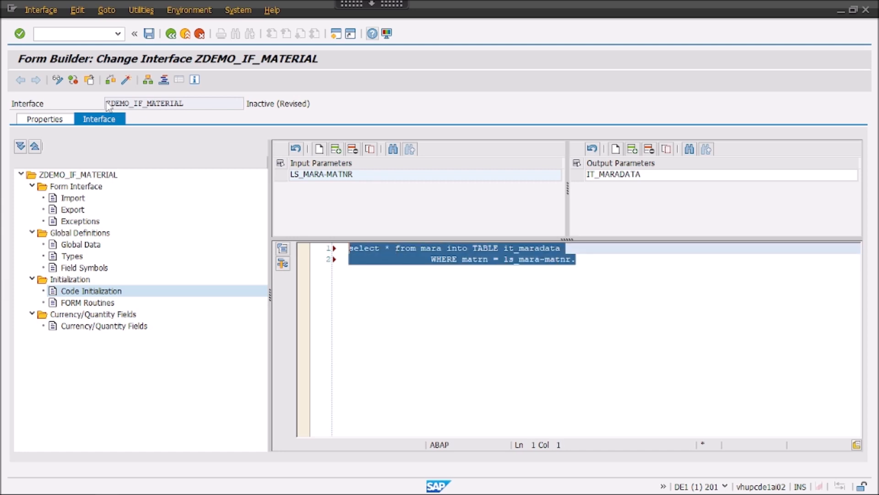
{"action": "left_click", "coordinate": [111, 80]}
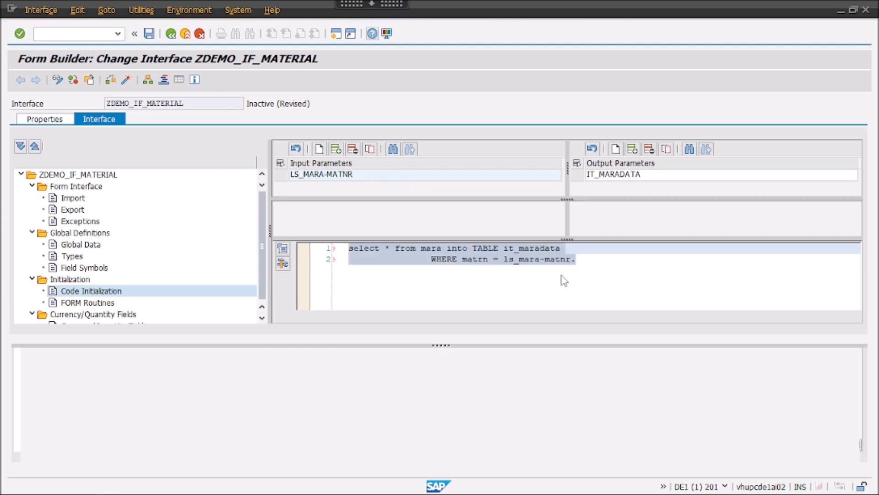
Correct the column name in the WHERE condition to matnr and check the interface again
{"action": "left_click", "coordinate": [556, 220]}
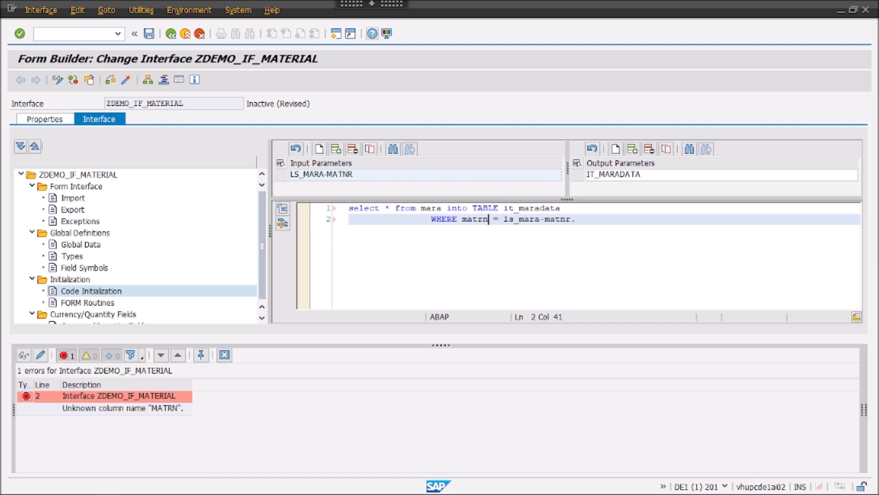
{"action": "key", "text": "BackSpace"}
{"action": "key", "text": "BackSpace"}
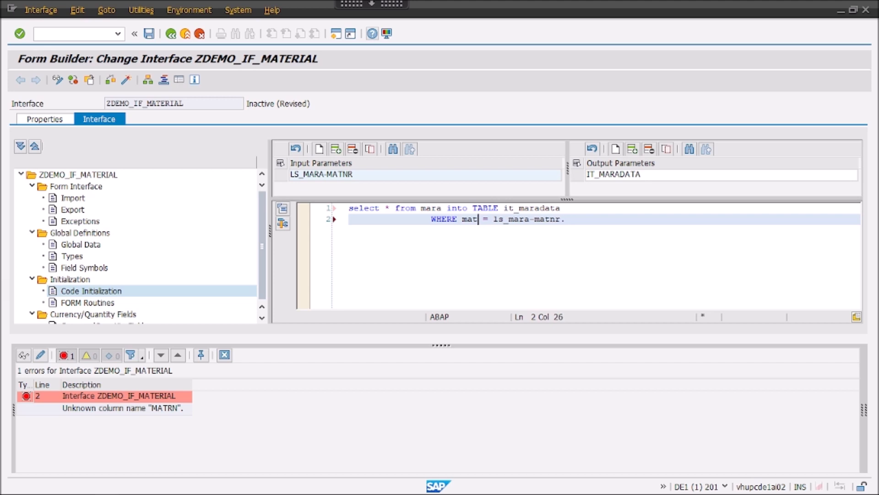
{"action": "type", "text": "nr"}
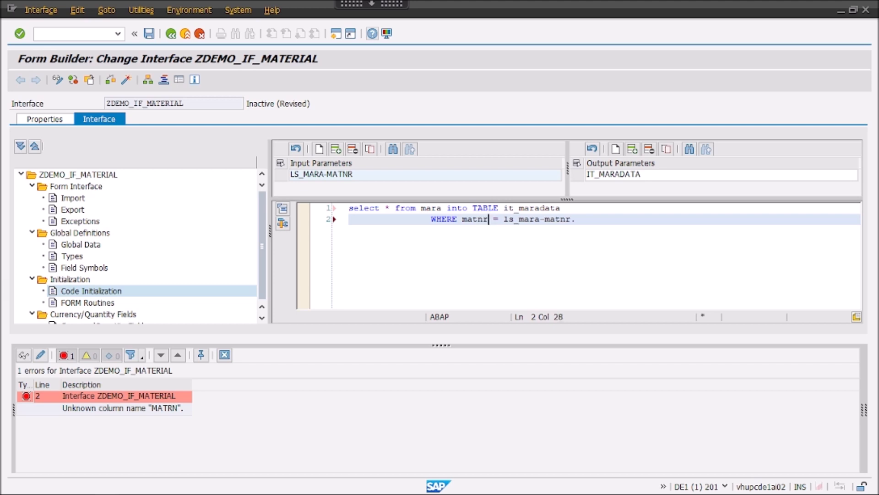
{"action": "left_click", "coordinate": [110, 82]}
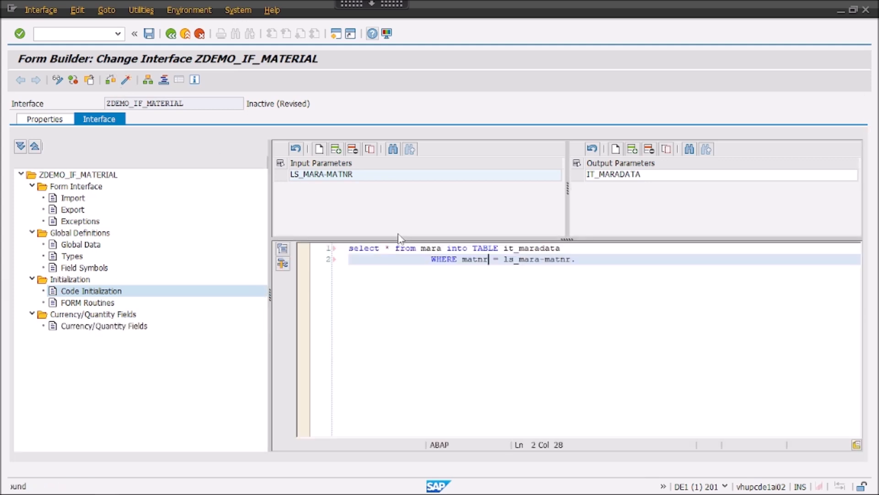
{"action": "left_click", "coordinate": [532, 245]}
{"action": "left_click", "coordinate": [600, 265]}
{"action": "key", "text": "ctrl+a"}
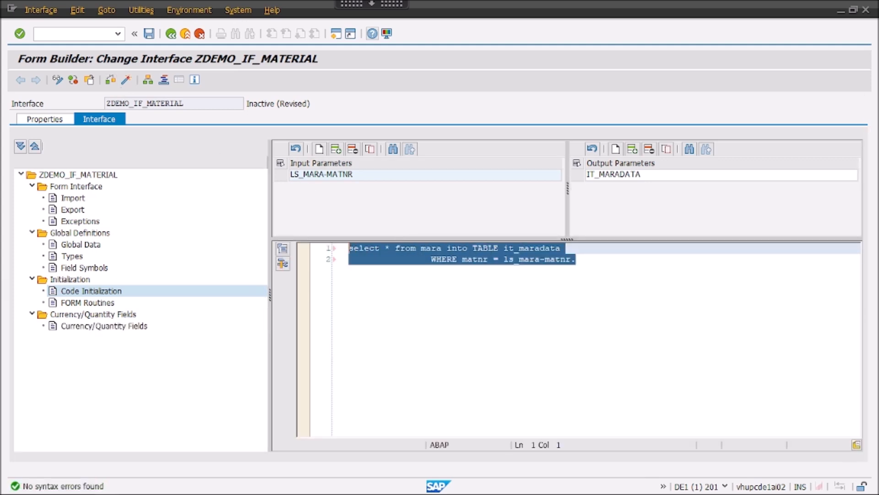
{"action": "left_click", "coordinate": [473, 259]}
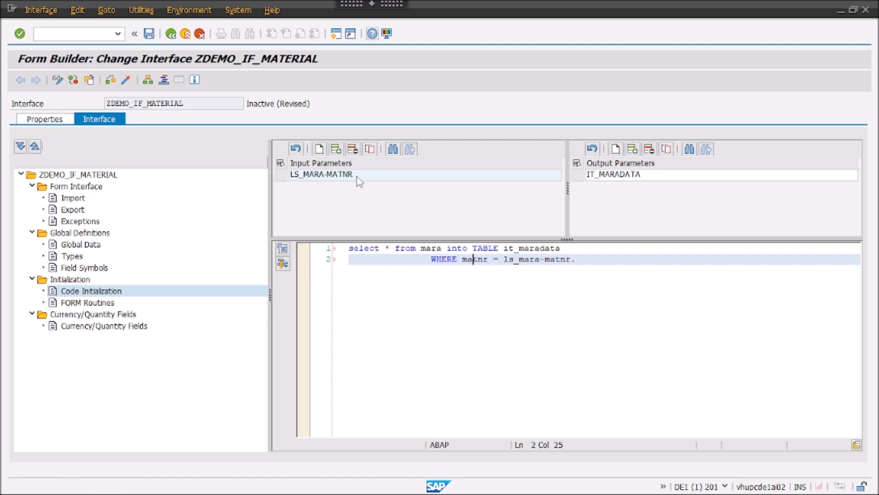
Remove the LS_MARA-MATNR input parameter from the code initialization and check the interface syntax
{"action": "left_click", "coordinate": [352, 149]}
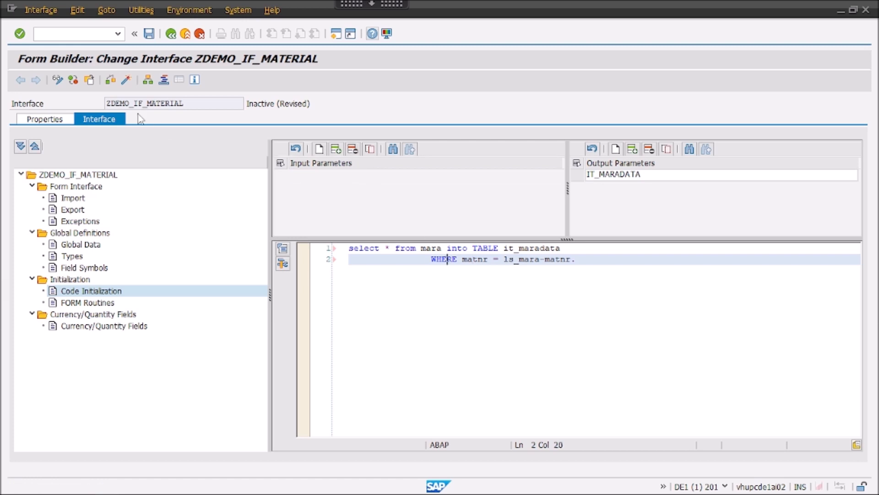
{"action": "left_click", "coordinate": [111, 80]}
{"action": "left_click", "coordinate": [111, 81]}
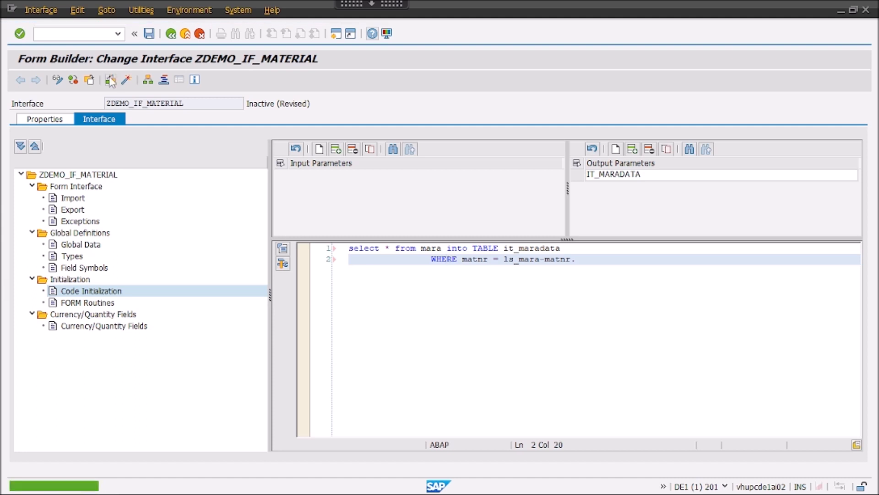
{"action": "left_click_drag", "start_coordinate": [575, 260], "coordinate": [349, 248]}
{"action": "left_click", "coordinate": [331, 205]}
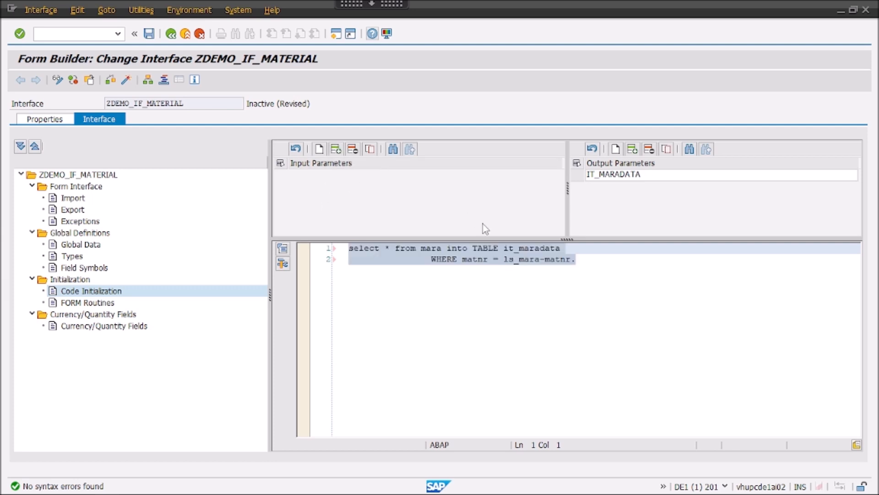
{"action": "left_click", "coordinate": [501, 255]}
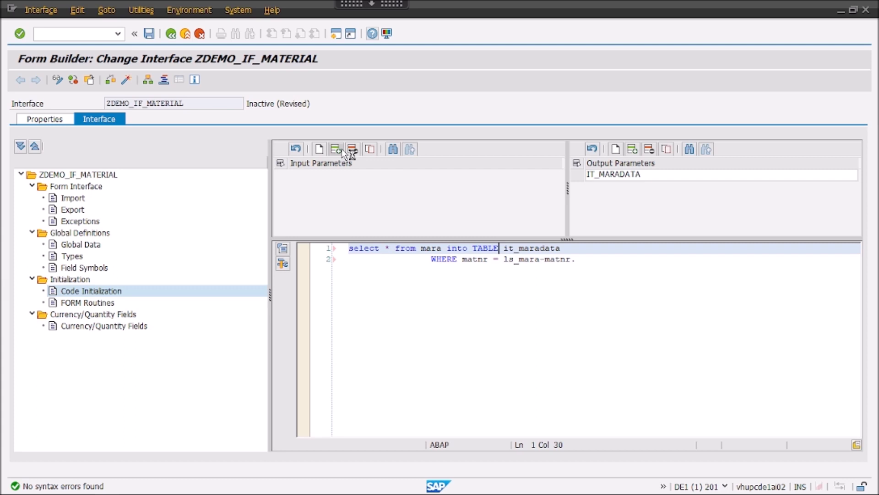
Add the input parameter again using the name ls_mara-matnr copied from the WHERE condition
{"action": "left_click", "coordinate": [339, 150]}
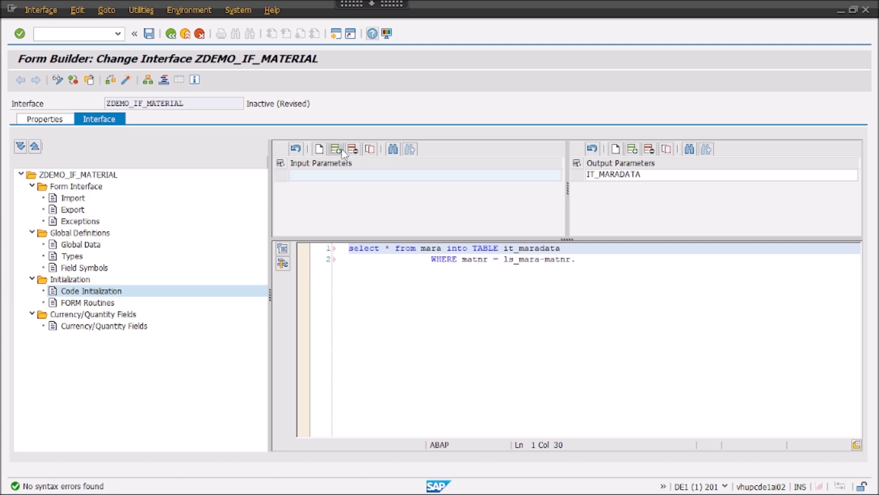
{"action": "double_click", "coordinate": [549, 260]}
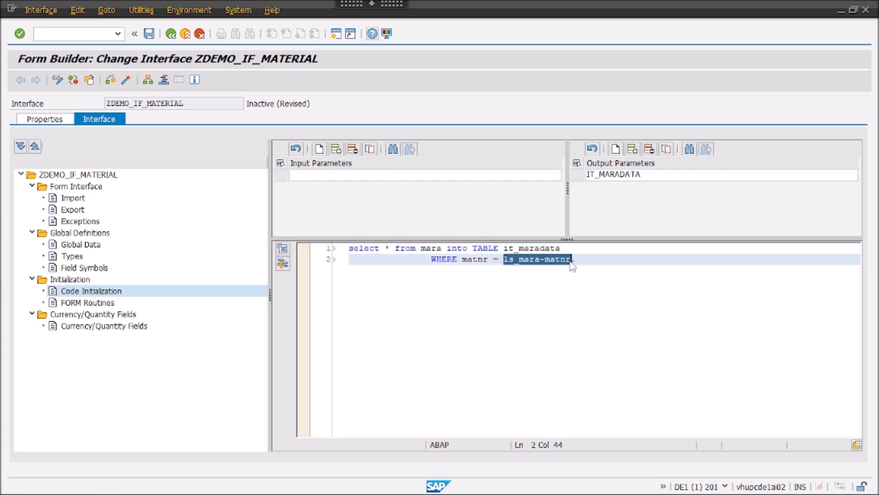
{"action": "left_click_drag", "start_coordinate": [341, 183], "coordinate": [342, 183]}
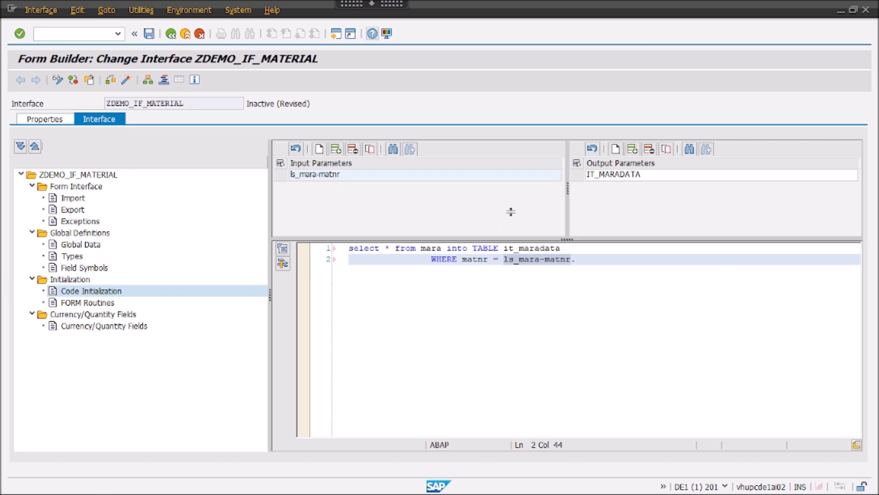
{"action": "left_click", "coordinate": [530, 260]}
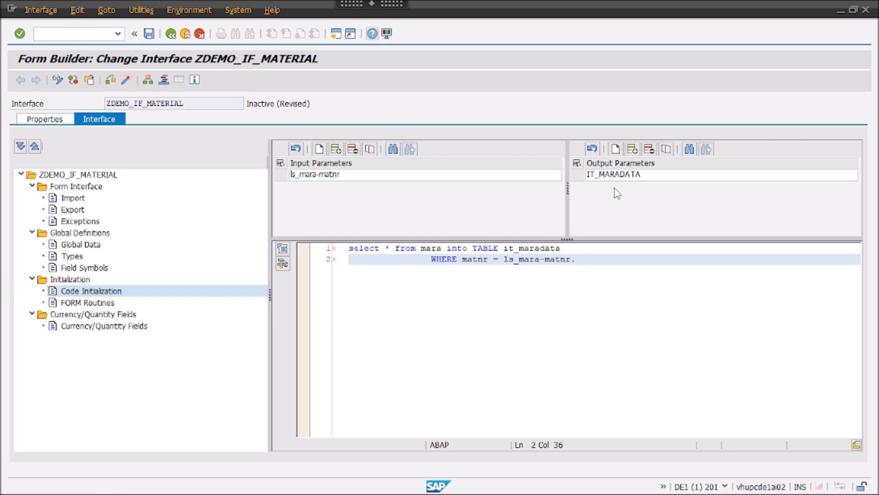
Remove the IT_MARADATA output parameter from the code initialization and check the interface syntax
{"action": "left_click", "coordinate": [642, 175]}
{"action": "left_click", "coordinate": [649, 149]}
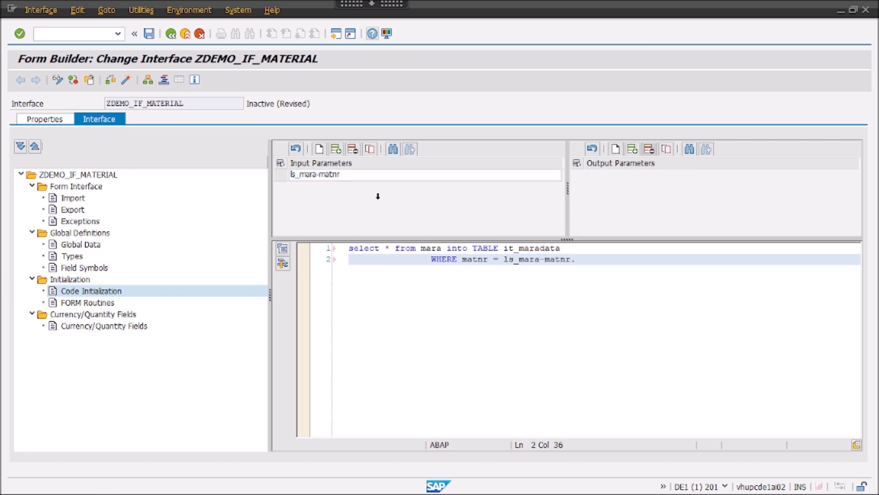
{"action": "left_click", "coordinate": [110, 82]}
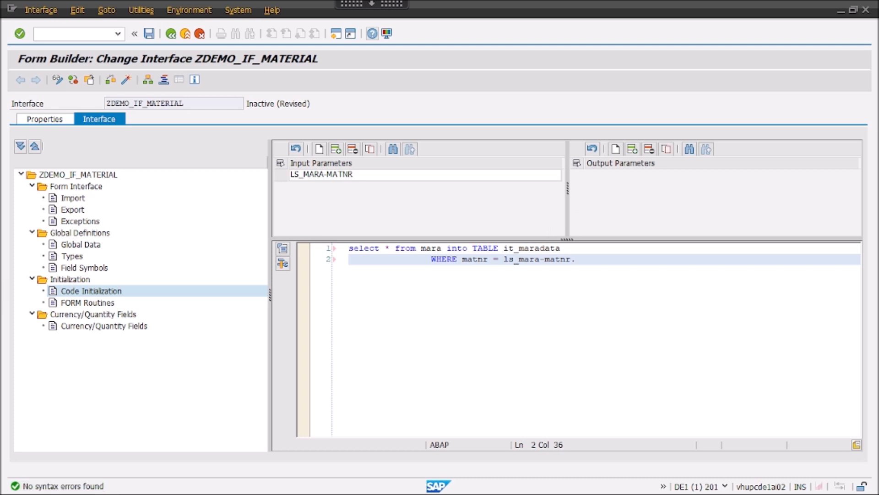
Add an output parameter to the code initialization using the name it_maradata copied from the SELECT statement
{"action": "left_click_drag", "start_coordinate": [503, 247], "coordinate": [561, 247]}
{"action": "key", "text": "ctrl+c"}
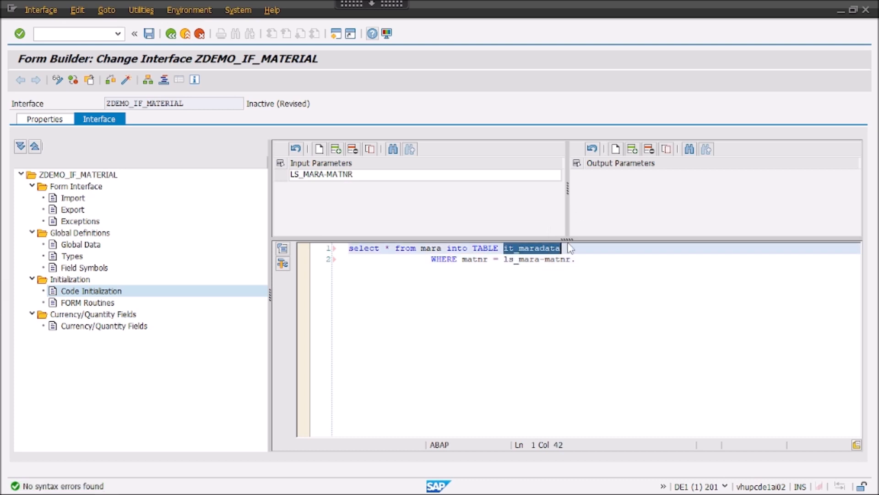
{"action": "left_click", "coordinate": [631, 164]}
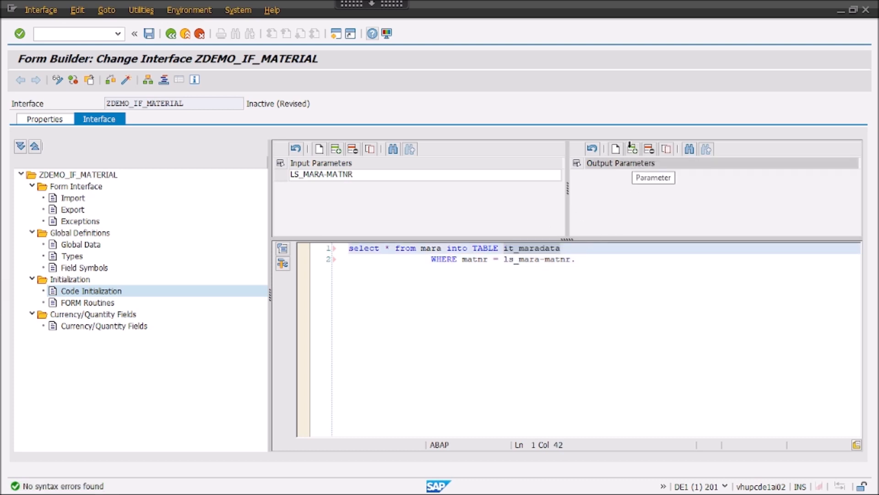
{"action": "left_click", "coordinate": [632, 149]}
{"action": "key", "text": "ctrl+v"}
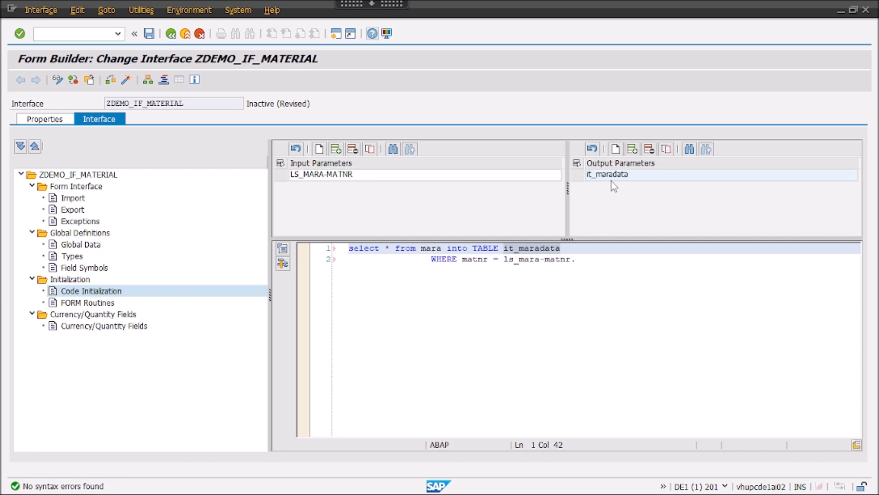
{"action": "left_click", "coordinate": [614, 260]}
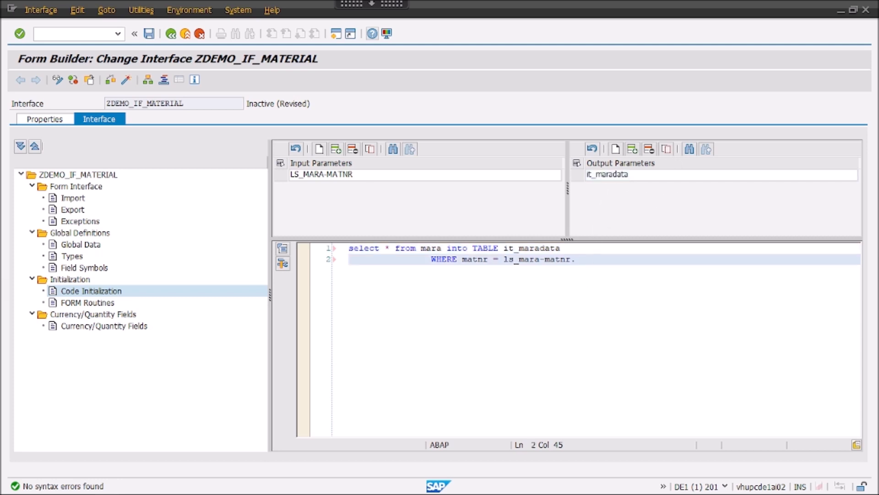
{"action": "left_click", "coordinate": [425, 301]}
Review the interface's types, global data, code initialization and import parameters, checking the type assigned to IT_MARADATA
{"action": "left_click", "coordinate": [69, 260]}
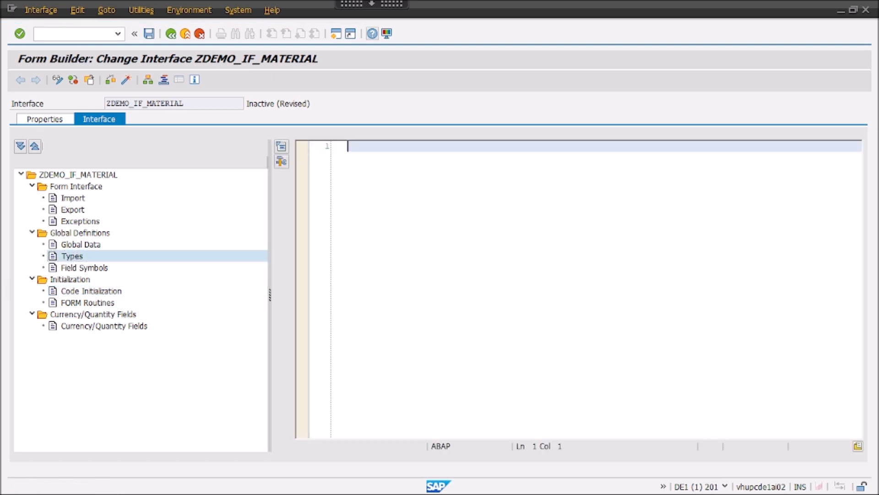
{"action": "left_click", "coordinate": [157, 243]}
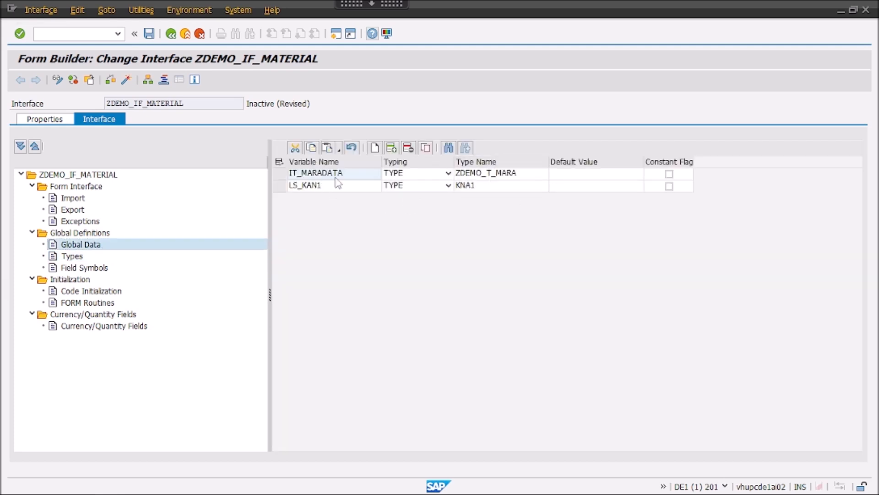
{"action": "left_click", "coordinate": [79, 258]}
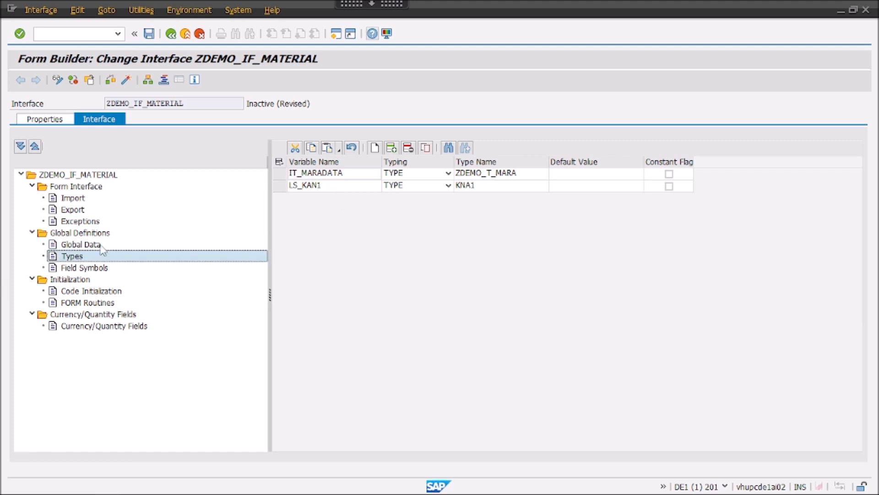
{"action": "left_click", "coordinate": [506, 174]}
{"action": "double_click", "coordinate": [488, 175]}
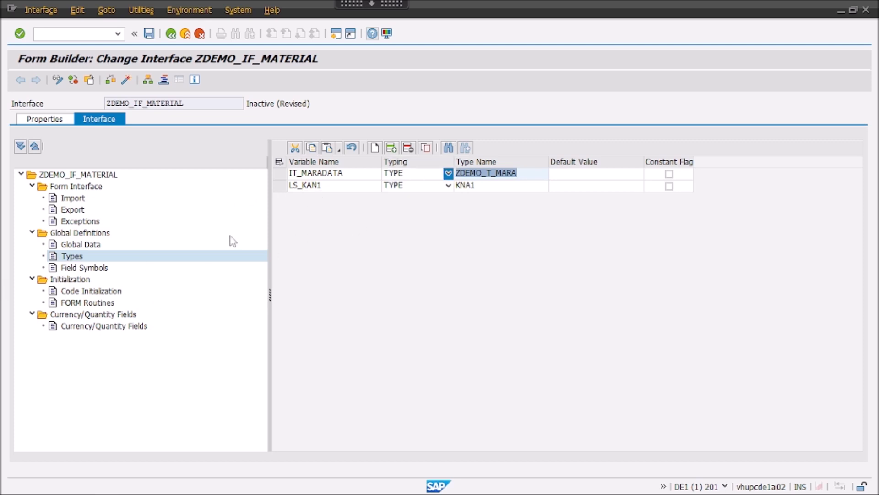
{"action": "left_click", "coordinate": [97, 292]}
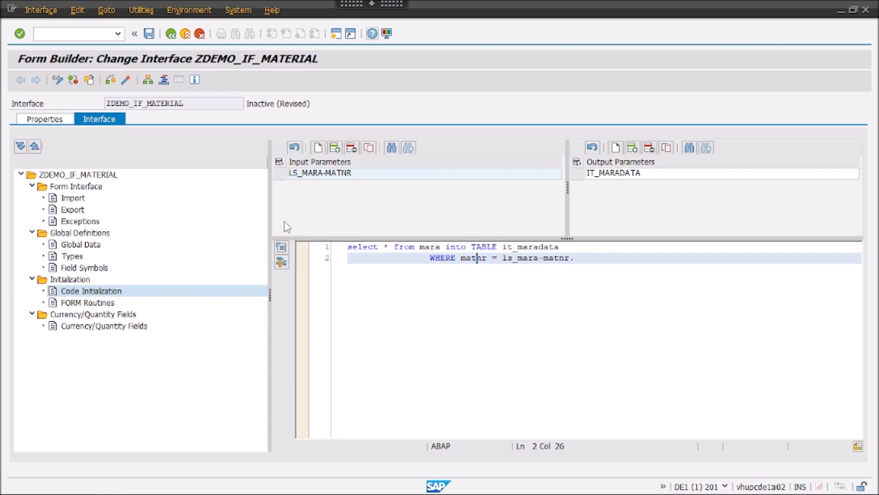
{"action": "left_click", "coordinate": [67, 199]}
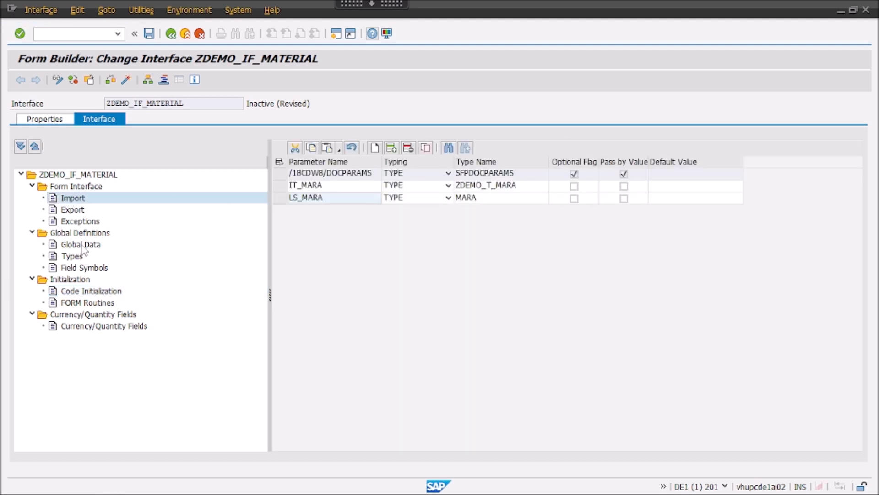
{"action": "left_click", "coordinate": [106, 302]}
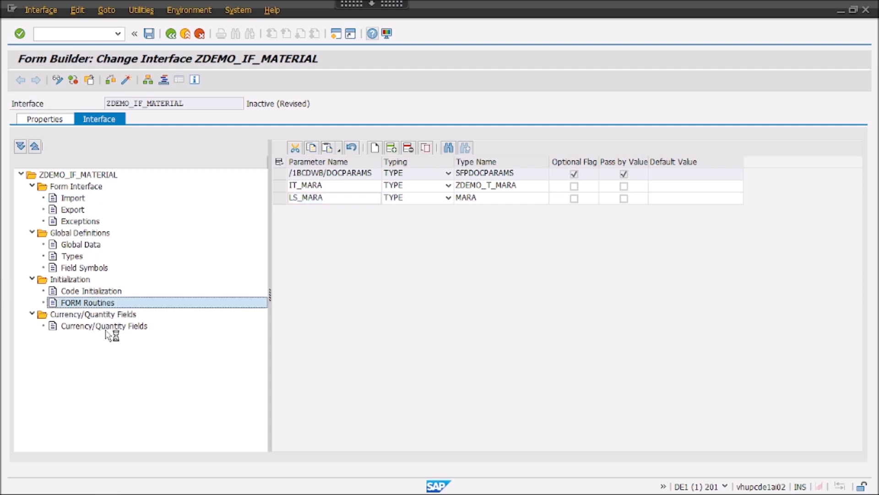
{"action": "left_click", "coordinate": [106, 328]}
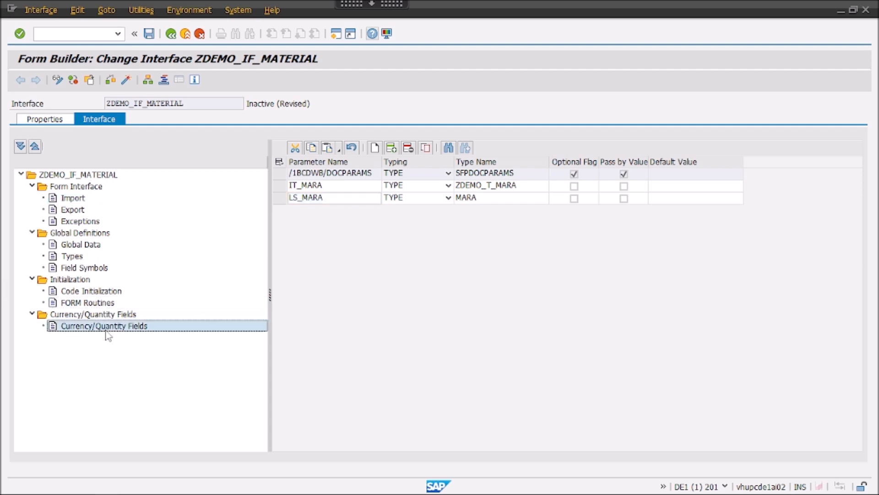
{"action": "left_click", "coordinate": [73, 198]}
Activate the interface ZDEMO_IF_MATERIAL and return to the Form Builder entry point
{"action": "left_click", "coordinate": [127, 81]}
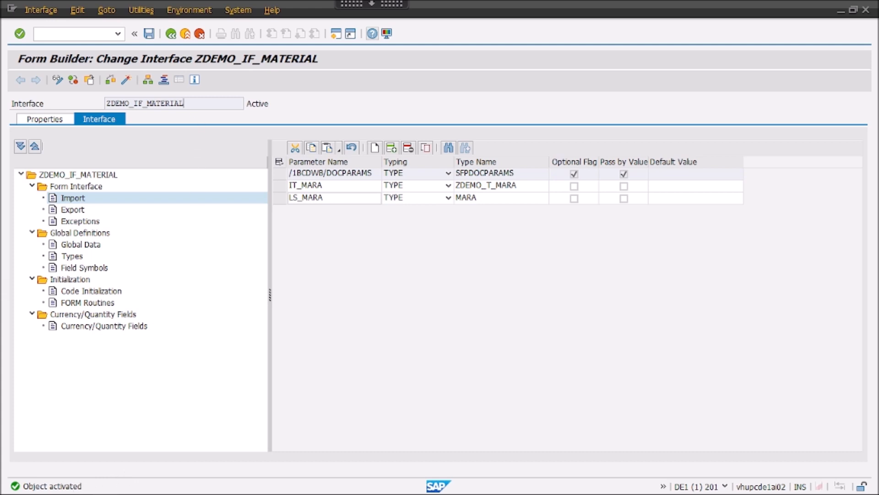
{"action": "double_click", "coordinate": [183, 103]}
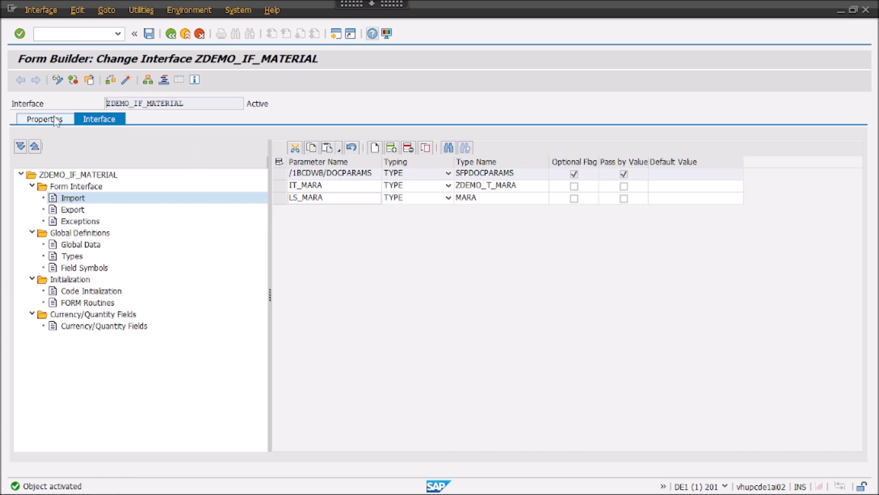
{"action": "left_click", "coordinate": [170, 35]}
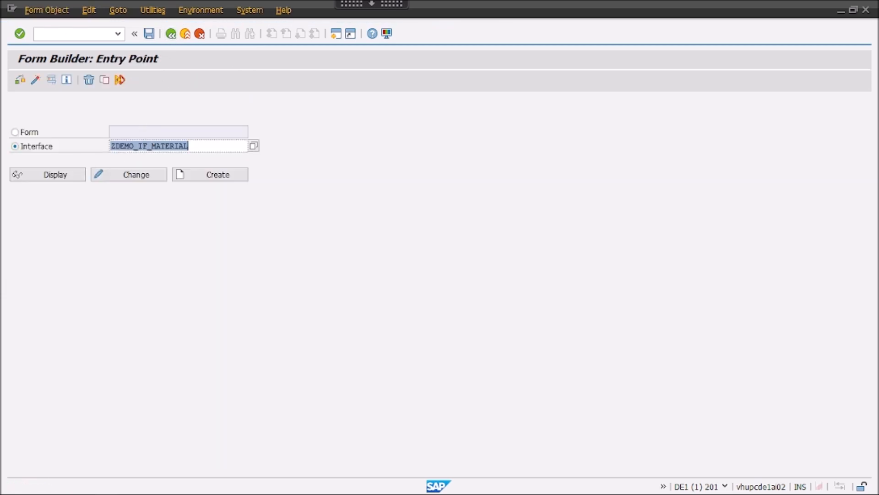
Start creating a new form named ZDEMO_AF_MATERIAL
{"action": "left_click", "coordinate": [16, 132]}
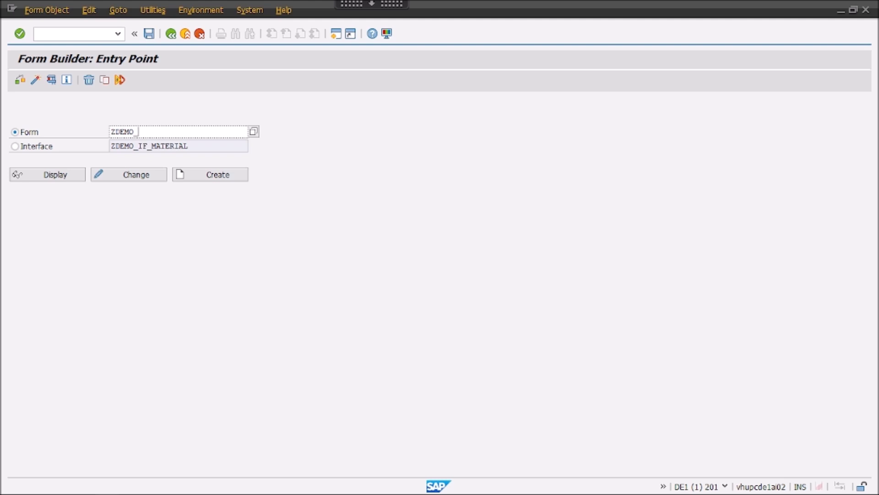
{"action": "type", "text": "AF_MATERIAL"}
{"action": "left_click", "coordinate": [207, 170]}
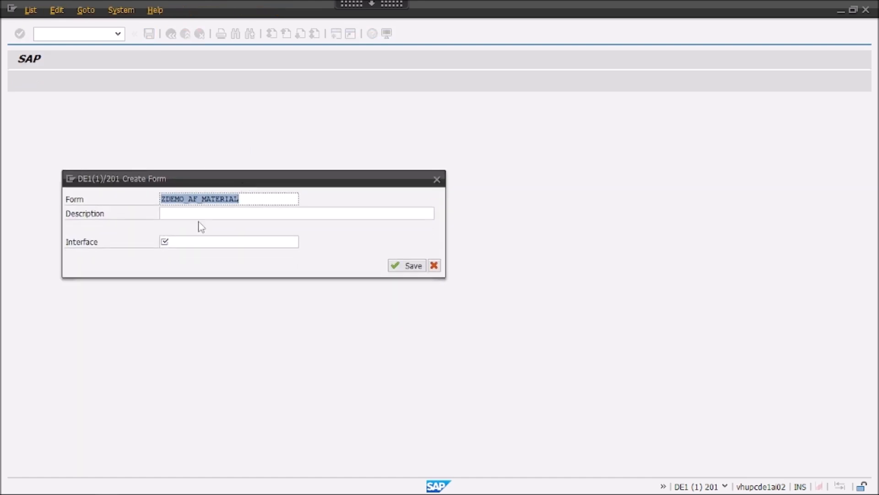
Enter "AdobeForm layout" as the form's description and assign the interface ZDEMO_IF_MATERIAL
{"action": "left_click", "coordinate": [195, 214]}
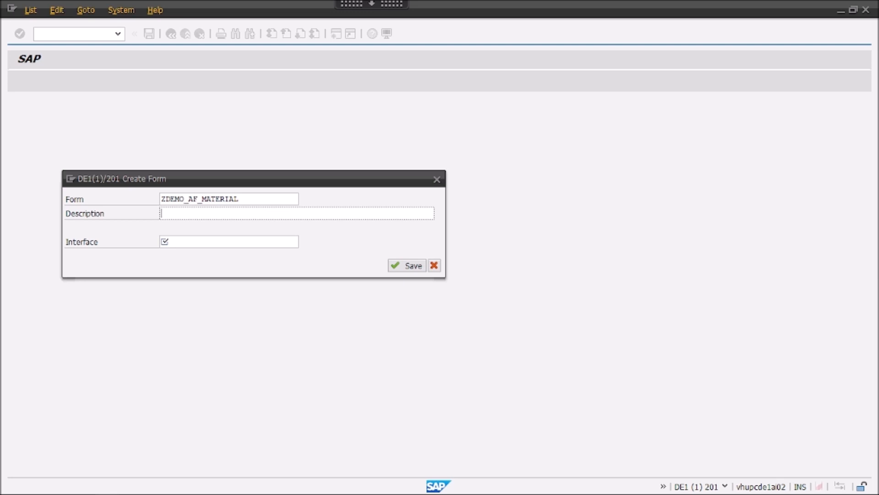
{"action": "type", "text": "AdobeForms"}
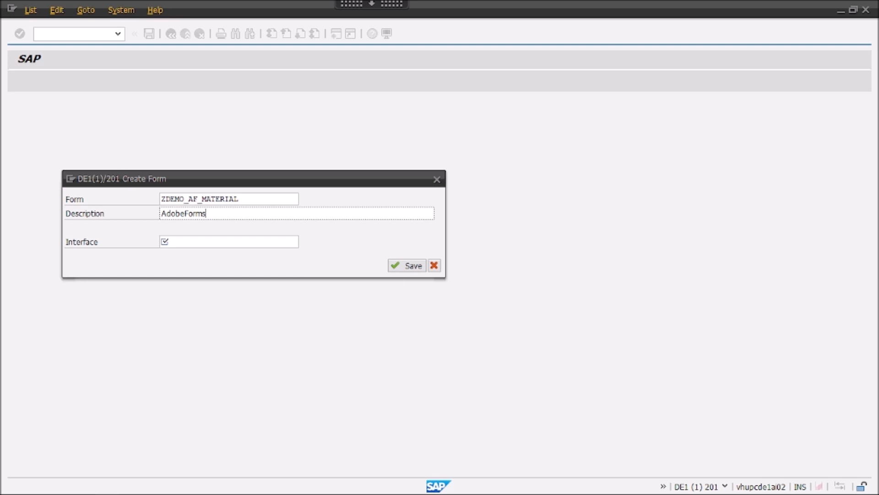
{"action": "key", "text": "Tab"}
{"action": "key", "text": "shift+Tab"}
{"action": "key", "text": "BackSpace"}
{"action": "type", "text": "layout"}
{"action": "key", "text": "Tab"}
{"action": "type", "text": "ZDEMO_IF_MATERIAL"}
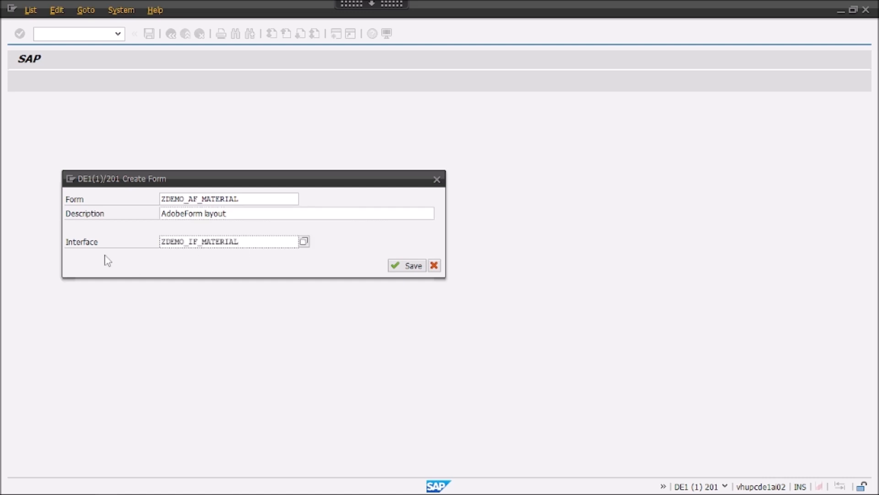
Save the new form and store it as a local object
{"action": "key", "text": "shift+Home"}
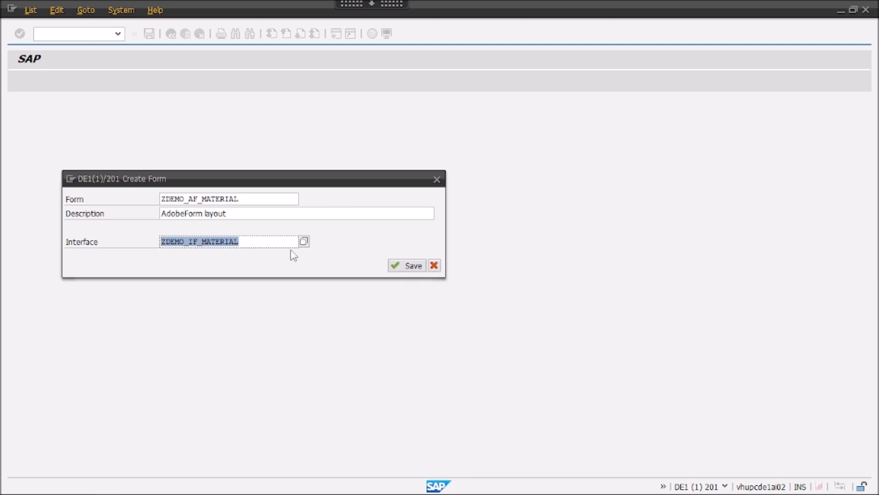
{"action": "left_click_drag", "start_coordinate": [249, 242], "coordinate": [157, 246]}
{"action": "left_click", "coordinate": [255, 243]}
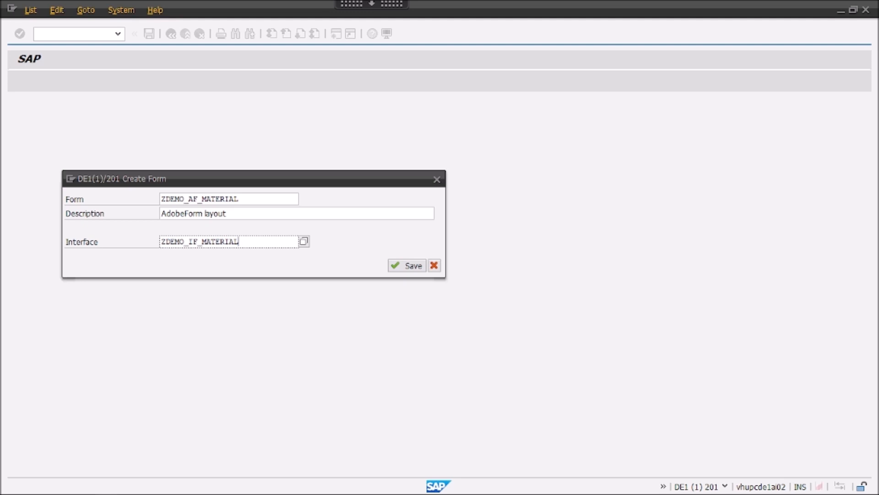
{"action": "left_click_drag", "start_coordinate": [253, 241], "coordinate": [146, 236]}
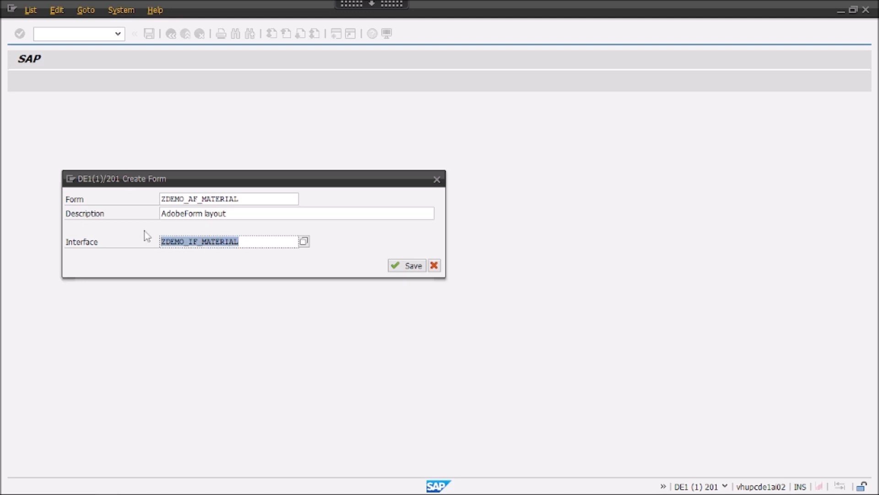
{"action": "left_click_drag", "start_coordinate": [265, 243], "coordinate": [161, 241]}
{"action": "left_click", "coordinate": [414, 267]}
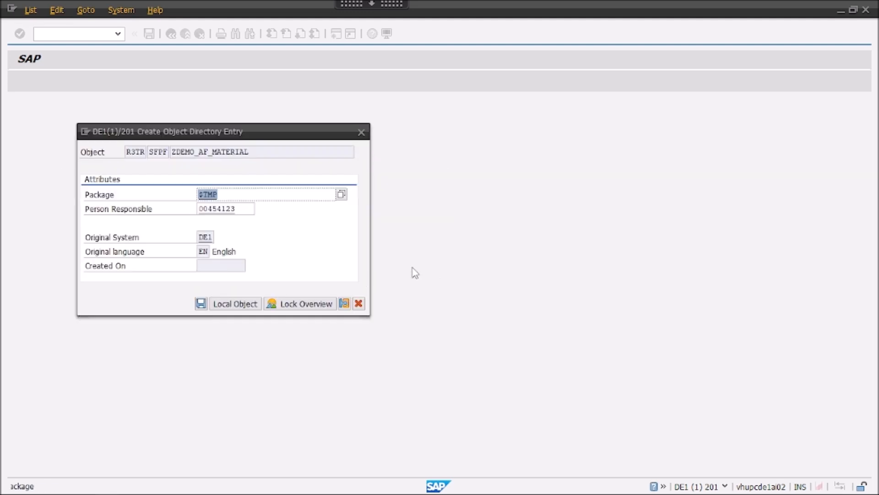
{"action": "left_click", "coordinate": [233, 304]}
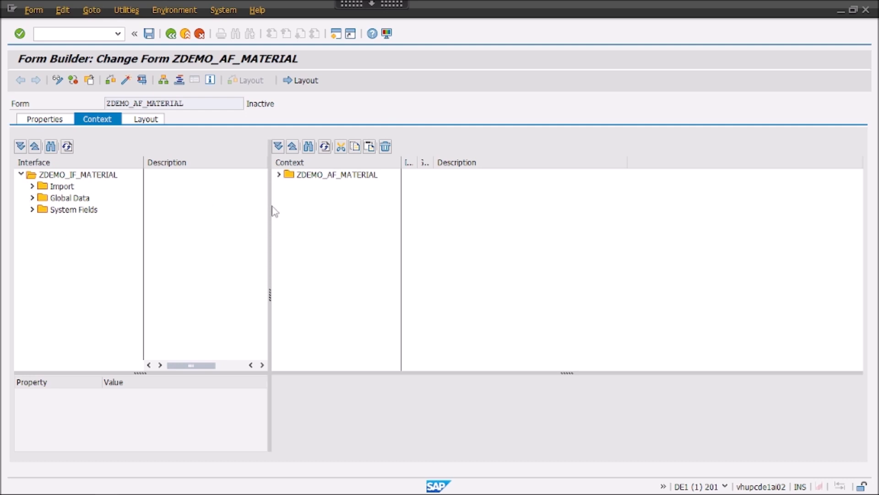
Open the form's properties and check which interface is assigned
{"action": "left_click_drag", "start_coordinate": [248, 215], "coordinate": [245, 204]}
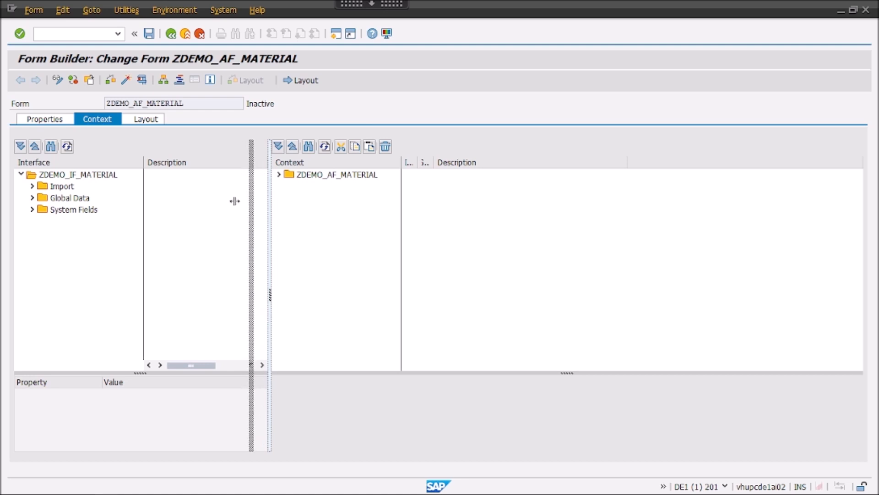
{"action": "left_click", "coordinate": [50, 121]}
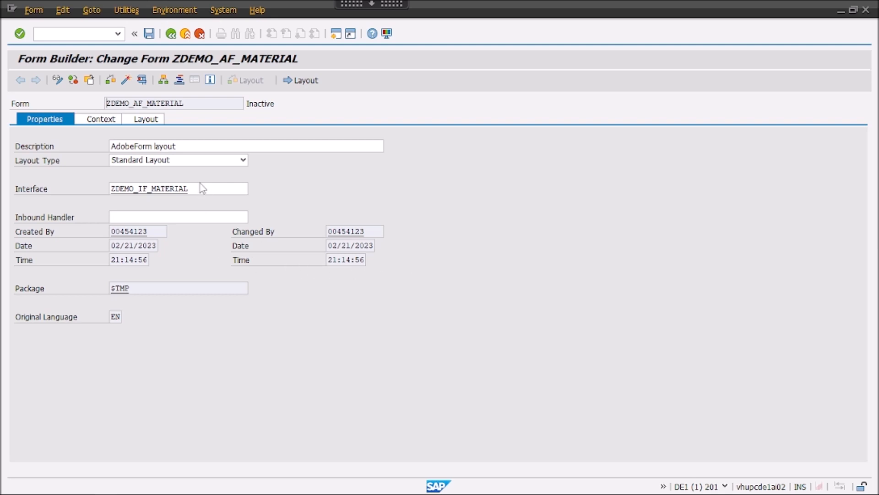
{"action": "left_click", "coordinate": [245, 189]}
{"action": "key", "text": "shift+Home"}
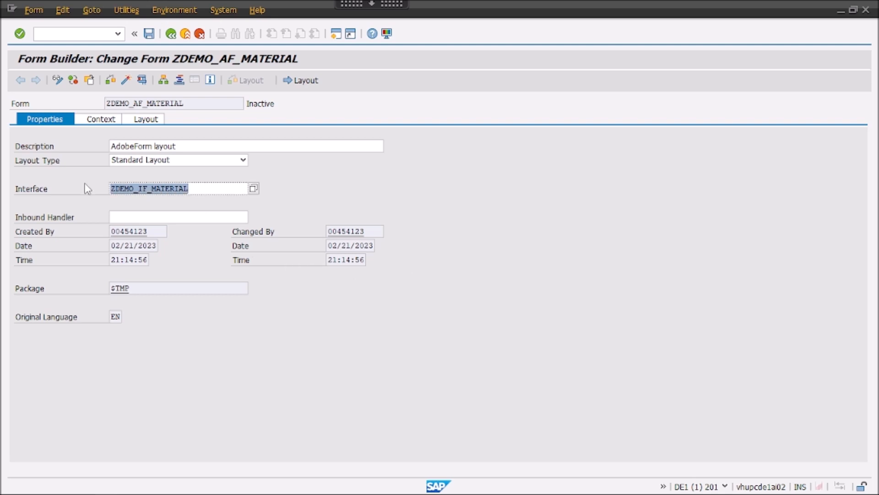
In the form's context, widen the Inactive column and examine the interface's import parameters, global data and system fields
{"action": "left_click", "coordinate": [99, 122]}
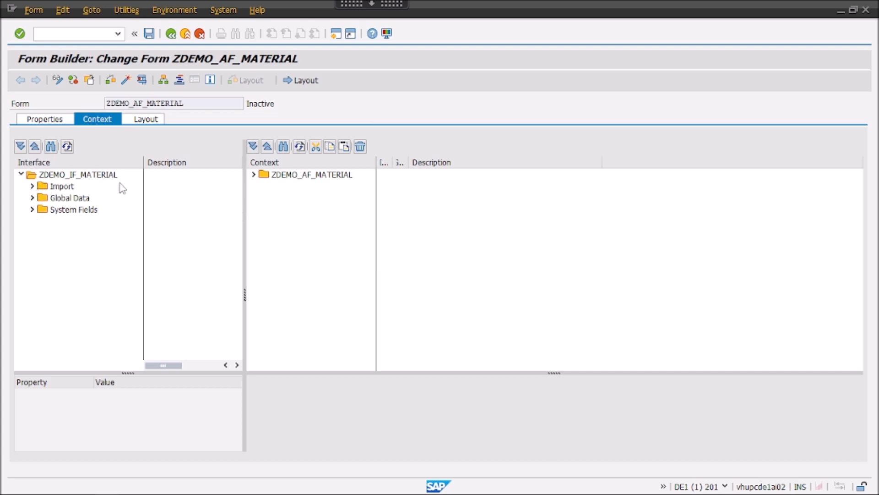
{"action": "left_click", "coordinate": [253, 174]}
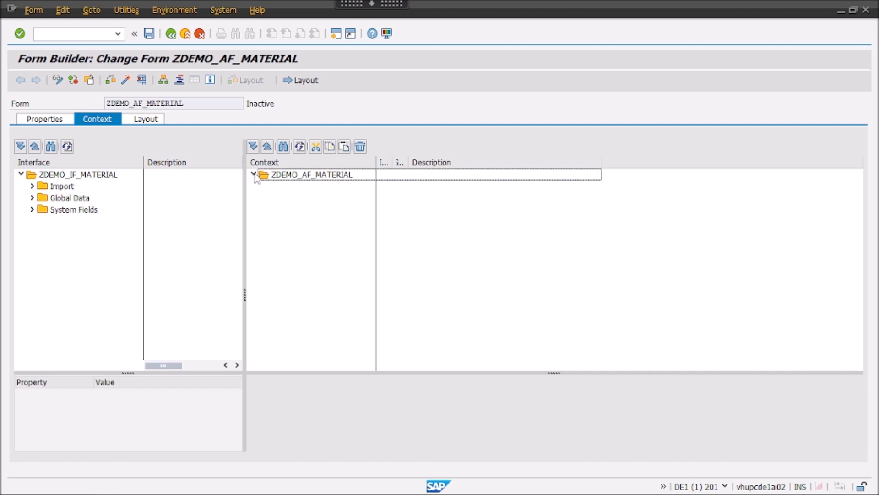
{"action": "left_click_drag", "start_coordinate": [393, 162], "coordinate": [435, 163]}
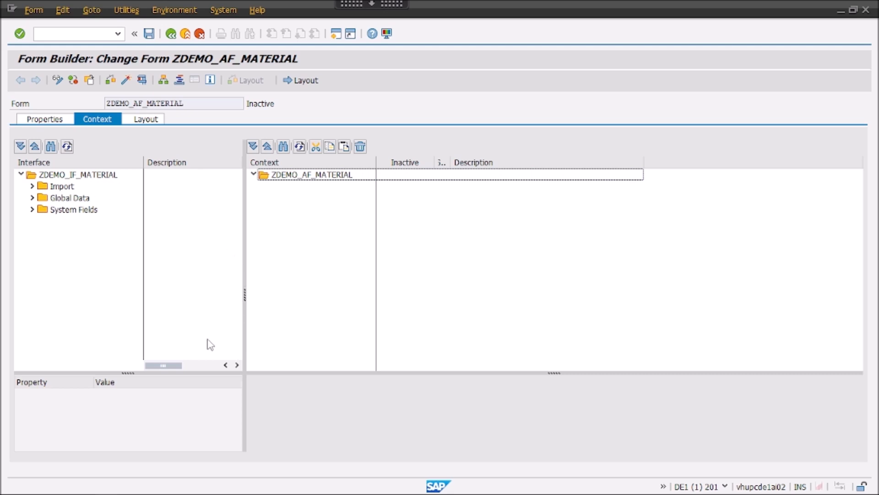
{"action": "left_click", "coordinate": [33, 186]}
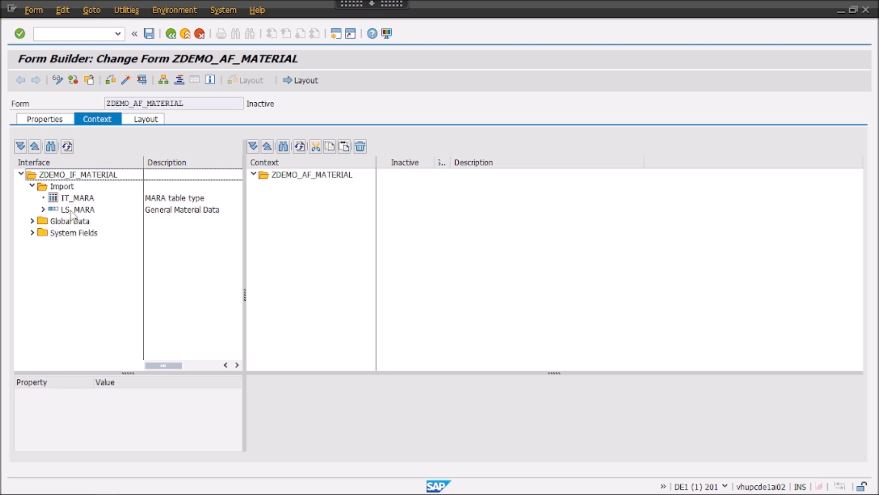
{"action": "left_click", "coordinate": [43, 209]}
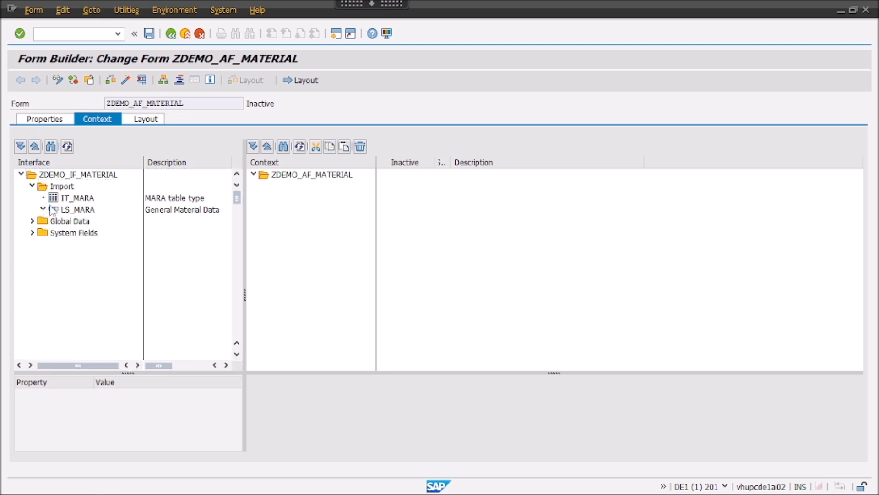
{"action": "left_click", "coordinate": [43, 209]}
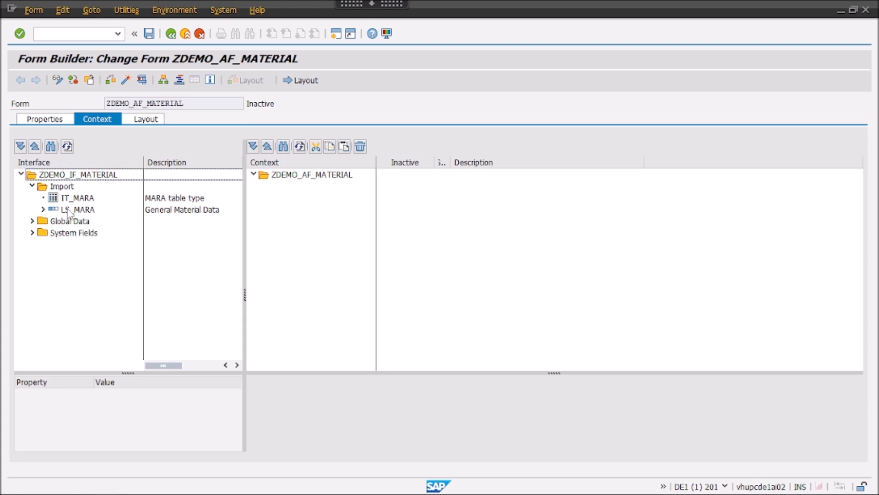
{"action": "left_click", "coordinate": [32, 233]}
{"action": "left_click", "coordinate": [32, 220]}
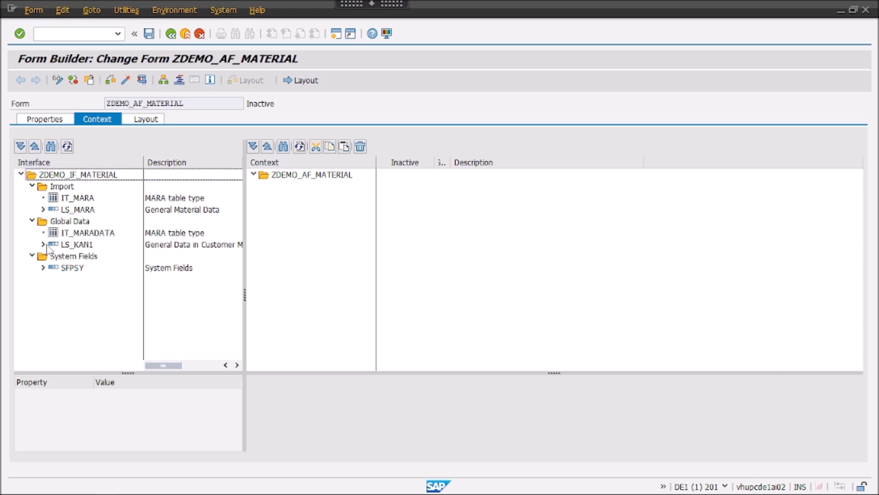
Add the import structure LS_MARA from the interface to the form's context
{"action": "left_click", "coordinate": [77, 233]}
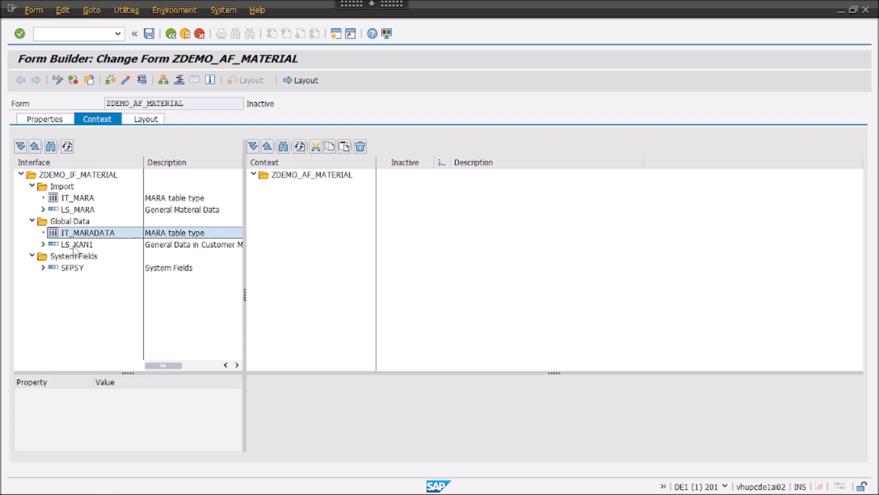
{"action": "left_click", "coordinate": [85, 201]}
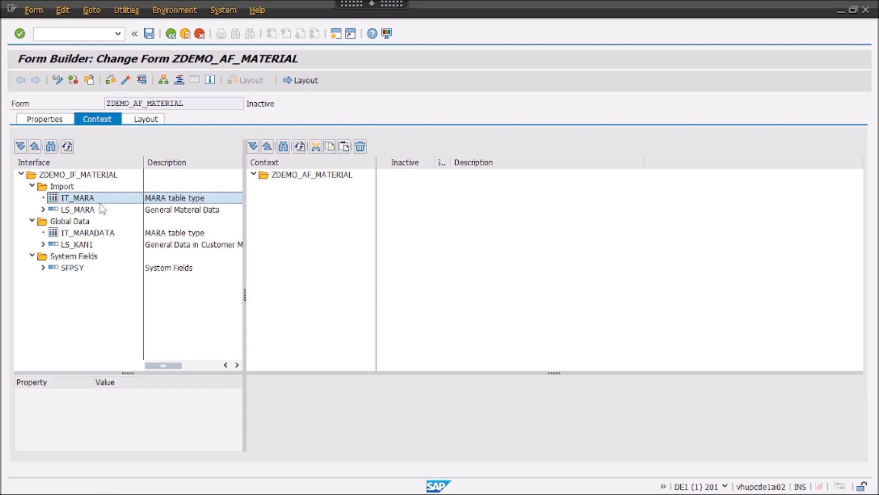
{"action": "left_click", "coordinate": [43, 209]}
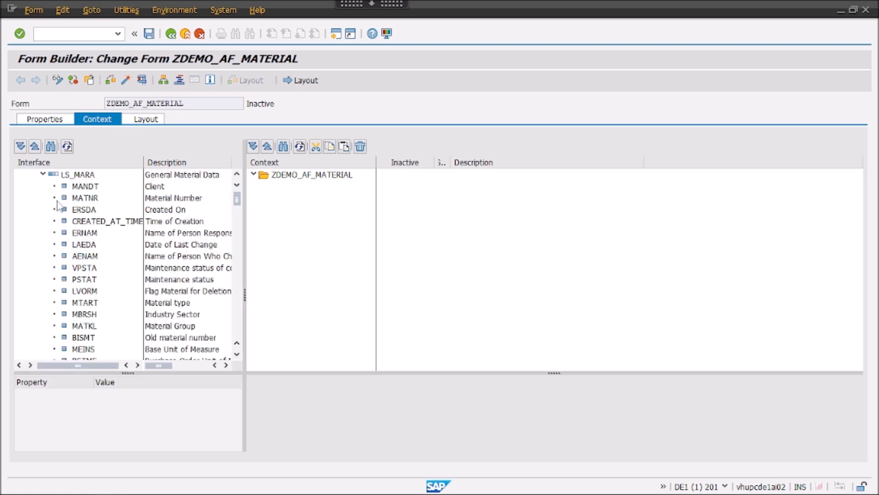
{"action": "left_click", "coordinate": [43, 174]}
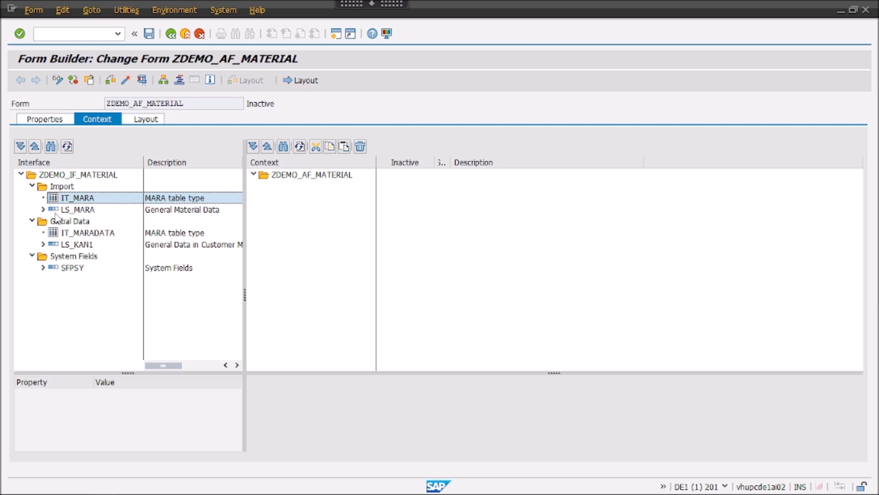
{"action": "left_click", "coordinate": [56, 211]}
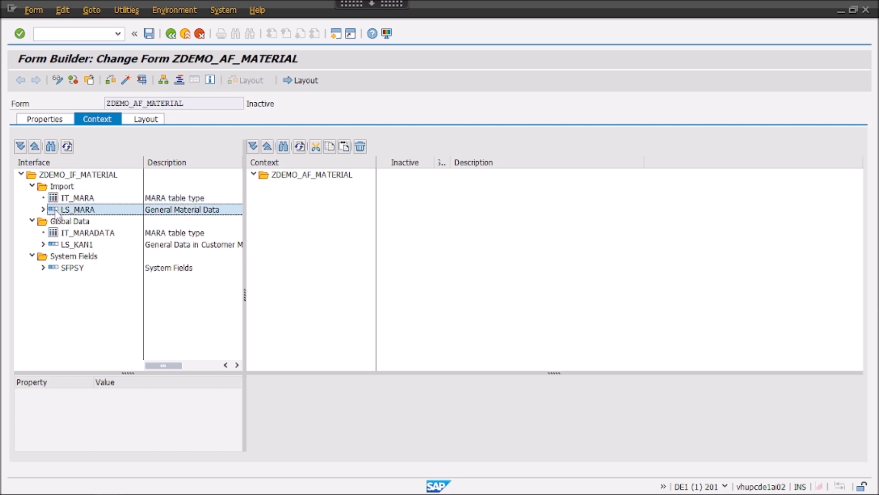
{"action": "left_click", "coordinate": [78, 199]}
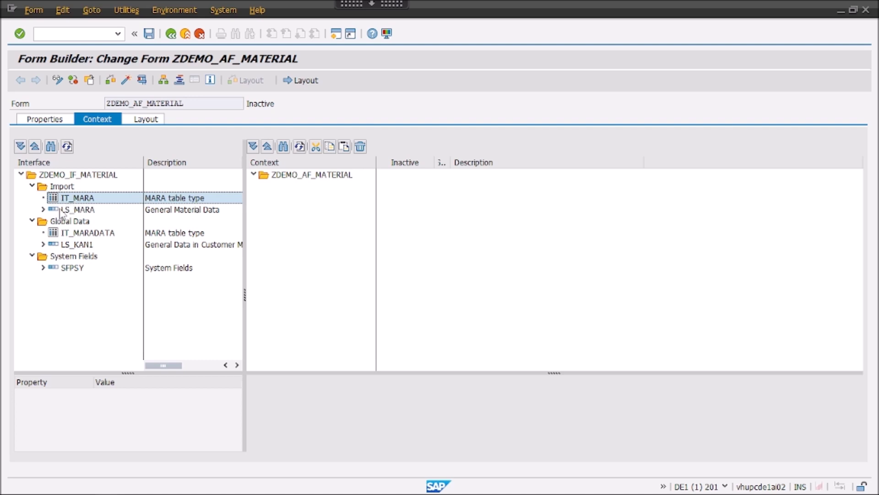
{"action": "left_click", "coordinate": [69, 213]}
{"action": "left_click_drag", "start_coordinate": [69, 215], "coordinate": [317, 180]}
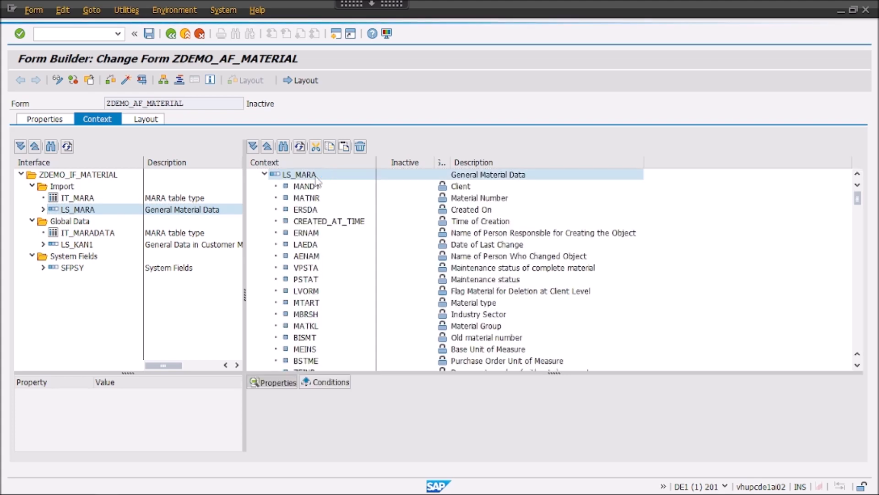
Review the fields under LS_MARA in the form's context and the status options offered for MATNR
{"action": "scroll", "coordinate": [287, 327], "scroll_direction": "down", "scroll_amount": 5}
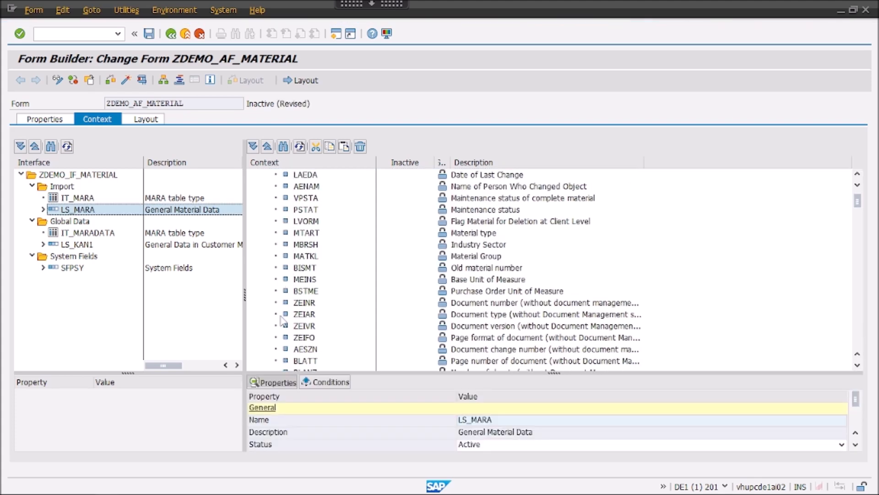
{"action": "scroll", "coordinate": [287, 330], "scroll_direction": "up", "scroll_amount": 5}
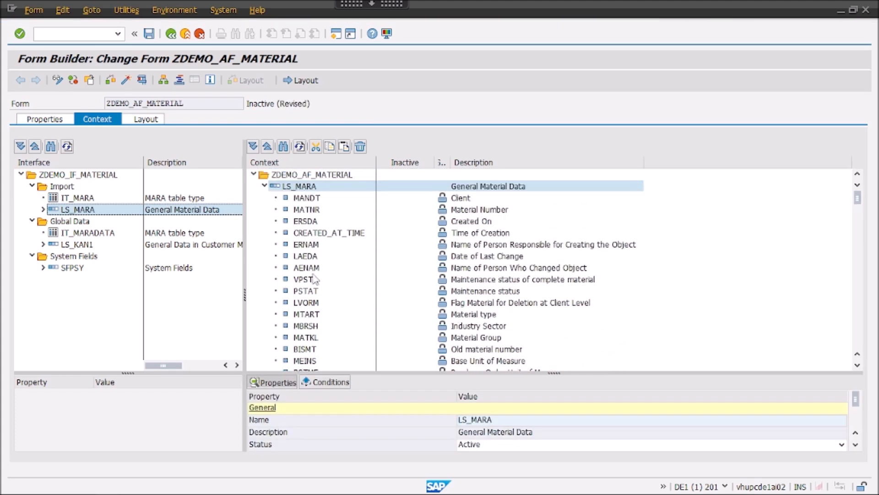
{"action": "scroll", "coordinate": [310, 273], "scroll_direction": "down", "scroll_amount": 14}
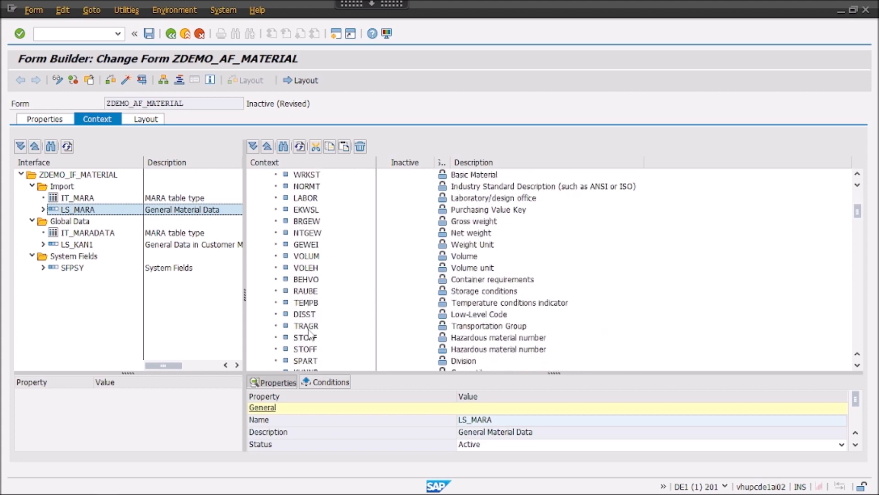
{"action": "scroll", "coordinate": [310, 336], "scroll_direction": "up", "scroll_amount": 10}
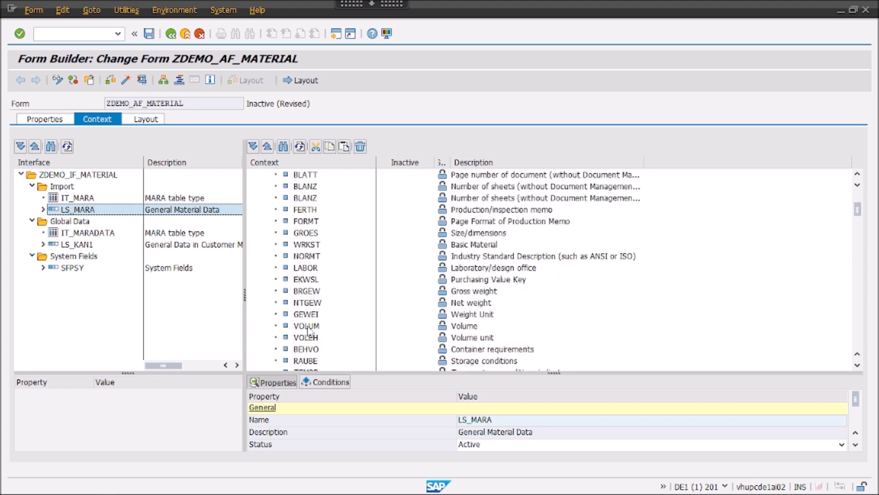
{"action": "scroll", "coordinate": [311, 321], "scroll_direction": "up", "scroll_amount": 5}
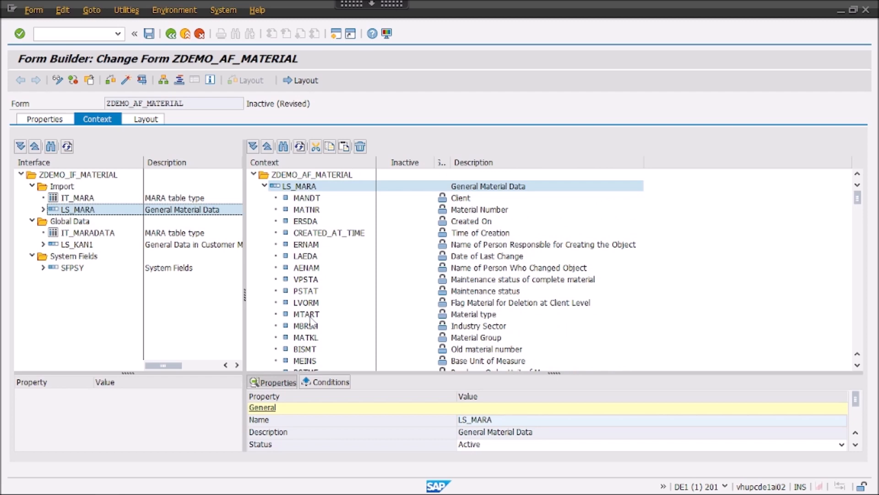
{"action": "scroll", "coordinate": [315, 303], "scroll_direction": "down", "scroll_amount": 3}
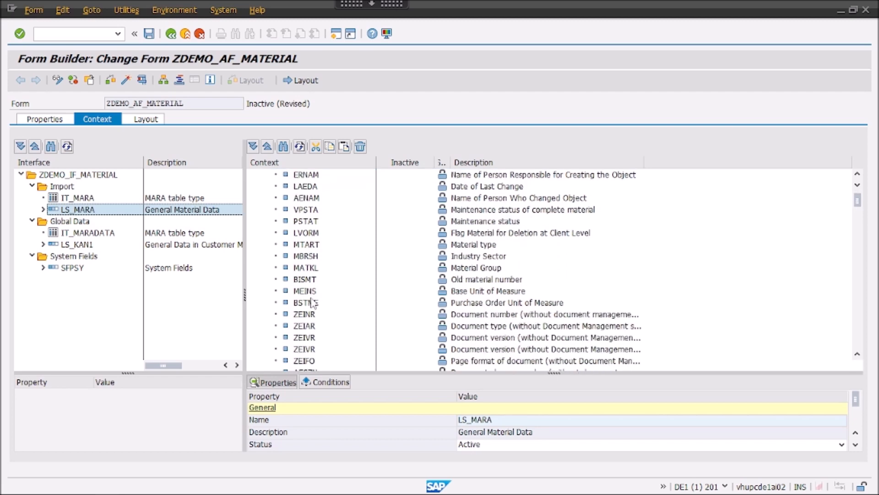
{"action": "scroll", "coordinate": [313, 303], "scroll_direction": "up", "scroll_amount": 3}
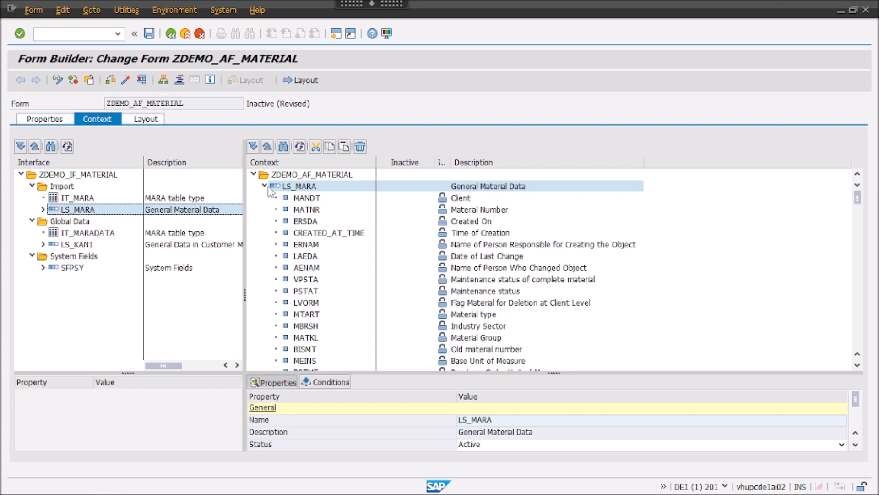
{"action": "left_click", "coordinate": [294, 214]}
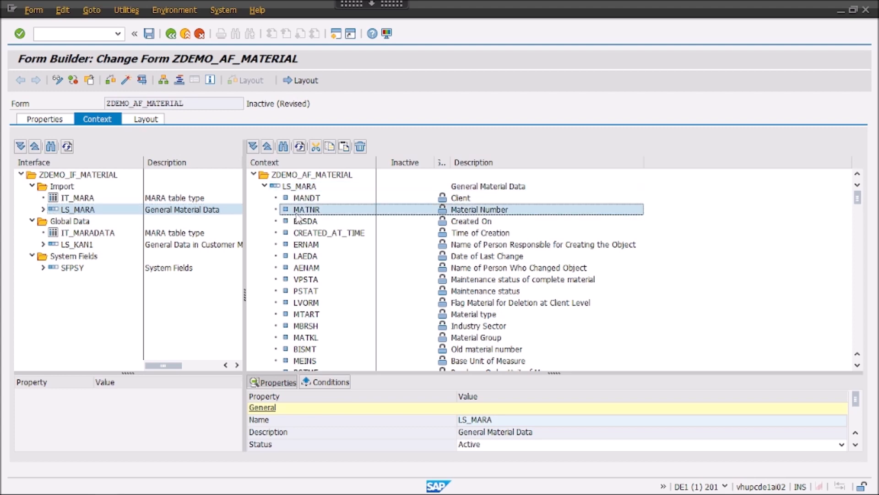
{"action": "right_click", "coordinate": [297, 215]}
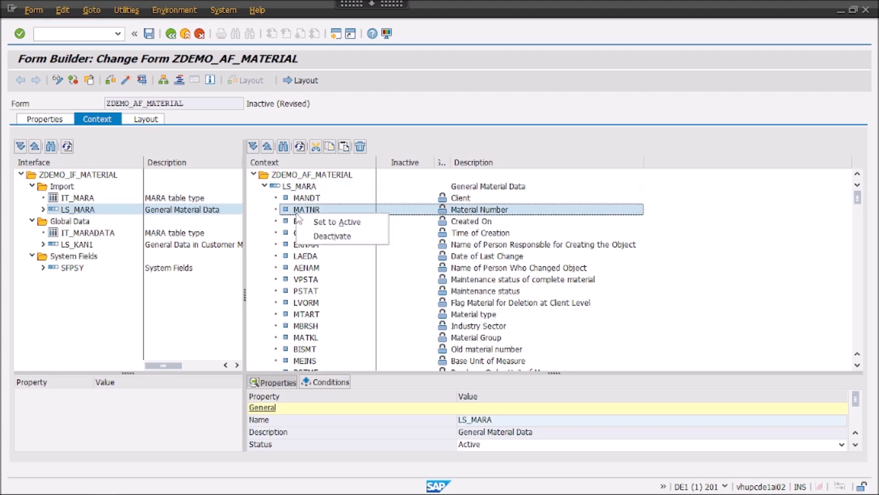
{"action": "left_click", "coordinate": [257, 215]}
{"action": "scroll", "coordinate": [316, 259], "scroll_direction": "down", "scroll_amount": 1}
{"action": "scroll", "coordinate": [317, 264], "scroll_direction": "down", "scroll_amount": 13}
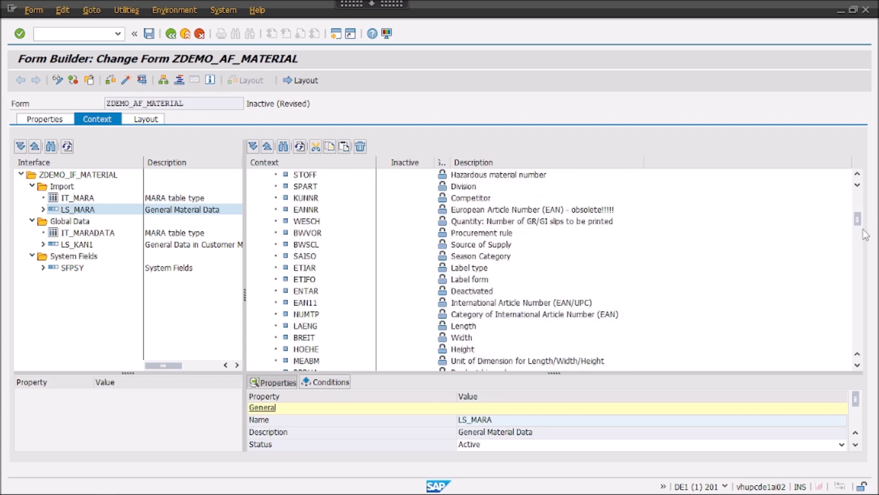
{"action": "left_click_drag", "start_coordinate": [857, 220], "coordinate": [860, 378]}
{"action": "left_click_drag", "start_coordinate": [857, 341], "coordinate": [859, 180]}
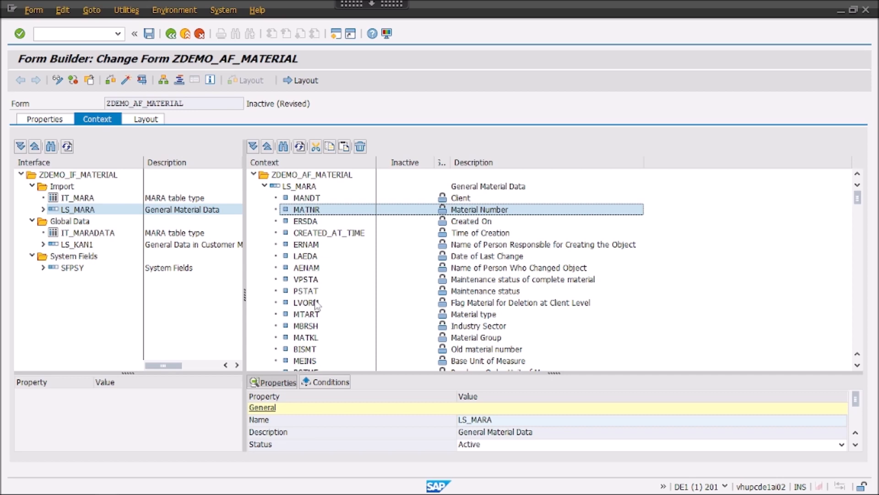
{"action": "scroll", "coordinate": [318, 306], "scroll_direction": "down", "scroll_amount": 2}
{"action": "scroll", "coordinate": [327, 267], "scroll_direction": "up", "scroll_amount": 2}
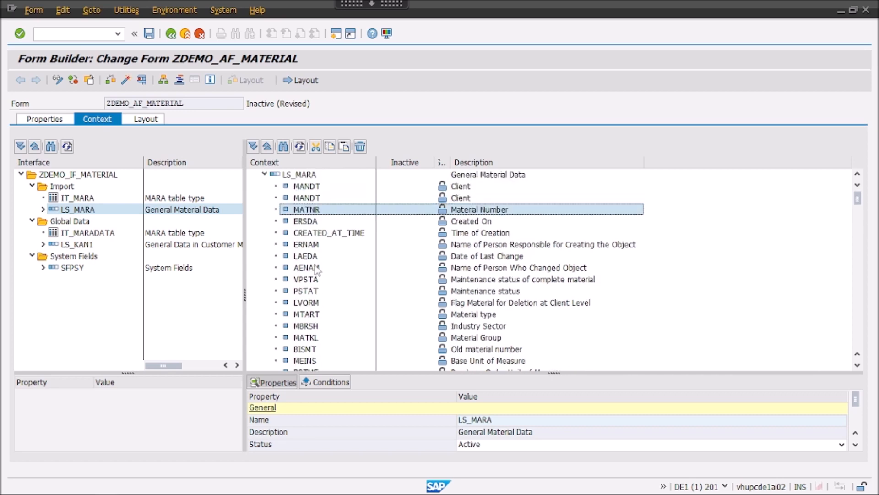
Deactivate the whole LS_MARA structure in the form's context and check its fields
{"action": "right_click", "coordinate": [300, 187]}
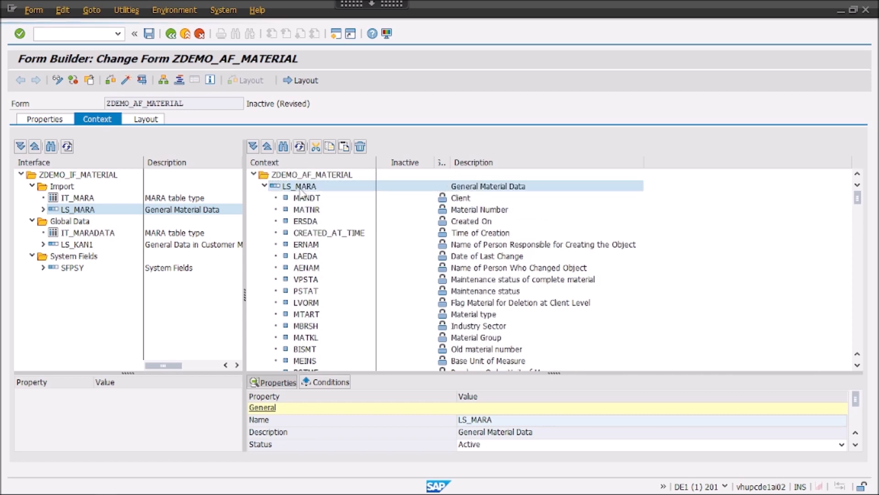
{"action": "left_click", "coordinate": [275, 192]}
{"action": "left_click", "coordinate": [264, 186]}
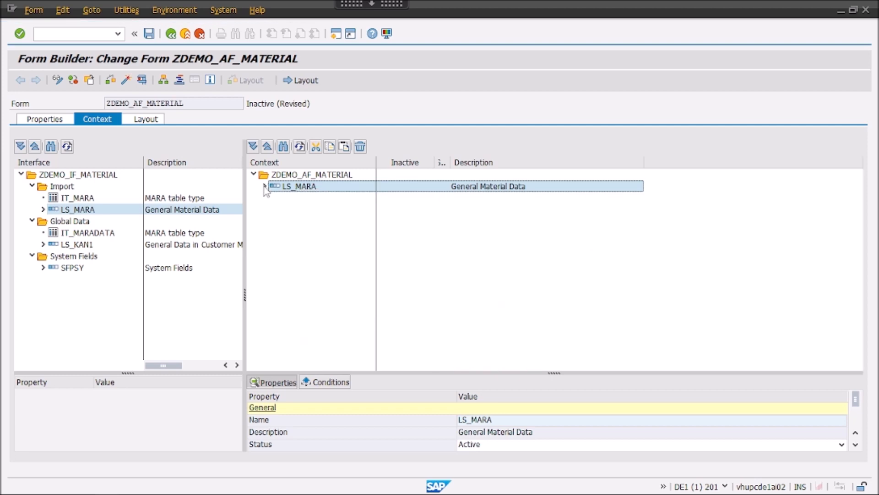
{"action": "right_click", "coordinate": [300, 187]}
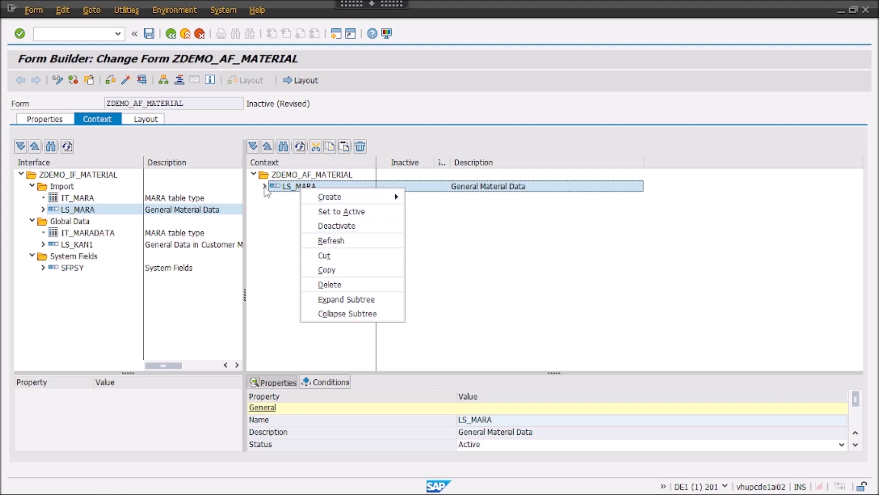
{"action": "left_click", "coordinate": [331, 227]}
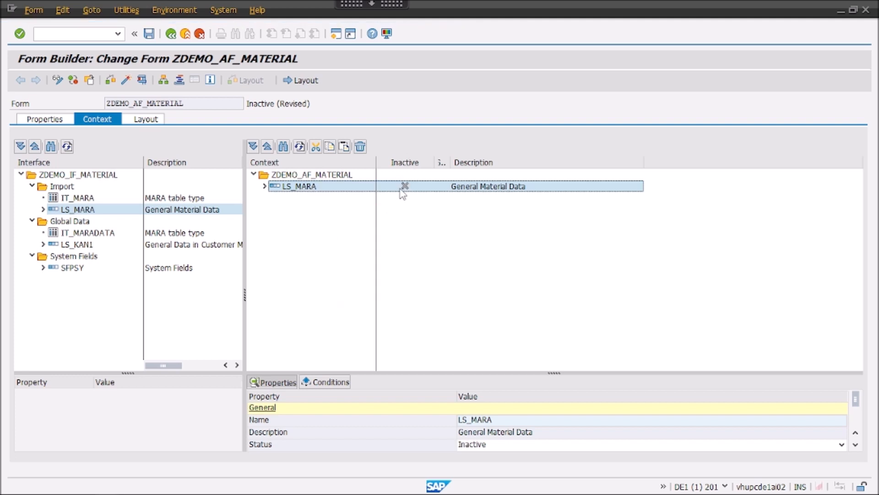
{"action": "left_click", "coordinate": [265, 187]}
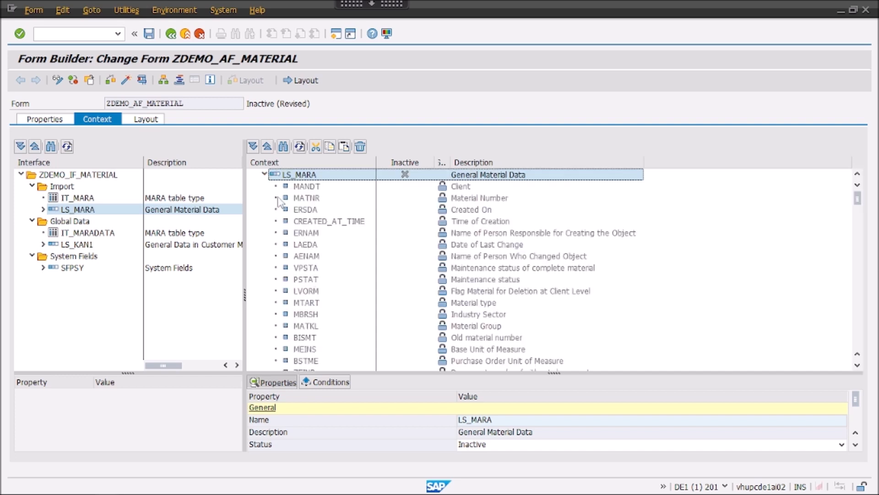
{"action": "left_click", "coordinate": [264, 175]}
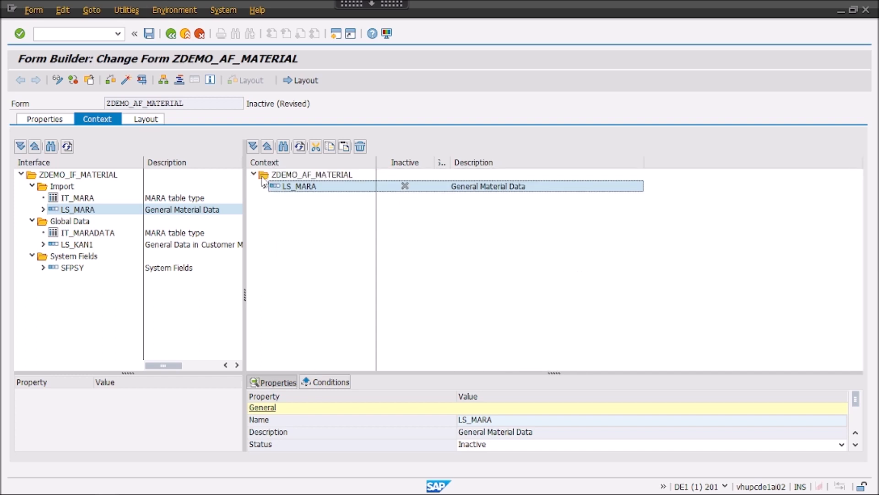
Set the LS_MARA structure in the context back to active and expand its fields
{"action": "right_click", "coordinate": [298, 187]}
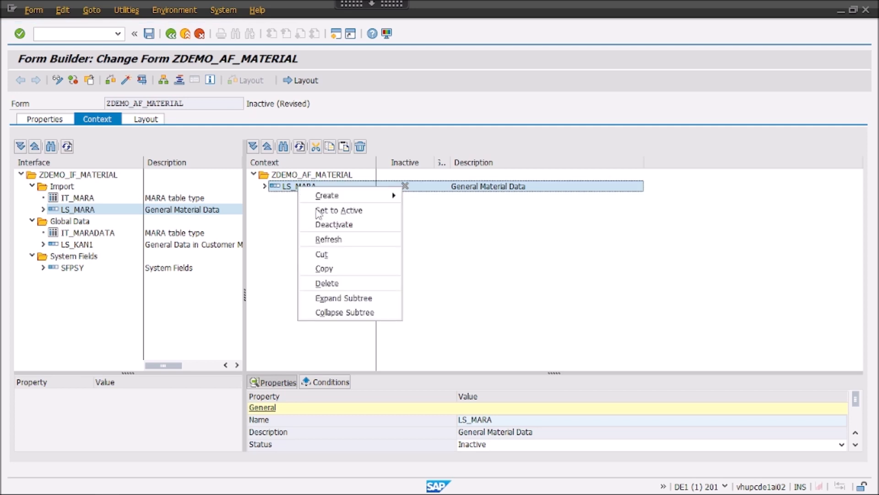
{"action": "left_click", "coordinate": [330, 210]}
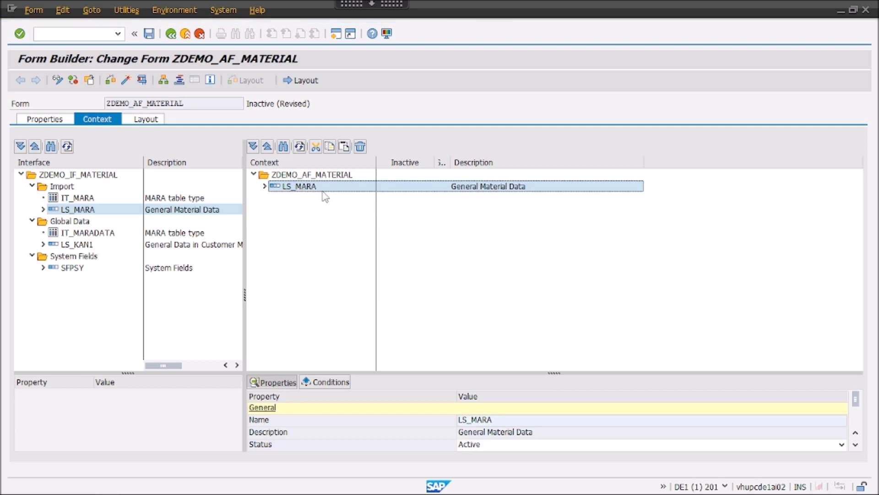
{"action": "left_click", "coordinate": [265, 186]}
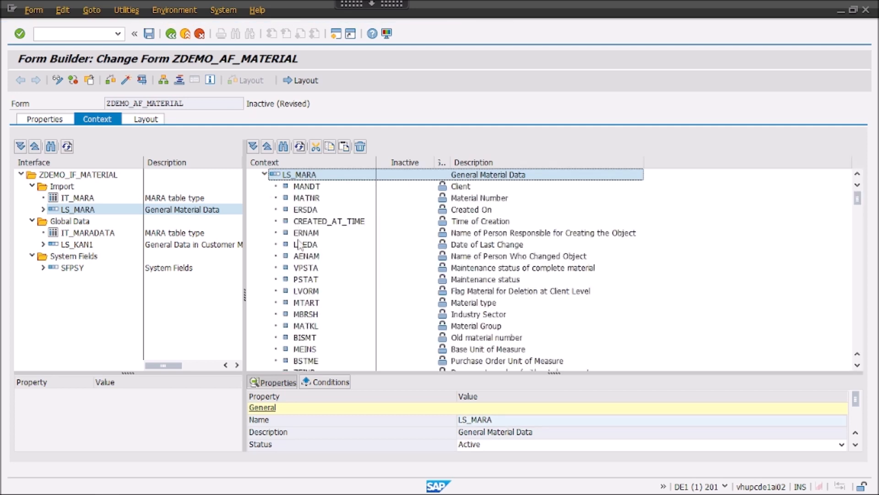
Deactivate only the AENAM field within LS_MARA in the form's context
{"action": "scroll", "coordinate": [287, 311], "scroll_direction": "down", "scroll_amount": 2}
{"action": "scroll", "coordinate": [286, 312], "scroll_direction": "down", "scroll_amount": 2}
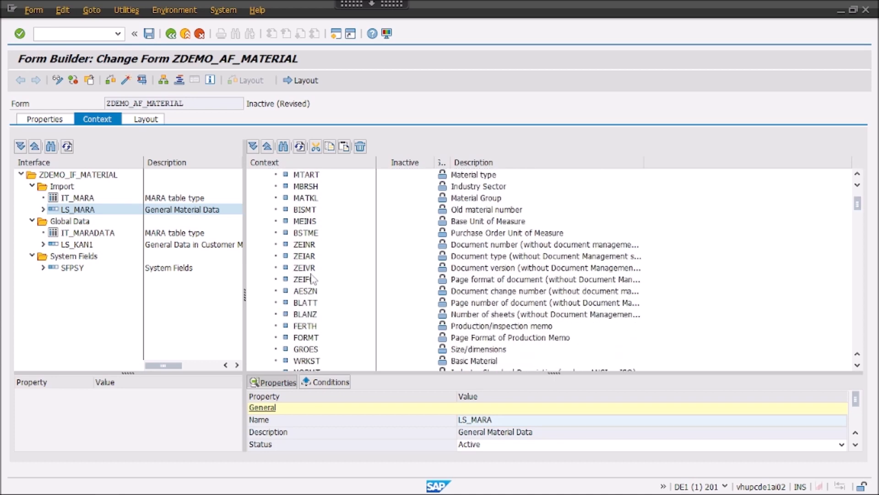
{"action": "scroll", "coordinate": [310, 262], "scroll_direction": "up", "scroll_amount": 3}
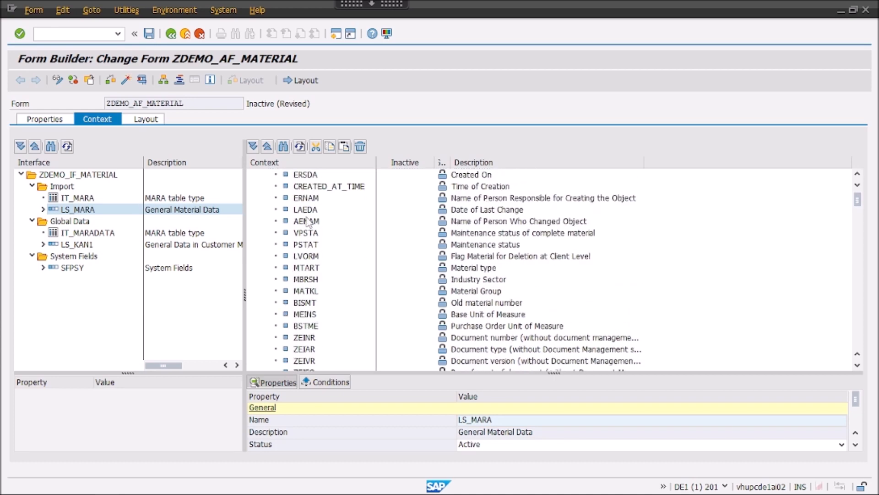
{"action": "left_click", "coordinate": [307, 221]}
{"action": "right_click", "coordinate": [306, 221]}
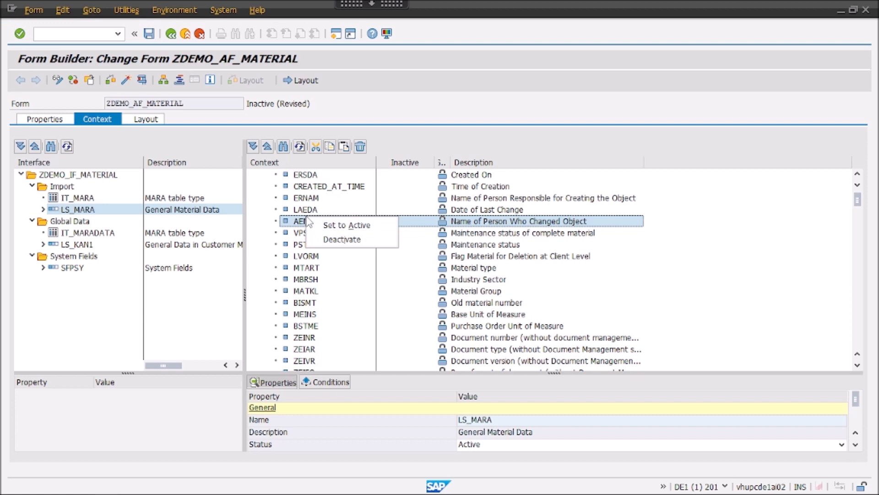
{"action": "left_click", "coordinate": [334, 240]}
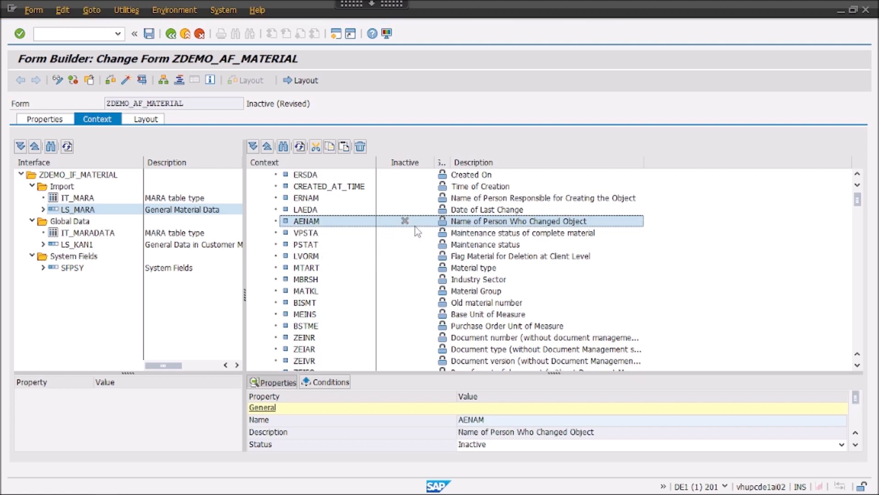
Set the AENAM field of LS_MARA back to active
{"action": "right_click", "coordinate": [326, 227]}
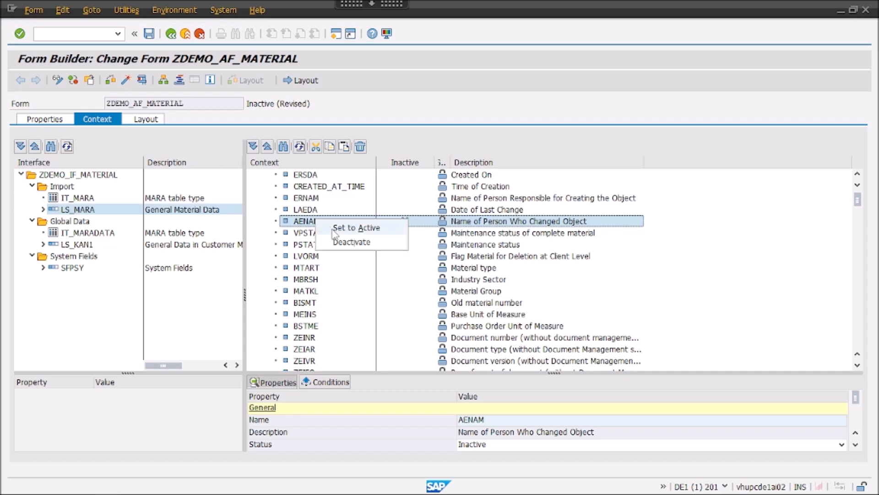
{"action": "left_click", "coordinate": [334, 229]}
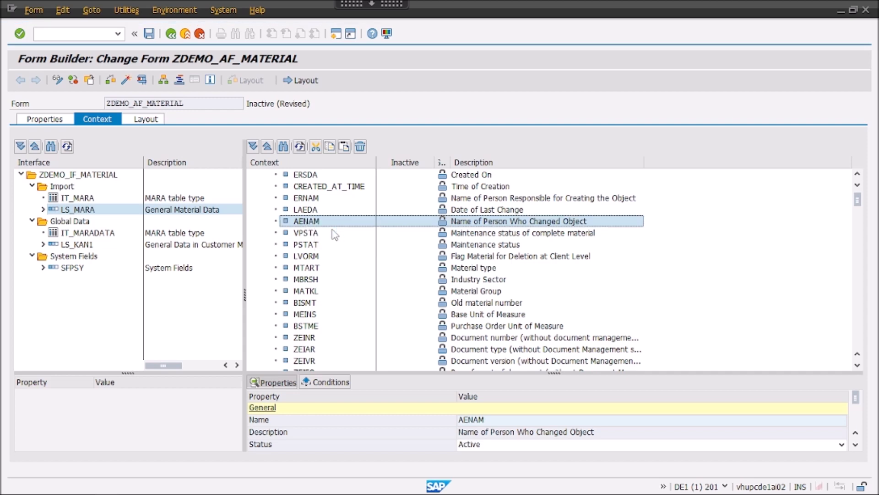
{"action": "scroll", "coordinate": [347, 256], "scroll_direction": "up", "scroll_amount": 2}
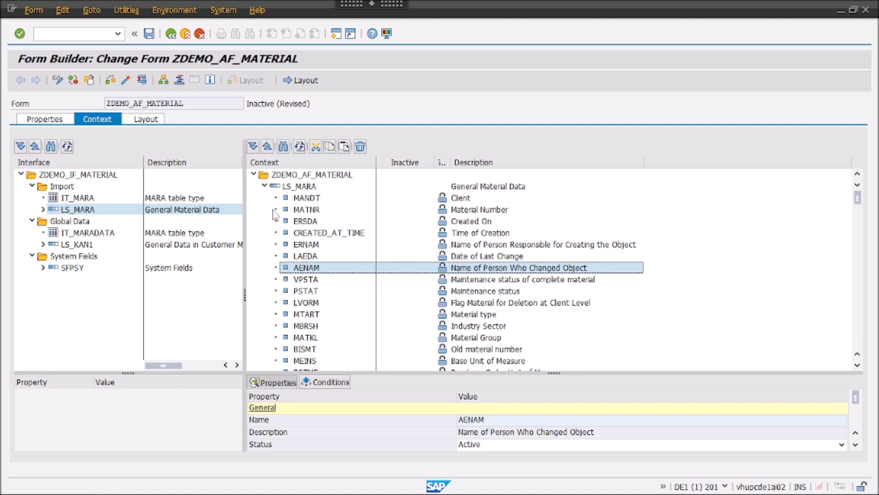
Collapse LS_MARA in the form's context and show the conditions of the selected node
{"action": "left_click", "coordinate": [265, 186]}
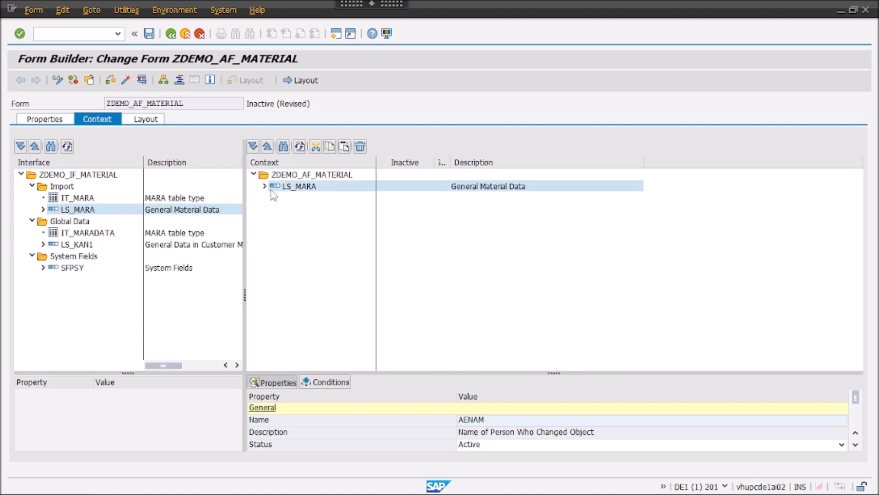
{"action": "left_click", "coordinate": [324, 384]}
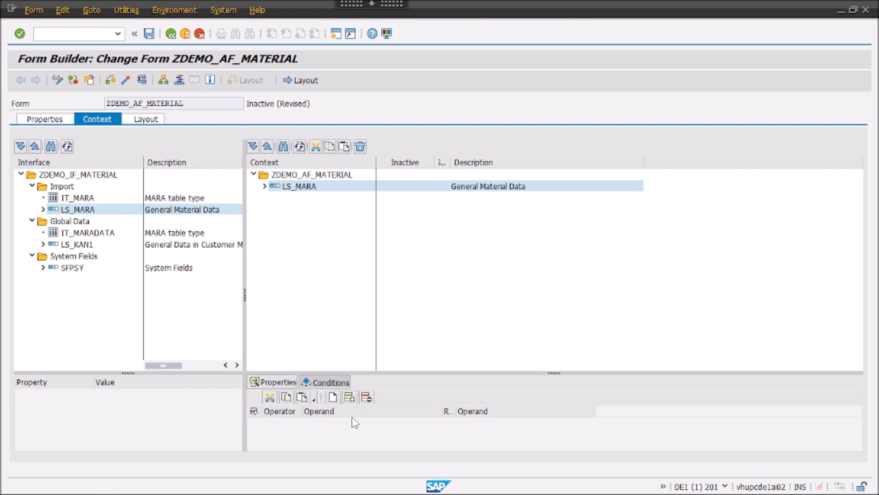
{"action": "left_click", "coordinate": [327, 427]}
Add the import table IT_MARA to the form's context and check the fields under its DATA node
{"action": "left_click_drag", "start_coordinate": [77, 200], "coordinate": [323, 183]}
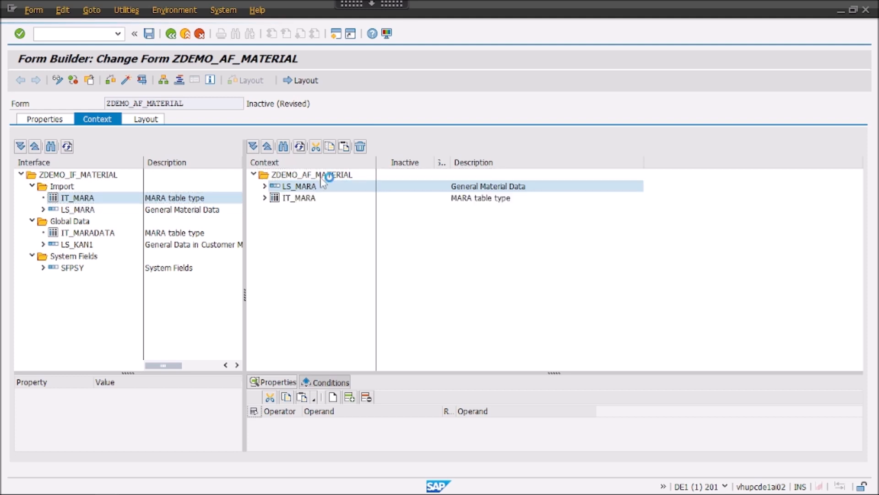
{"action": "left_click", "coordinate": [275, 198]}
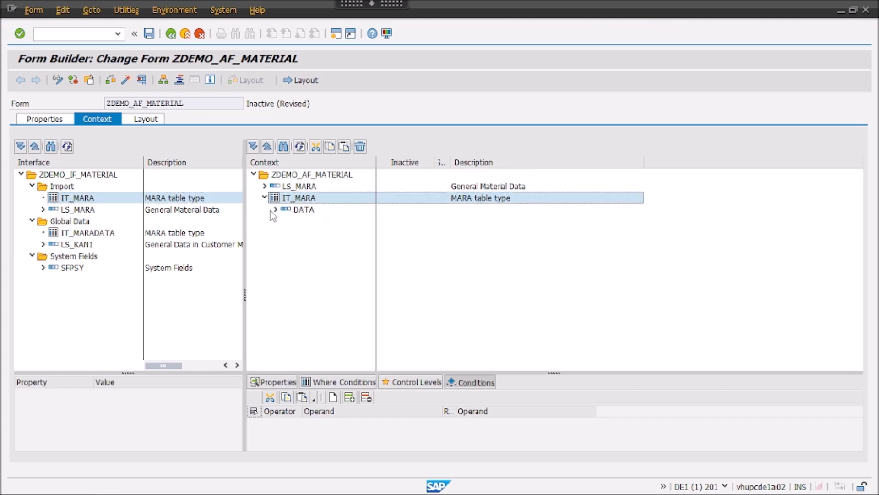
{"action": "left_click", "coordinate": [276, 210]}
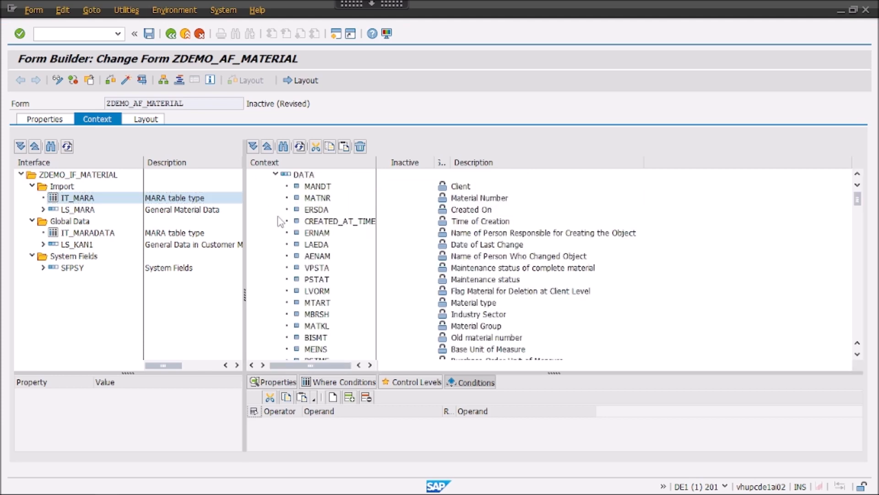
{"action": "left_click", "coordinate": [276, 175]}
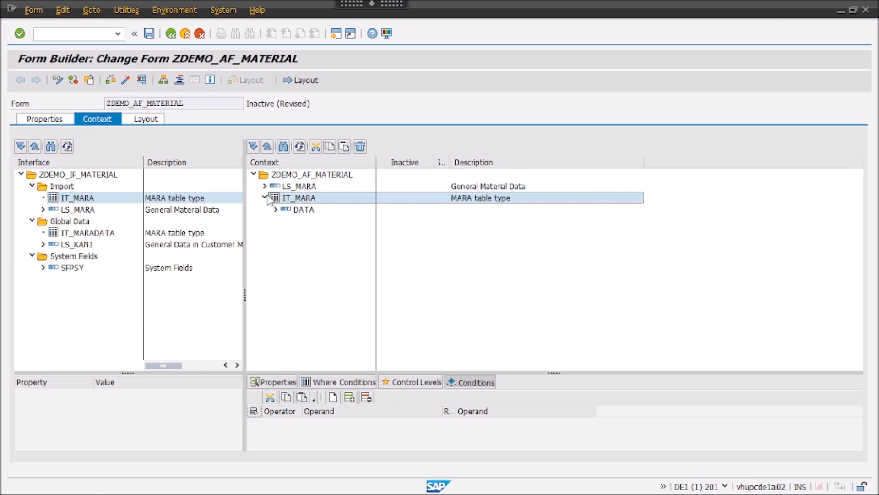
{"action": "left_click", "coordinate": [265, 198]}
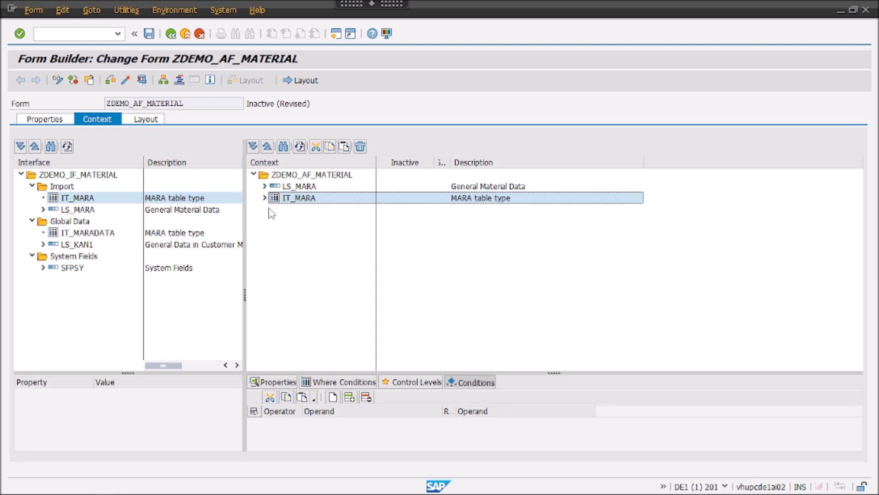
Add the global data structure LS_KAN1 to the form's context and collapse its fields
{"action": "left_click", "coordinate": [300, 188]}
{"action": "left_click", "coordinate": [297, 200]}
{"action": "left_click_drag", "start_coordinate": [77, 245], "coordinate": [319, 175]}
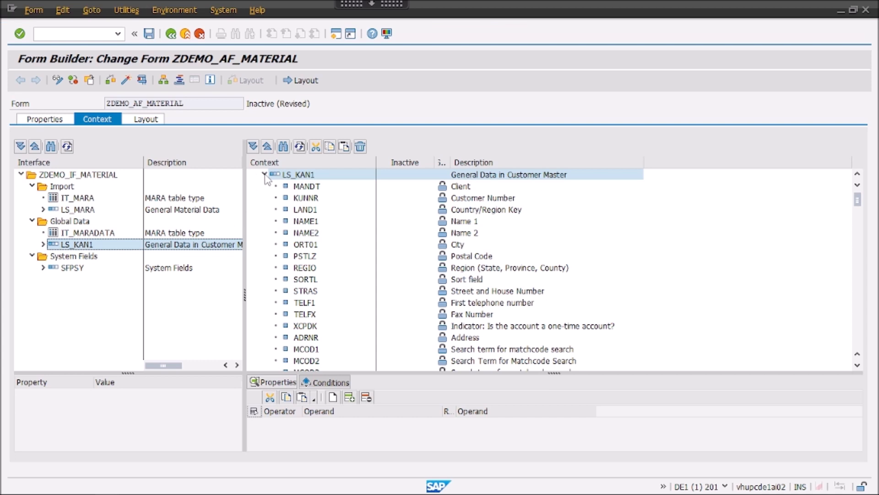
{"action": "left_click", "coordinate": [265, 175]}
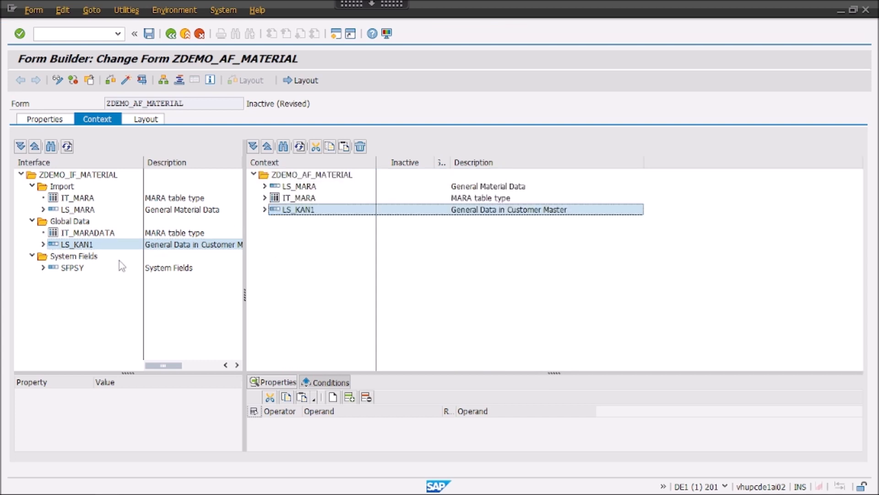
Review the SFPSY system fields in the interface and add the whole SFPSY structure to the form's context
{"action": "left_click", "coordinate": [43, 268]}
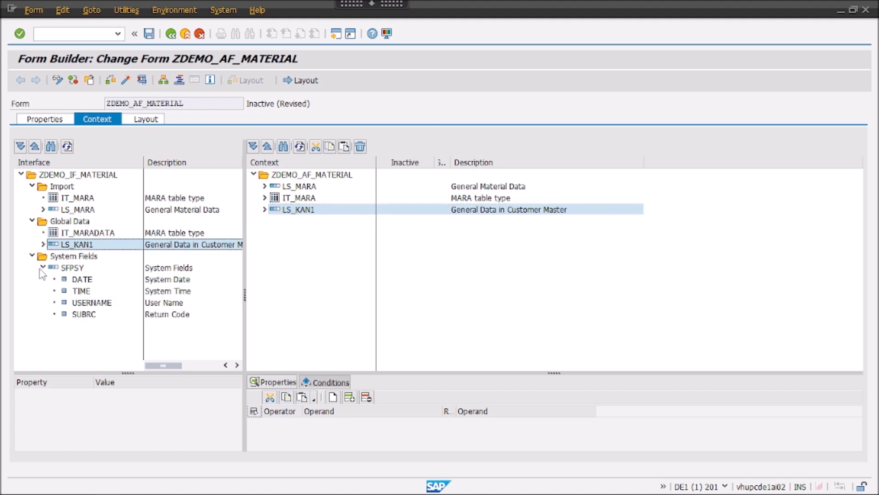
{"action": "left_click", "coordinate": [85, 280]}
{"action": "key", "text": "Down"}
{"action": "key", "text": "Down"}
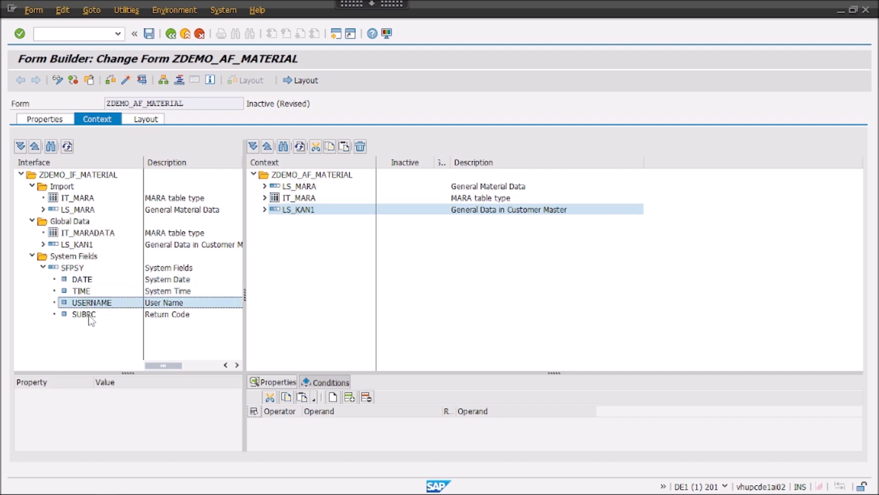
{"action": "key", "text": "Down"}
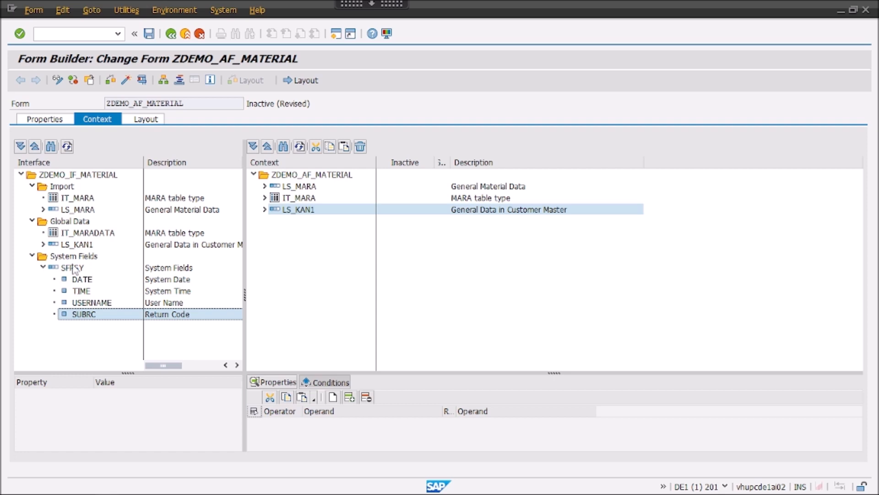
{"action": "left_click_drag", "start_coordinate": [74, 268], "coordinate": [316, 181]}
{"action": "left_click", "coordinate": [265, 221]}
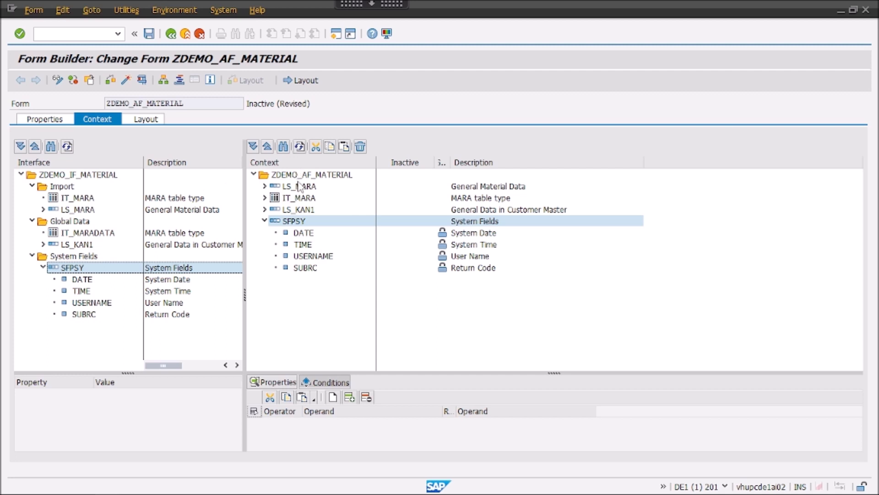
Open the form's layout designer in a maximized window and select Page1 in the hierarchy
{"action": "left_click", "coordinate": [314, 83]}
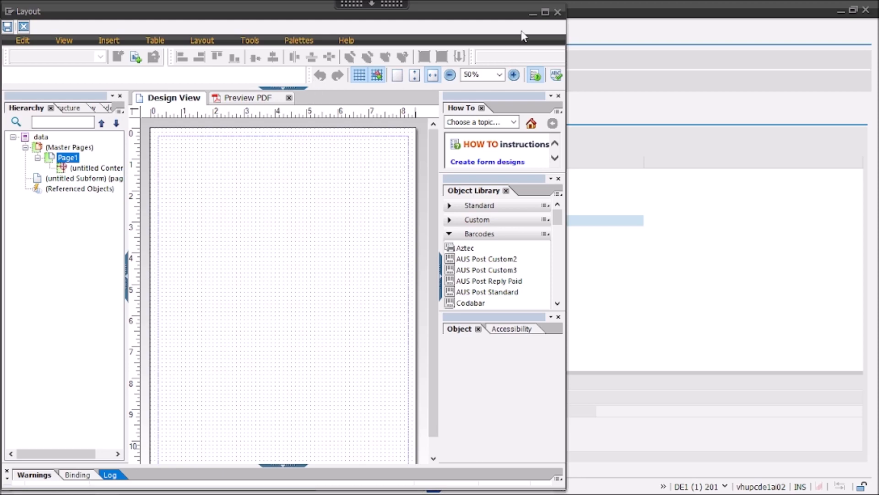
{"action": "left_click", "coordinate": [546, 12]}
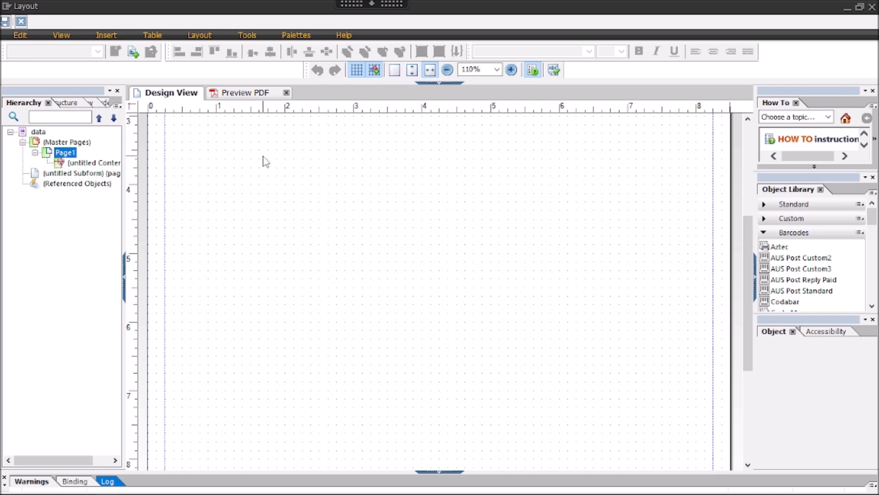
{"action": "left_click", "coordinate": [85, 151]}
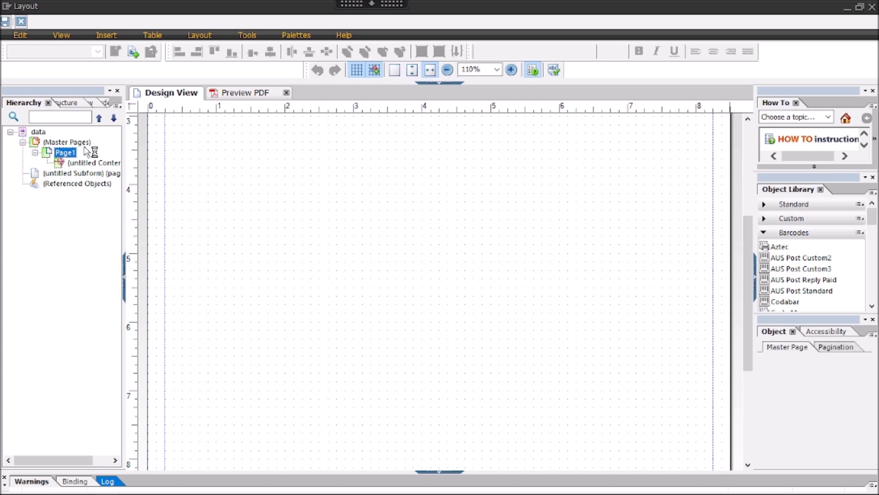
Examine the master pages node and its Page1, and compare the master page view with the design view
{"action": "left_click", "coordinate": [22, 143]}
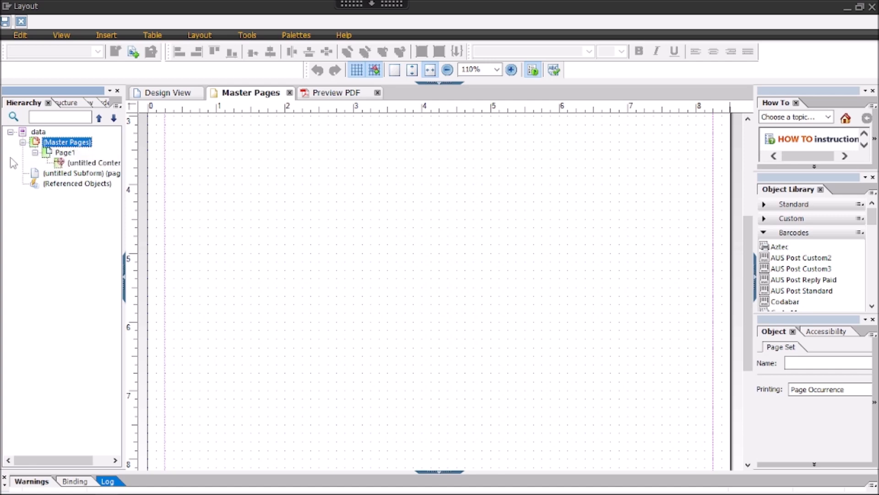
{"action": "left_click", "coordinate": [34, 153]}
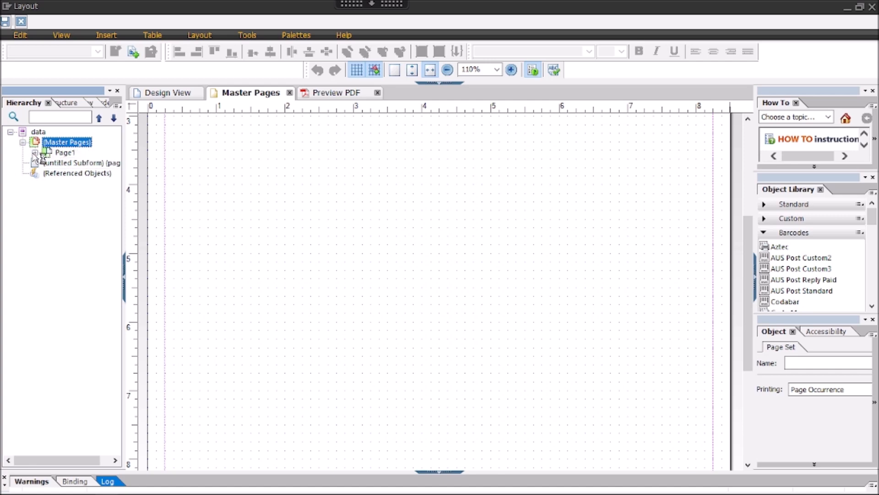
{"action": "left_click", "coordinate": [35, 153]}
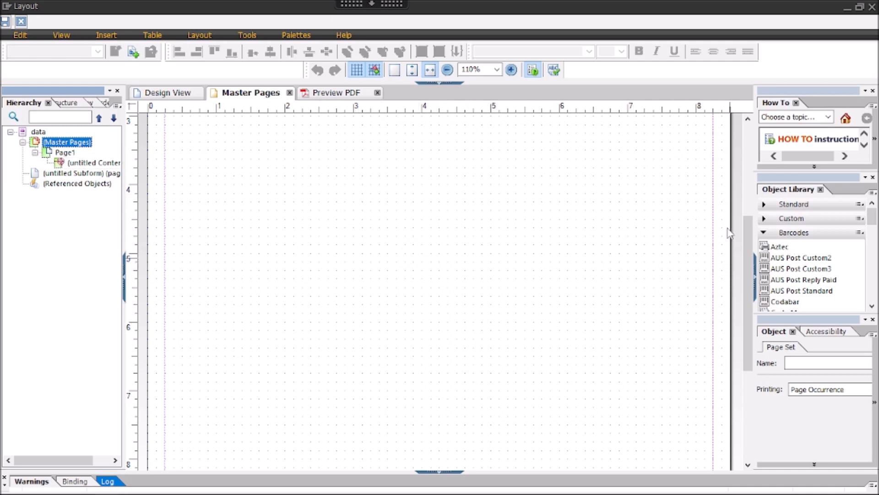
{"action": "left_click_drag", "start_coordinate": [744, 257], "coordinate": [505, 146]}
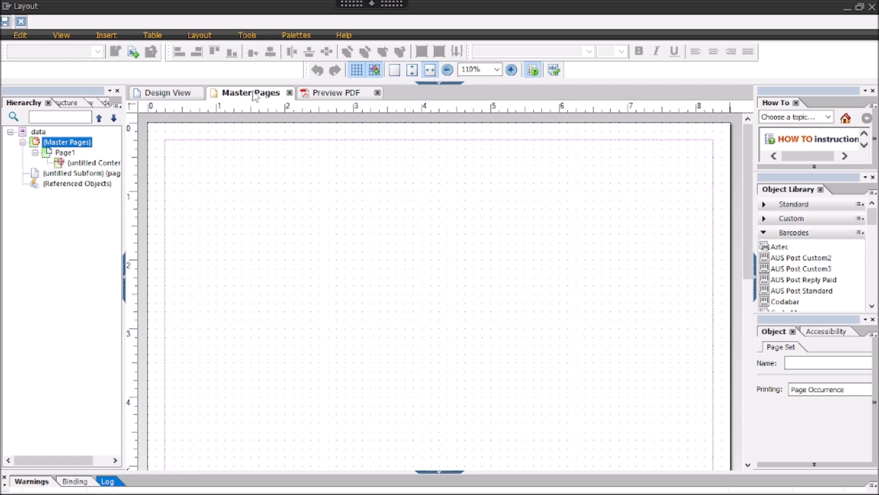
{"action": "left_click", "coordinate": [185, 95]}
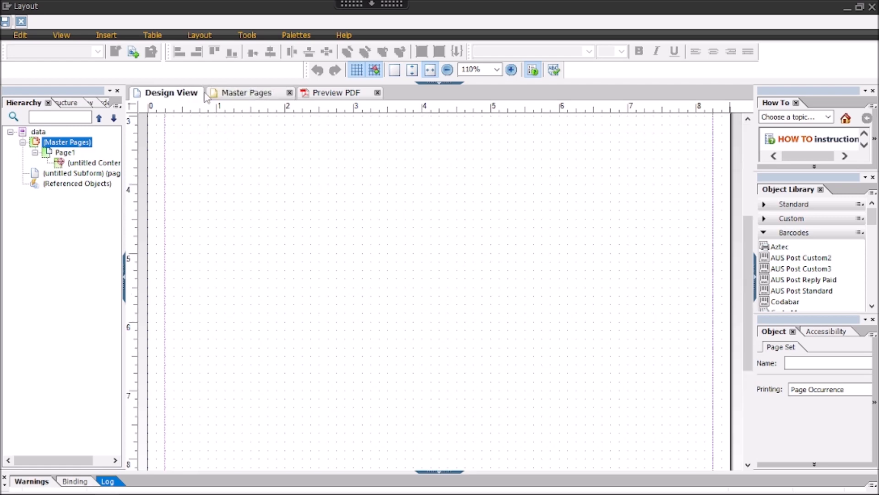
{"action": "left_click", "coordinate": [243, 97]}
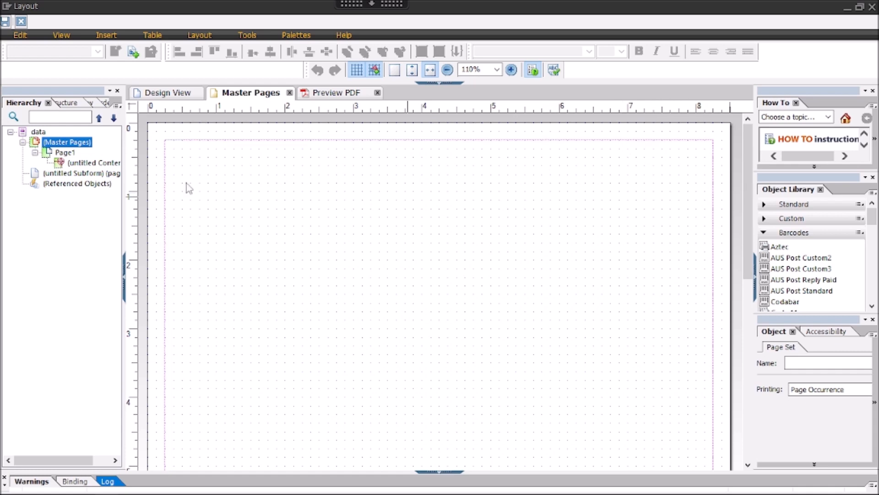
Inspect Page1 and its content area in the hierarchy, and view the top of the page in the design view
{"action": "left_click", "coordinate": [61, 164]}
{"action": "double_click", "coordinate": [35, 155]}
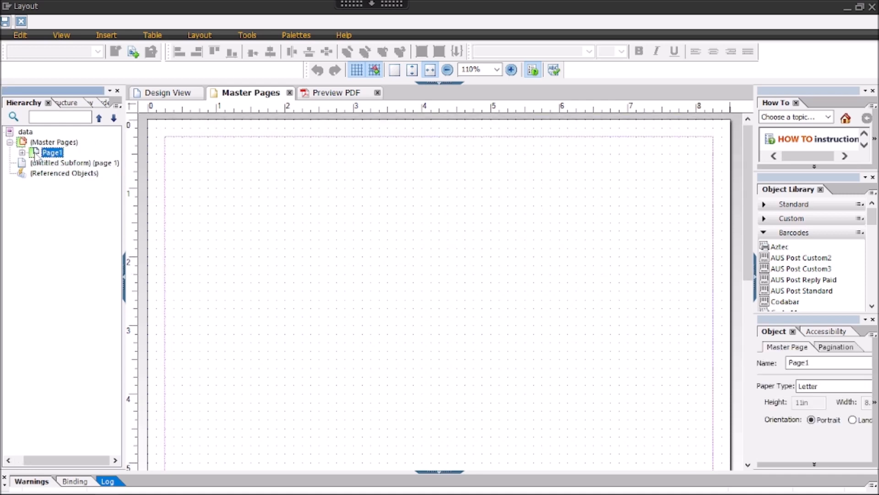
{"action": "left_click", "coordinate": [178, 97]}
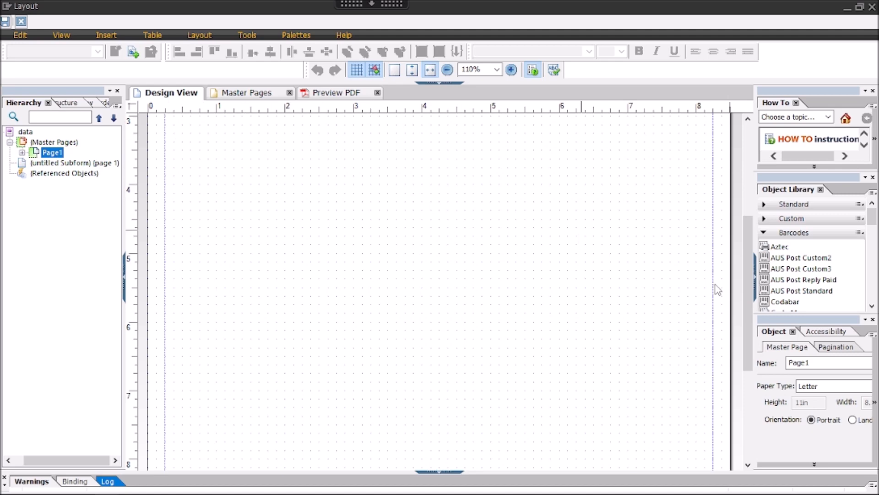
{"action": "left_click_drag", "start_coordinate": [749, 223], "coordinate": [743, 139]}
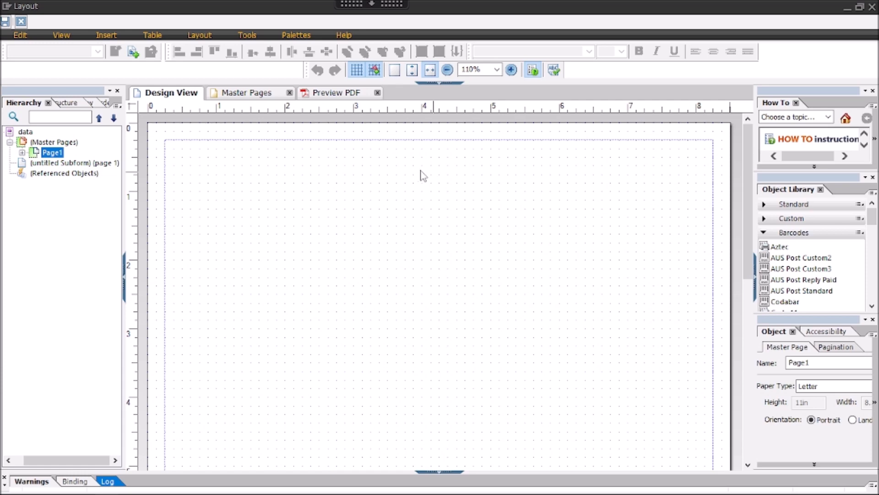
Select the master pages node and its Page1, expanding and collapsing the content area beneath the page
{"action": "left_click", "coordinate": [50, 144]}
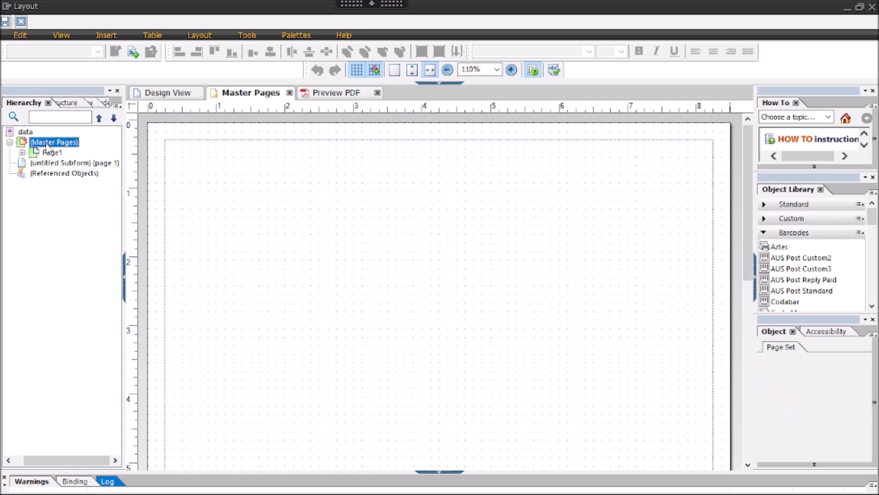
{"action": "left_click", "coordinate": [22, 153]}
{"action": "left_click", "coordinate": [58, 155]}
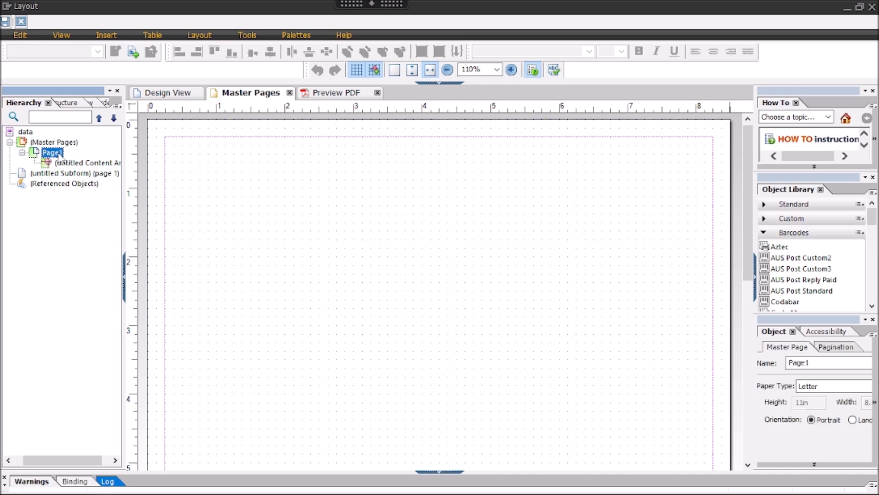
{"action": "double_click", "coordinate": [58, 154]}
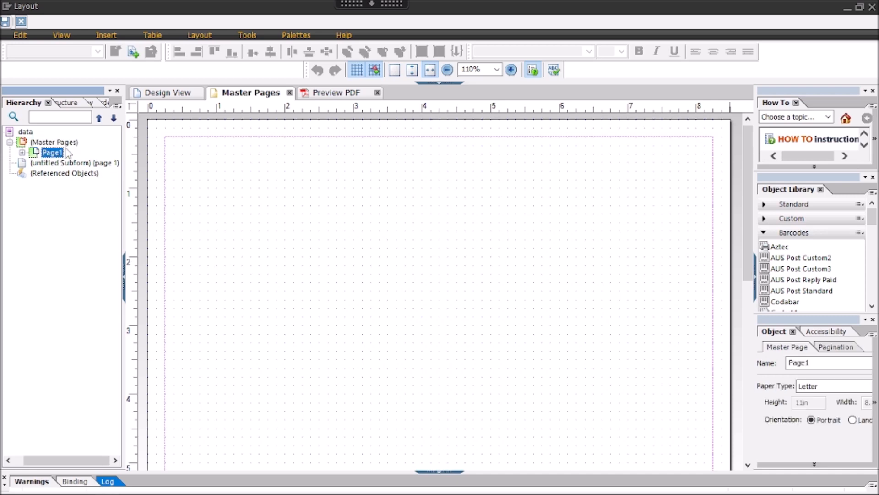
Look through the design view, the master pages view and the PDF preview, and return to the design view
{"action": "left_click", "coordinate": [174, 92]}
{"action": "left_click", "coordinate": [243, 93]}
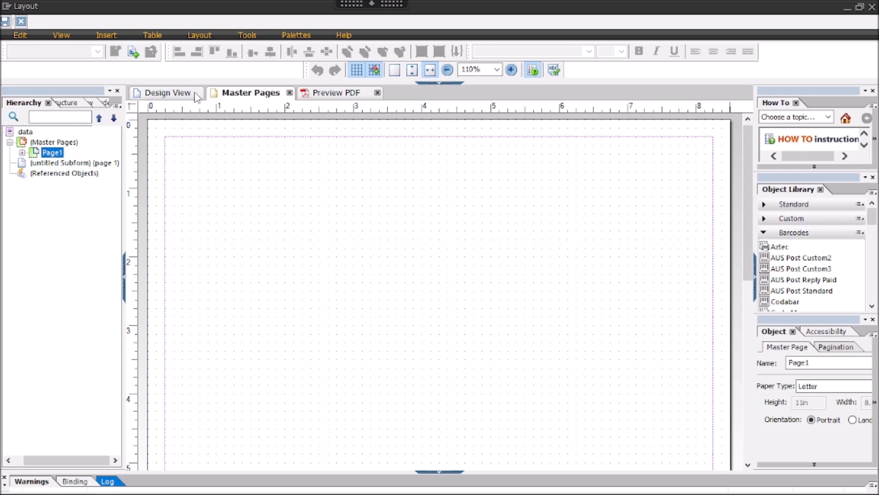
{"action": "left_click", "coordinate": [336, 96]}
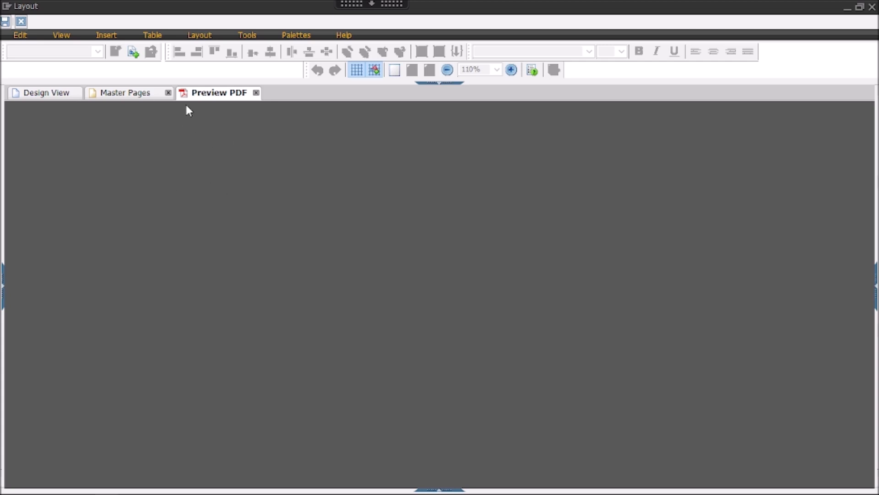
{"action": "left_click", "coordinate": [62, 94]}
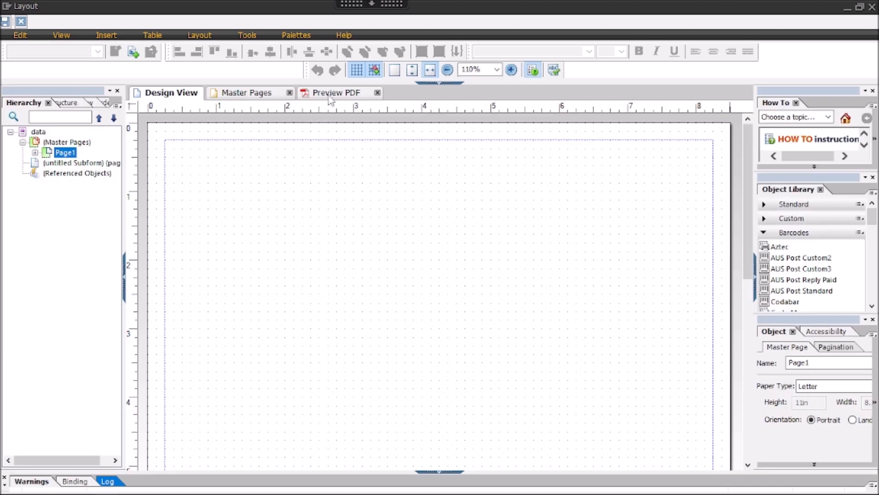
Select the master pages node and its Page1 to view their object properties
{"action": "left_click", "coordinate": [62, 143]}
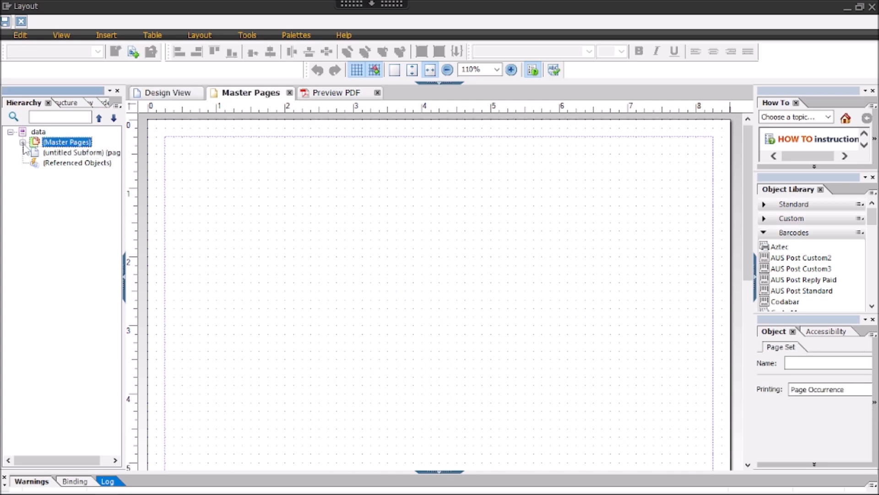
{"action": "double_click", "coordinate": [70, 144]}
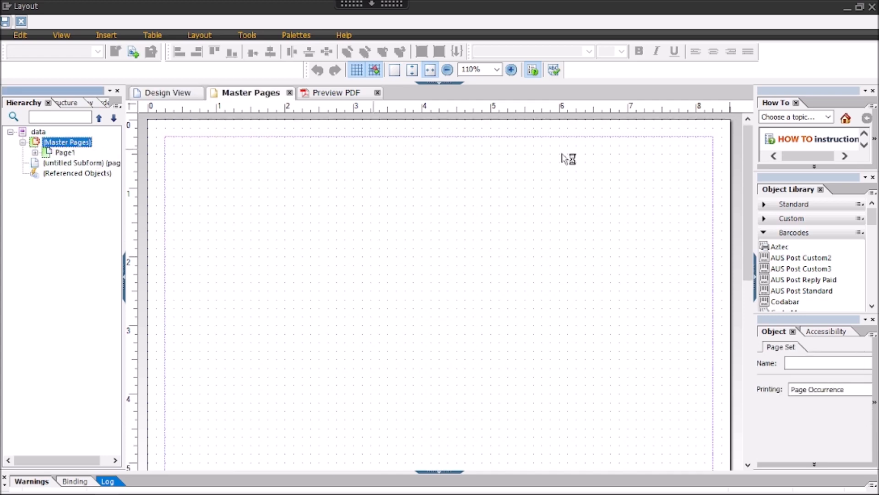
{"action": "key", "text": "Down"}
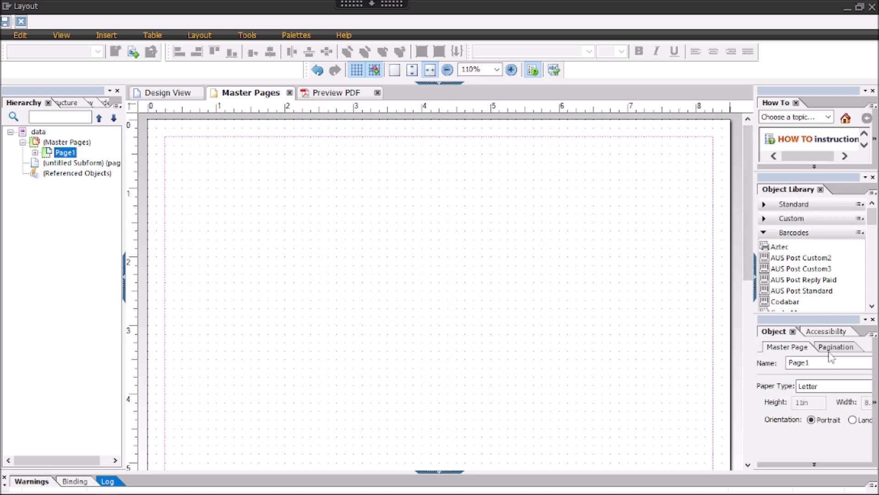
Look through the available palettes and view the PDF structure
{"action": "left_click", "coordinate": [296, 35]}
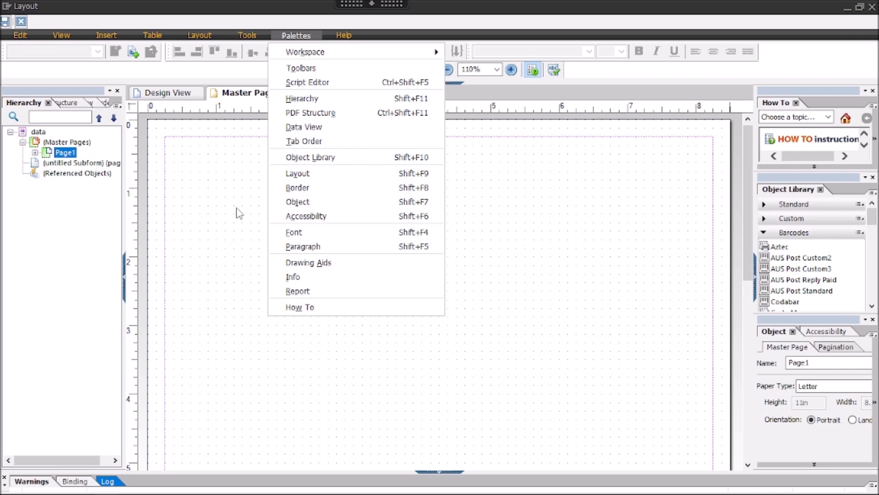
{"action": "left_click", "coordinate": [196, 180]}
{"action": "left_click", "coordinate": [76, 106]}
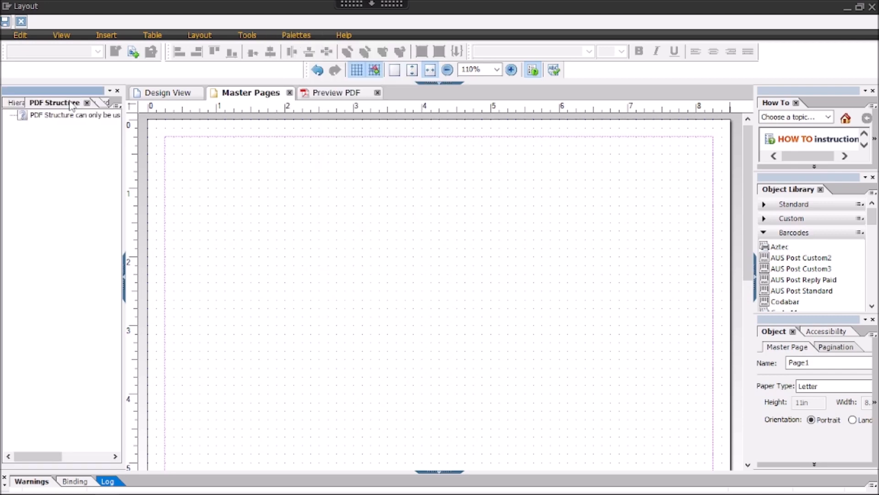
Show the data view of ZDEMO_AF_MATERIAL and collapse its LS_MARA, IT_MARA, LS_KAN1 and SFPSY nodes
{"action": "left_click", "coordinate": [108, 106]}
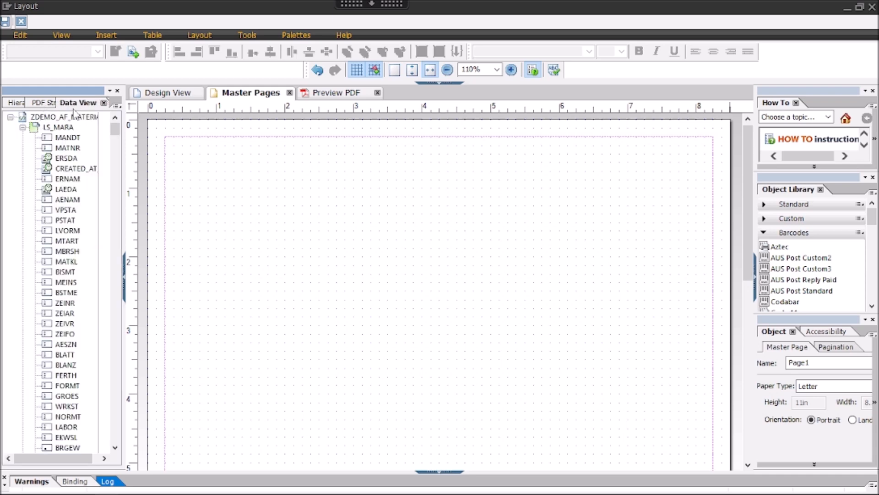
{"action": "left_click", "coordinate": [22, 127]}
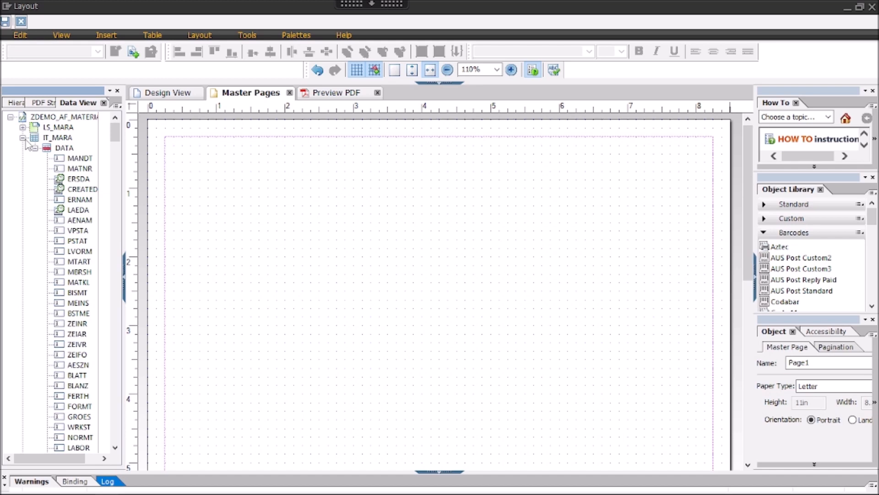
{"action": "left_click", "coordinate": [22, 138]}
{"action": "left_click", "coordinate": [22, 148]}
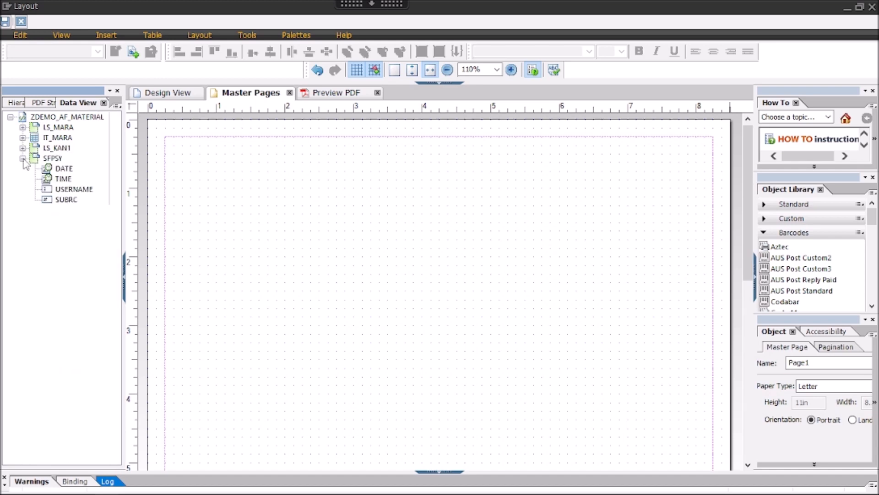
{"action": "left_click", "coordinate": [22, 158]}
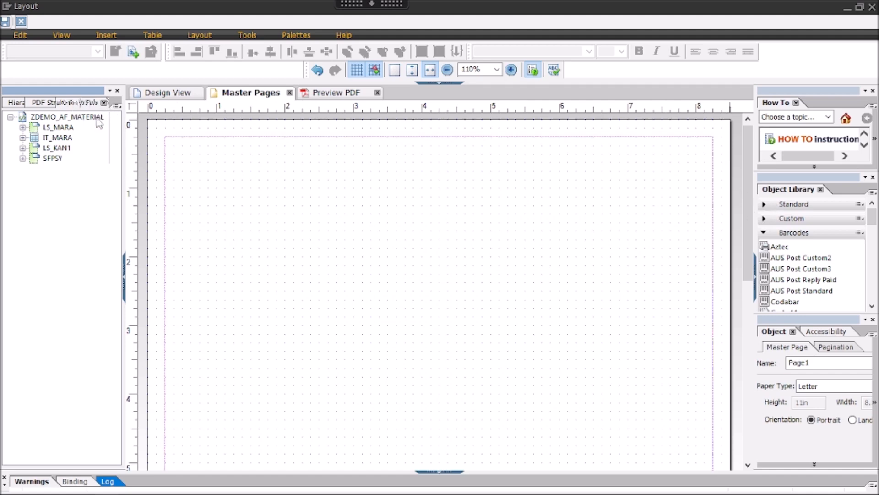
View the tab order, dismissing its tips, and the data view, and return to the object hierarchy
{"action": "left_click", "coordinate": [16, 103]}
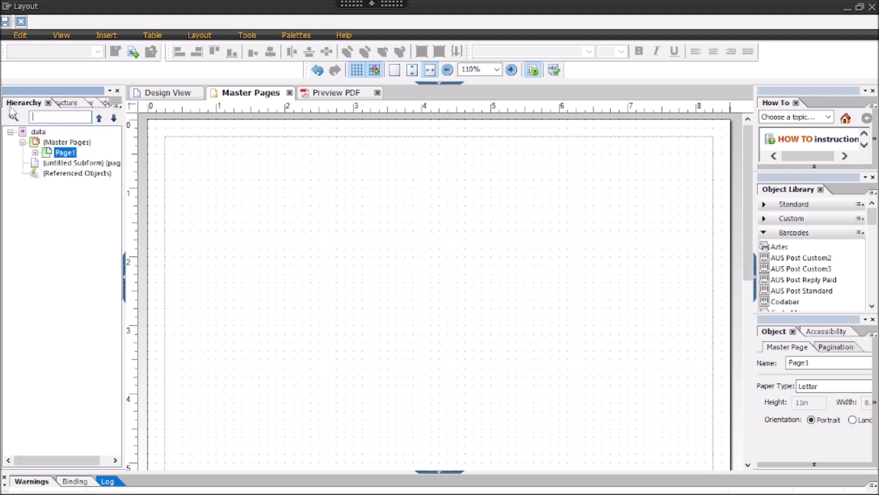
{"action": "left_click", "coordinate": [106, 104]}
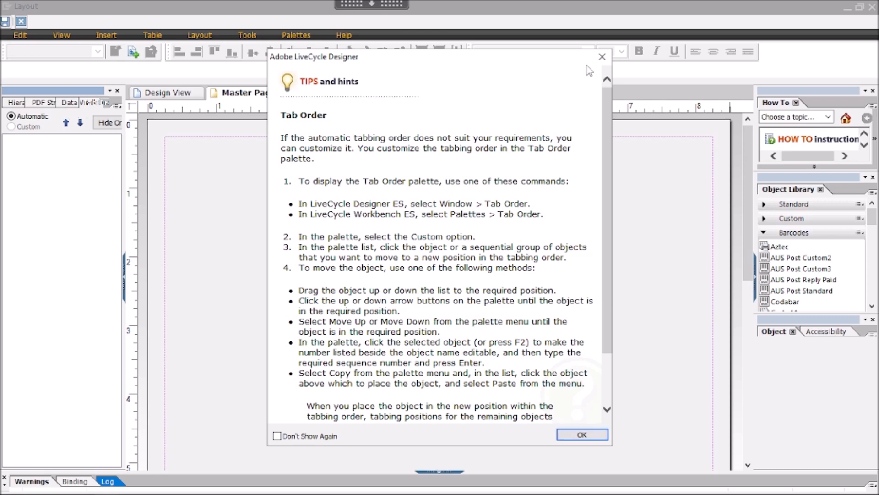
{"action": "left_click", "coordinate": [602, 57]}
{"action": "left_click", "coordinate": [70, 104]}
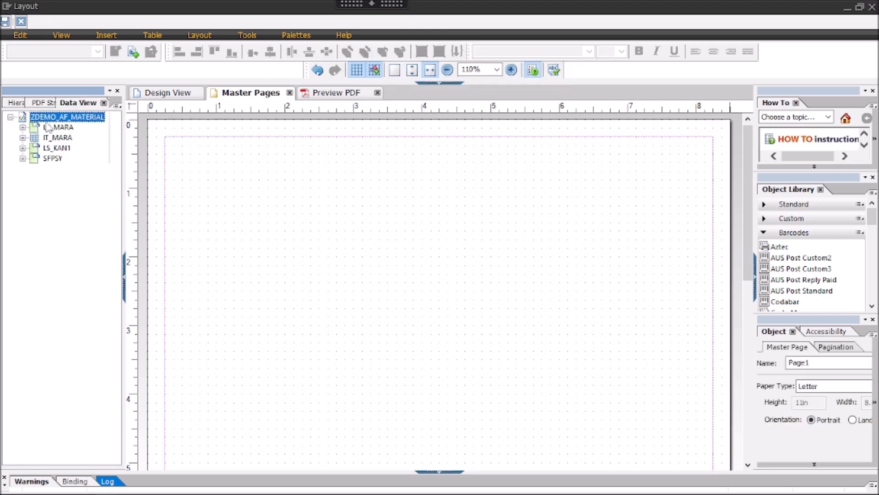
{"action": "left_click", "coordinate": [17, 102]}
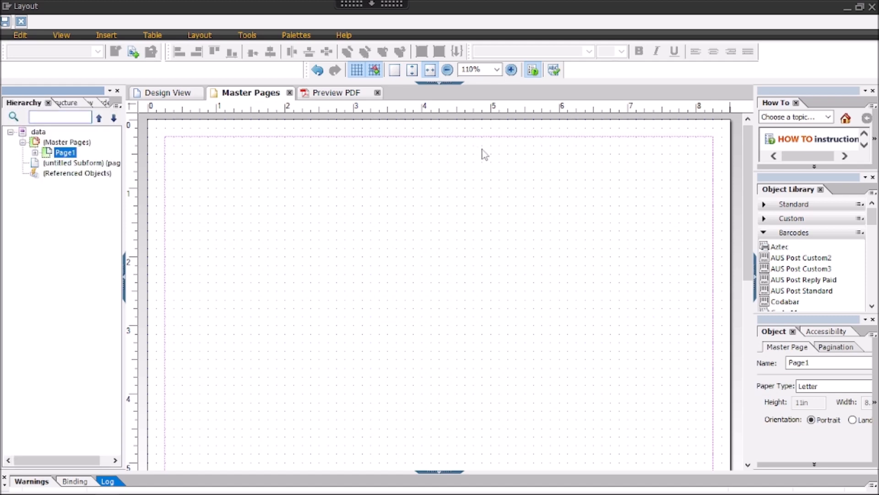
Expand the standard objects in the object library and examine Button, Check Box, Circle and Decimal Field
{"action": "left_click", "coordinate": [765, 205]}
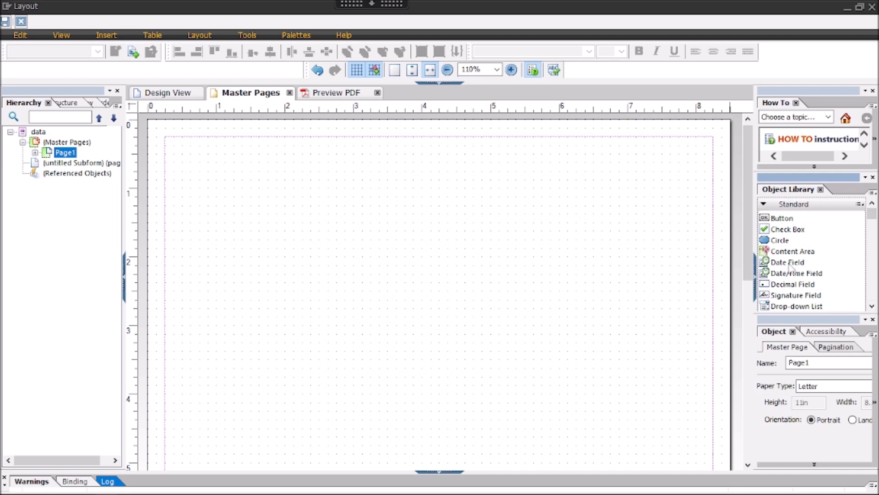
{"action": "left_click", "coordinate": [791, 219]}
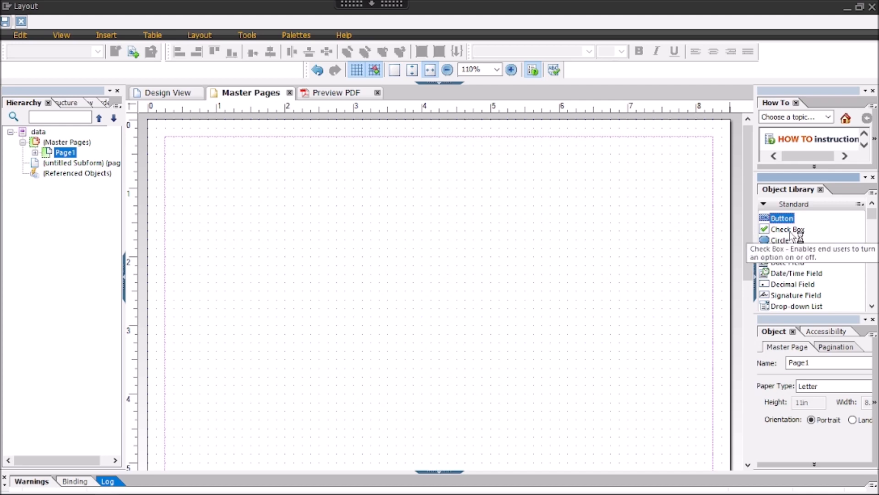
{"action": "left_click", "coordinate": [790, 230]}
{"action": "left_click", "coordinate": [788, 241]}
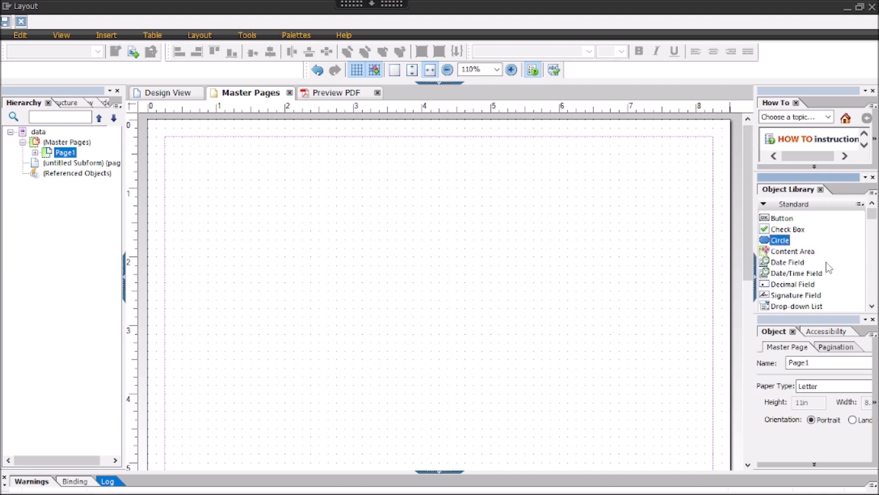
{"action": "left_click_drag", "start_coordinate": [780, 262], "coordinate": [810, 284]}
{"action": "left_click", "coordinate": [810, 284]}
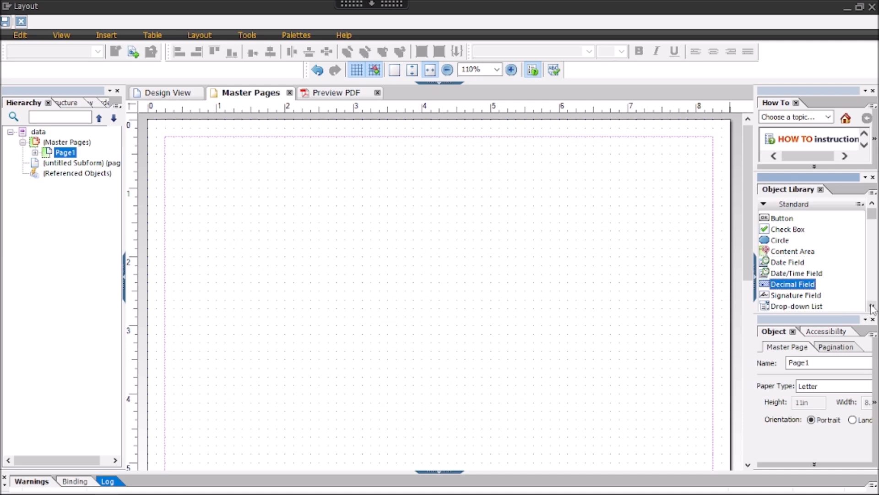
Examine the Signature Field, Drop-down List and Email Submit Button among the standard library objects
{"action": "left_click", "coordinate": [872, 306]}
{"action": "left_click", "coordinate": [871, 307]}
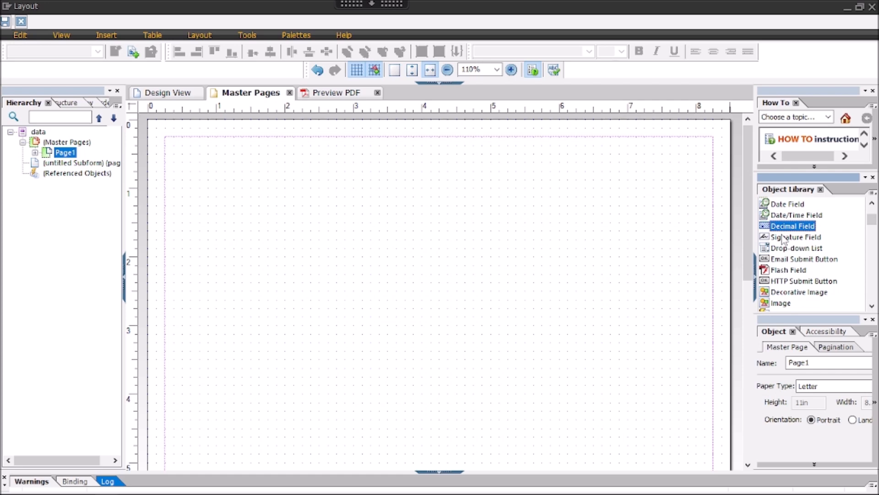
{"action": "left_click", "coordinate": [785, 239]}
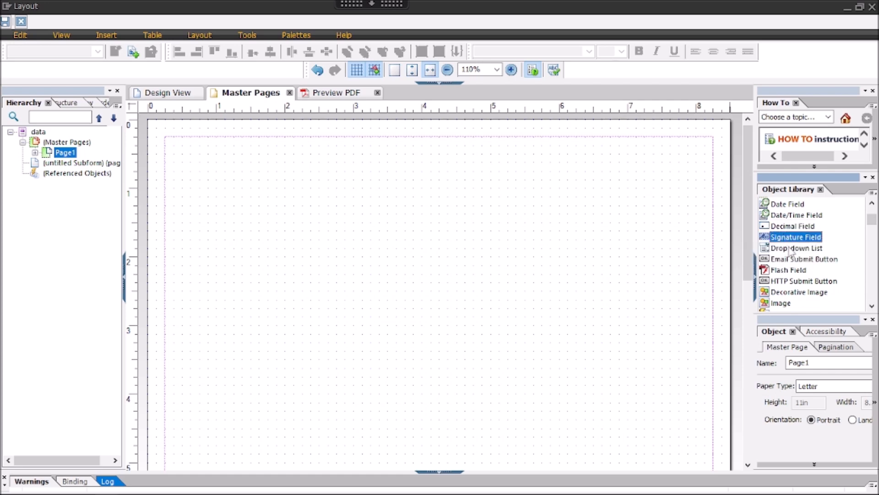
{"action": "left_click", "coordinate": [788, 249]}
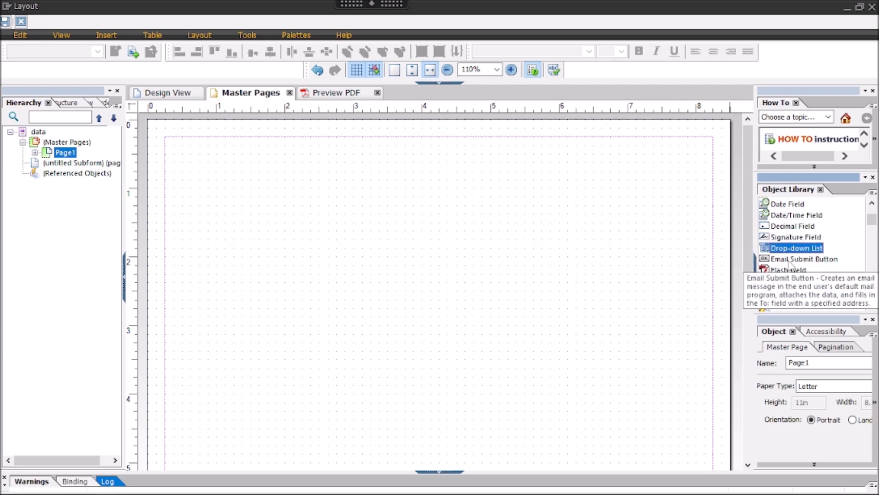
{"action": "left_click", "coordinate": [797, 259]}
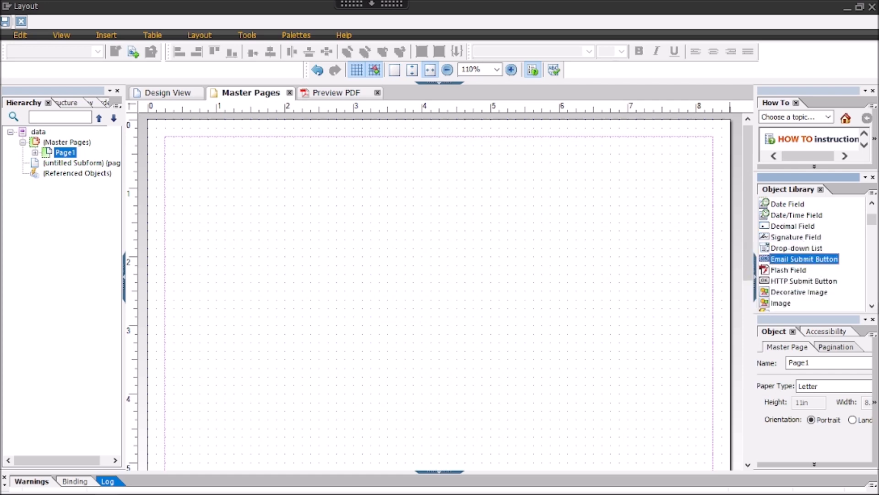
Place a standard Image object near the upper-right corner of master page Page1 and size it to 1.25 × 1 in
{"action": "left_click", "coordinate": [872, 307]}
{"action": "left_click", "coordinate": [873, 308]}
{"action": "left_click", "coordinate": [872, 308]}
{"action": "left_click", "coordinate": [873, 308]}
{"action": "left_click", "coordinate": [872, 308]}
{"action": "left_click", "coordinate": [872, 308]}
{"action": "left_click", "coordinate": [872, 308]}
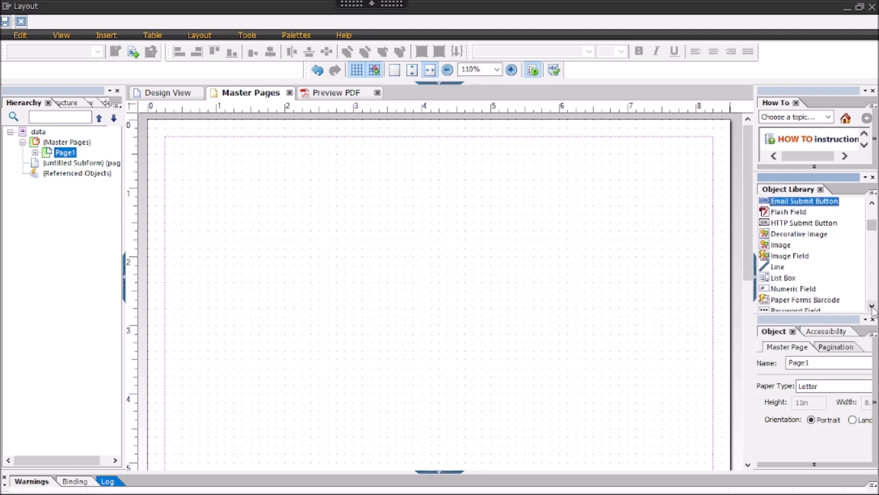
{"action": "left_click", "coordinate": [783, 247]}
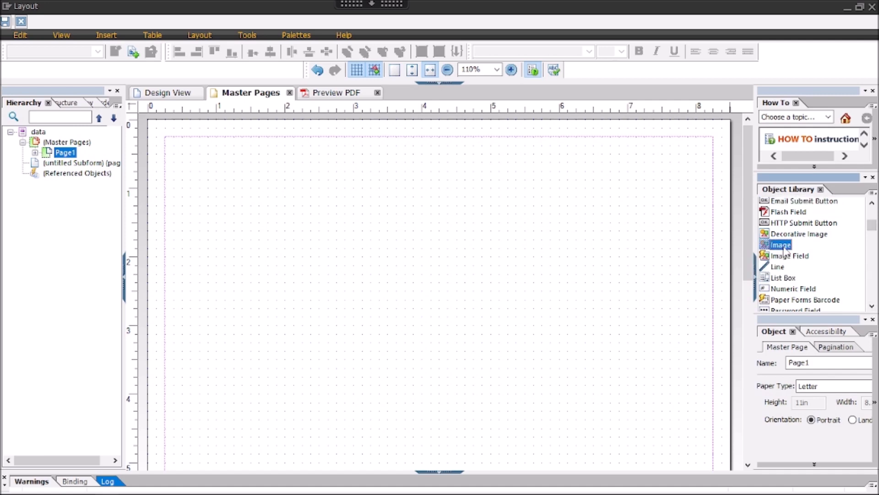
{"action": "left_click_drag", "start_coordinate": [784, 247], "coordinate": [638, 163]}
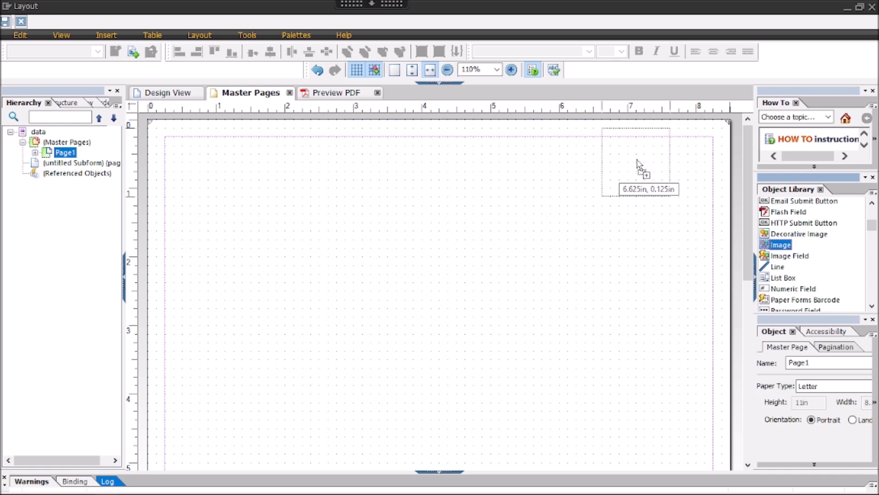
{"action": "left_click_drag", "start_coordinate": [638, 162], "coordinate": [642, 181]}
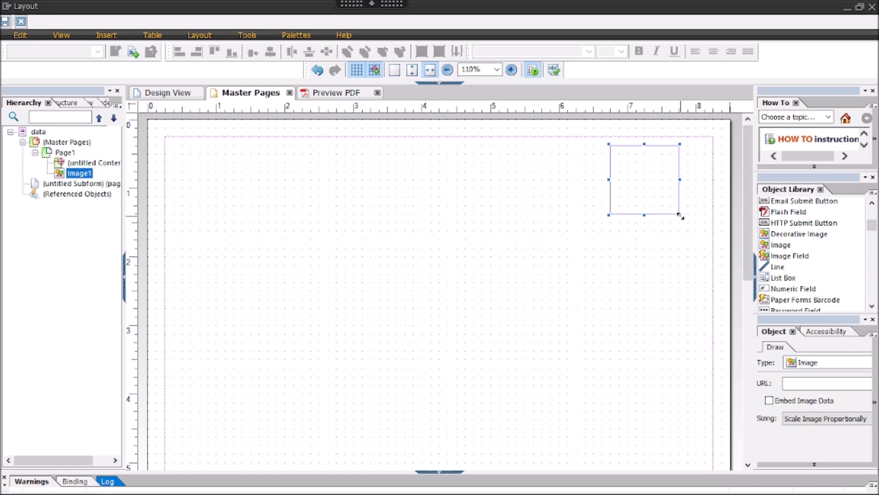
{"action": "left_click_drag", "start_coordinate": [679, 215], "coordinate": [698, 219]}
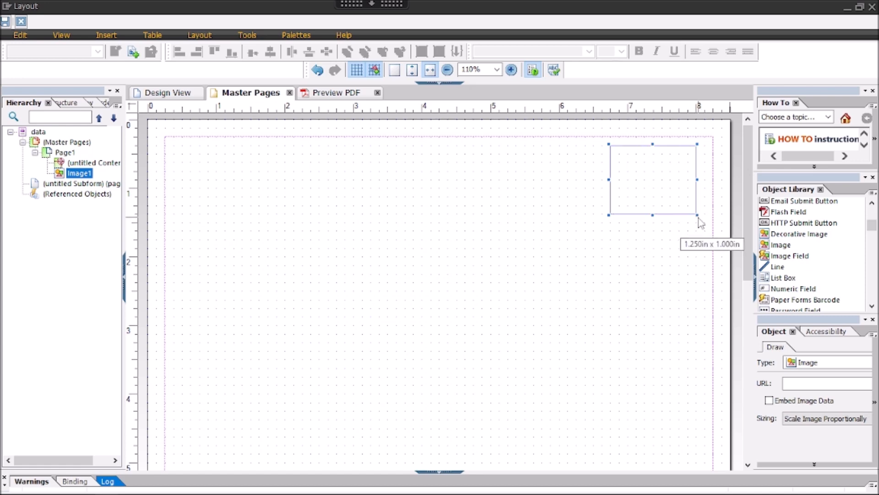
Browse the desktop for an image file for the new image object, dismissing the network connection message
{"action": "right_click", "coordinate": [646, 181]}
{"action": "left_click", "coordinate": [634, 180]}
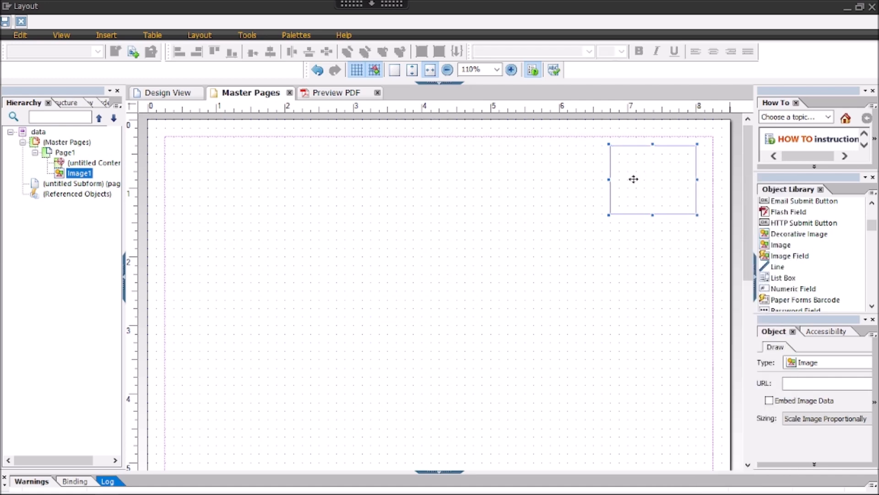
{"action": "right_click", "coordinate": [634, 180]}
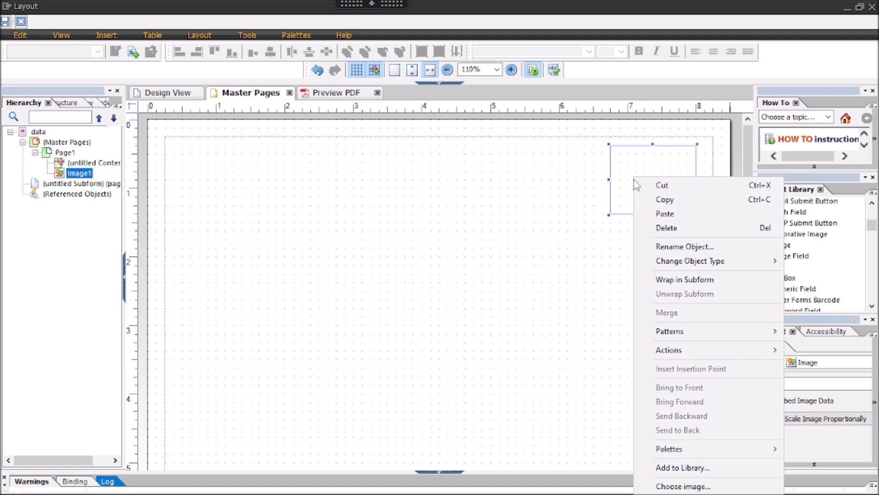
{"action": "left_click", "coordinate": [683, 486]}
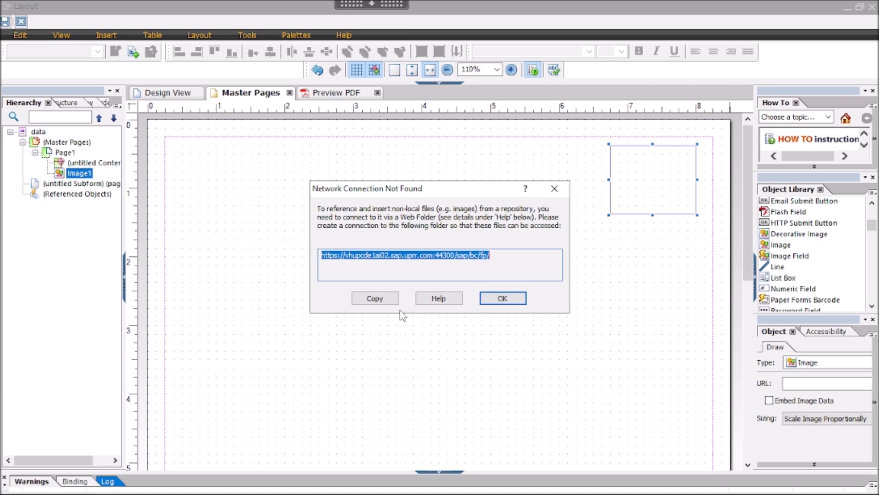
{"action": "left_click", "coordinate": [555, 188]}
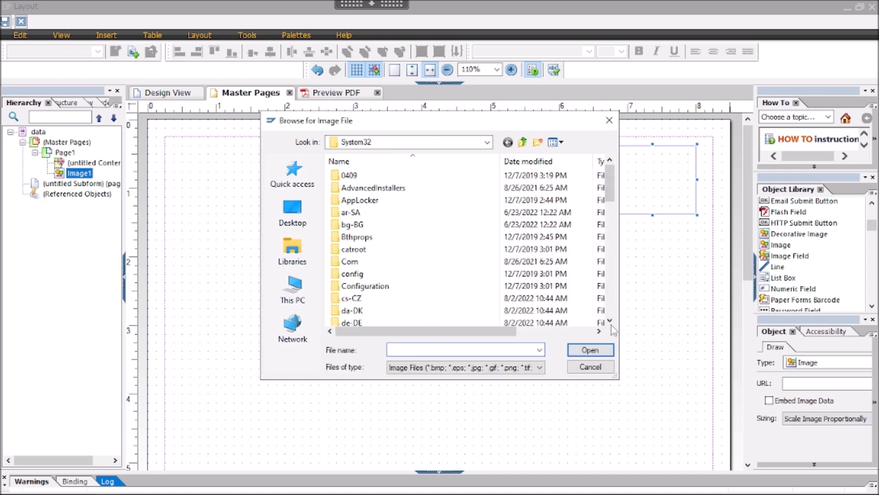
{"action": "left_click", "coordinate": [284, 211]}
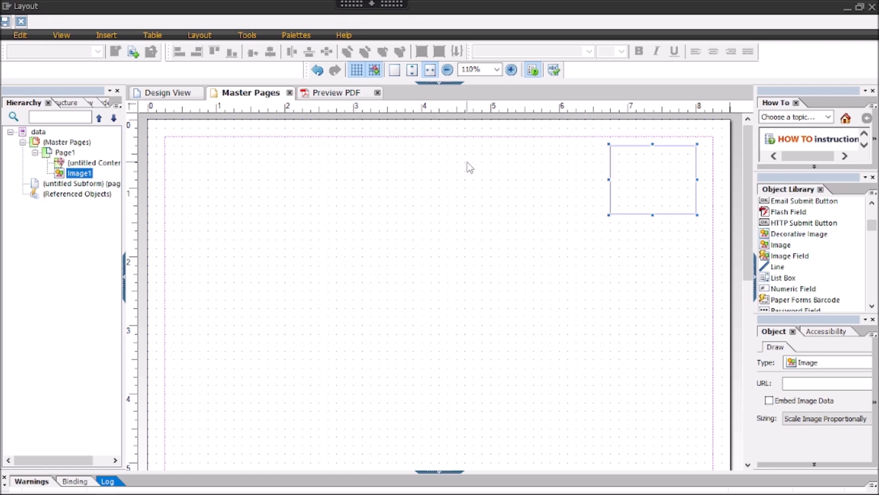
Switch to Paint with a blank picture and shrink its canvas to 95 × 102 px
{"action": "key", "text": "super+r"}
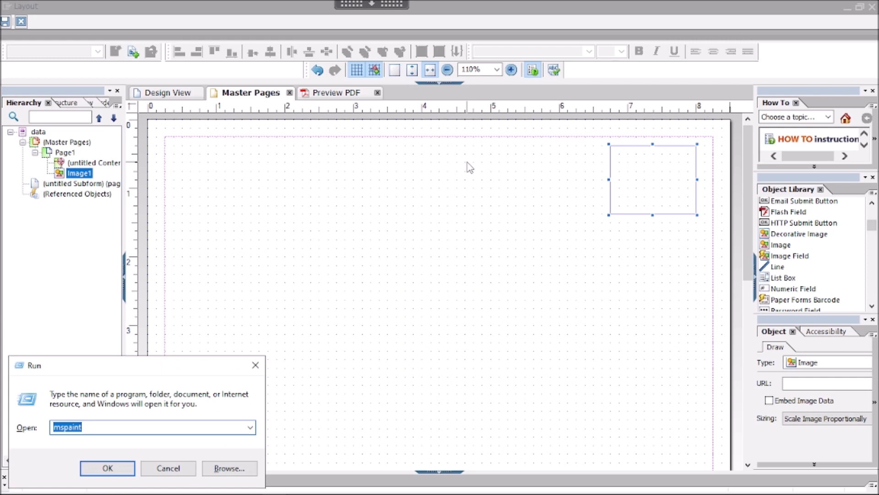
{"action": "key", "text": "Return"}
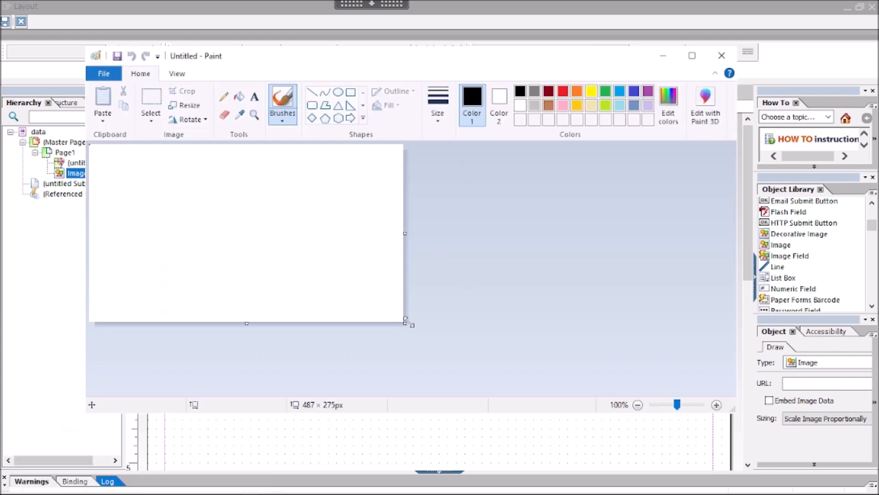
{"action": "left_click_drag", "start_coordinate": [405, 320], "coordinate": [151, 213]}
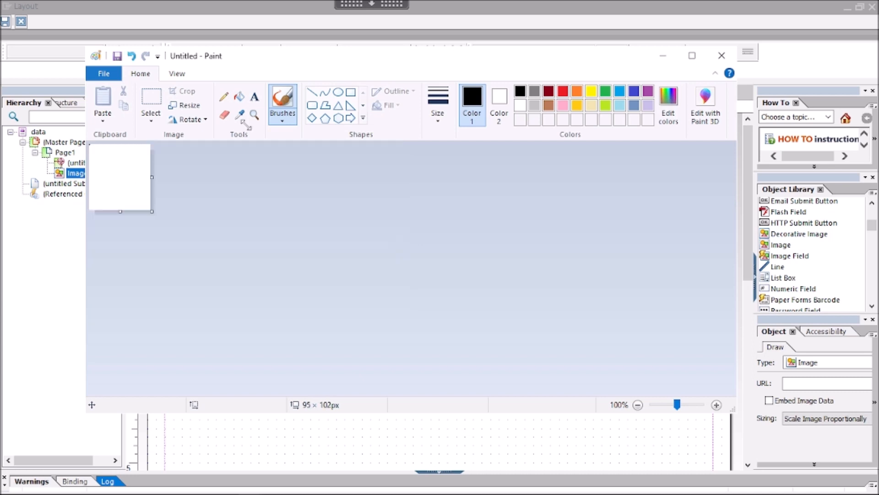
Fill the canvas with green and erase a curved, arch-shaped white stroke across it
{"action": "left_click", "coordinate": [238, 97]}
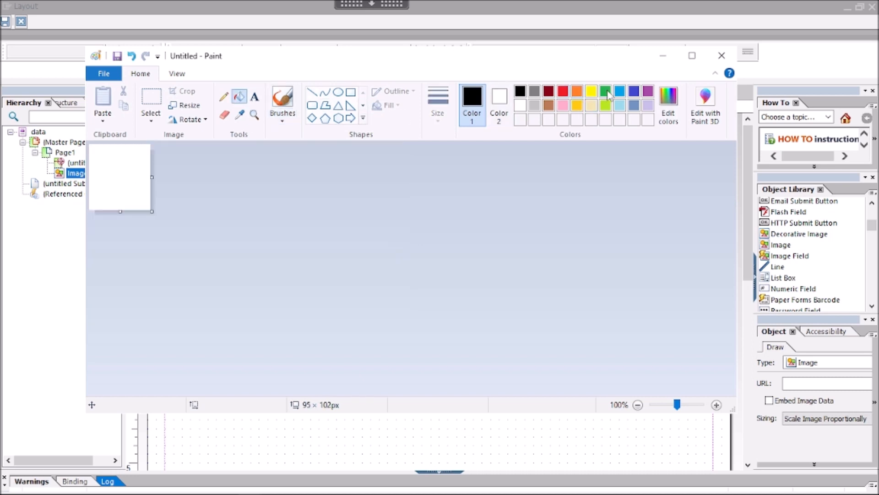
{"action": "left_click", "coordinate": [606, 93]}
{"action": "left_click", "coordinate": [142, 176]}
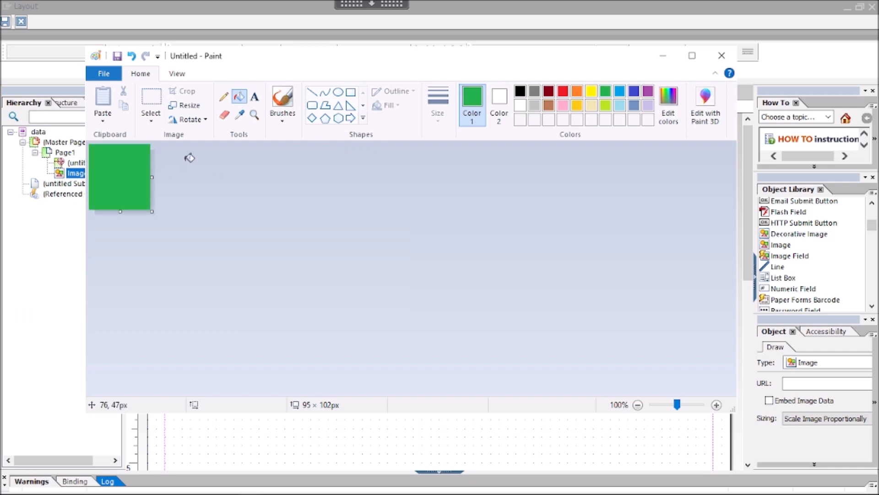
{"action": "left_click", "coordinate": [255, 97]}
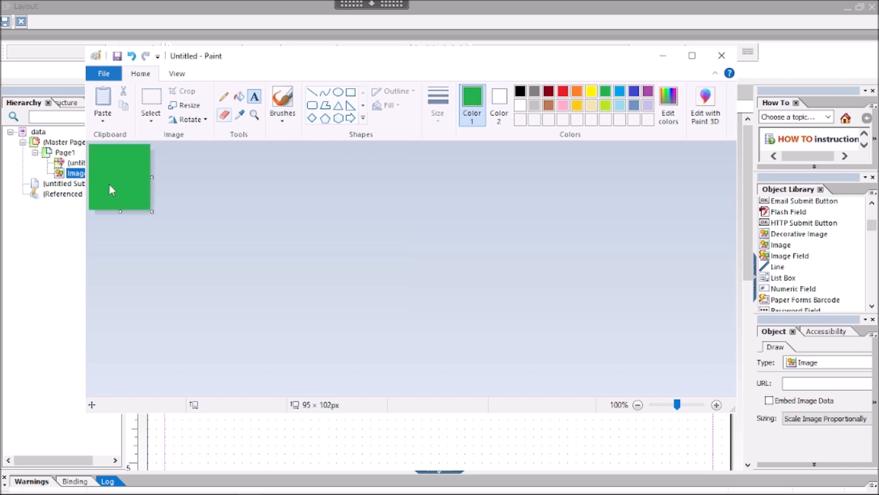
{"action": "left_click", "coordinate": [224, 114]}
{"action": "mouse_move", "coordinate": [97, 189]}
{"action": "left_mouse_down"}
{"action": "mouse_move", "coordinate": [110, 150]}
{"action": "mouse_move", "coordinate": [140, 207]}
{"action": "left_mouse_up"}
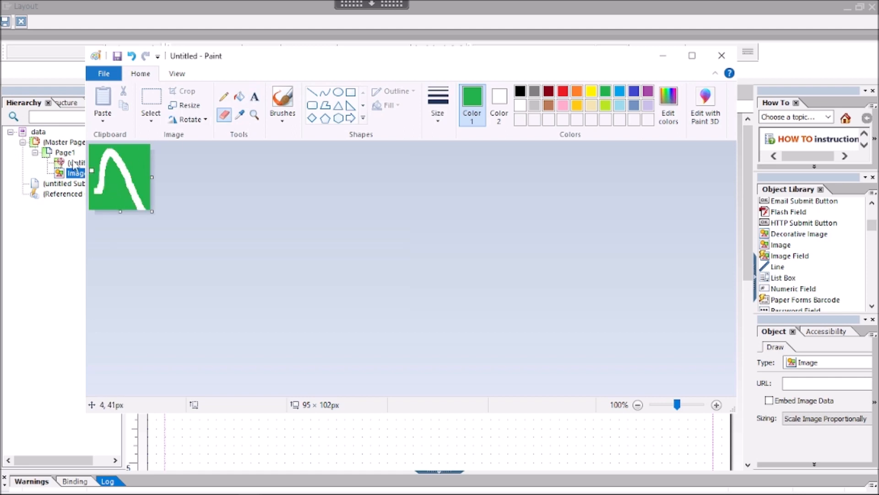
Erase a second white stroke across the green logo and save it to the desktop as the JPEG file Untitled.jpg, closing Paint
{"action": "mouse_move", "coordinate": [89, 172]}
{"action": "left_mouse_down"}
{"action": "mouse_move", "coordinate": [115, 189]}
{"action": "mouse_move", "coordinate": [204, 157]}
{"action": "left_mouse_up"}
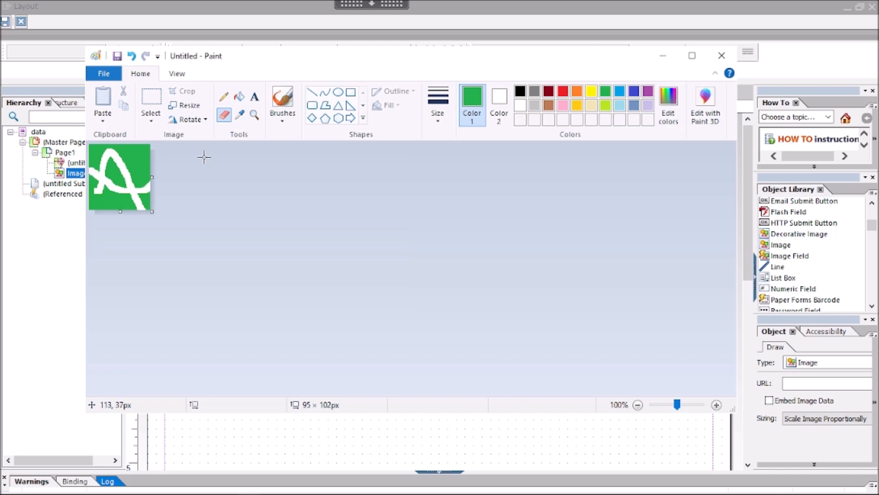
{"action": "left_click", "coordinate": [108, 76]}
{"action": "mouse_move", "coordinate": [165, 187]}
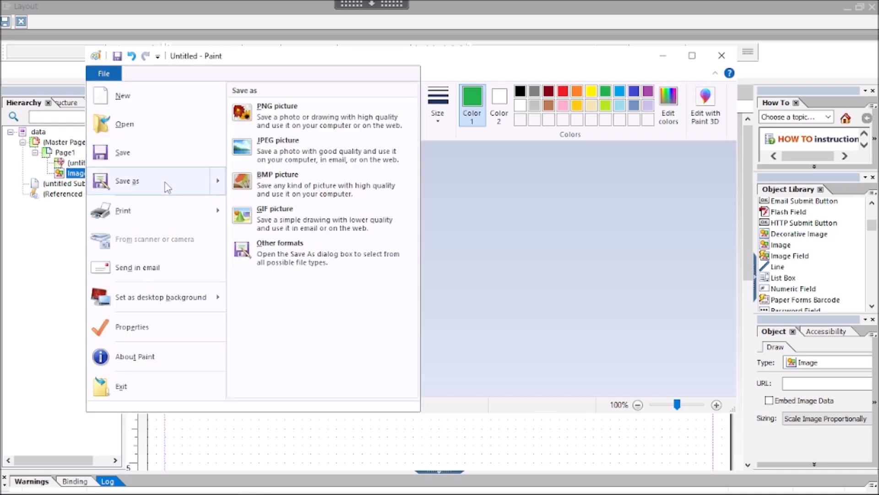
{"action": "left_click", "coordinate": [297, 153]}
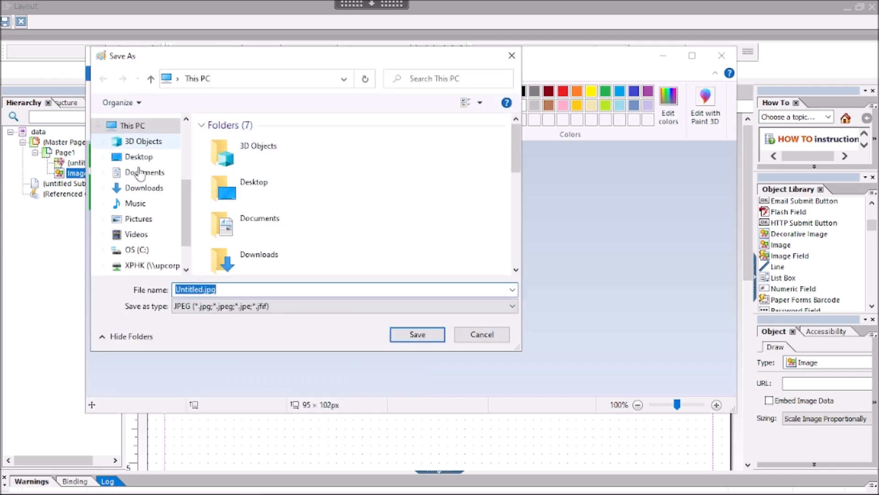
{"action": "left_click", "coordinate": [139, 157]}
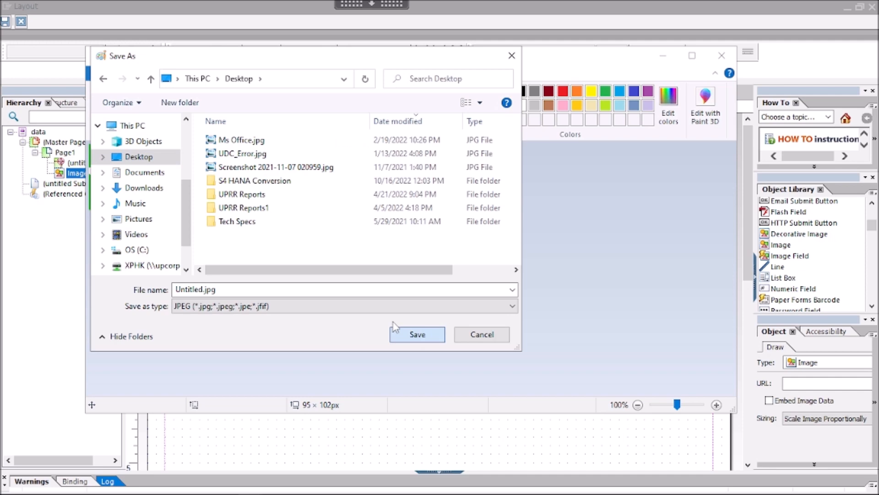
{"action": "left_click", "coordinate": [403, 334]}
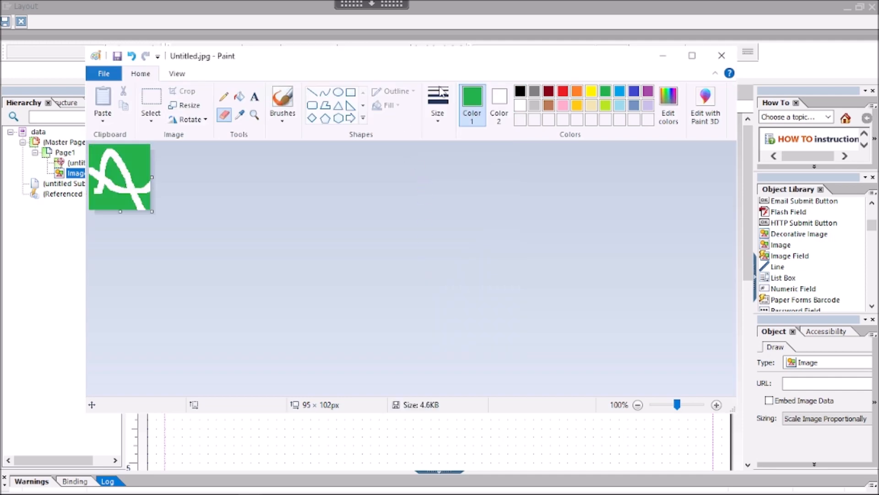
{"action": "left_click", "coordinate": [722, 55]}
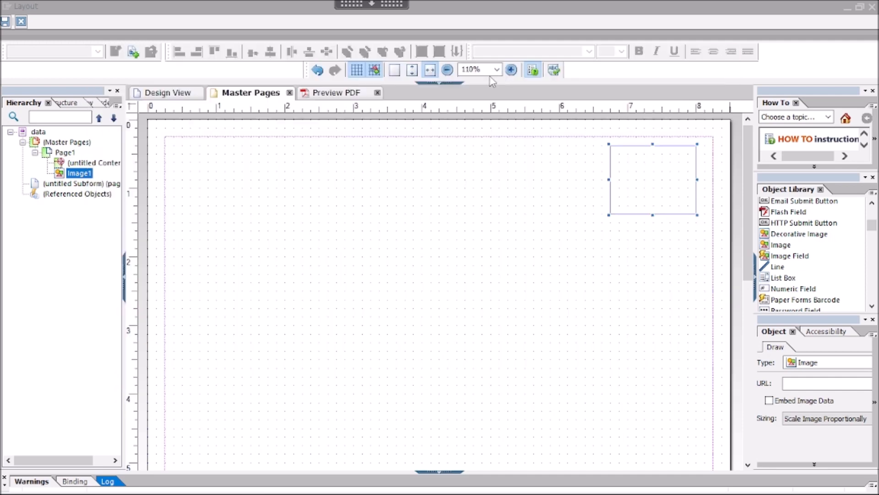
Load Untitled.jpg from the desktop into the image object on Page1, dismissing the network connection message
{"action": "double_click", "coordinate": [644, 169]}
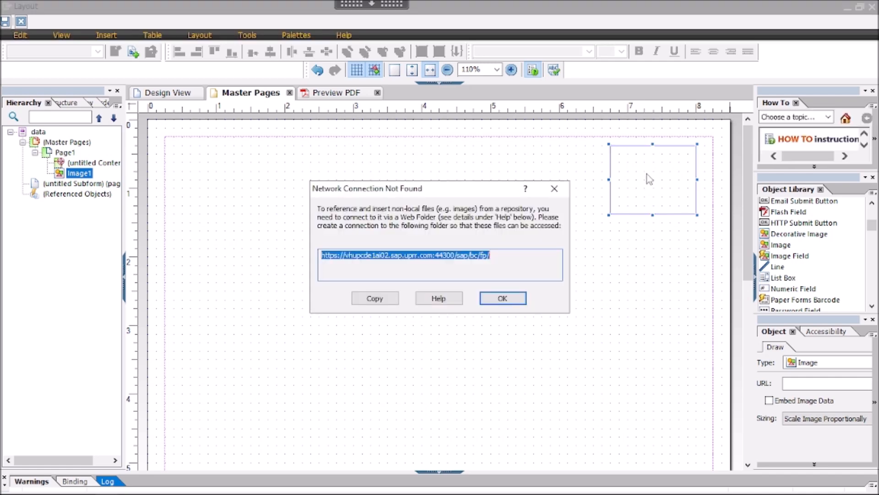
{"action": "left_click", "coordinate": [519, 300]}
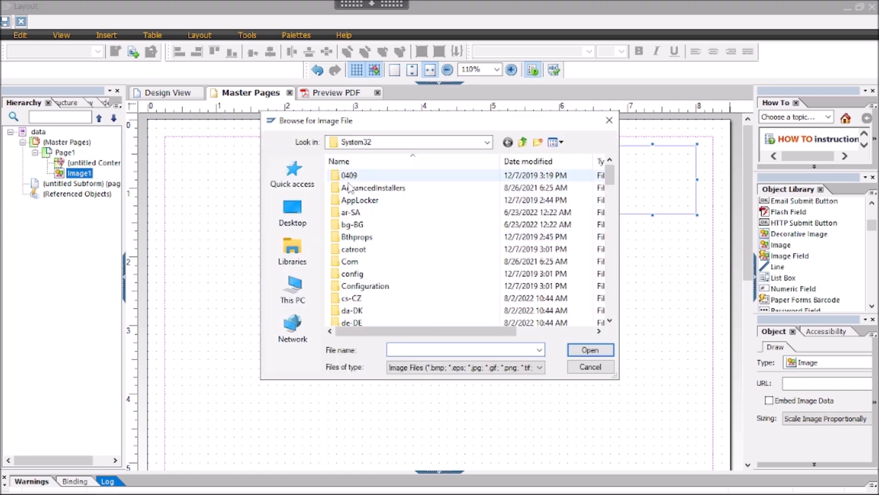
{"action": "left_click", "coordinate": [293, 211]}
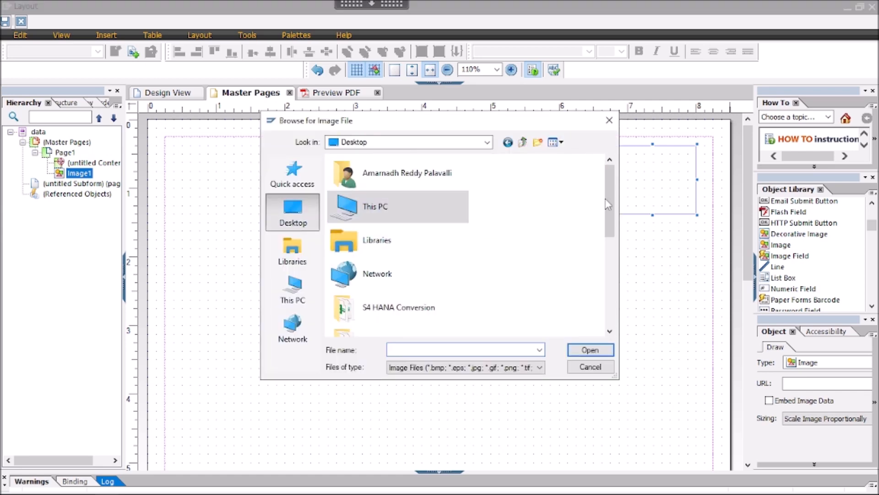
{"action": "scroll", "coordinate": [613, 253], "scroll_direction": "down", "scroll_amount": 10}
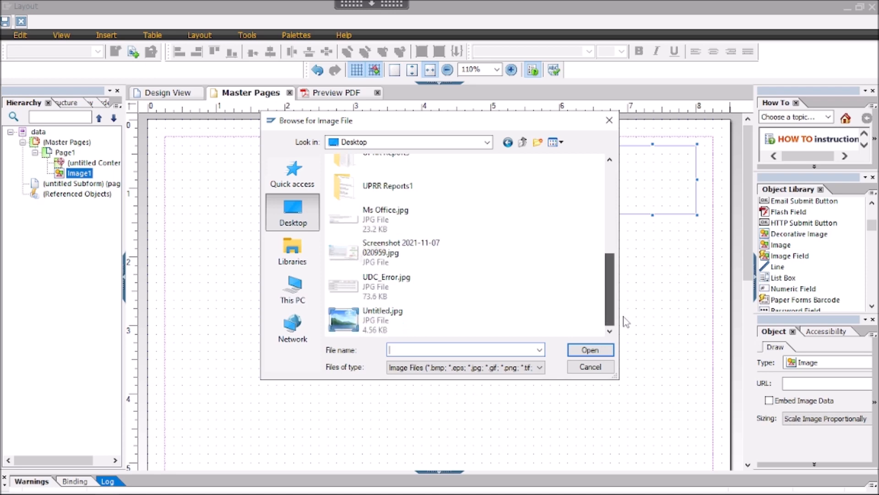
{"action": "double_click", "coordinate": [383, 323]}
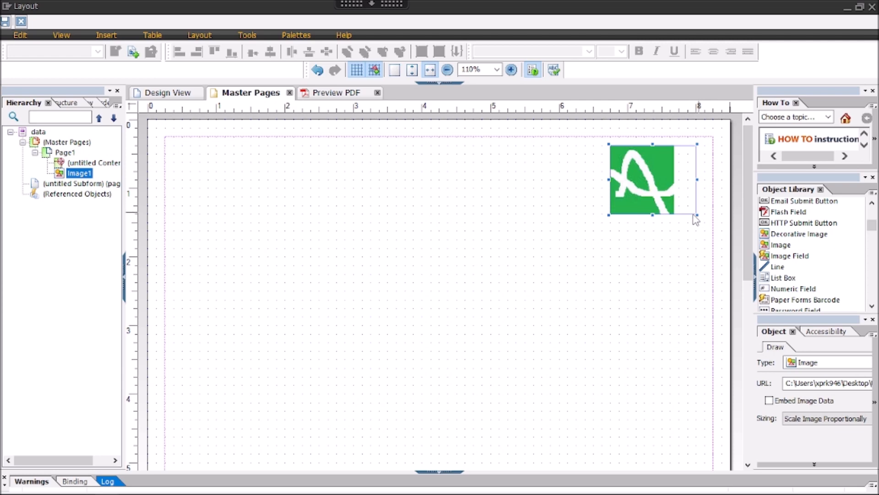
Narrow the logo's image frame to fit the picture and move it to 7.125 in, 0.375 in on the master page
{"action": "left_click_drag", "start_coordinate": [698, 214], "coordinate": [680, 215]}
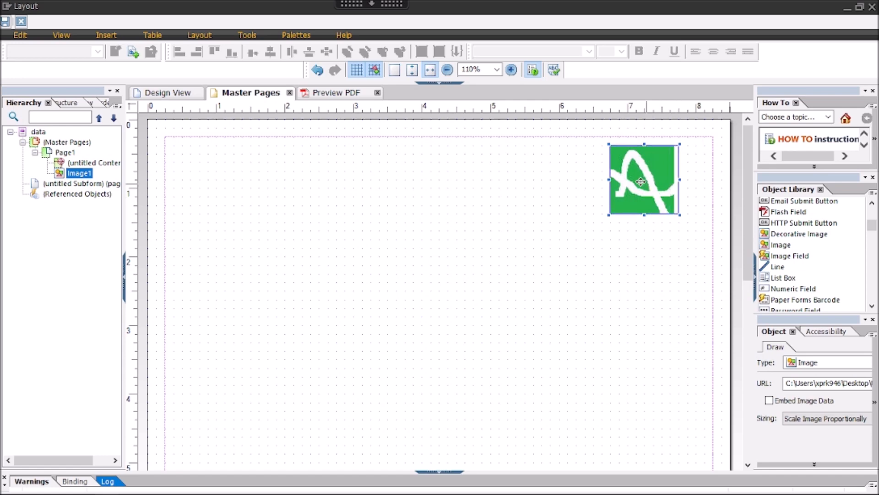
{"action": "left_click_drag", "start_coordinate": [667, 177], "coordinate": [664, 181]}
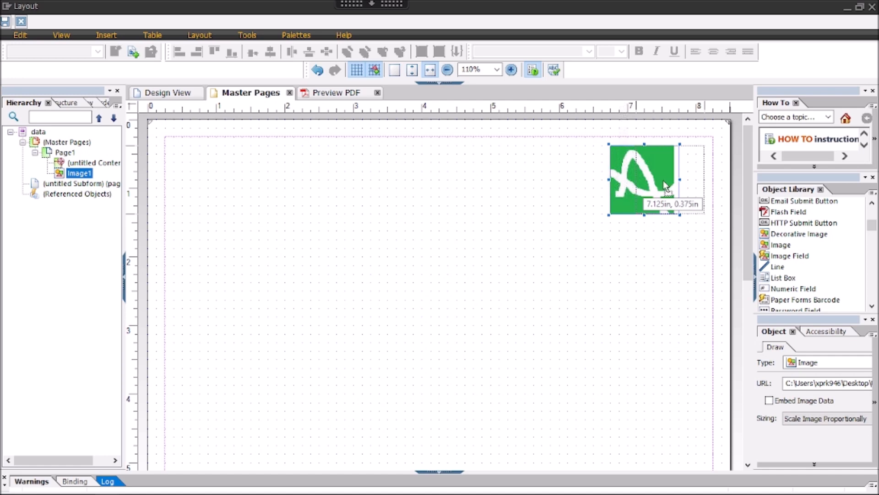
{"action": "left_click_drag", "start_coordinate": [663, 180], "coordinate": [663, 180]}
{"action": "left_click", "coordinate": [666, 248]}
{"action": "left_click", "coordinate": [692, 191]}
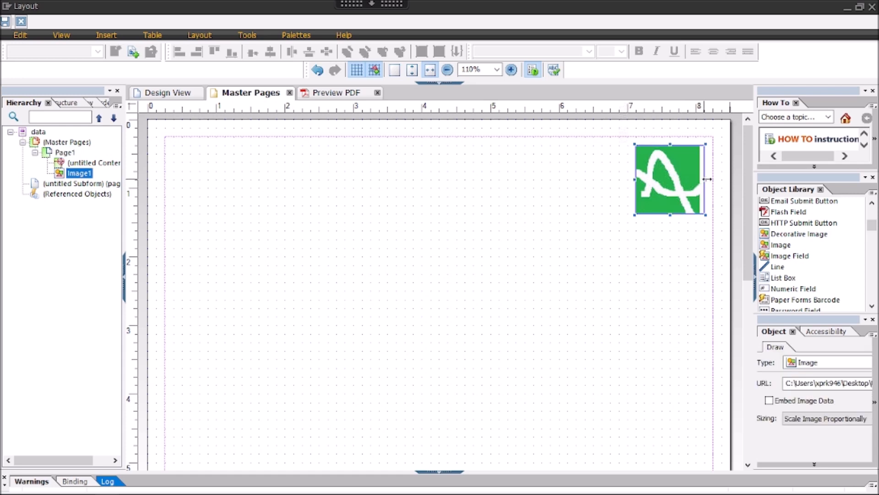
{"action": "left_click_drag", "start_coordinate": [706, 180], "coordinate": [706, 183]}
{"action": "left_click", "coordinate": [664, 269]}
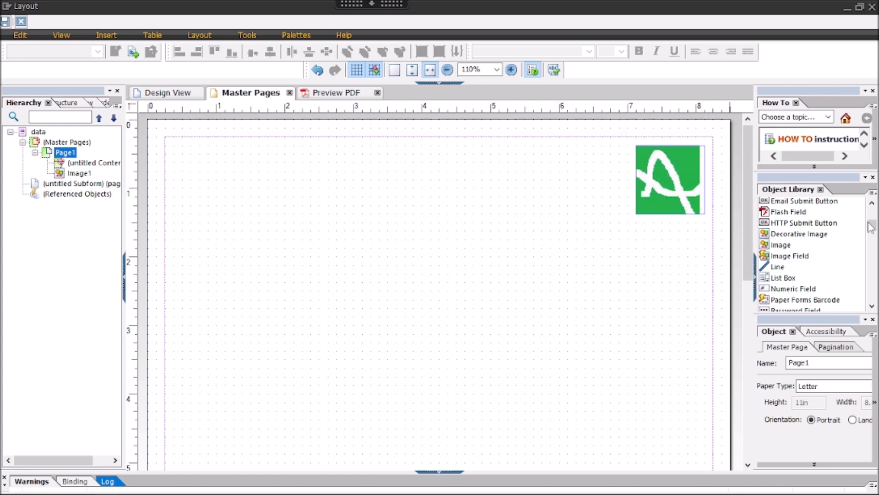
Place a standard Text object near the top centre of Page1 and enlarge its frame, dismissing the Expand to Fit tip
{"action": "scroll", "coordinate": [873, 228], "scroll_direction": "up", "scroll_amount": 5}
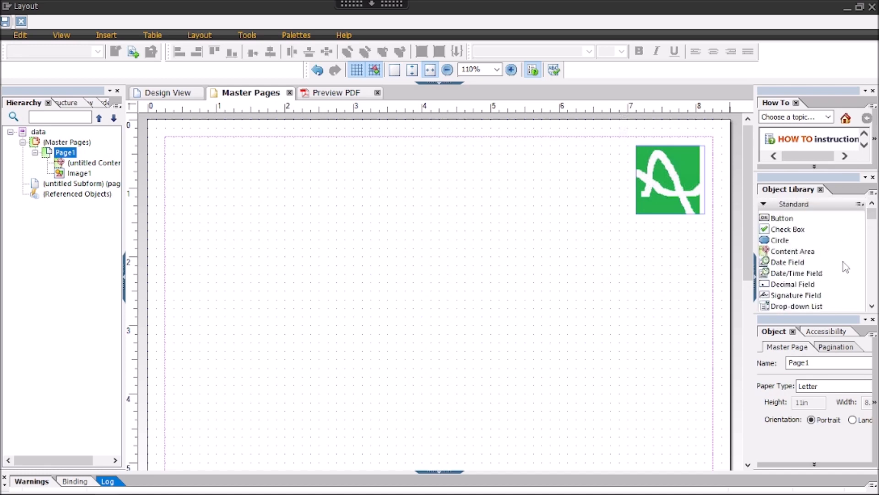
{"action": "scroll", "coordinate": [807, 261], "scroll_direction": "down", "scroll_amount": 5}
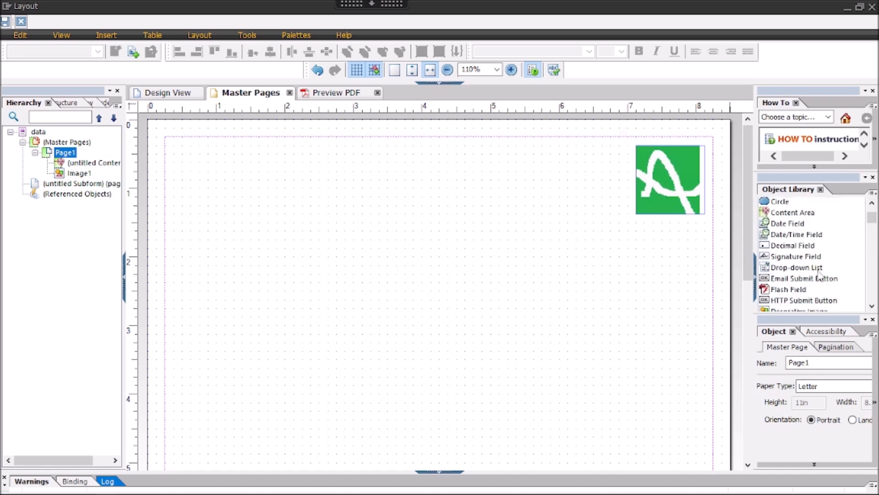
{"action": "scroll", "coordinate": [821, 274], "scroll_direction": "down", "scroll_amount": 5}
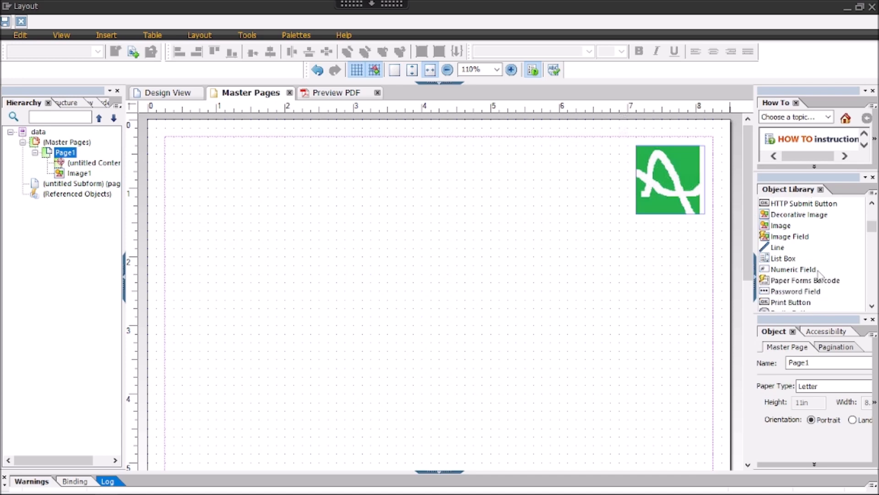
{"action": "scroll", "coordinate": [821, 275], "scroll_direction": "down", "scroll_amount": 3}
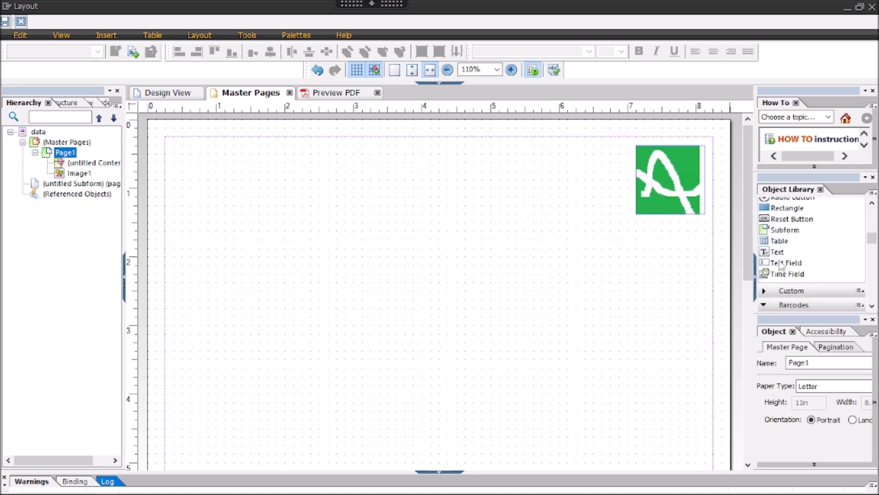
{"action": "left_click", "coordinate": [777, 253]}
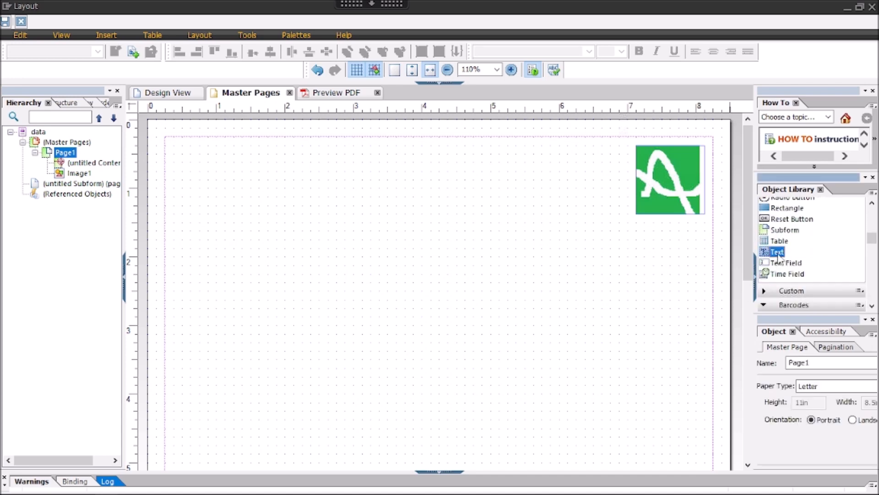
{"action": "left_click", "coordinate": [410, 164]}
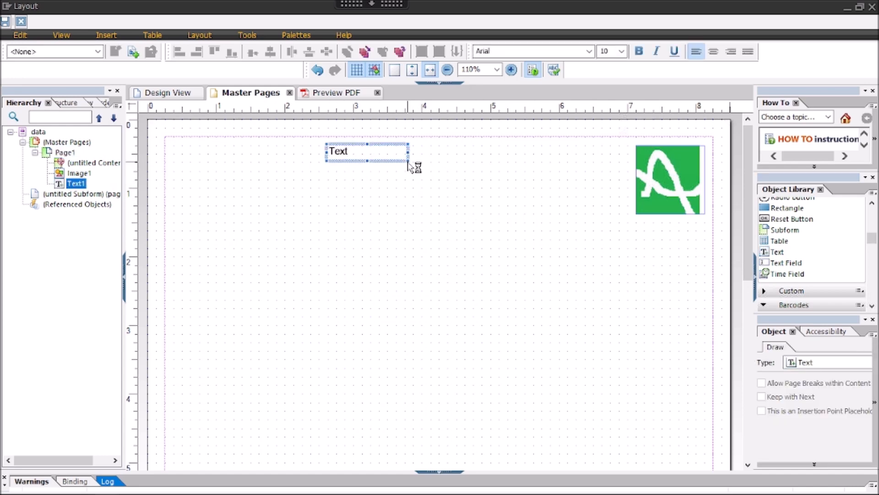
{"action": "left_click_drag", "start_coordinate": [408, 159], "coordinate": [398, 155]}
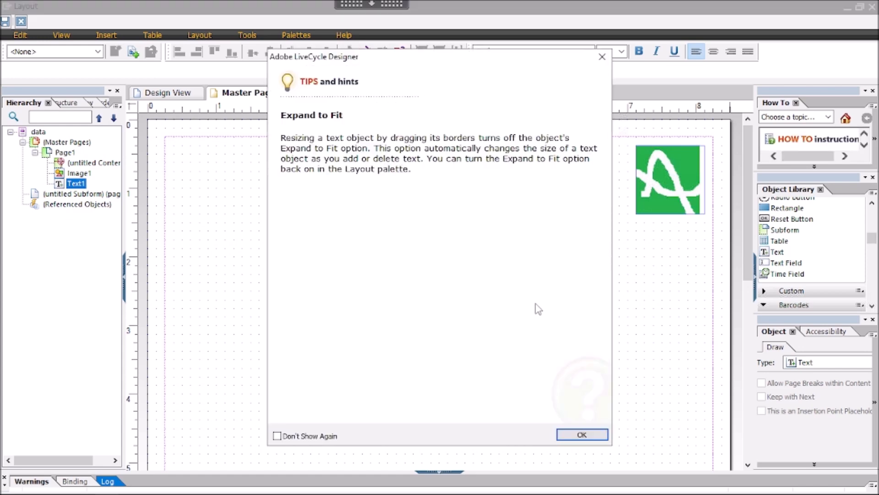
{"action": "key", "text": "Return"}
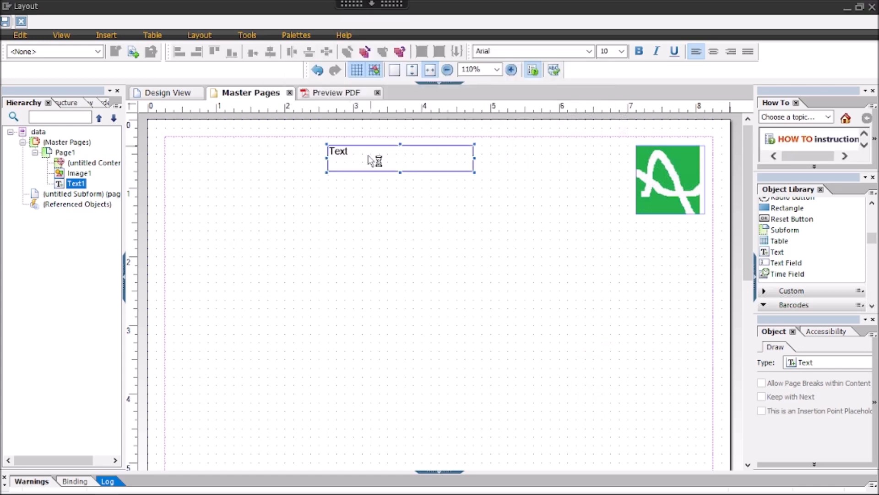
Replace the new text object's placeholder text with "Material Print Document"
{"action": "double_click", "coordinate": [409, 157]}
{"action": "left_click_drag", "start_coordinate": [408, 157], "coordinate": [308, 160]}
{"action": "left_click", "coordinate": [371, 161]}
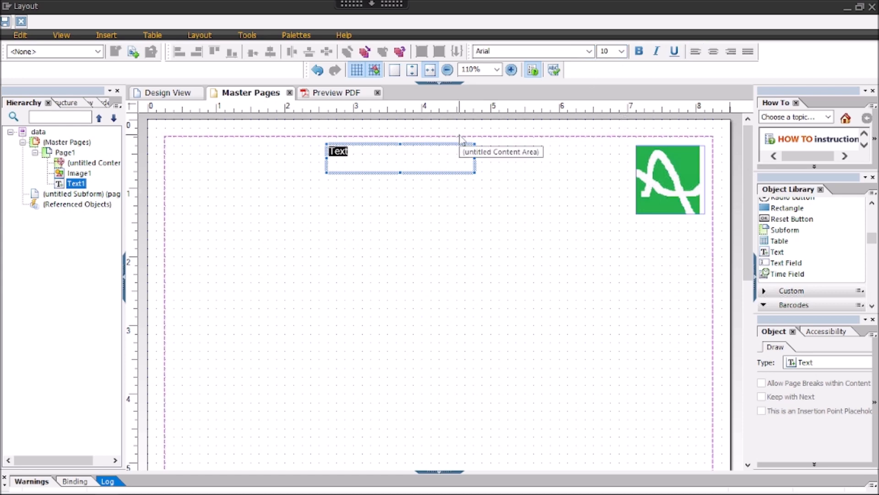
{"action": "key", "text": "Delete"}
{"action": "type", "text": "Ma"}
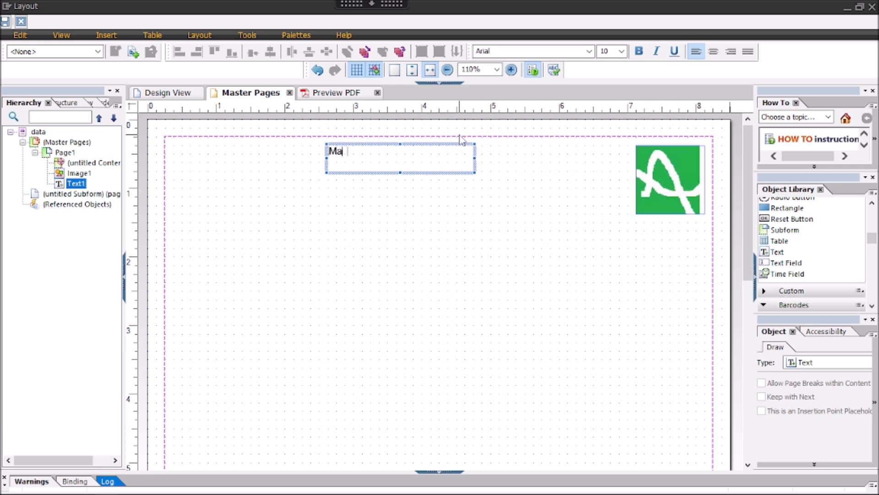
{"action": "type", "text": "terial Prin"}
{"action": "type", "text": "C"}
{"action": "key", "text": "BackSpace"}
{"action": "key", "text": "BackSpace"}
{"action": "type", "text": "Document"}
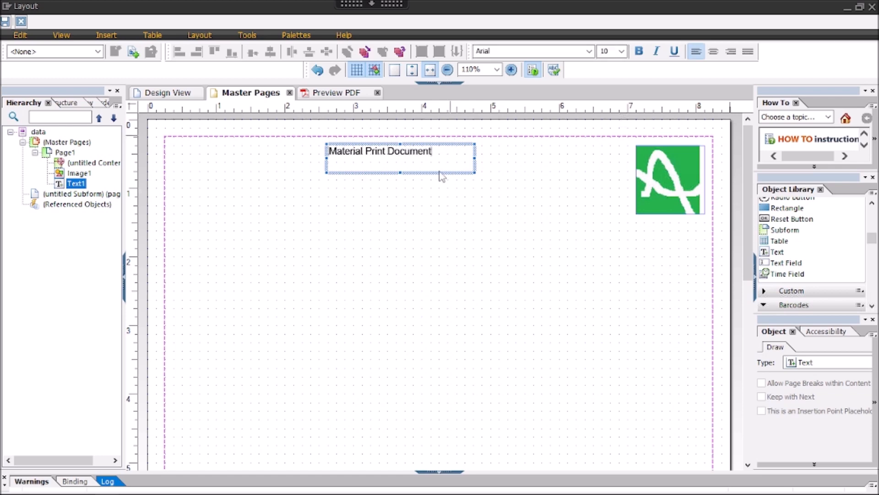
Make the "Material Print Document" title bold and underlined, and shift its frame slightly towards the logo
{"action": "left_click_drag", "start_coordinate": [435, 151], "coordinate": [328, 152]}
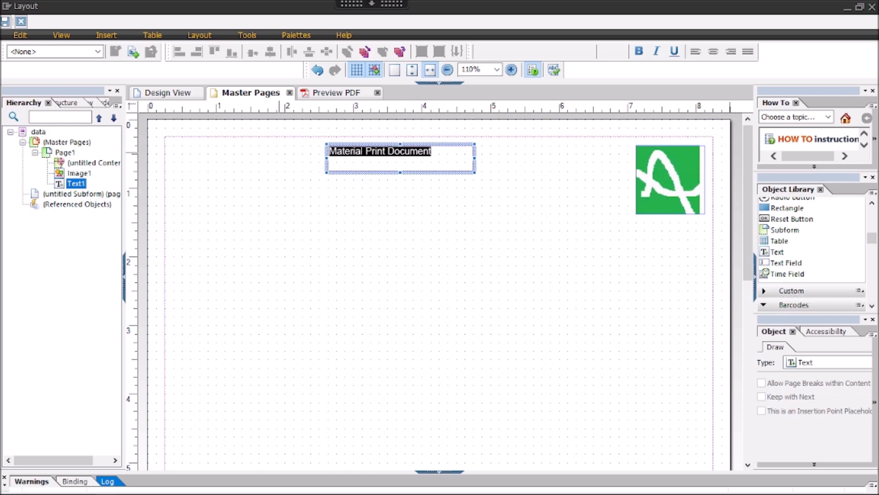
{"action": "left_click", "coordinate": [640, 52]}
{"action": "left_click", "coordinate": [675, 51]}
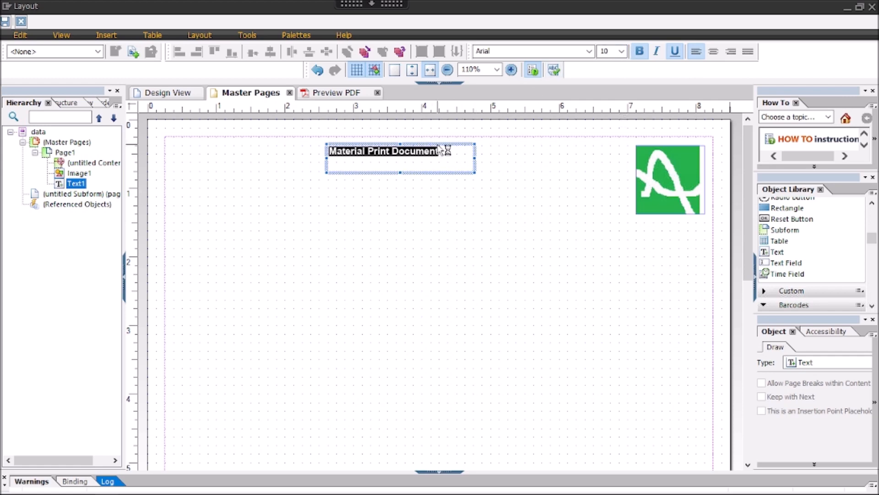
{"action": "left_click_drag", "start_coordinate": [440, 146], "coordinate": [464, 145]}
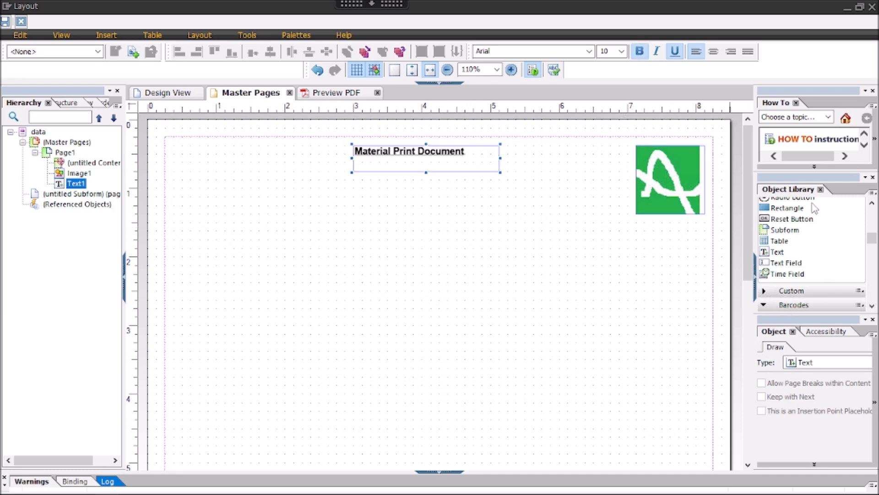
Show the title's accessibility properties and collapse the Standard and Barcodes groups of the object library
{"action": "left_click", "coordinate": [823, 331]}
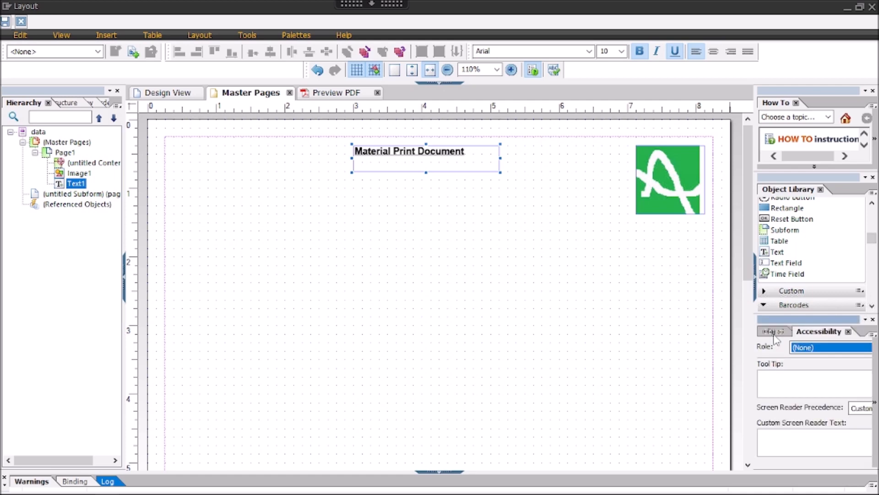
{"action": "left_click", "coordinate": [774, 331]}
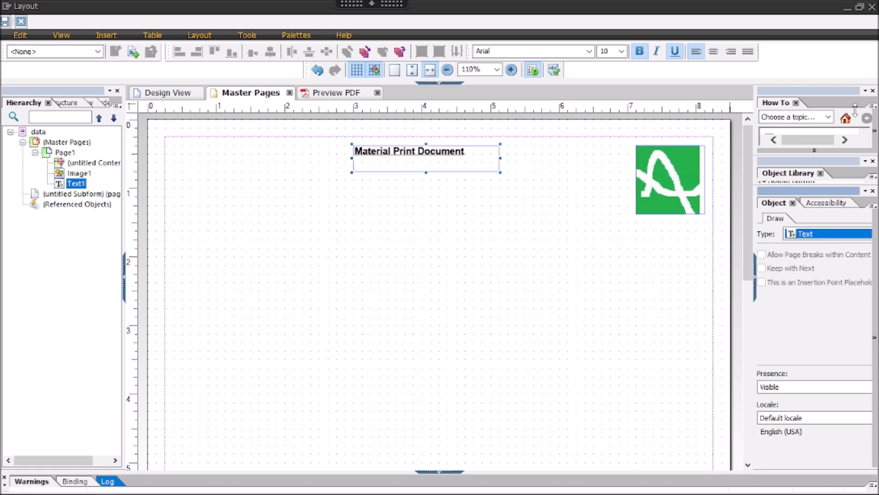
{"action": "left_click", "coordinate": [827, 203]}
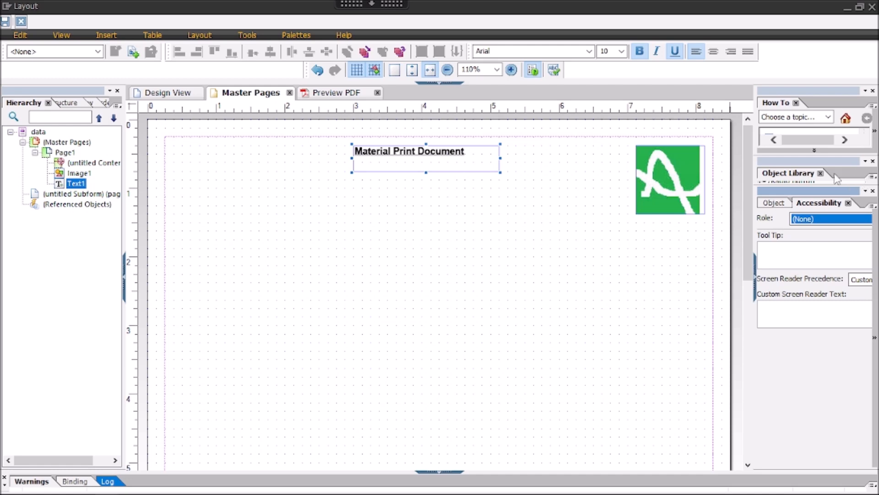
{"action": "left_click", "coordinate": [796, 181]}
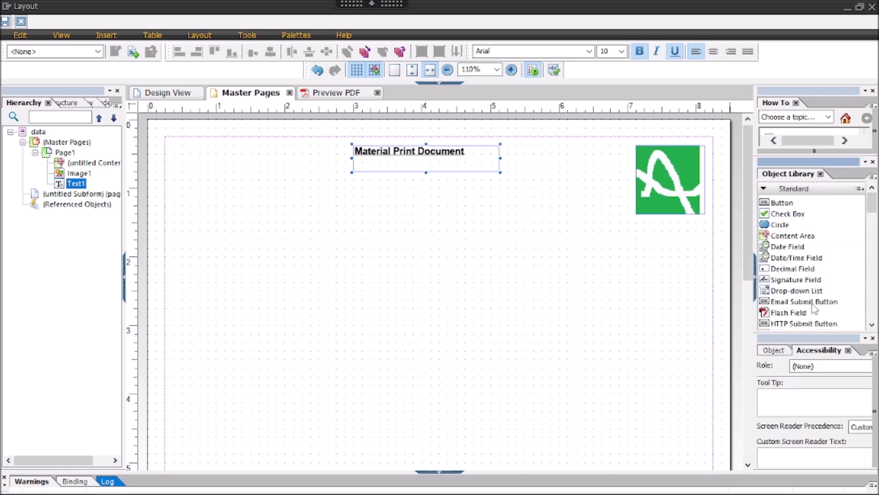
{"action": "left_click", "coordinate": [763, 188]}
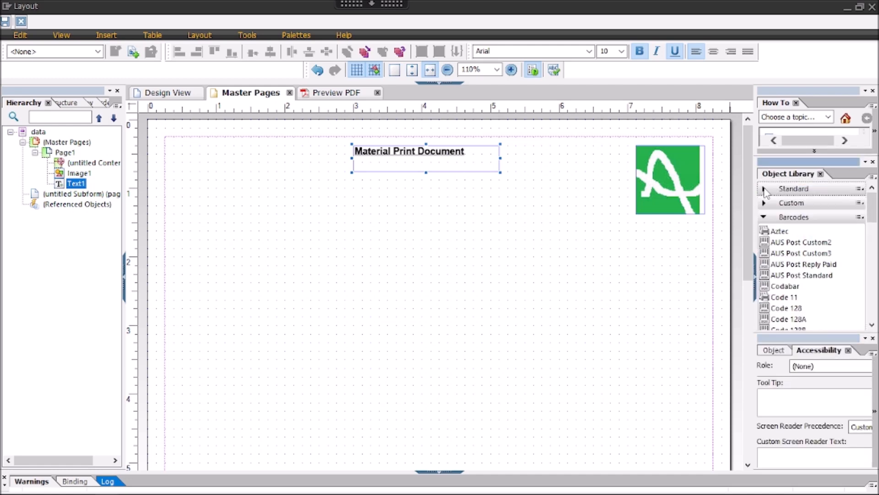
{"action": "left_click", "coordinate": [763, 218]}
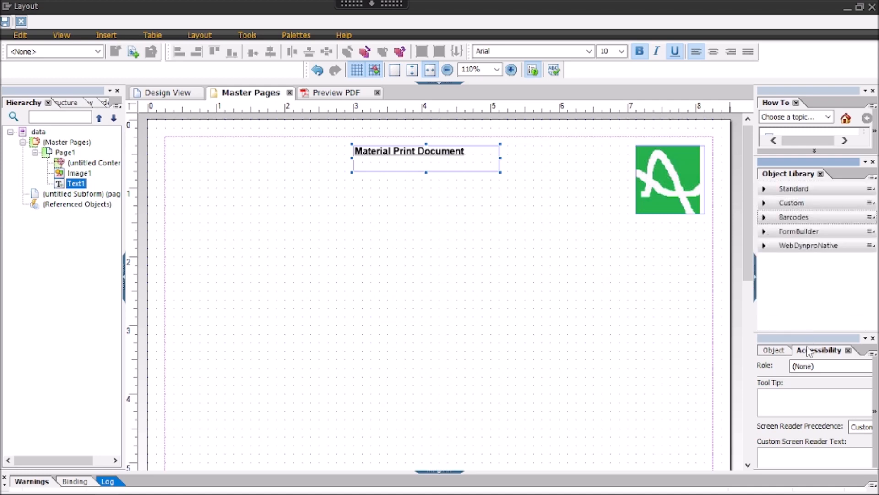
Enlarge the properties palette and show the object properties of the title text, followed by those of master page Page1
{"action": "left_click_drag", "start_coordinate": [804, 328], "coordinate": [802, 288]}
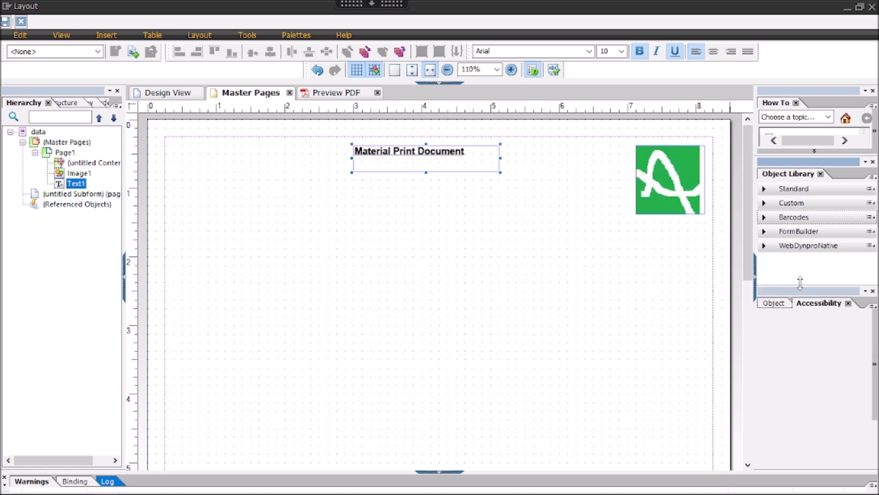
{"action": "left_click", "coordinate": [778, 303]}
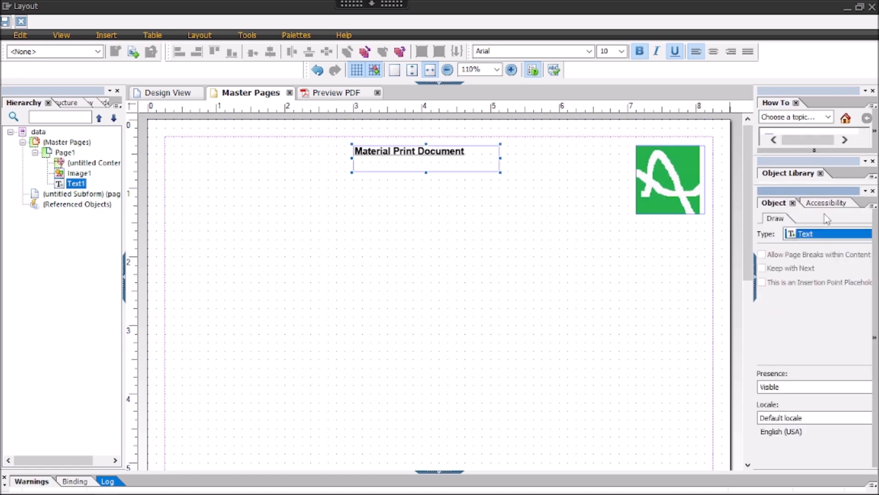
{"action": "left_click", "coordinate": [440, 208]}
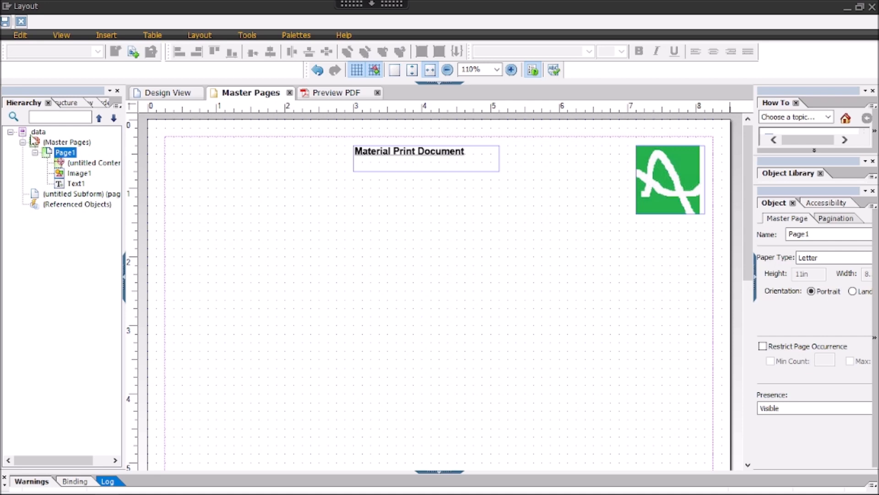
Add a new page under the data root and select the untitled subforms of page 1 and page 2 in turn
{"action": "right_click", "coordinate": [38, 133]}
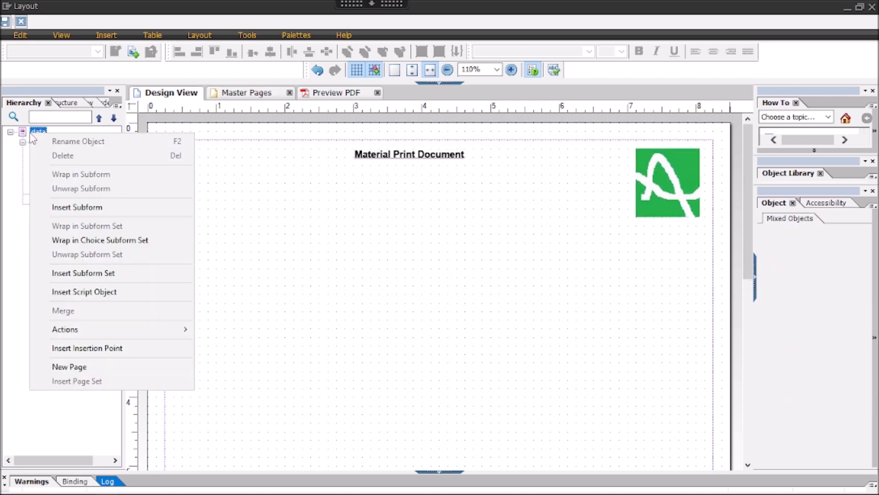
{"action": "left_click", "coordinate": [105, 368]}
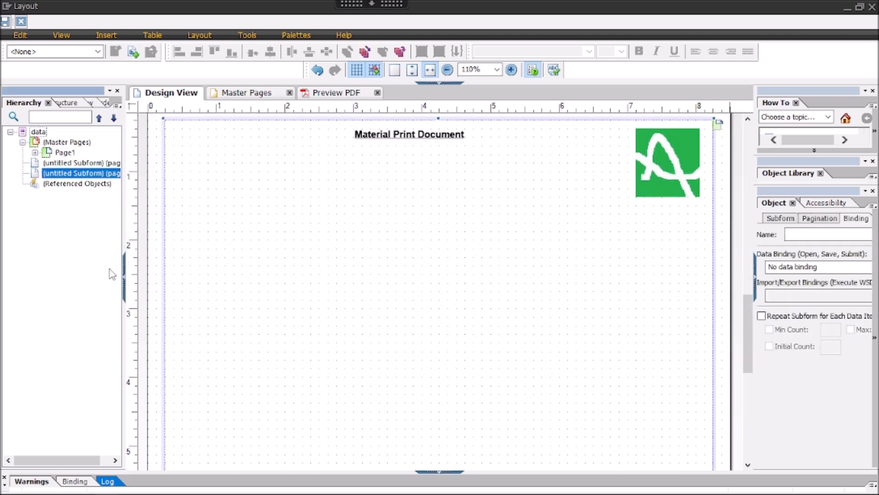
{"action": "left_click", "coordinate": [61, 166]}
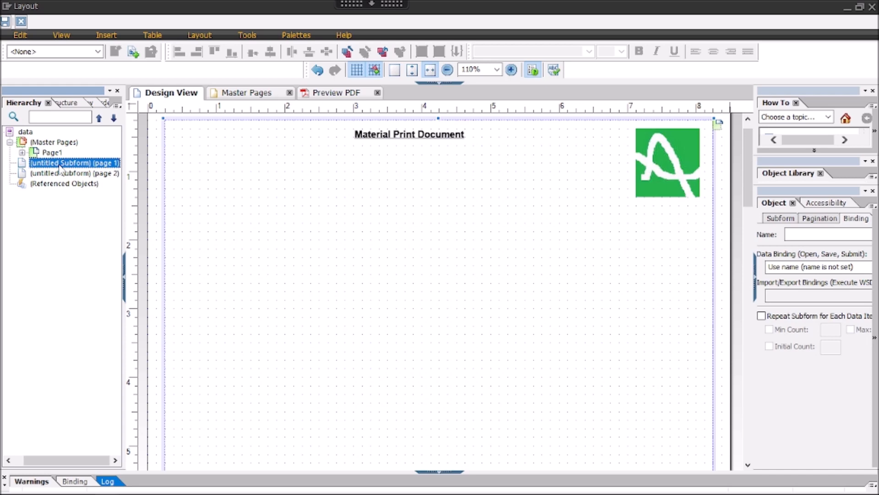
{"action": "left_click", "coordinate": [78, 165]}
{"action": "left_click", "coordinate": [24, 165]}
{"action": "left_click", "coordinate": [98, 164]}
{"action": "left_click", "coordinate": [57, 174]}
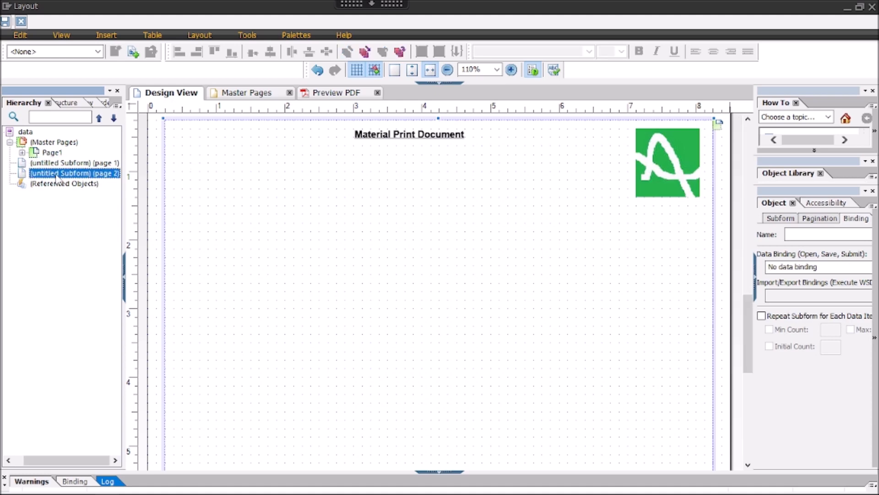
Rename the untitled page 1 subform as PAGE1 and select the page 2 subform
{"action": "left_click", "coordinate": [84, 164]}
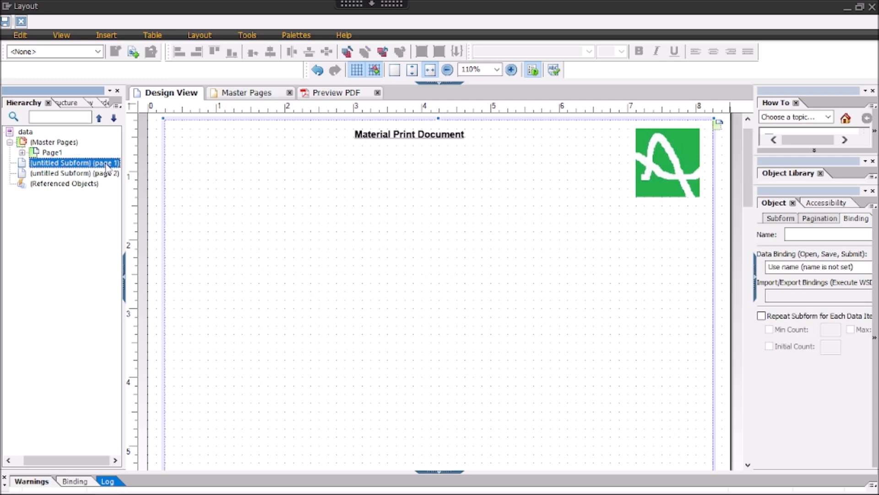
{"action": "left_click", "coordinate": [96, 164]}
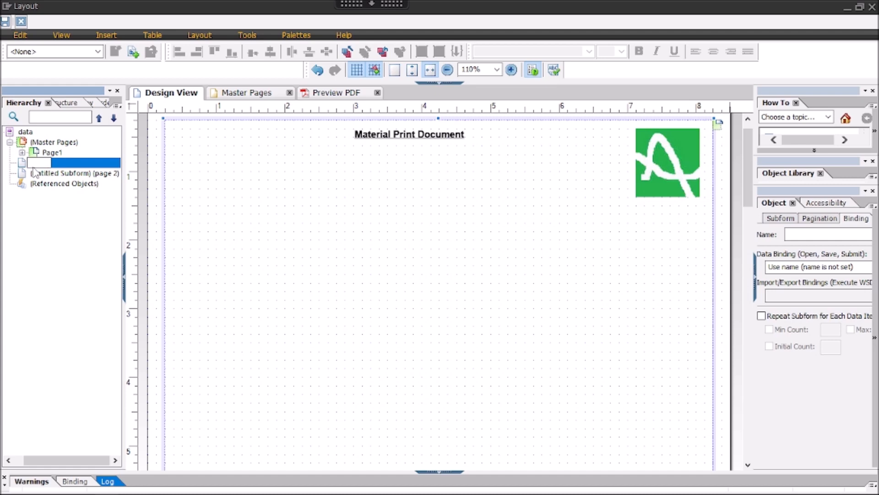
{"action": "type", "text": "PAGE1"}
{"action": "left_click", "coordinate": [56, 176]}
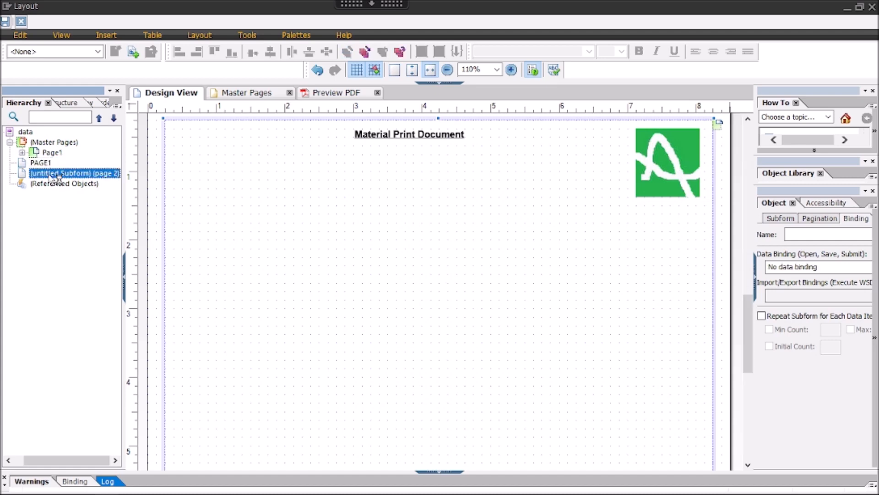
Rename the untitled subform for page 2 as PAGE2
{"action": "left_click", "coordinate": [50, 177]}
{"action": "type", "text": "PAGE2"}
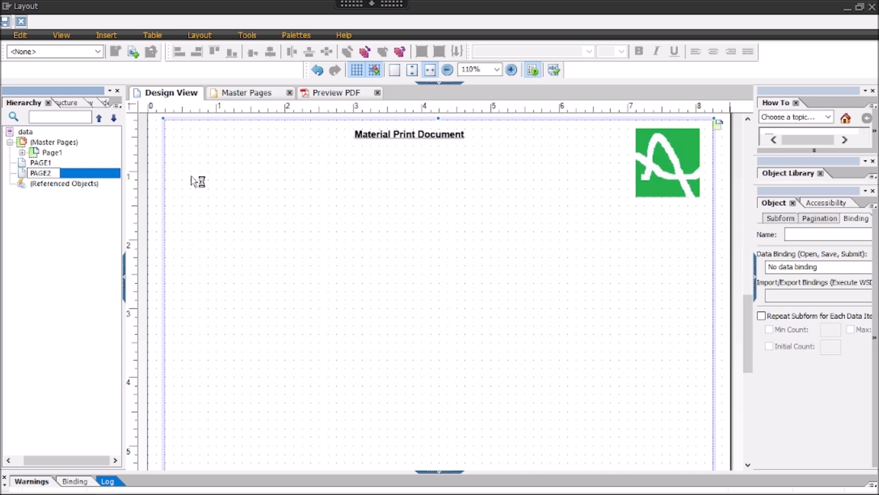
{"action": "key", "text": "Return"}
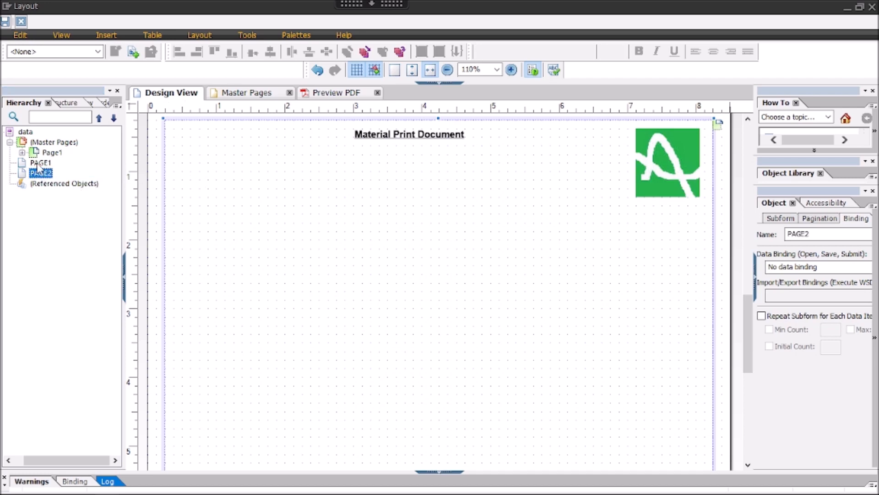
Examine PAGE1, PAGE2 and the objects contained in the Page1 master page
{"action": "left_click", "coordinate": [39, 163]}
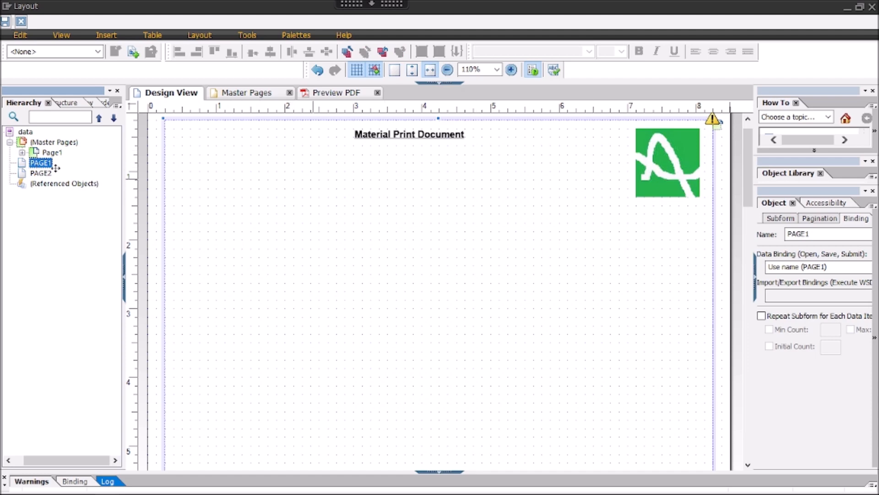
{"action": "left_click", "coordinate": [41, 174]}
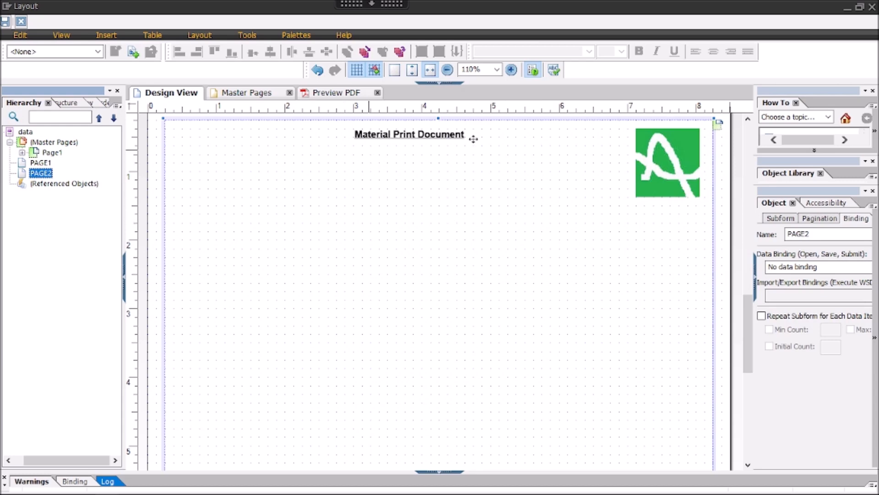
{"action": "left_click", "coordinate": [22, 153]}
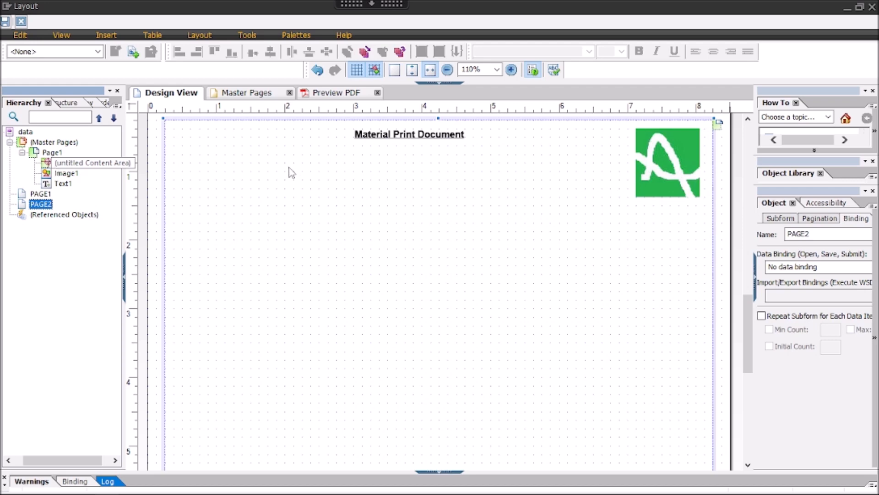
{"action": "left_click", "coordinate": [46, 195]}
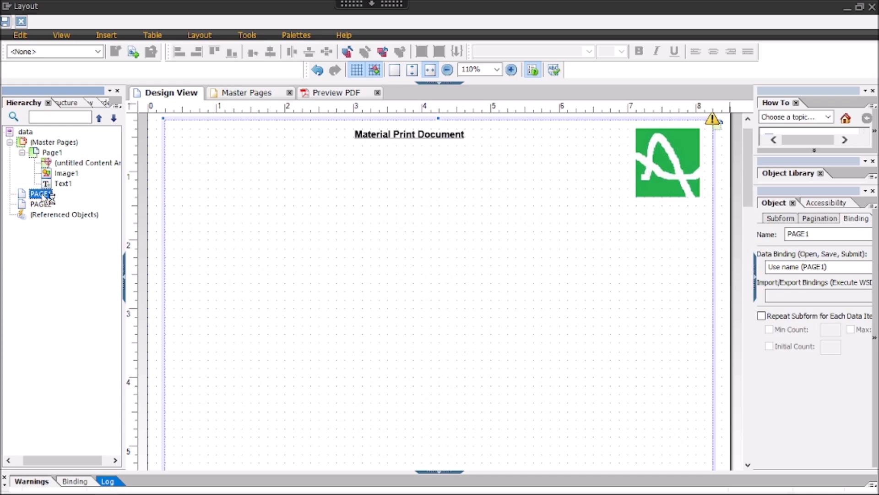
Display the ZDEMO_AF_MATERIAL data source and expand the fields of its LS_MARA structure
{"action": "left_click", "coordinate": [179, 96]}
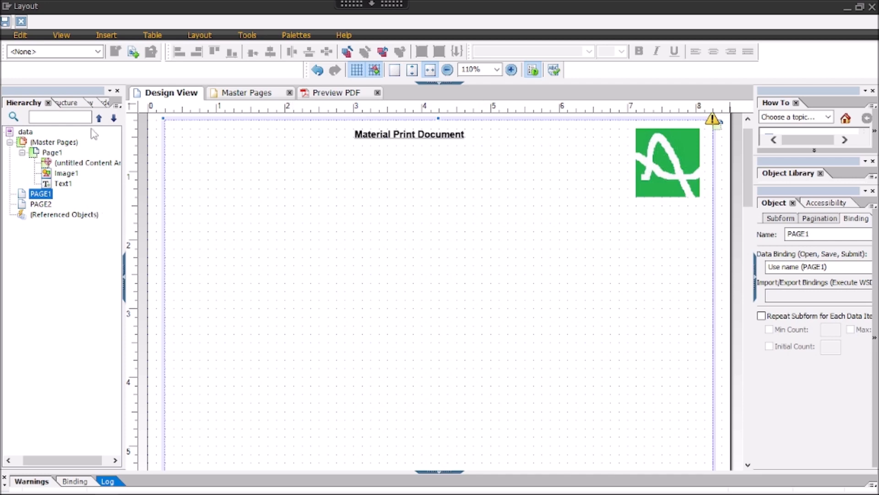
{"action": "left_click", "coordinate": [107, 106]}
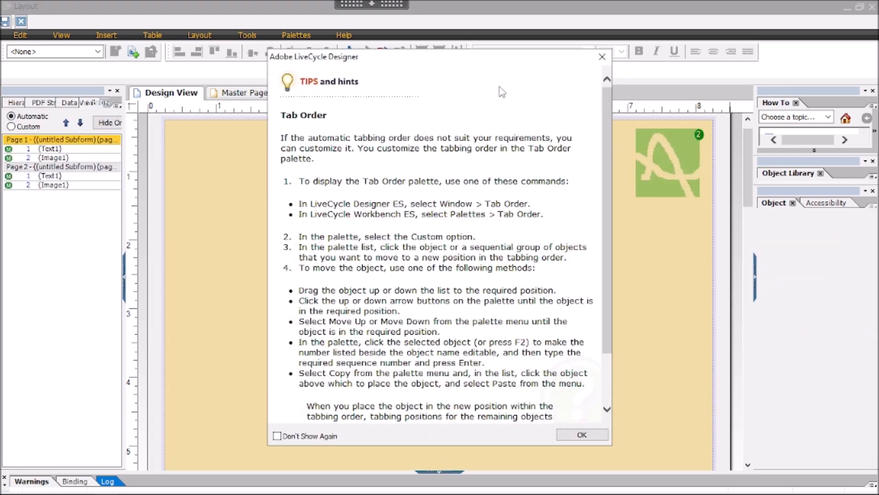
{"action": "left_click", "coordinate": [602, 56]}
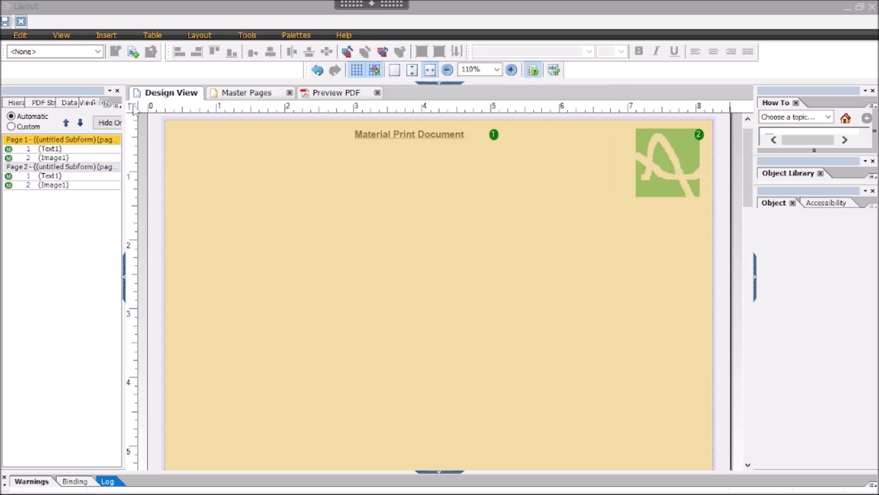
{"action": "left_click", "coordinate": [70, 104]}
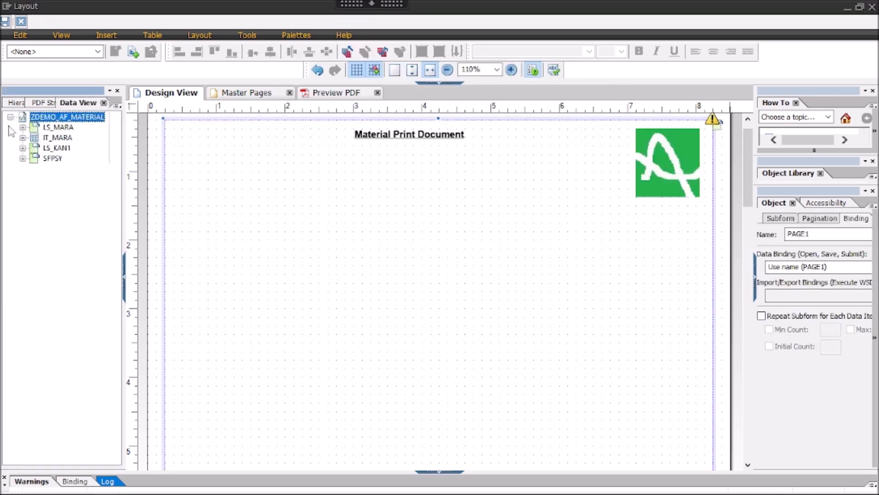
{"action": "left_click", "coordinate": [23, 128]}
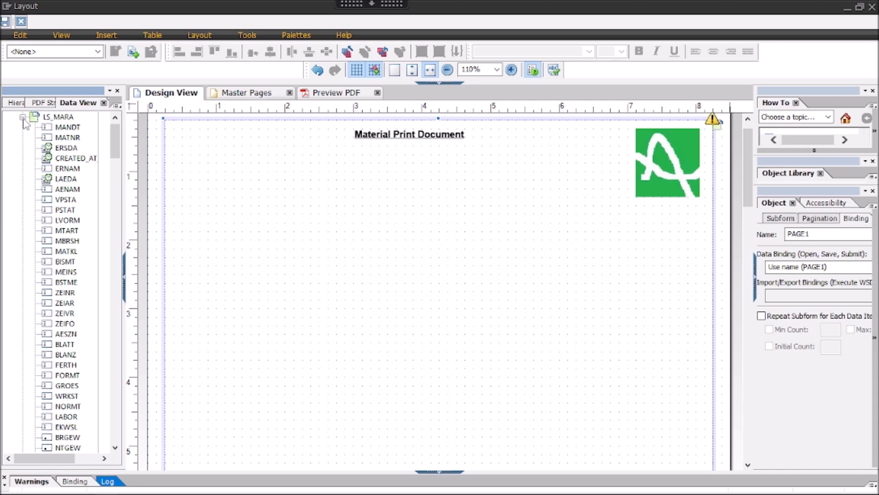
{"action": "left_click", "coordinate": [22, 127]}
{"action": "left_click", "coordinate": [22, 127]}
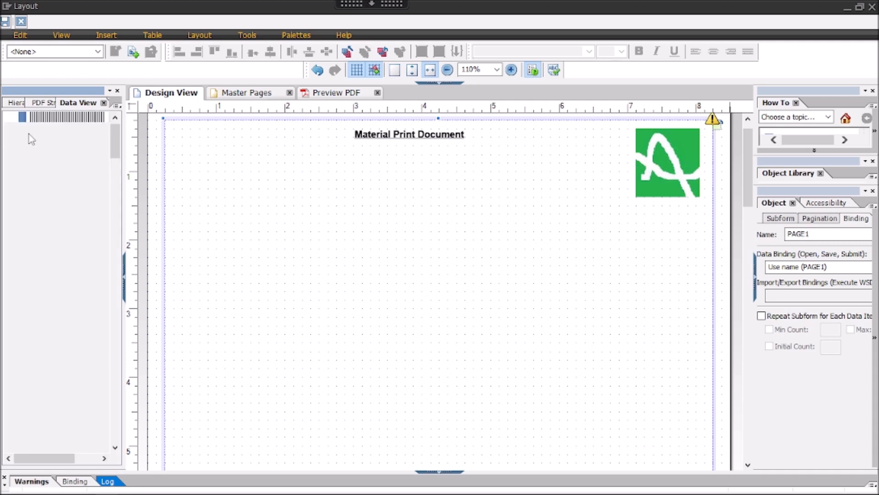
Place the MATNR field from LS_MARA on PAGE1 below the title, about 1.5 in from the page's left edge
{"action": "left_click", "coordinate": [73, 138]}
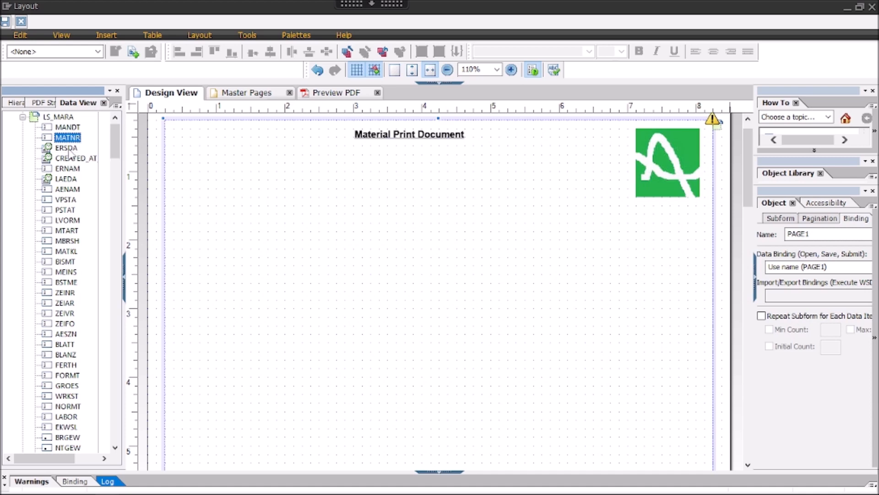
{"action": "left_click", "coordinate": [69, 148]}
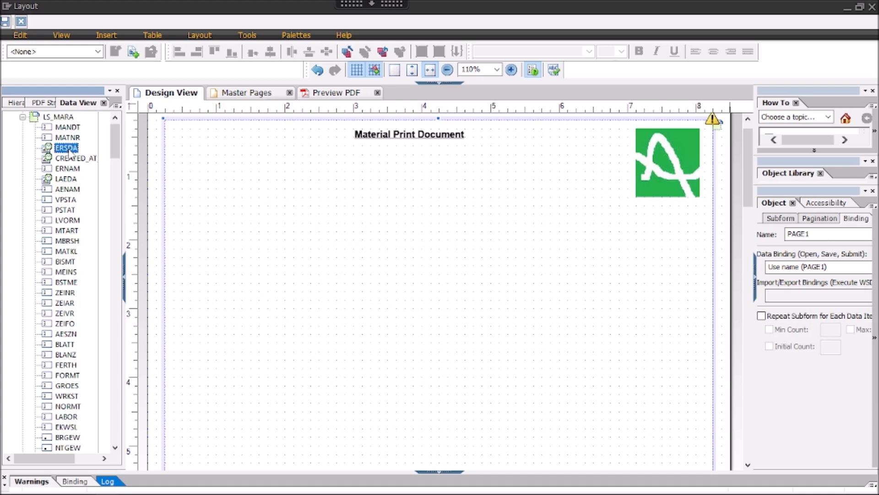
{"action": "left_click_drag", "start_coordinate": [76, 139], "coordinate": [251, 178]}
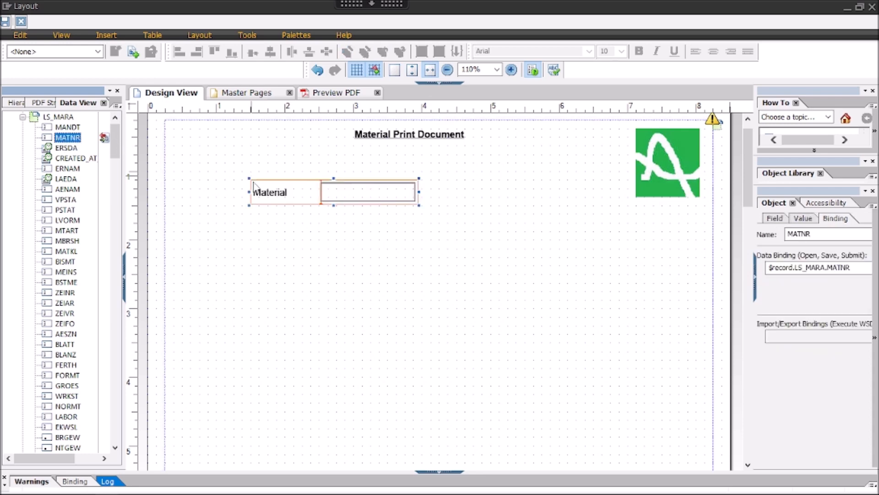
{"action": "left_click", "coordinate": [356, 165]}
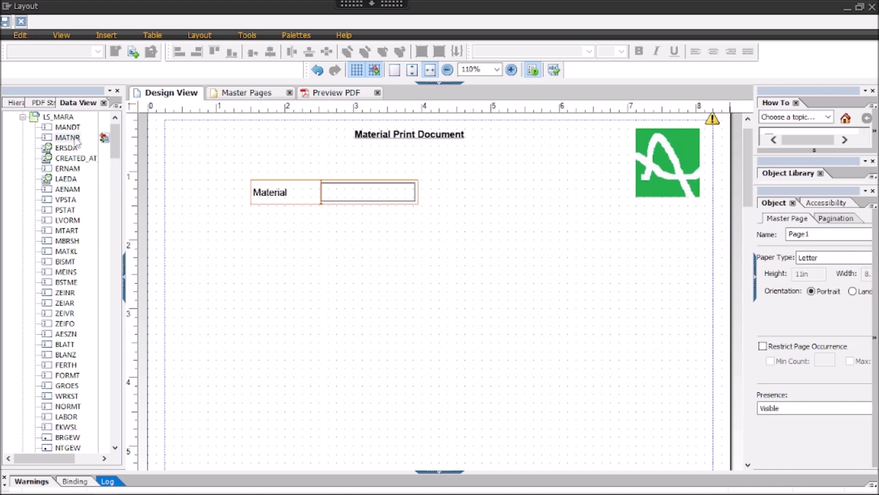
Place the MTART field from LS_MARA on PAGE1 and align it directly beneath the Material field
{"action": "left_click", "coordinate": [69, 231]}
{"action": "left_click_drag", "start_coordinate": [70, 237], "coordinate": [269, 217]}
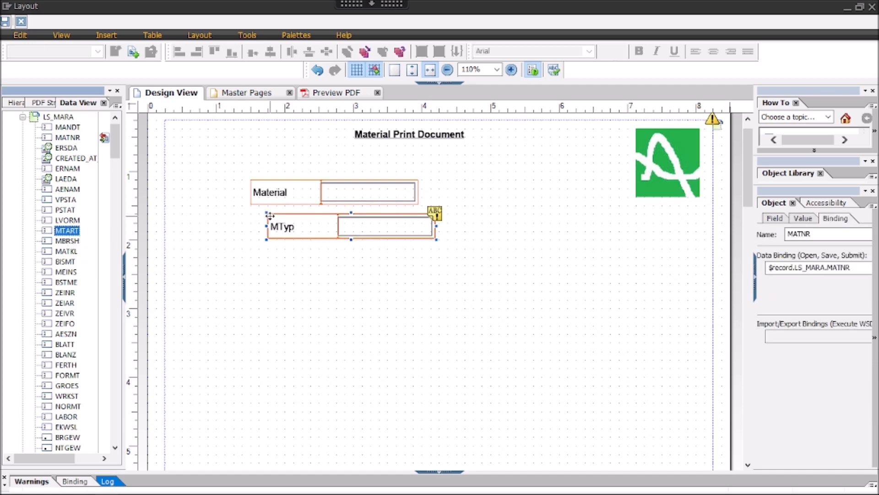
{"action": "left_click_drag", "start_coordinate": [341, 218], "coordinate": [339, 214]}
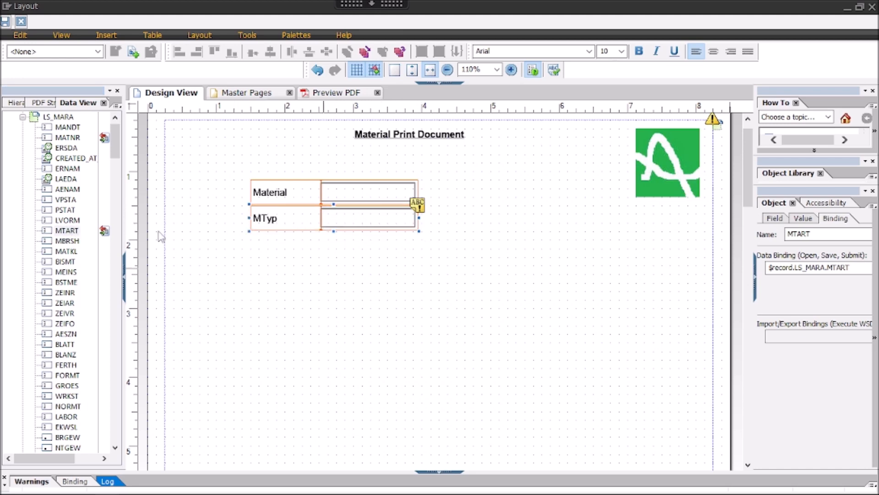
Try to place the entire LS_MARA structure on PAGE1 below the existing fields, and undo the placement
{"action": "scroll", "coordinate": [116, 145], "scroll_direction": "up", "scroll_amount": 1}
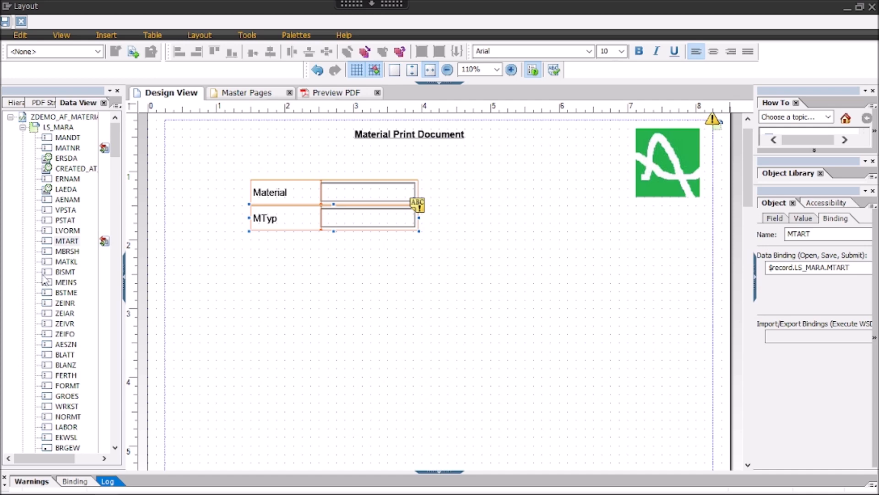
{"action": "scroll", "coordinate": [46, 311], "scroll_direction": "down", "scroll_amount": 5}
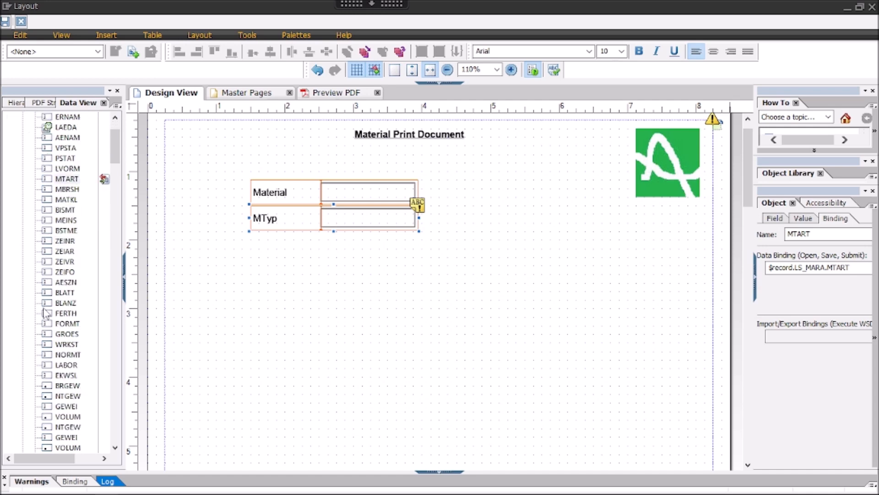
{"action": "scroll", "coordinate": [44, 333], "scroll_direction": "down", "scroll_amount": 10}
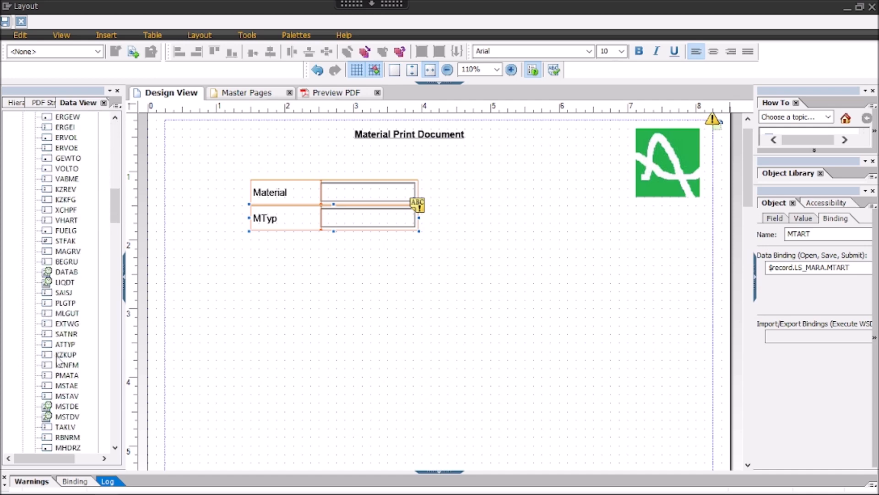
{"action": "scroll", "coordinate": [57, 359], "scroll_direction": "down", "scroll_amount": 14}
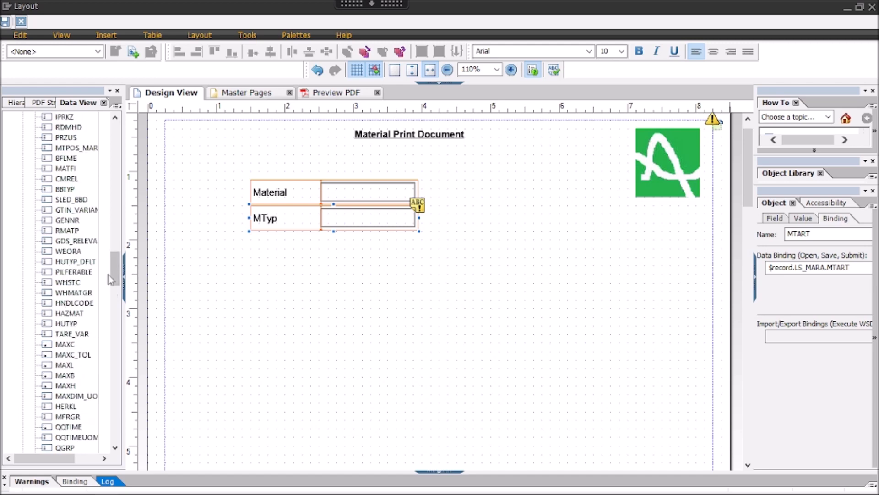
{"action": "left_click_drag", "start_coordinate": [112, 274], "coordinate": [114, 136]}
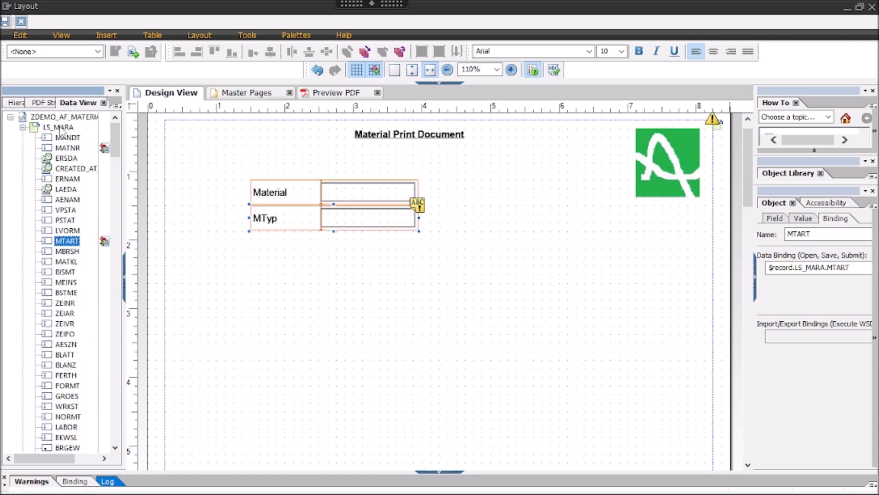
{"action": "left_click_drag", "start_coordinate": [53, 130], "coordinate": [75, 133]}
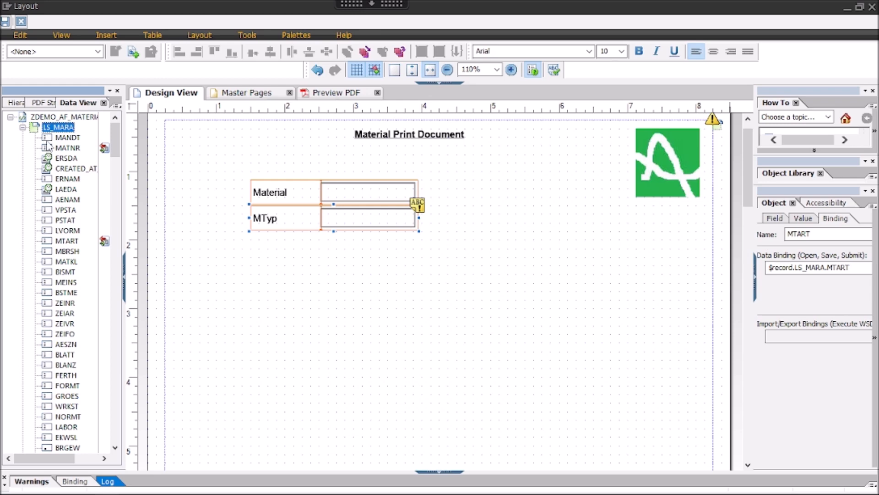
{"action": "left_click_drag", "start_coordinate": [54, 131], "coordinate": [284, 282]}
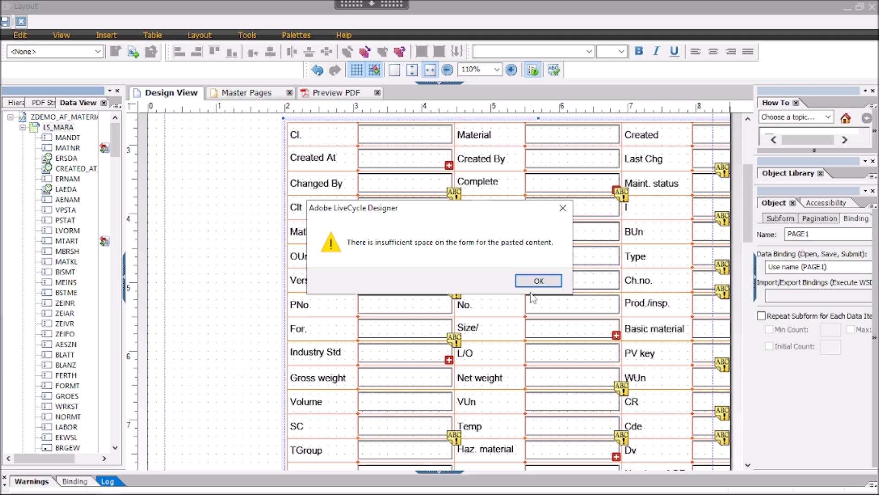
{"action": "left_click", "coordinate": [546, 281]}
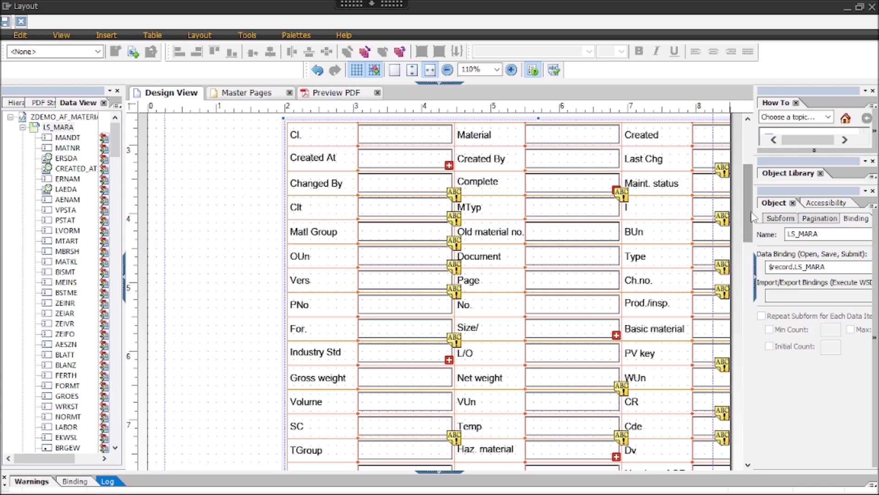
{"action": "left_click", "coordinate": [749, 137]}
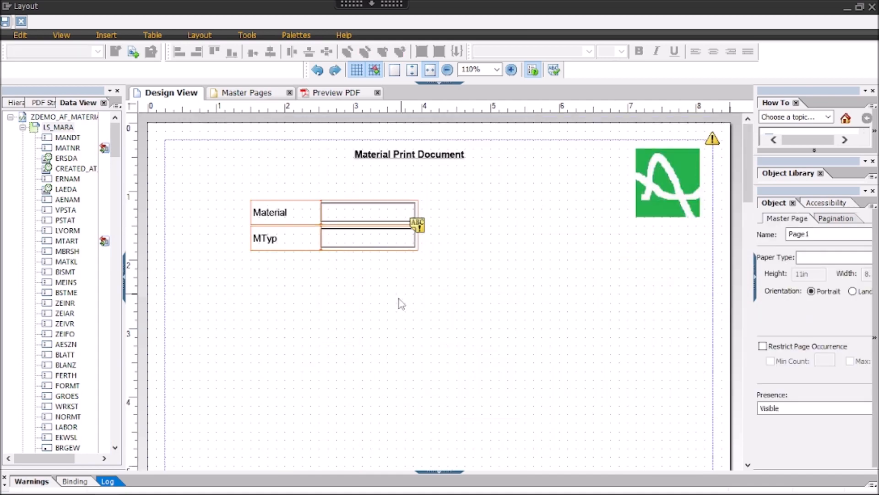
{"action": "scroll", "coordinate": [422, 308], "scroll_direction": "down", "scroll_amount": 5}
{"action": "scroll", "coordinate": [421, 308], "scroll_direction": "up", "scroll_amount": 5}
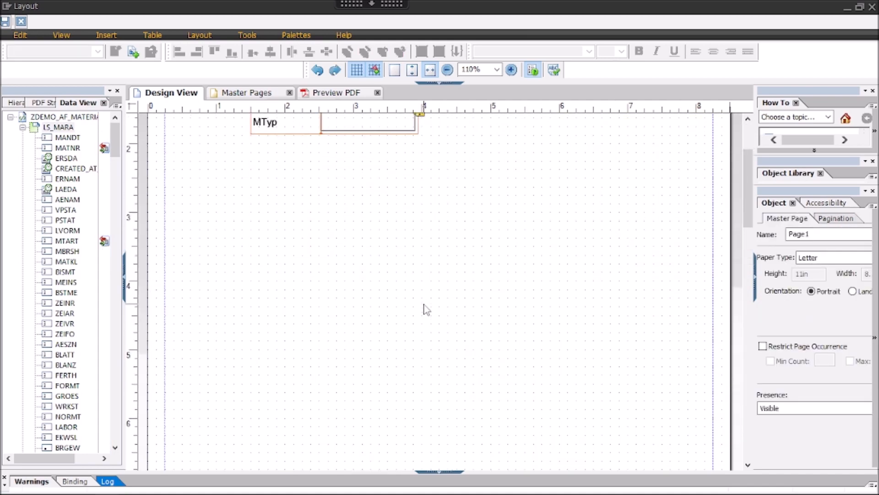
Examine the Material field's type, default value and data binding properties, widening the properties area to show them fully
{"action": "left_click", "coordinate": [320, 243]}
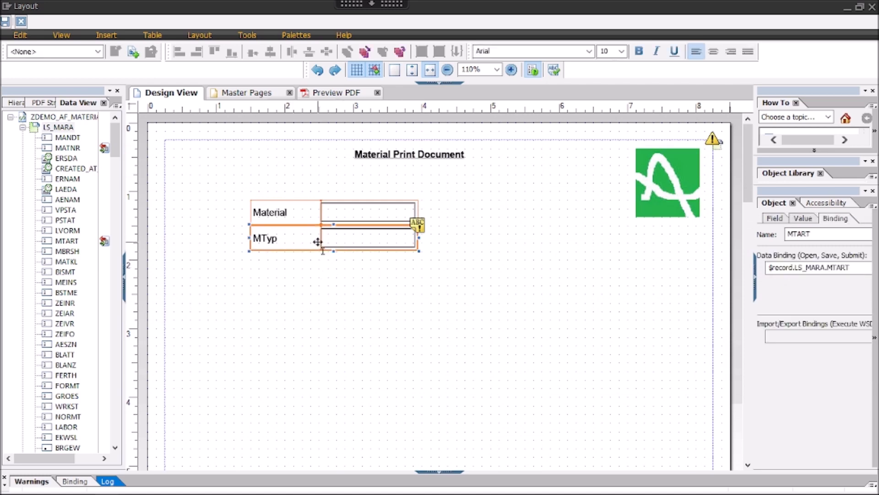
{"action": "left_click", "coordinate": [315, 218]}
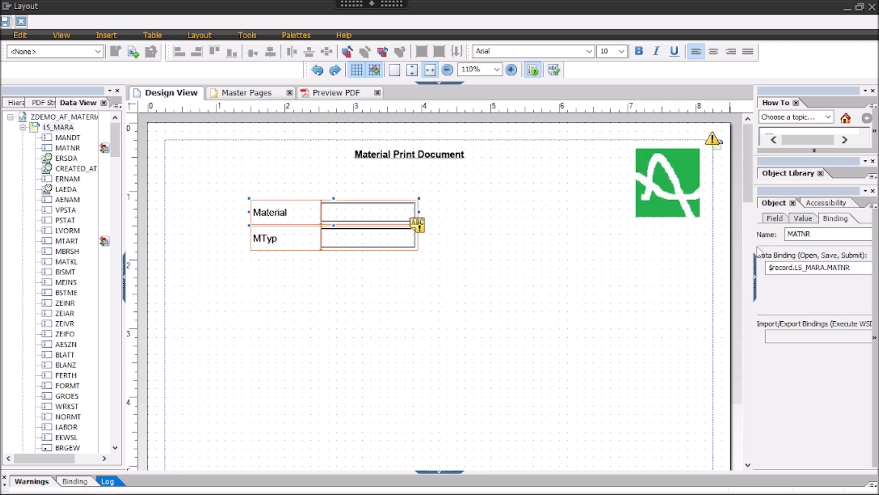
{"action": "left_click", "coordinate": [775, 219]}
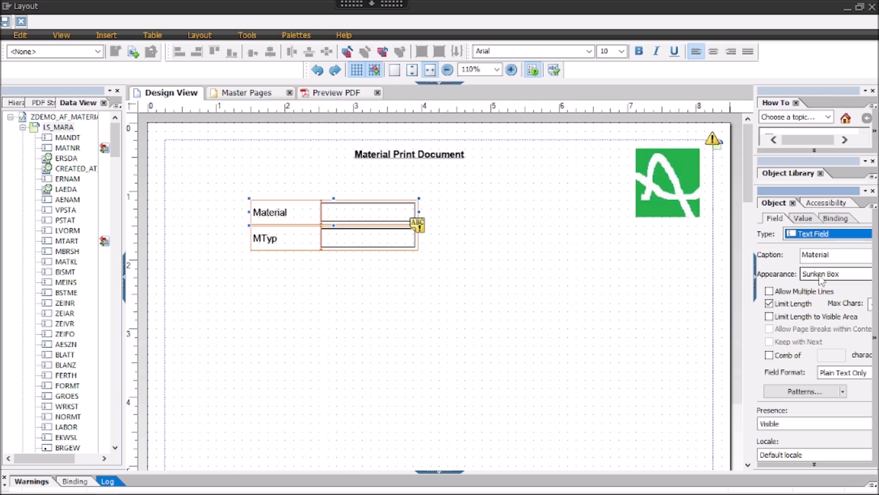
{"action": "left_click", "coordinate": [813, 221]}
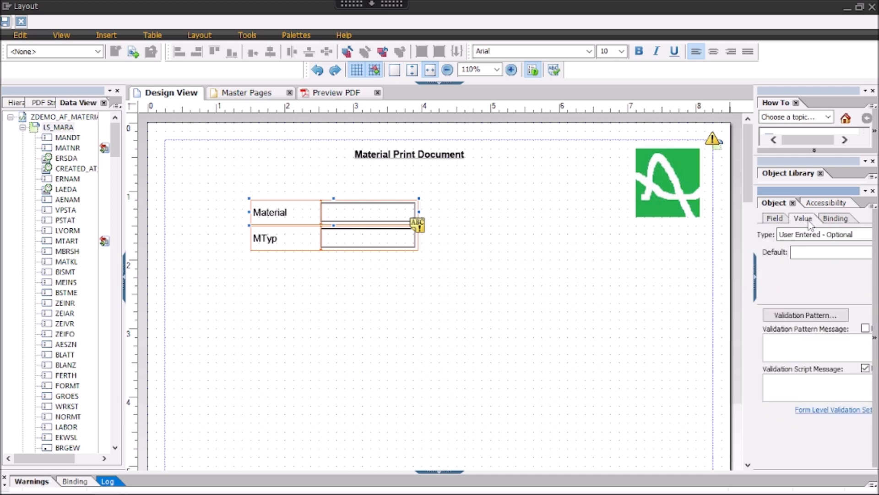
{"action": "left_click", "coordinate": [811, 253]}
{"action": "left_click", "coordinate": [835, 218]}
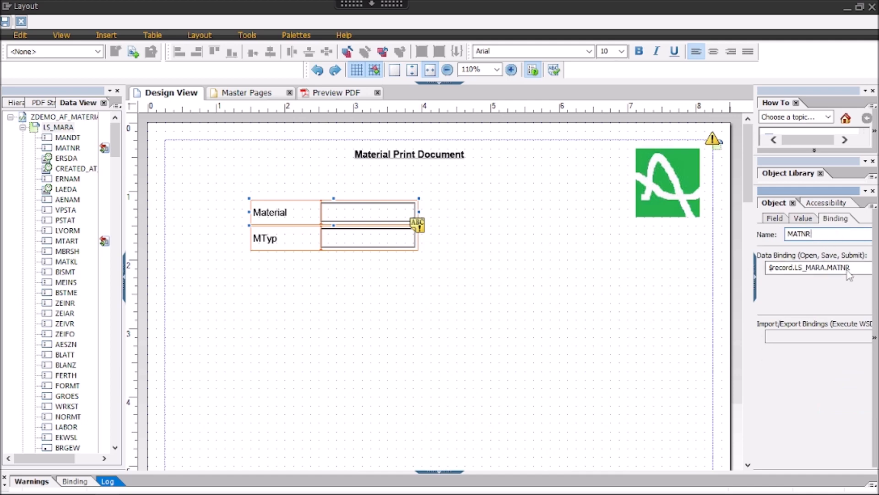
{"action": "left_click", "coordinate": [874, 342]}
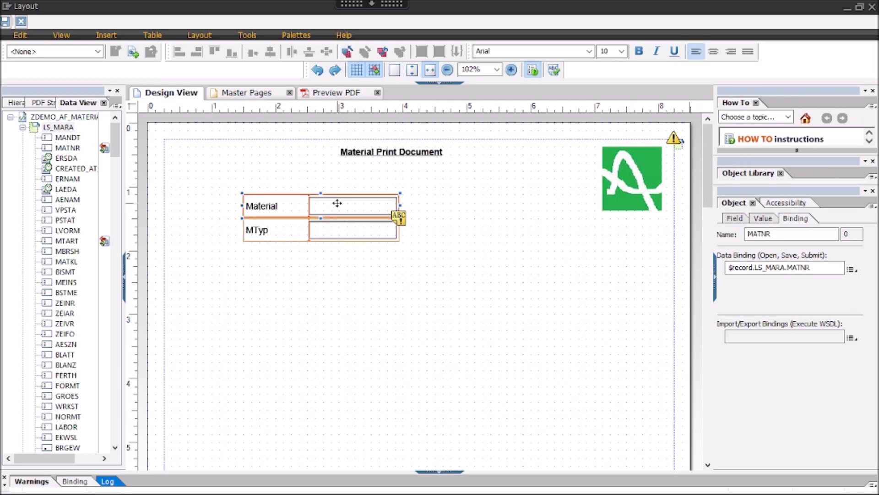
{"action": "left_click", "coordinate": [365, 211]}
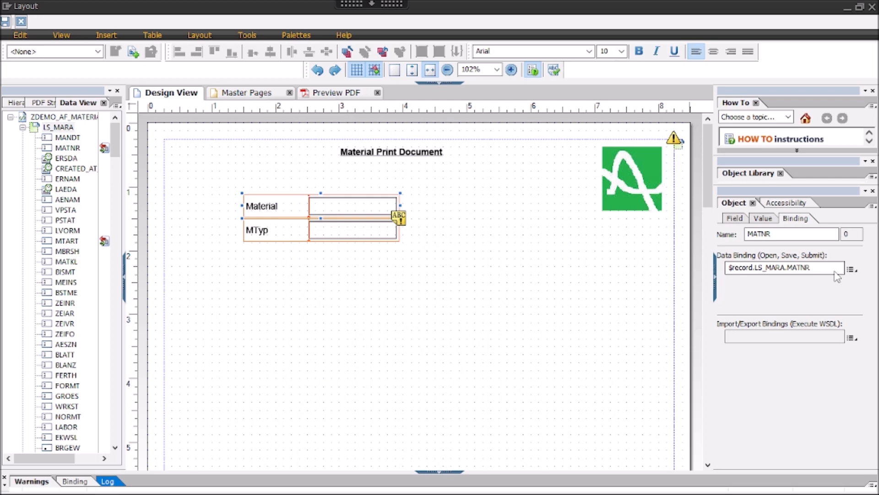
Add a standard Text Field to PAGE1 directly beneath the MTyp field, aligned with the fields above
{"action": "left_click", "coordinate": [750, 177]}
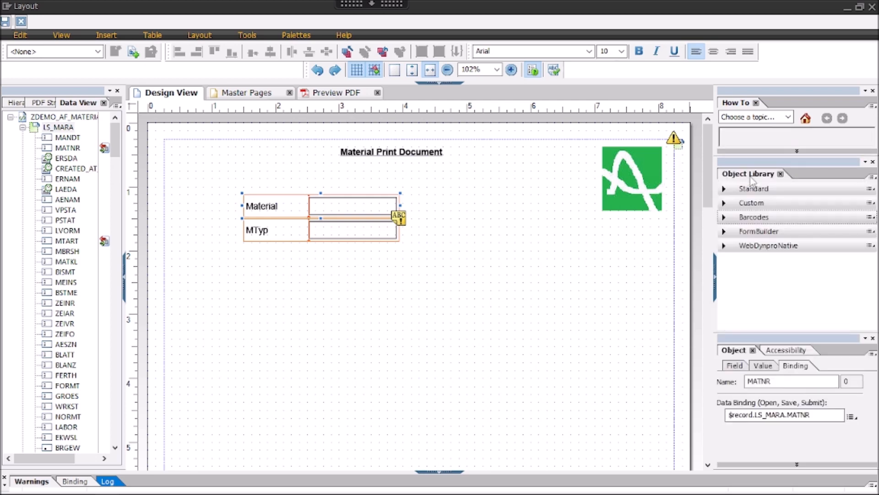
{"action": "left_click", "coordinate": [724, 189]}
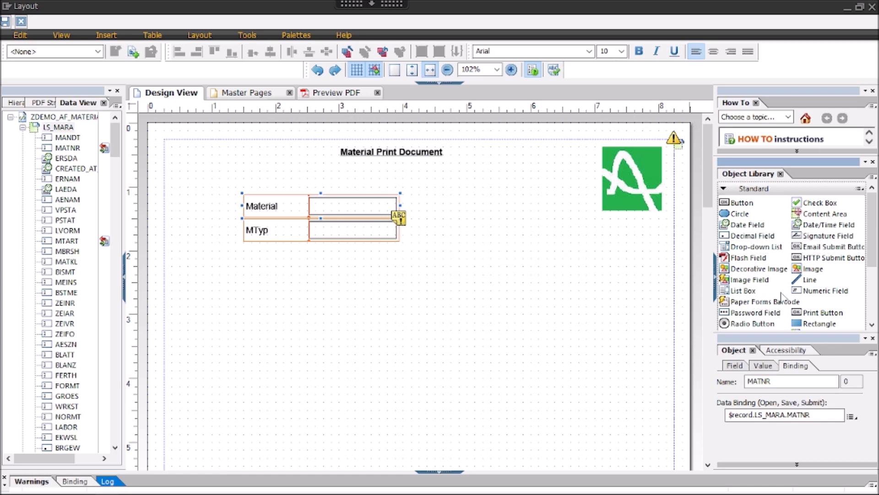
{"action": "left_click_drag", "start_coordinate": [871, 267], "coordinate": [874, 324]}
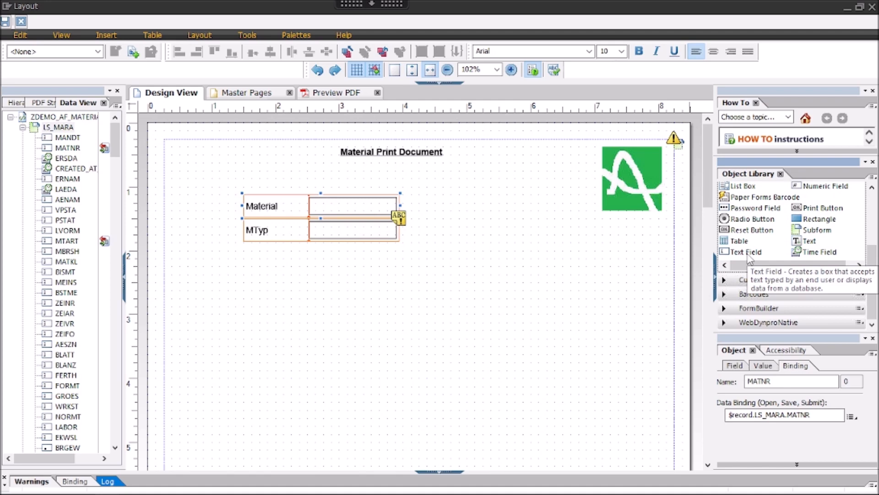
{"action": "left_click_drag", "start_coordinate": [746, 253], "coordinate": [300, 246]}
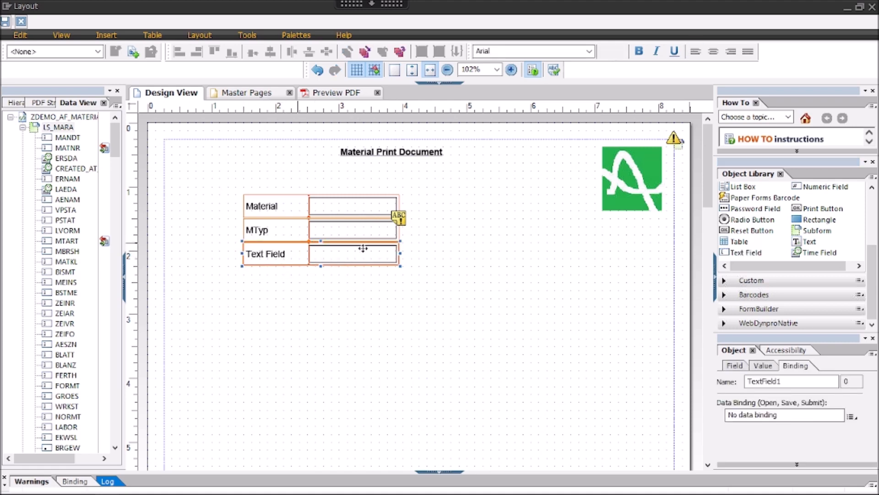
Change the new text field's caption to Industry
{"action": "double_click", "coordinate": [287, 254]}
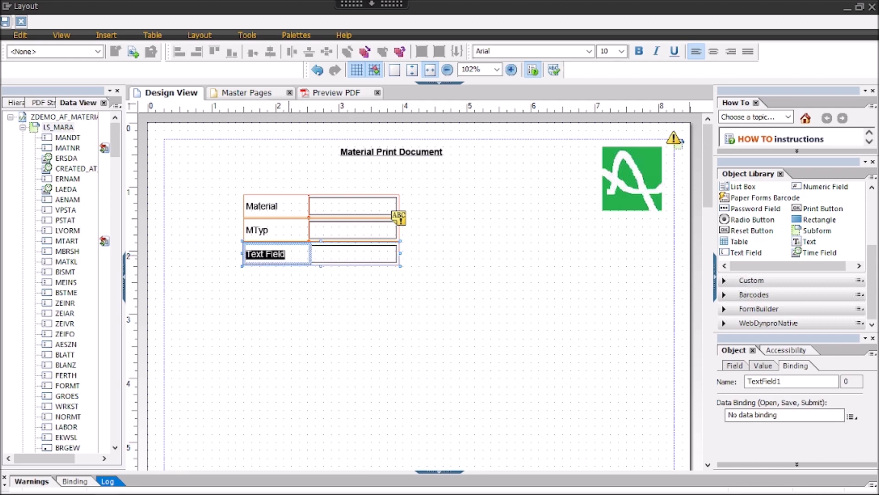
{"action": "key", "text": "BackSpace"}
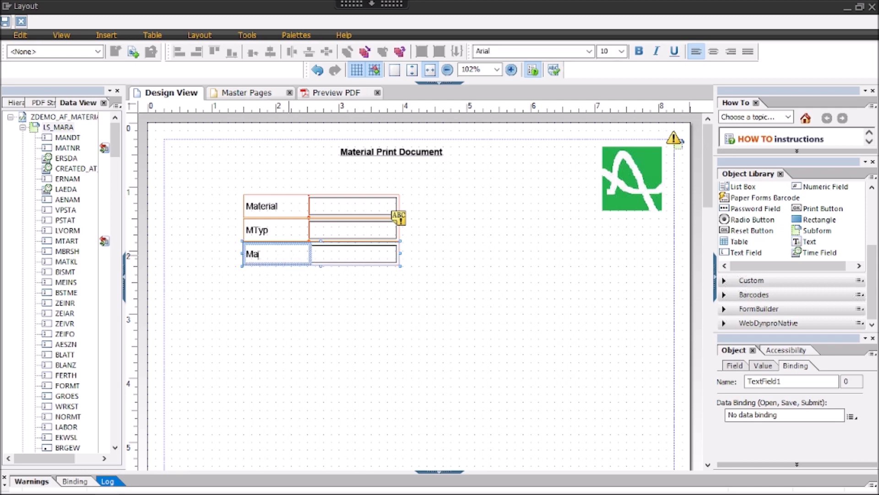
{"action": "type", "text": "Ma"}
{"action": "key", "text": "BackSpace"}
{"action": "key", "text": "BackSpace"}
{"action": "type", "text": "Industry"}
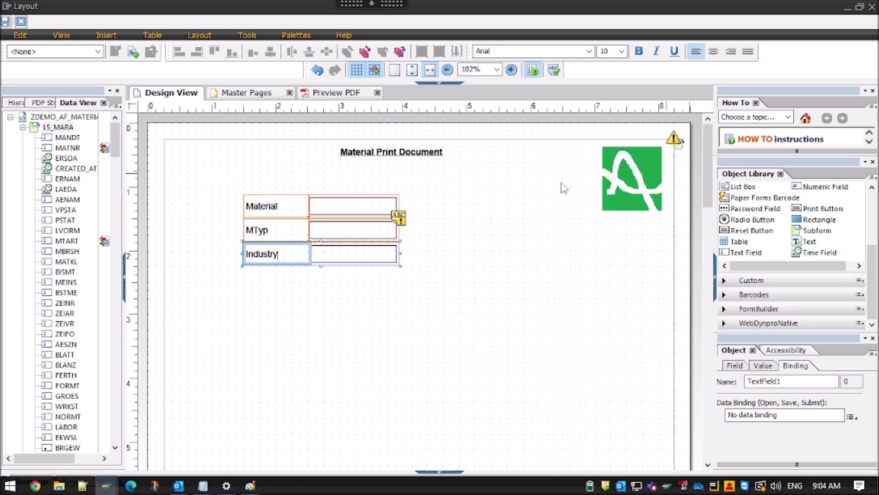
Bind the Industry field to MBRSH in LS_MARA of ZDEMO_AF_MATERIAL without updating any related properties
{"action": "left_click", "coordinate": [349, 255]}
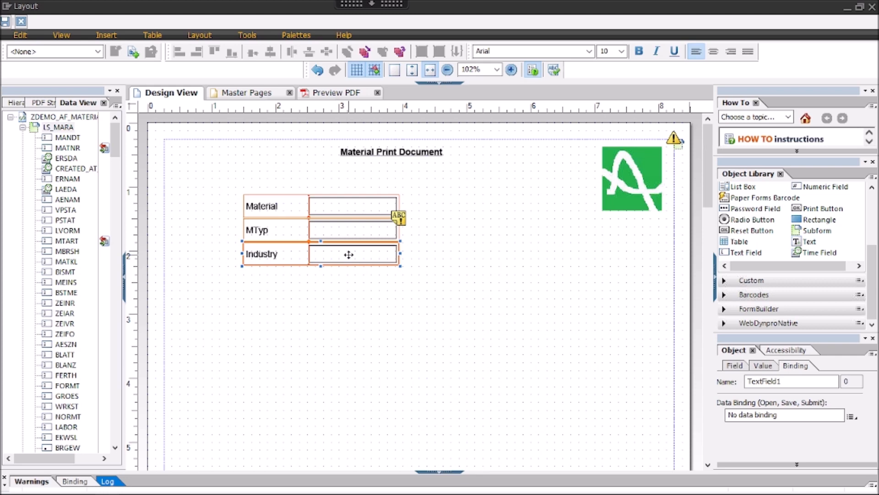
{"action": "left_click", "coordinate": [731, 351]}
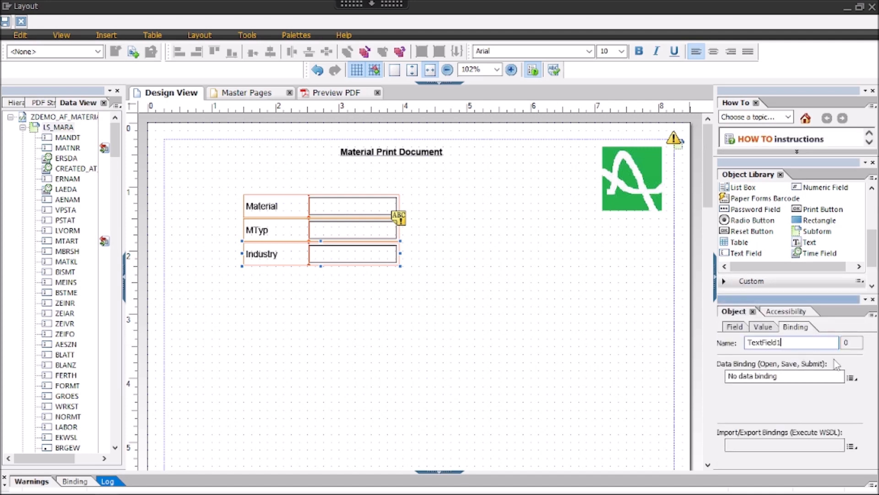
{"action": "left_click", "coordinate": [852, 378]}
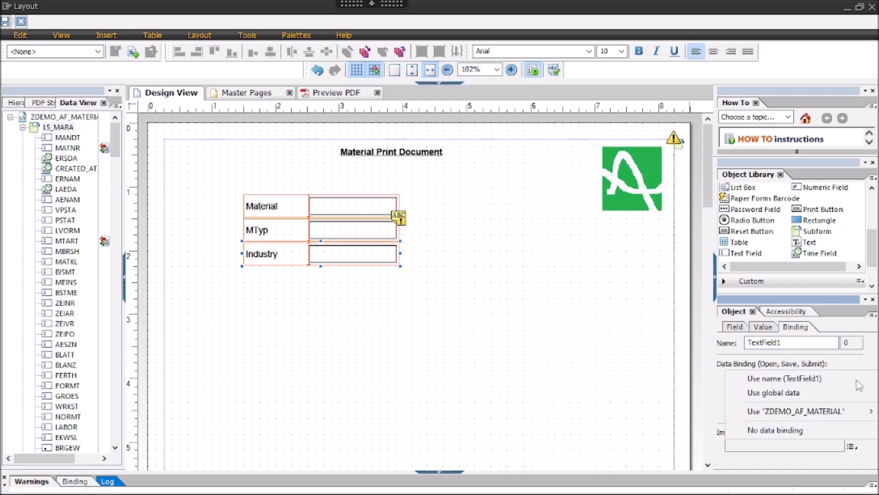
{"action": "mouse_move", "coordinate": [788, 418]}
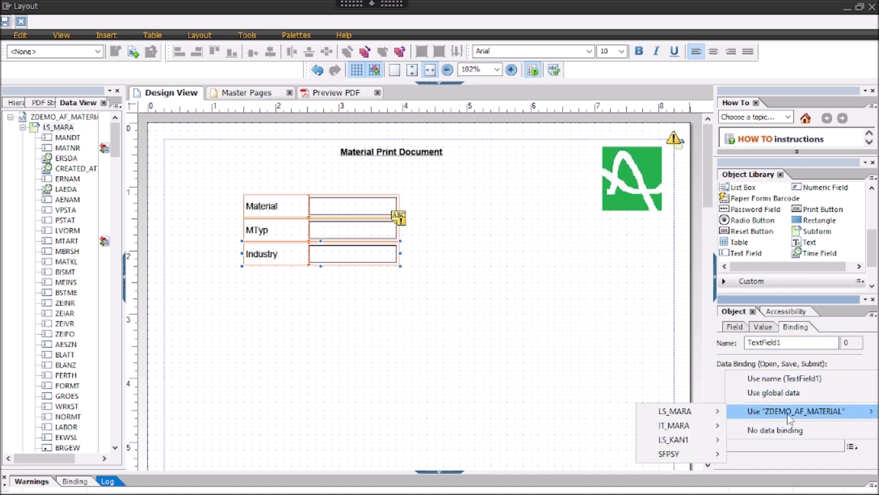
{"action": "mouse_move", "coordinate": [709, 417]}
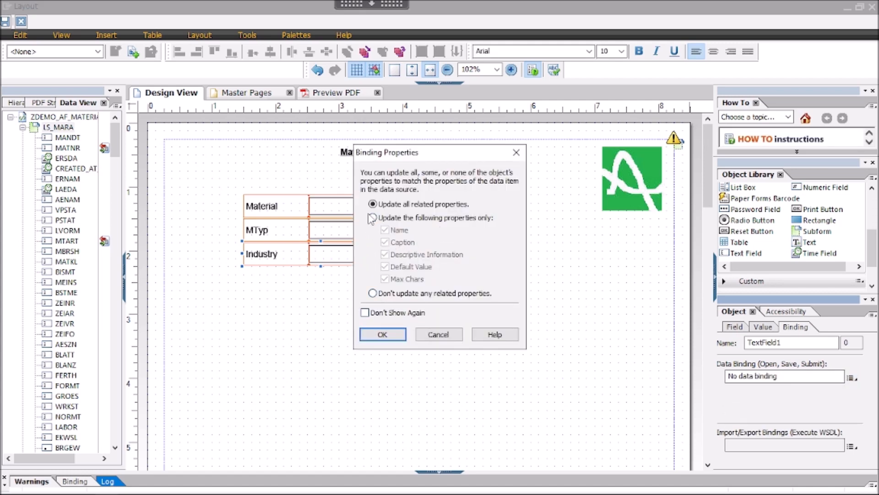
{"action": "left_click_drag", "start_coordinate": [469, 153], "coordinate": [537, 139]}
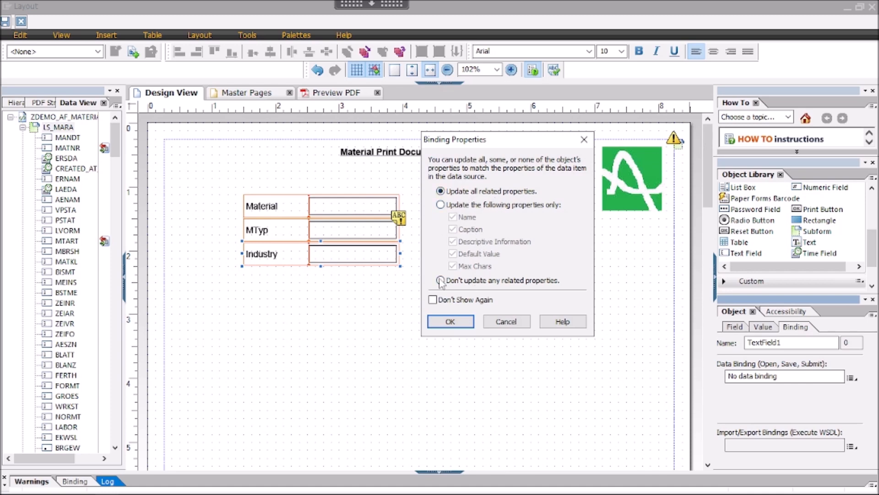
{"action": "left_click", "coordinate": [451, 321]}
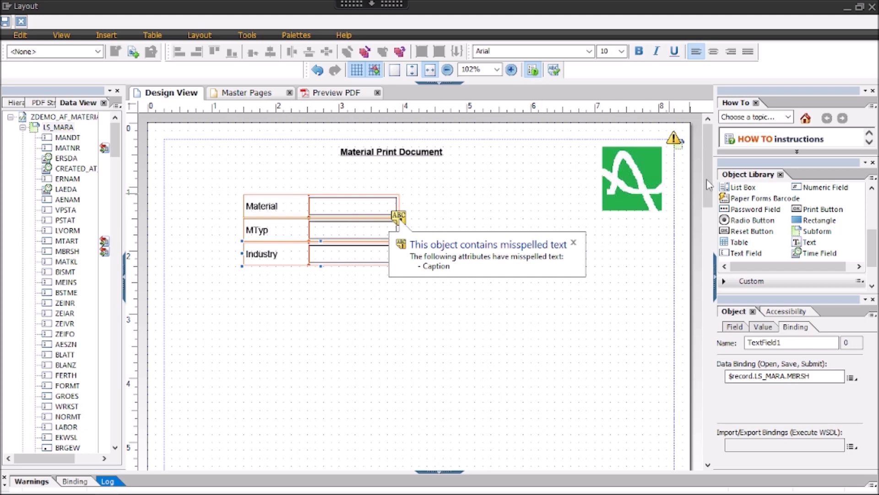
Collapse the LS_MARA fields in the data view to examine the top-level data nodes of ZDEMO_AF_MATERIAL
{"action": "mouse_move", "coordinate": [707, 180]}
{"action": "left_mouse_down"}
{"action": "mouse_move", "coordinate": [707, 188]}
{"action": "mouse_move", "coordinate": [709, 169]}
{"action": "left_mouse_up"}
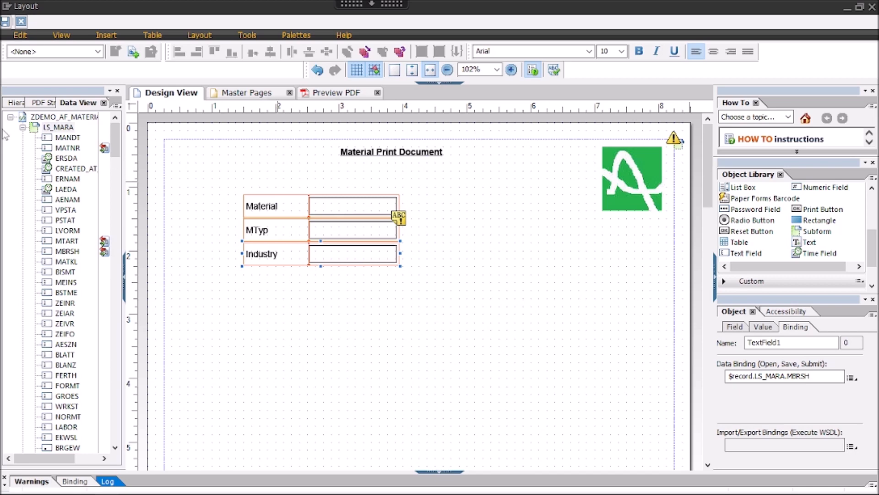
{"action": "left_click", "coordinate": [10, 118]}
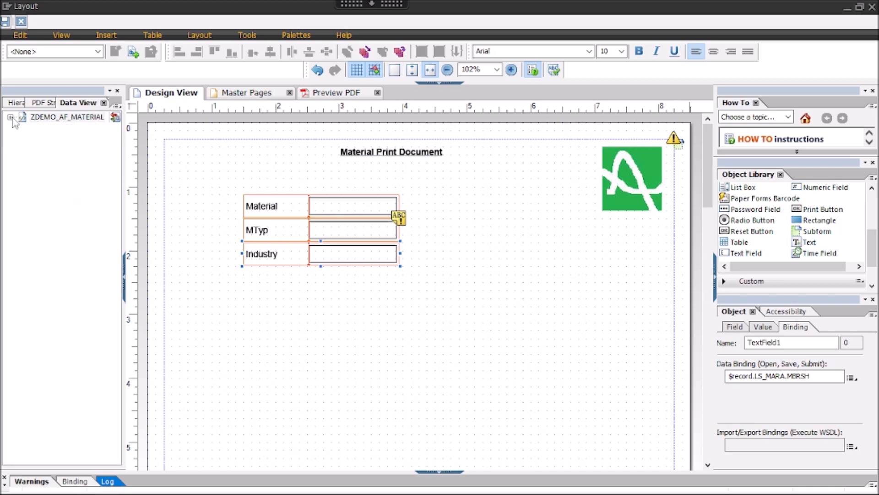
{"action": "left_click", "coordinate": [11, 117]}
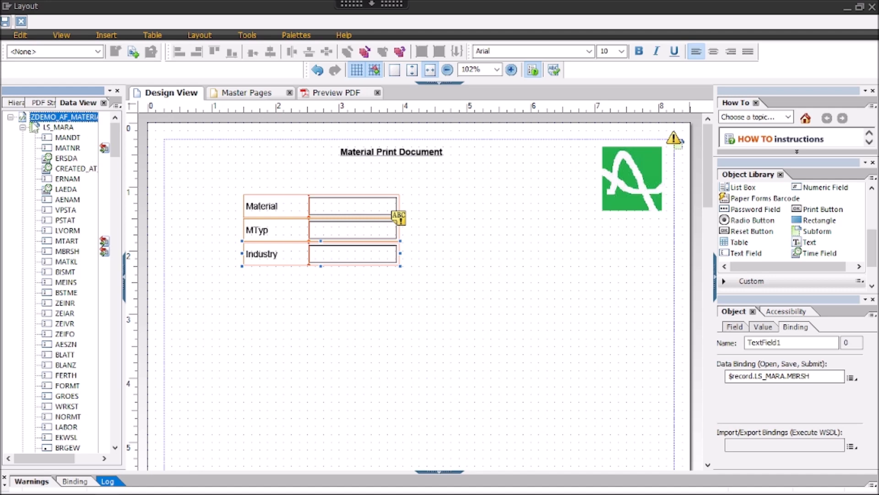
{"action": "left_click", "coordinate": [22, 127]}
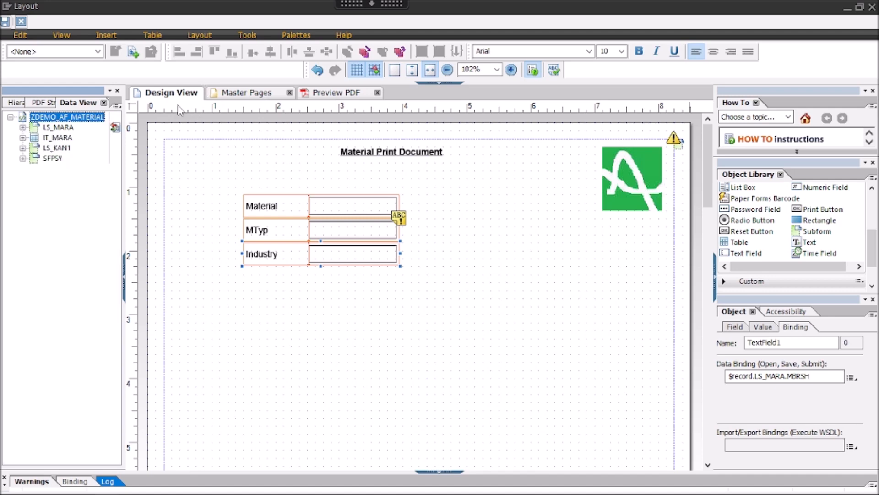
Insert a simple table with 3 columns, 1 body row and a header row below the Industry field, about 2.1 in from the page's left edge
{"action": "left_click", "coordinate": [733, 244]}
{"action": "left_click_drag", "start_coordinate": [739, 247], "coordinate": [285, 295]}
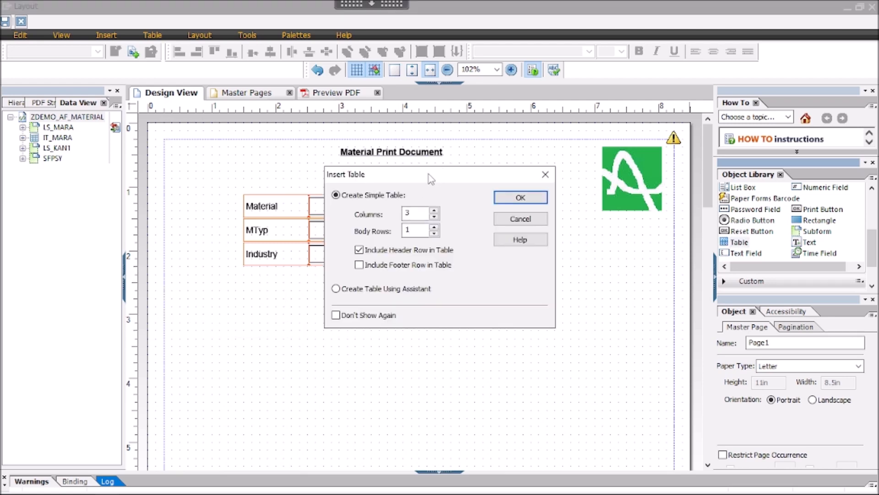
{"action": "left_click_drag", "start_coordinate": [430, 181], "coordinate": [448, 284]}
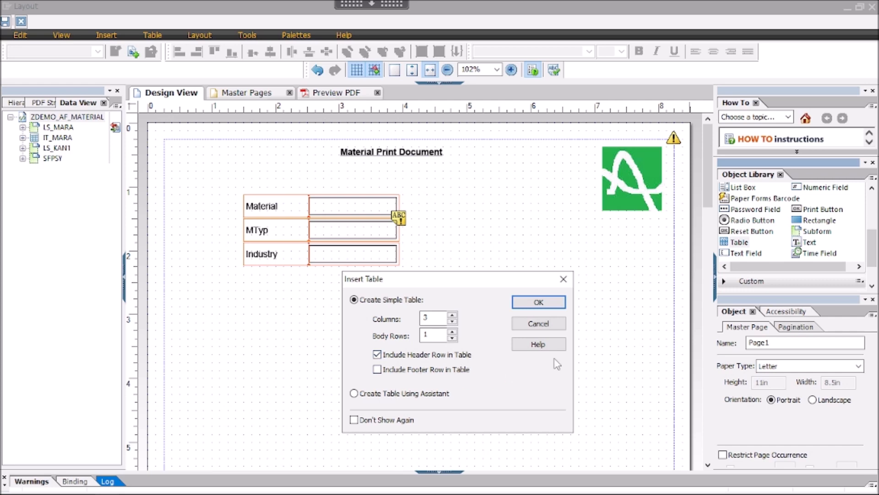
{"action": "left_click", "coordinate": [541, 308]}
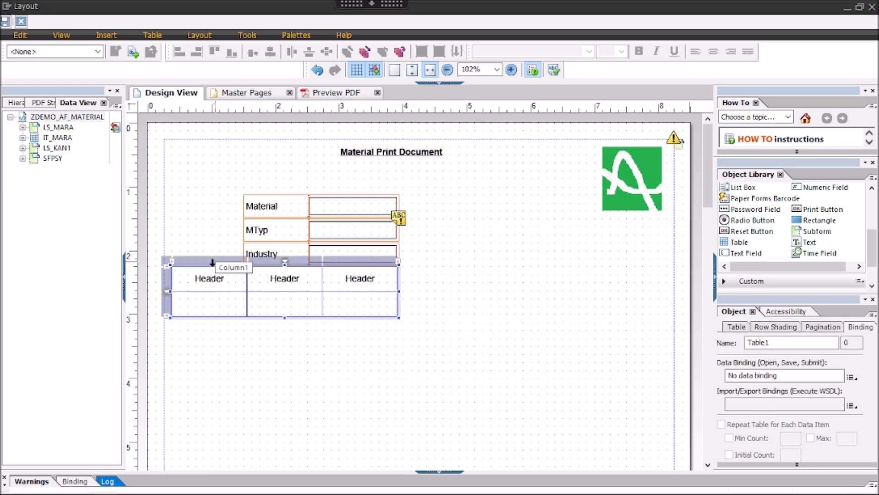
{"action": "left_click_drag", "start_coordinate": [207, 280], "coordinate": [274, 291]}
Label the table's first column header Material
{"action": "left_click", "coordinate": [331, 313]}
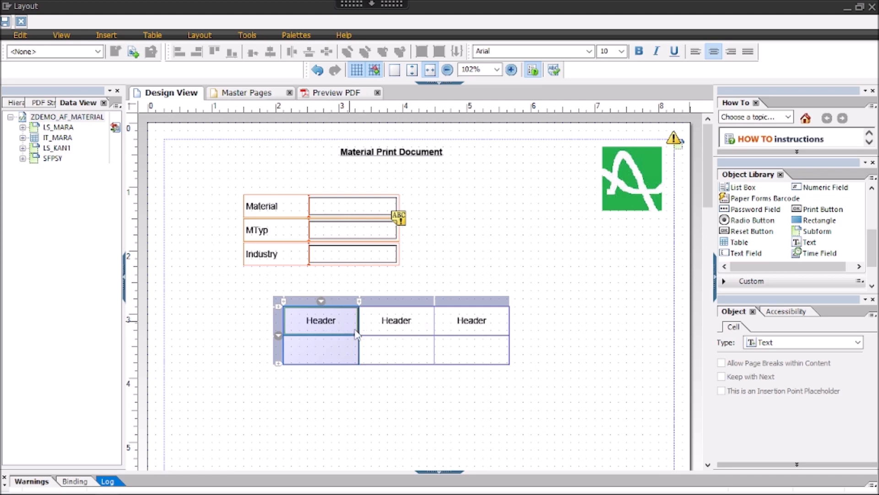
{"action": "left_click", "coordinate": [406, 354]}
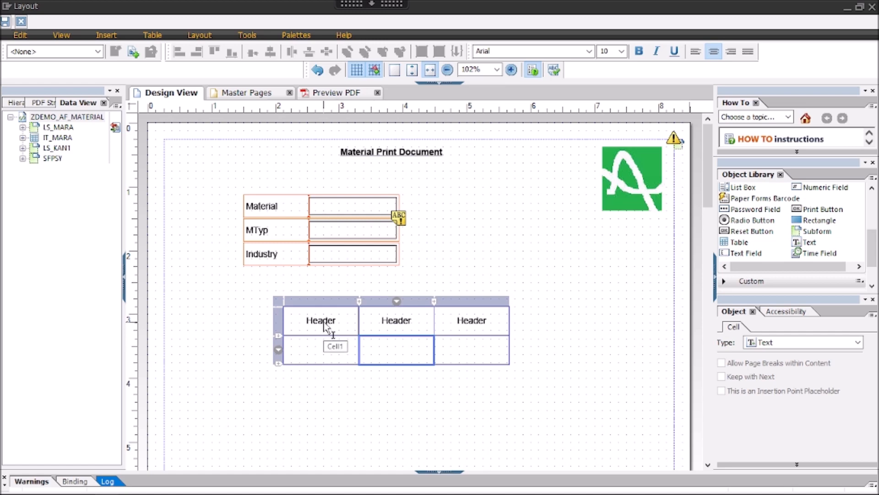
{"action": "left_click", "coordinate": [327, 326]}
{"action": "double_click", "coordinate": [323, 326]}
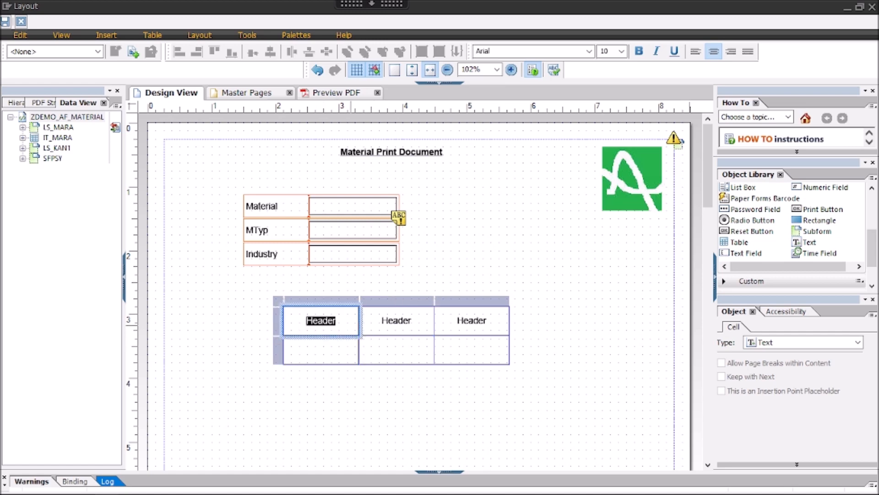
{"action": "key", "text": "BackSpace"}
{"action": "type", "text": "Material"}
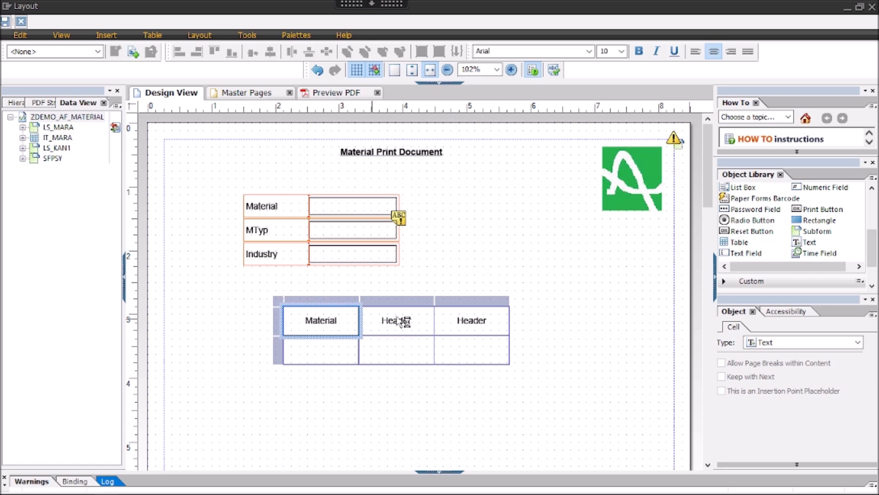
Label the table's second column header Material Type
{"action": "left_click", "coordinate": [410, 323]}
{"action": "double_click", "coordinate": [410, 321]}
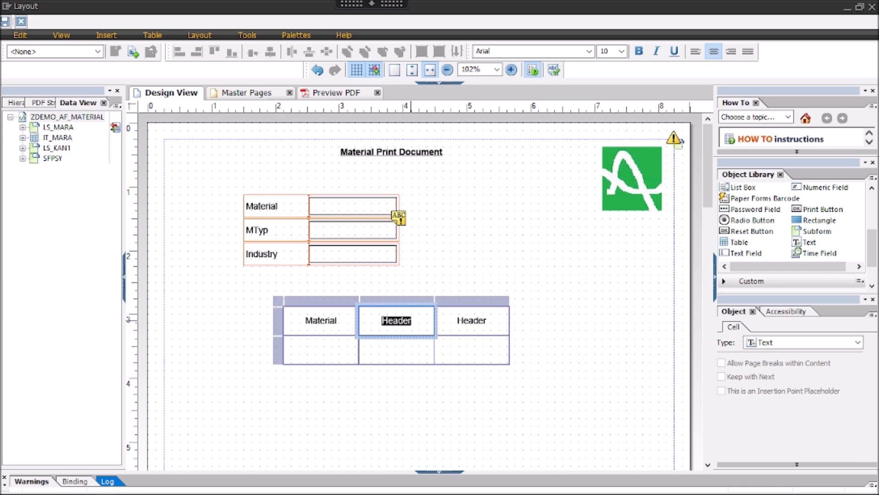
{"action": "key", "text": "BackSpace"}
{"action": "type", "text": "Mae"}
{"action": "key", "text": "BackSpace"}
{"action": "type", "text": "terial Type"}
Label the table's third column header Industry
{"action": "left_click", "coordinate": [466, 326]}
{"action": "double_click", "coordinate": [474, 321]}
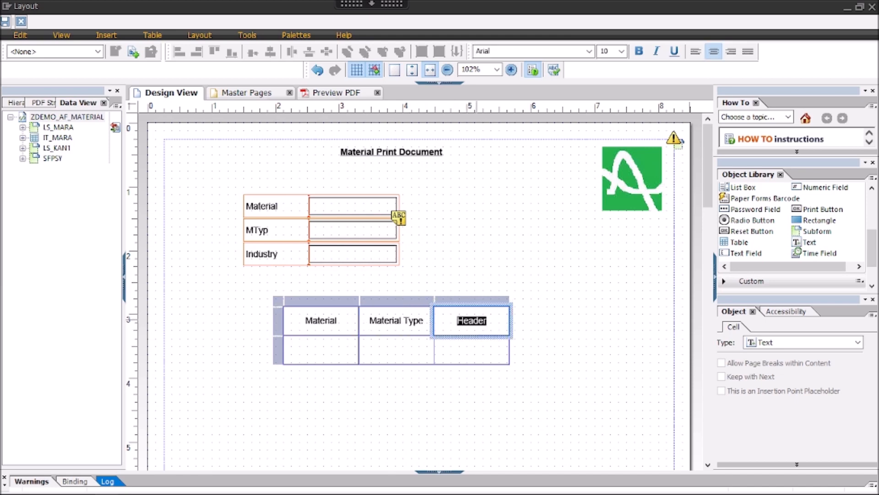
{"action": "type", "text": "Indus"}
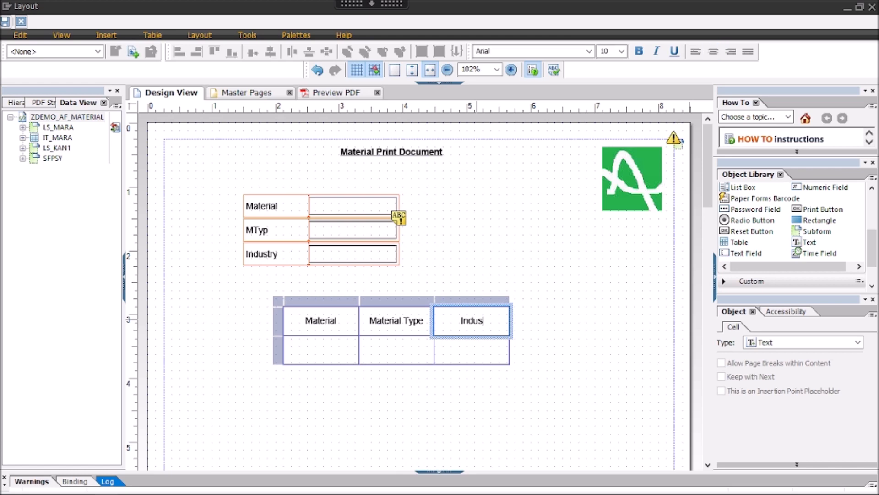
{"action": "type", "text": "try"}
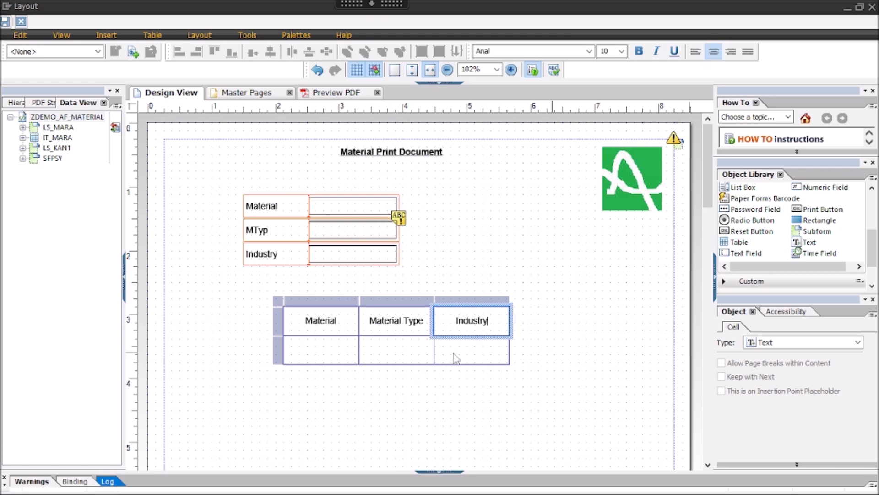
Change the type of the table's body cell below the Material header to Text Field
{"action": "left_click", "coordinate": [335, 354]}
{"action": "left_click", "coordinate": [333, 350]}
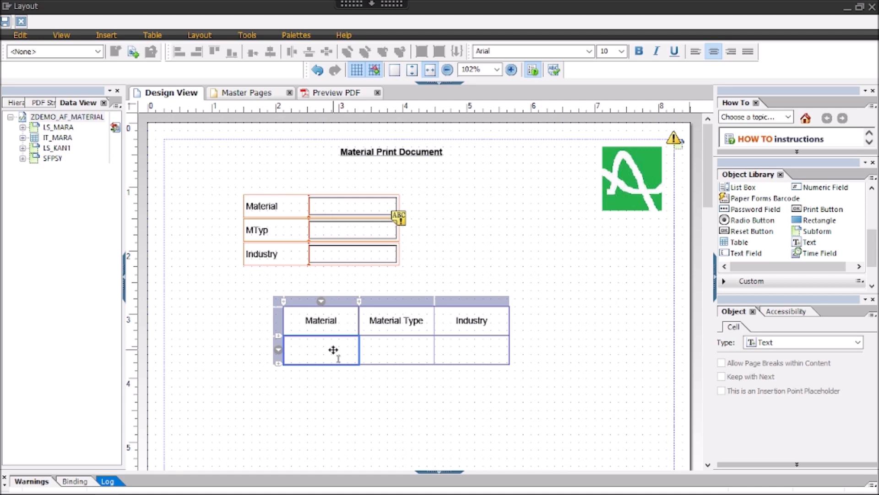
{"action": "left_click", "coordinate": [339, 354]}
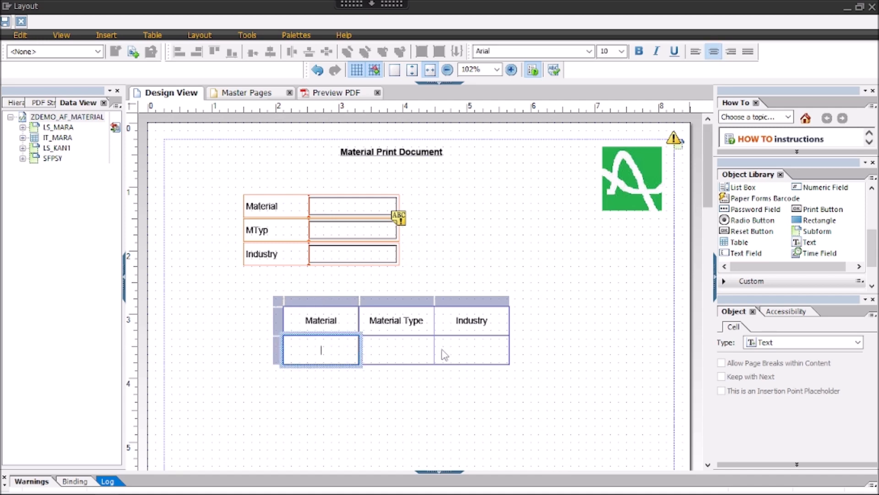
{"action": "left_click", "coordinate": [377, 353]}
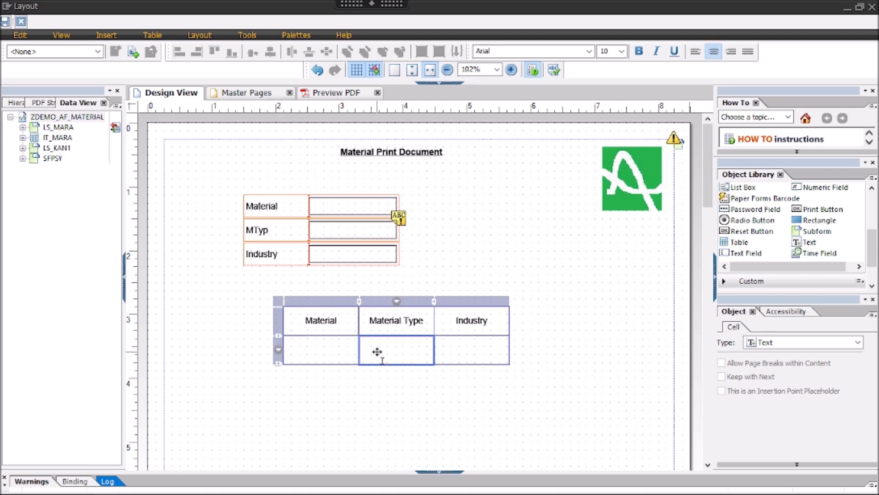
{"action": "left_click", "coordinate": [801, 311]}
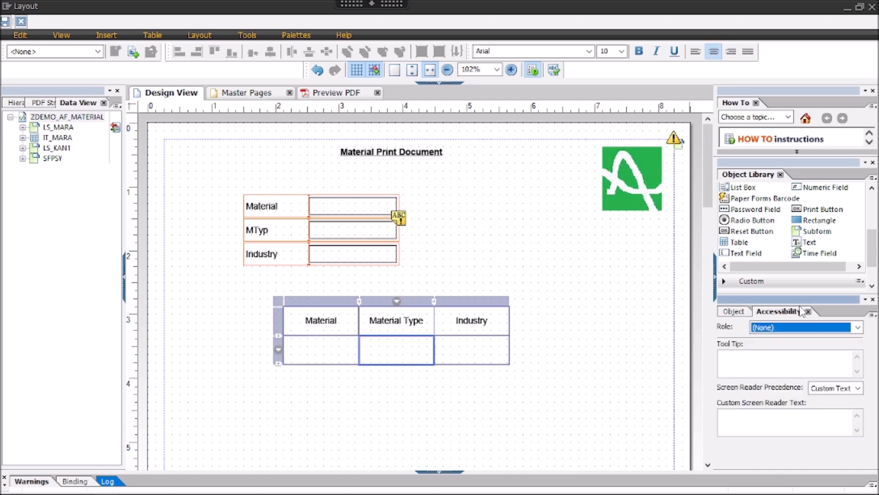
{"action": "left_click", "coordinate": [734, 312]}
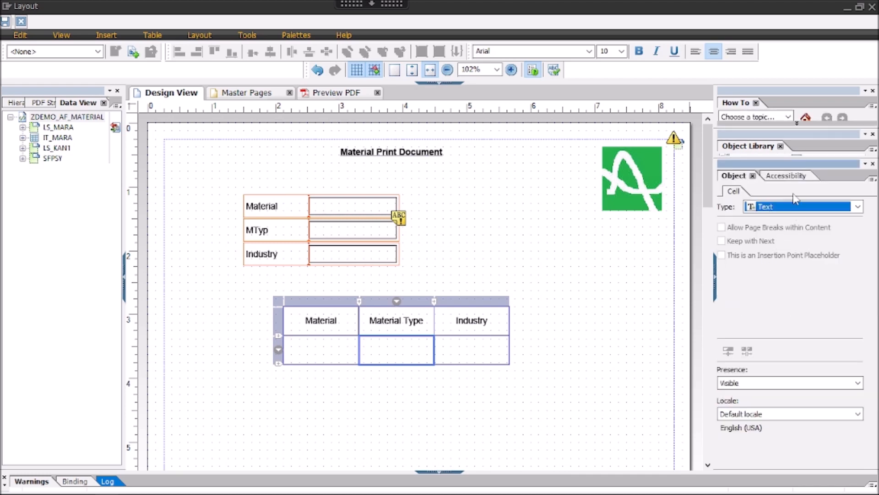
{"action": "left_click", "coordinate": [322, 351]}
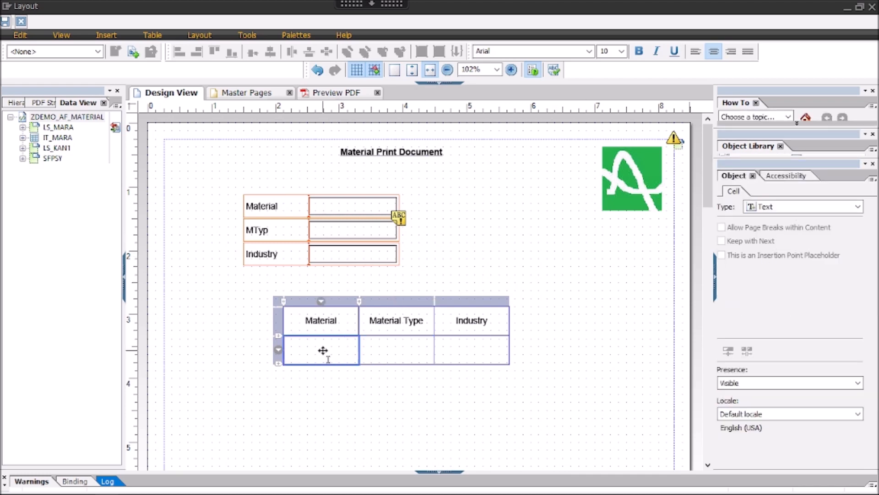
{"action": "left_click", "coordinate": [859, 207]}
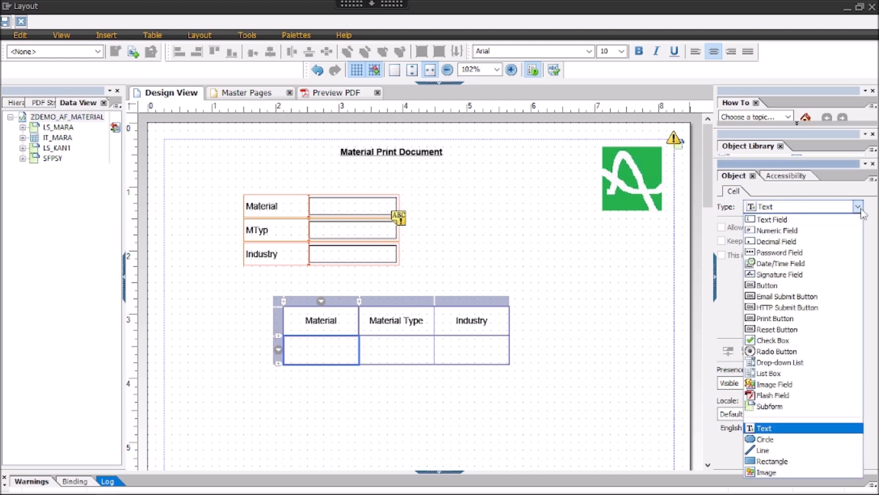
{"action": "left_click", "coordinate": [779, 219]}
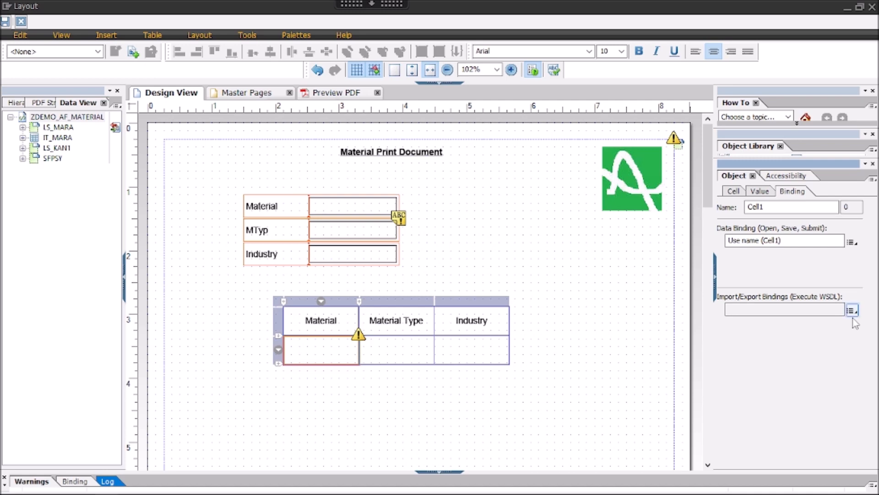
Bind the Material column's body cell to MATNR in the IT_MARA data rows without updating any related properties
{"action": "left_click", "coordinate": [852, 243]}
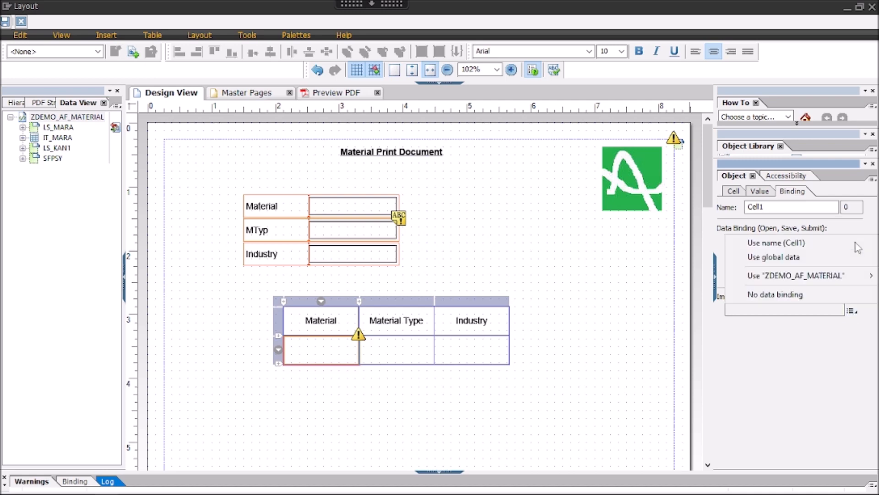
{"action": "mouse_move", "coordinate": [840, 276]}
{"action": "mouse_move", "coordinate": [708, 291]}
{"action": "mouse_move", "coordinate": [760, 291]}
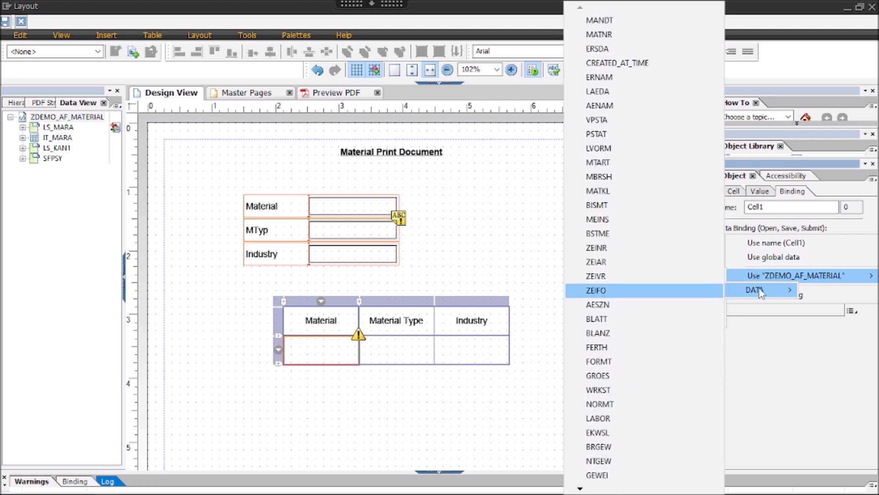
{"action": "left_click", "coordinate": [609, 35]}
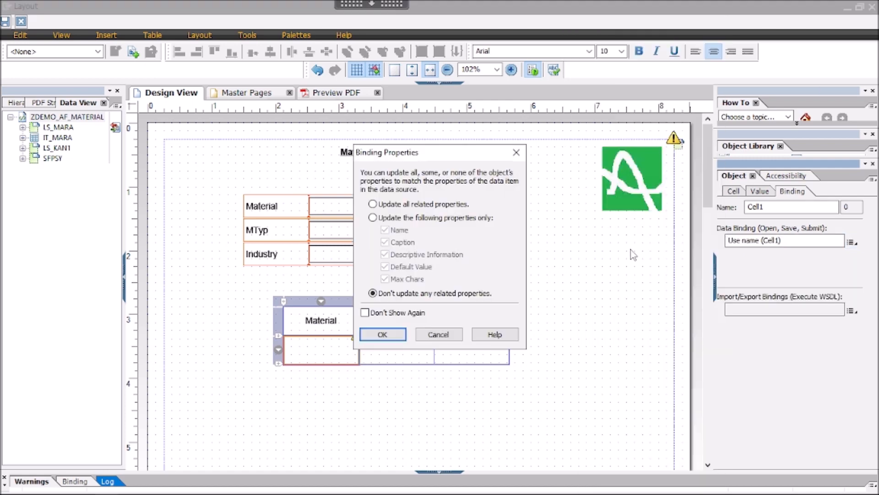
{"action": "left_click", "coordinate": [380, 335]}
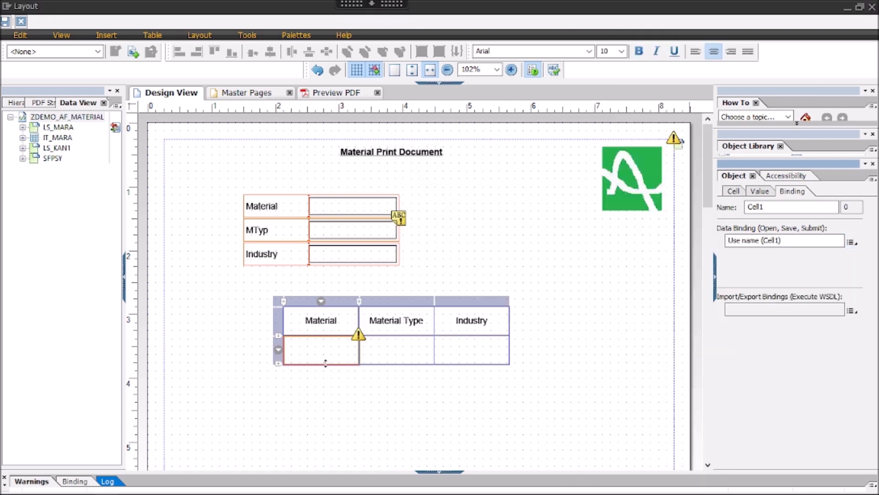
Delete the whole three-column table below the Industry field
{"action": "left_click", "coordinate": [411, 352]}
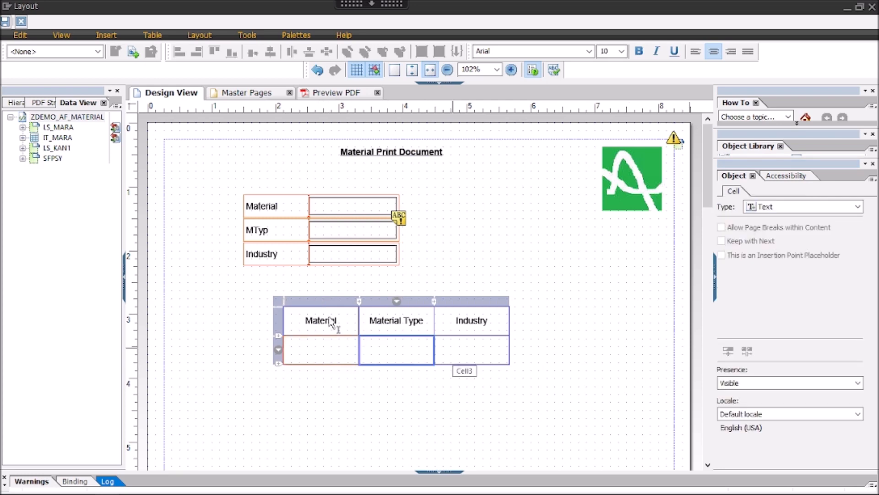
{"action": "left_click_drag", "start_coordinate": [237, 280], "coordinate": [569, 373]}
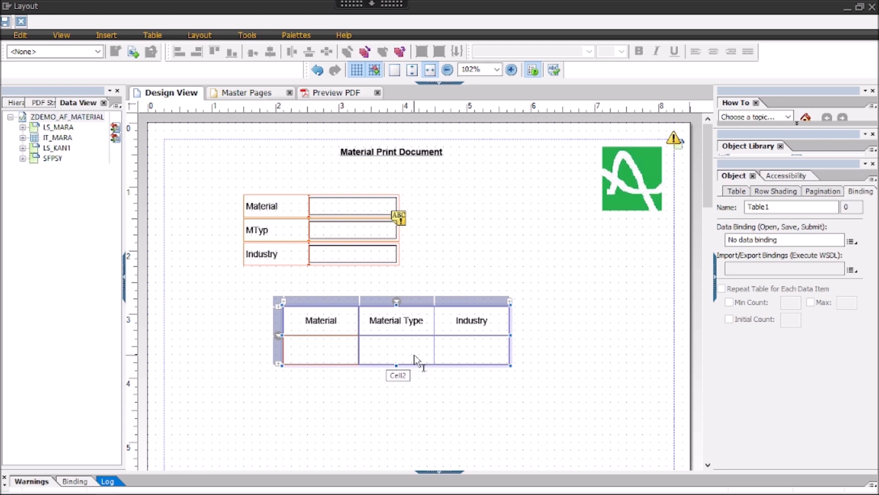
{"action": "key", "text": "Delete"}
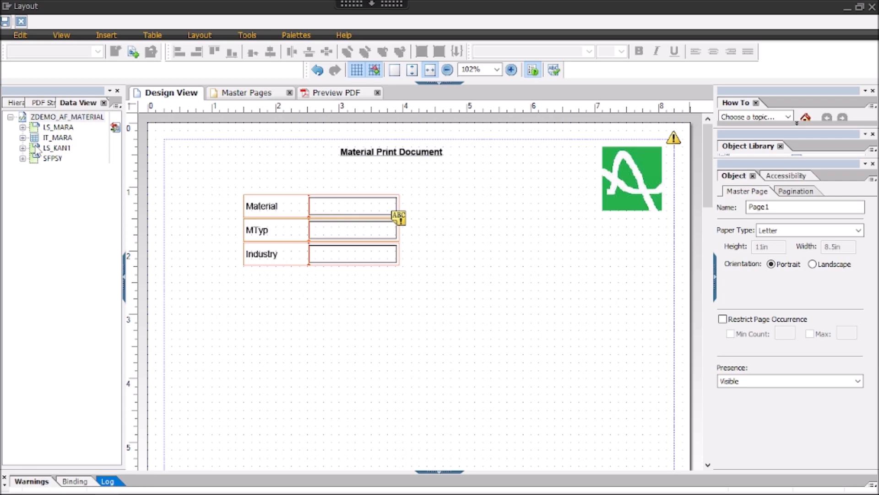
Try to generate a table from the complete IT_MARA data node below the Industry field, and delete it
{"action": "left_click", "coordinate": [23, 138]}
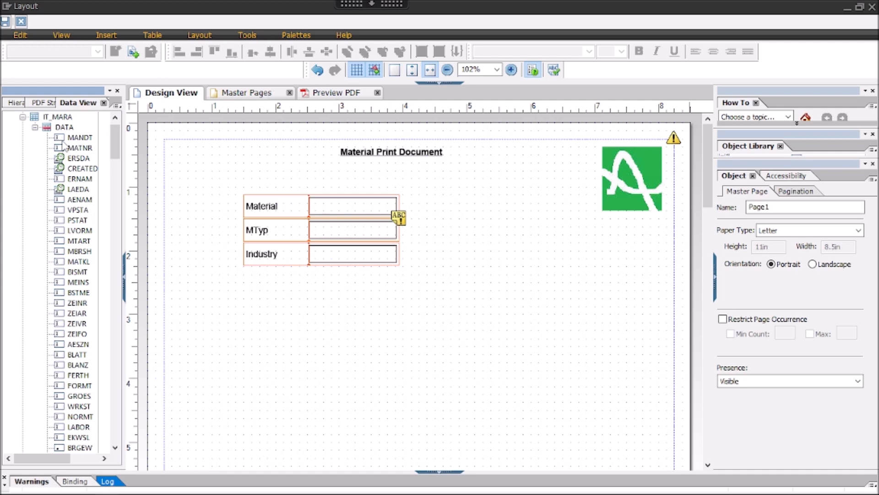
{"action": "left_click_drag", "start_coordinate": [57, 119], "coordinate": [214, 298]}
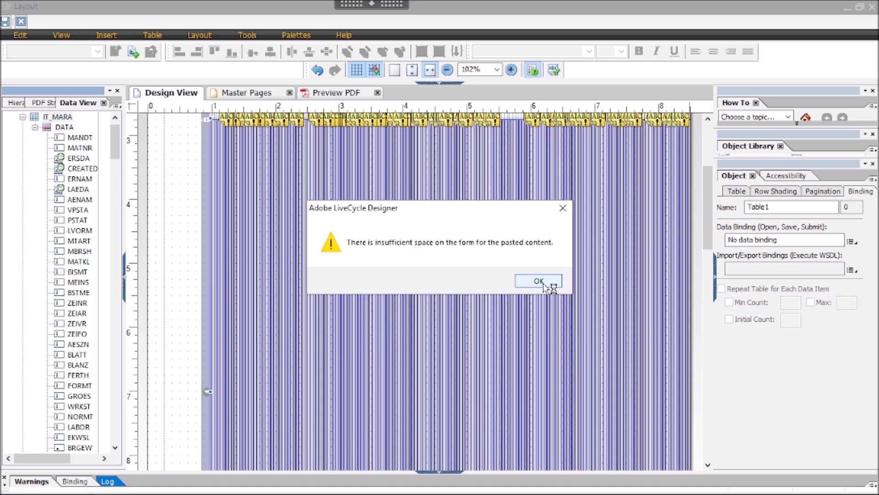
{"action": "left_click", "coordinate": [540, 281]}
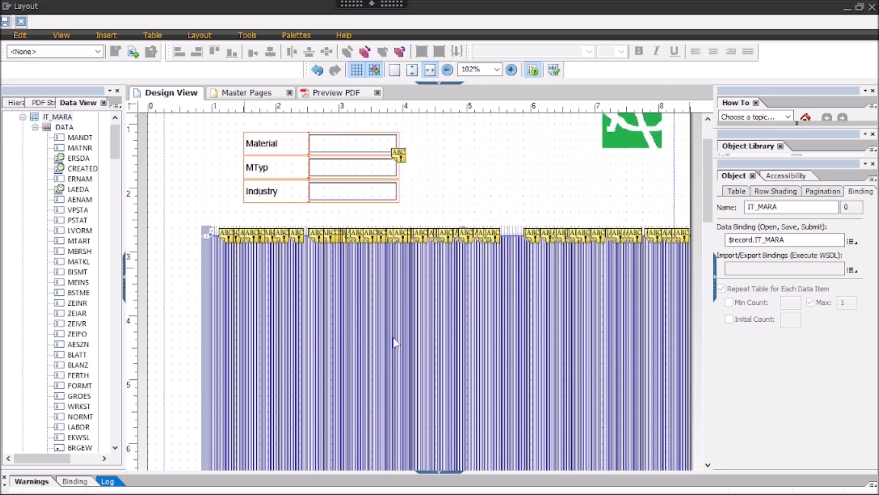
{"action": "key", "text": "Delete"}
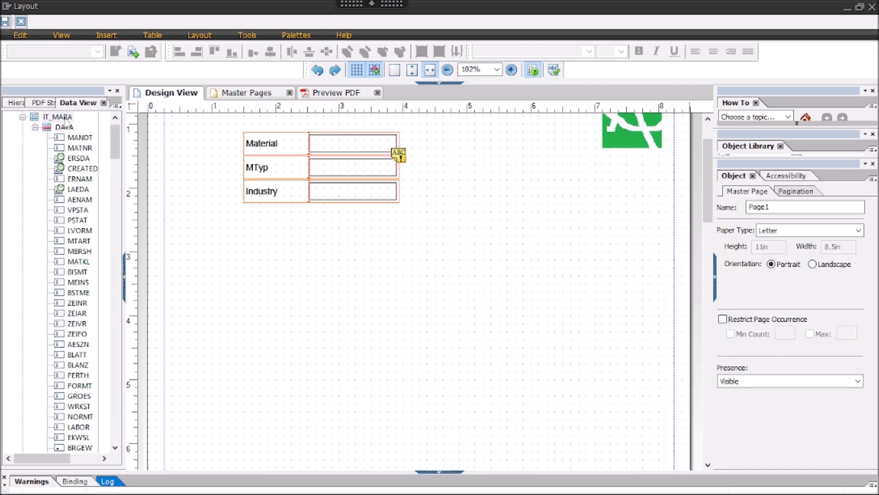
Look through the fields of the IT_MARA data node and check the spelling warning beside the MTyp field
{"action": "mouse_move", "coordinate": [62, 117]}
{"action": "left_mouse_down"}
{"action": "mouse_move", "coordinate": [286, 240]}
{"action": "mouse_move", "coordinate": [55, 120]}
{"action": "left_mouse_up"}
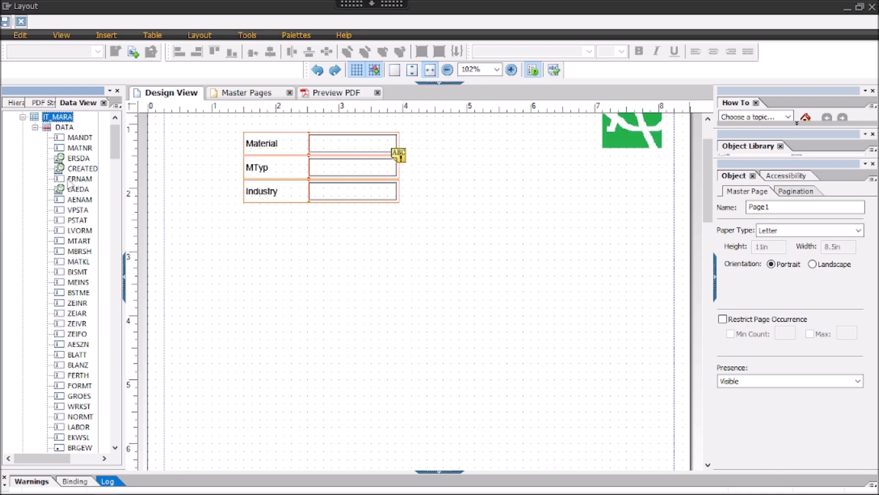
{"action": "scroll", "coordinate": [64, 293], "scroll_direction": "down", "scroll_amount": 20}
{"action": "scroll", "coordinate": [56, 407], "scroll_direction": "up", "scroll_amount": 10}
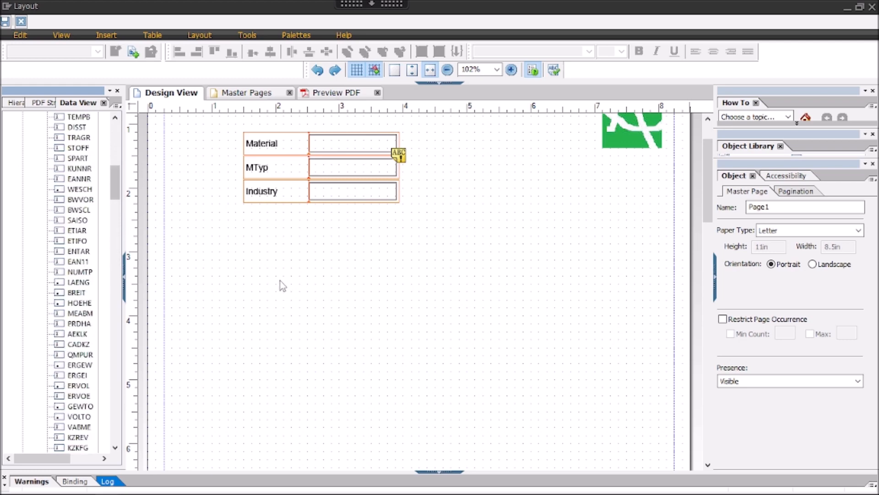
{"action": "scroll", "coordinate": [283, 285], "scroll_direction": "up", "scroll_amount": 2}
{"action": "left_click_drag", "start_coordinate": [112, 174], "coordinate": [112, 140]}
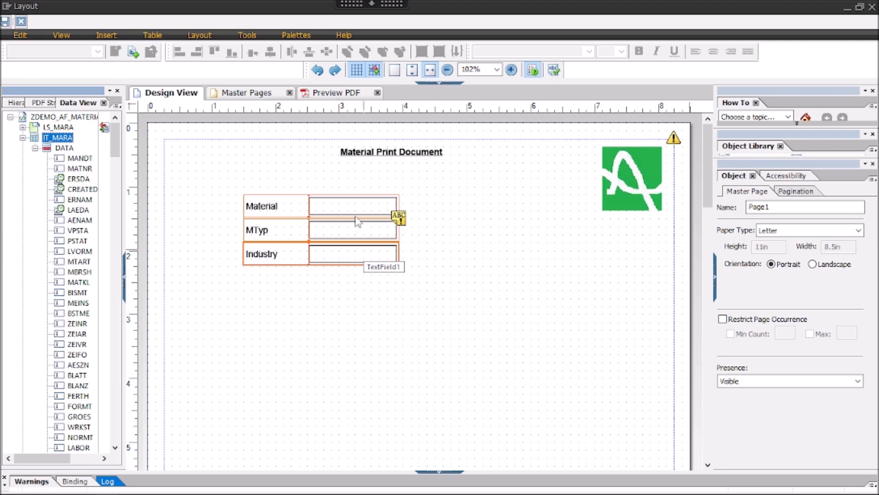
{"action": "left_click", "coordinate": [399, 217]}
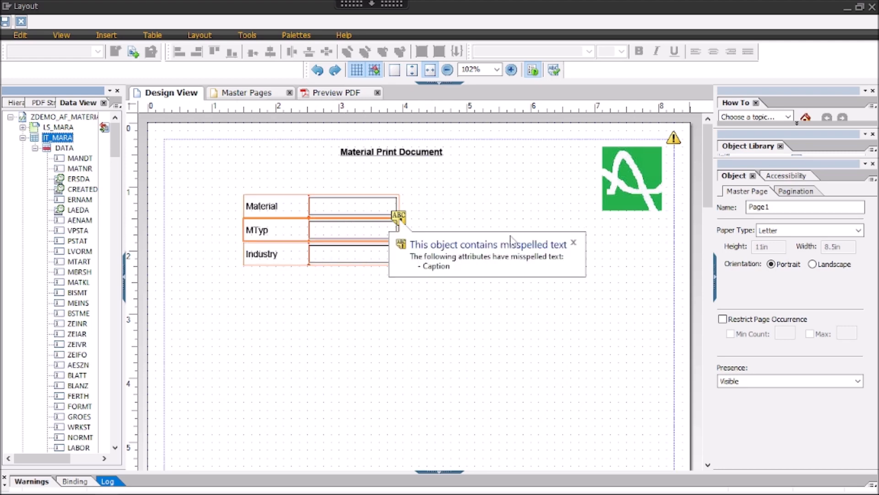
Add the DATE field from the SFPSY data structure to the page, directly below the Industry field
{"action": "left_click", "coordinate": [22, 138]}
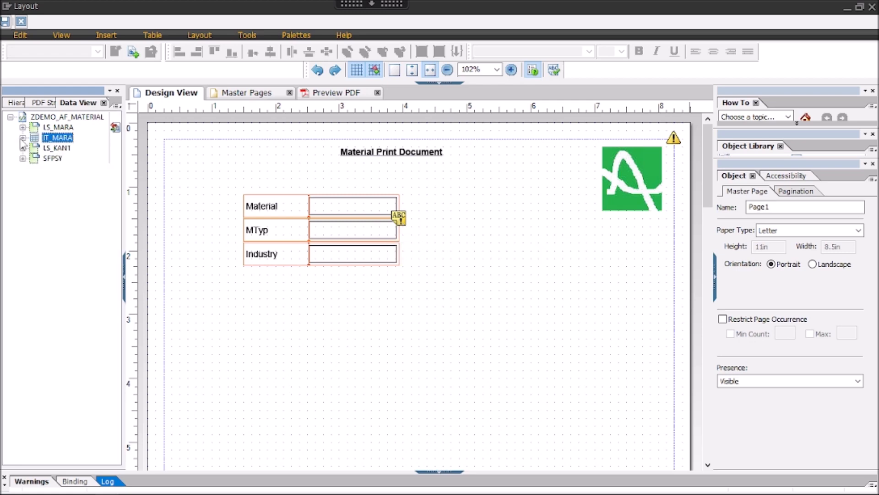
{"action": "left_click", "coordinate": [23, 158]}
{"action": "left_click_drag", "start_coordinate": [64, 170], "coordinate": [247, 287]}
{"action": "left_click_drag", "start_coordinate": [333, 275], "coordinate": [333, 274]}
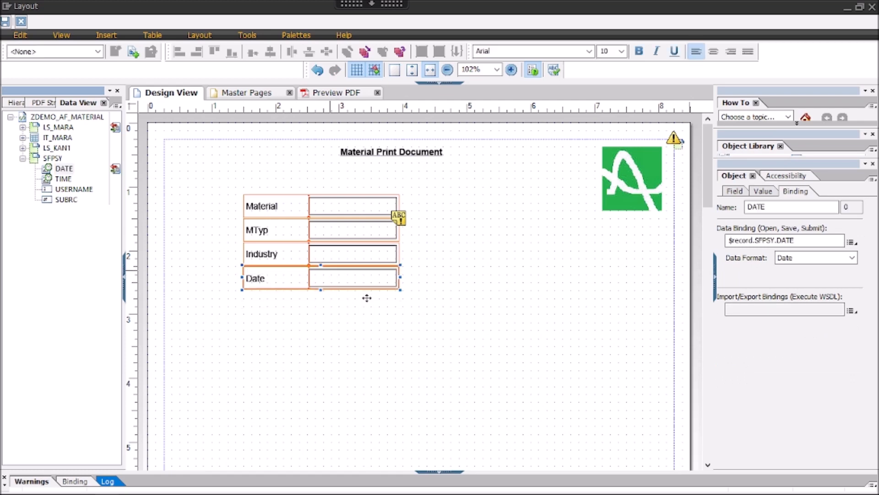
Examine the Industry field's data binding and the ZDEMO_AF_MATERIAL fields available for it
{"action": "left_click", "coordinate": [337, 253]}
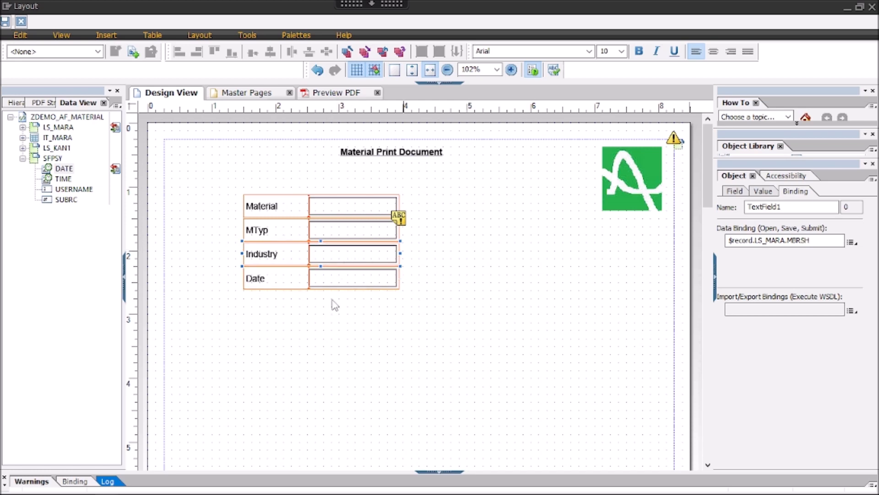
{"action": "left_click", "coordinate": [319, 256]}
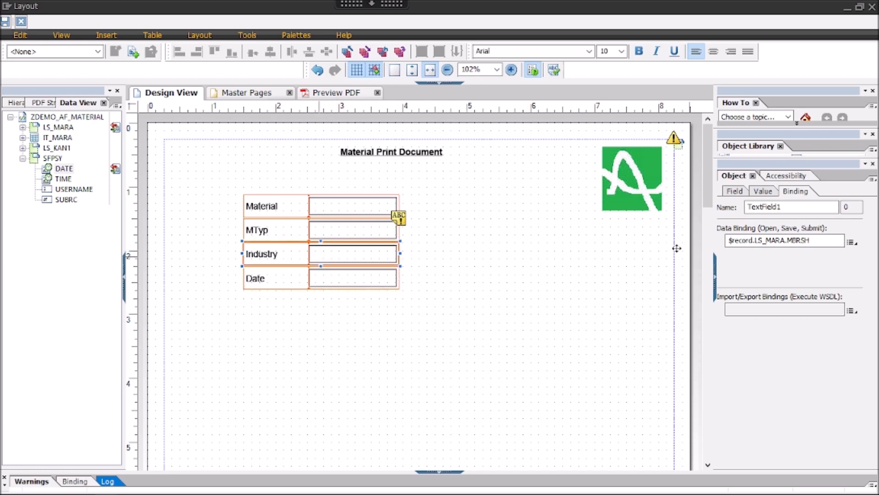
{"action": "left_click", "coordinate": [853, 241]}
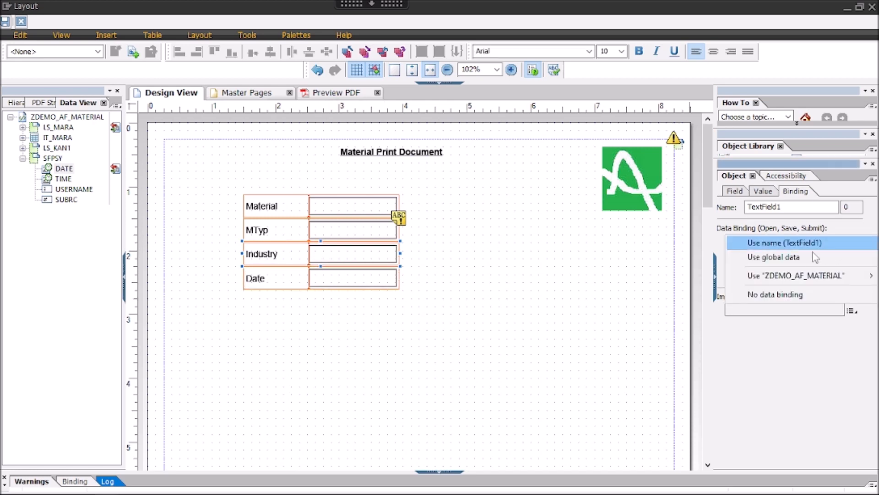
{"action": "mouse_move", "coordinate": [803, 280]}
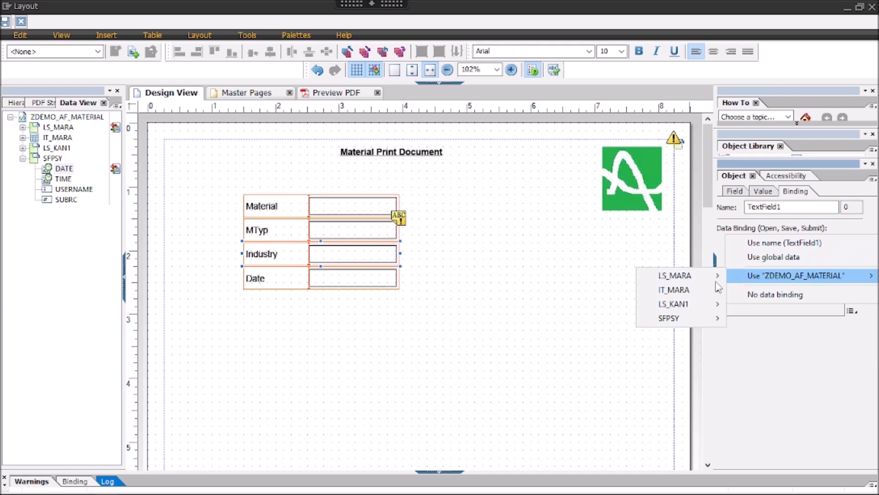
{"action": "mouse_move", "coordinate": [718, 285]}
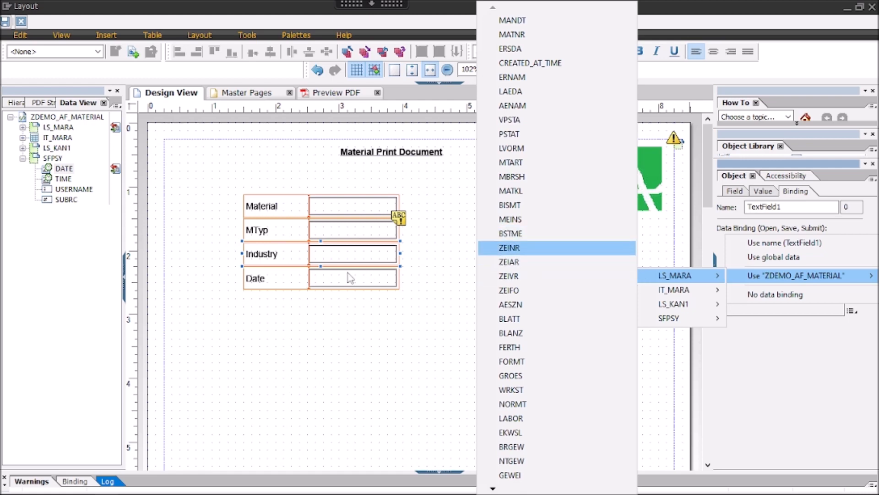
Examine the Date field's binding, value and field type settings
{"action": "left_click", "coordinate": [334, 279]}
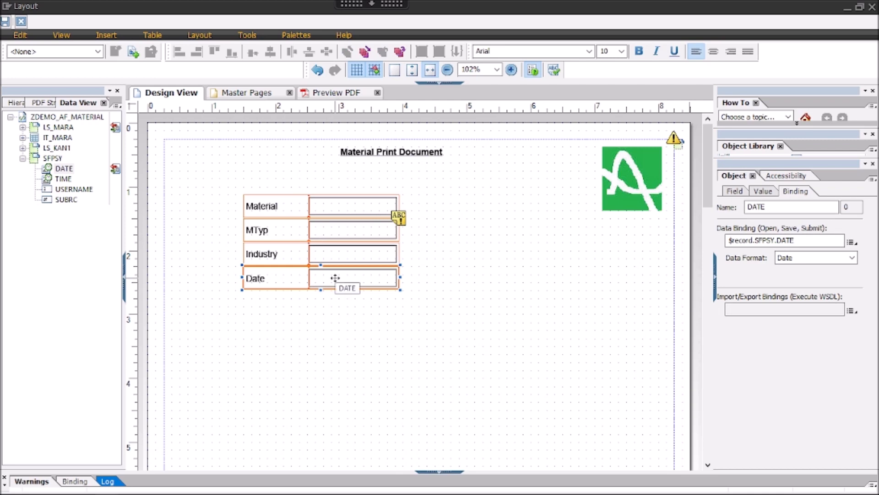
{"action": "left_click", "coordinate": [356, 277]}
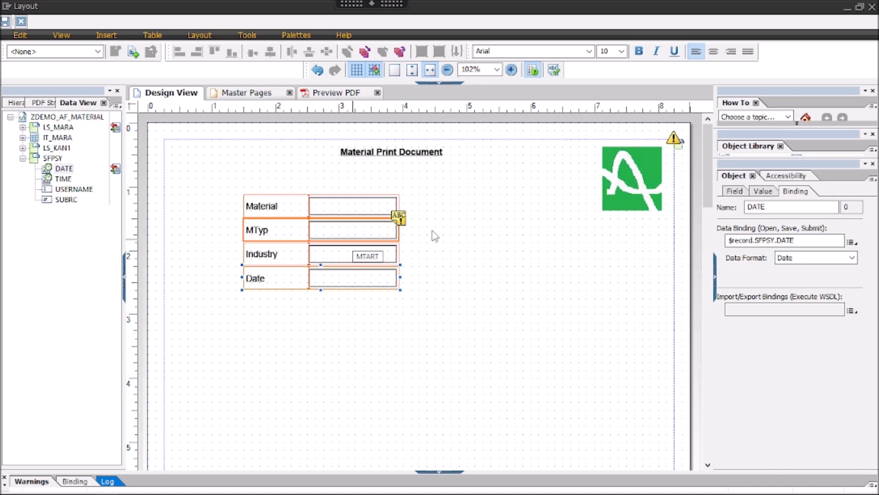
{"action": "left_click", "coordinate": [763, 192]}
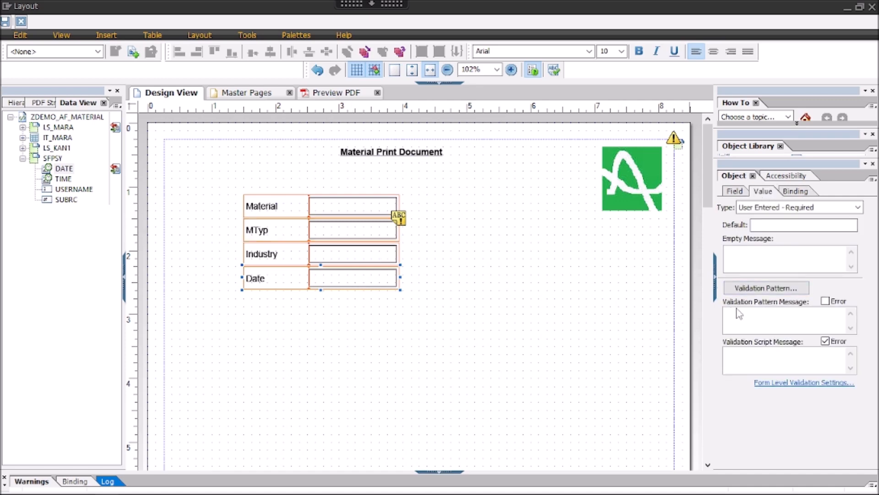
{"action": "left_click", "coordinate": [735, 191]}
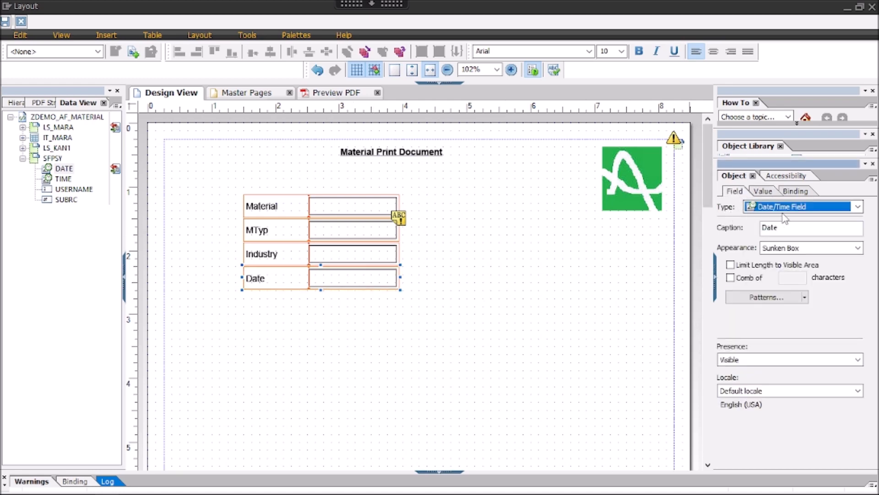
Look through the display patterns available for the Date field without applying one
{"action": "left_click", "coordinate": [776, 299]}
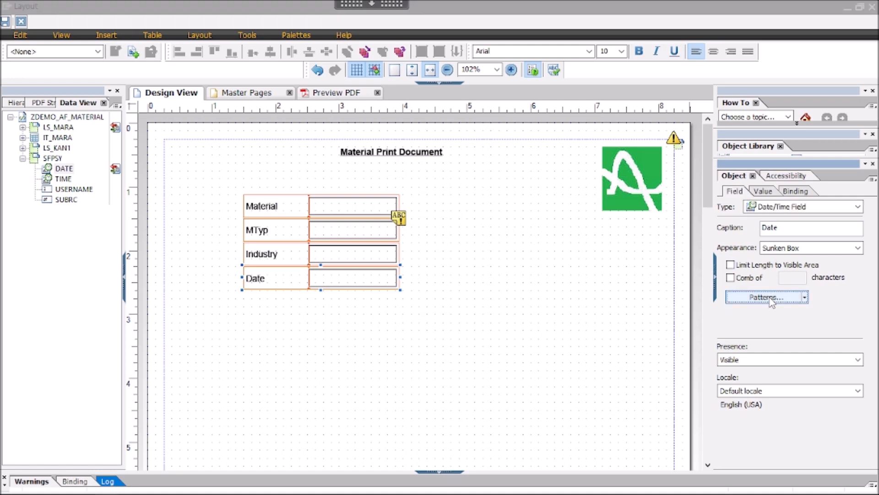
{"action": "left_click_drag", "start_coordinate": [415, 129], "coordinate": [668, 147]}
{"action": "left_click_drag", "start_coordinate": [622, 221], "coordinate": [624, 315]}
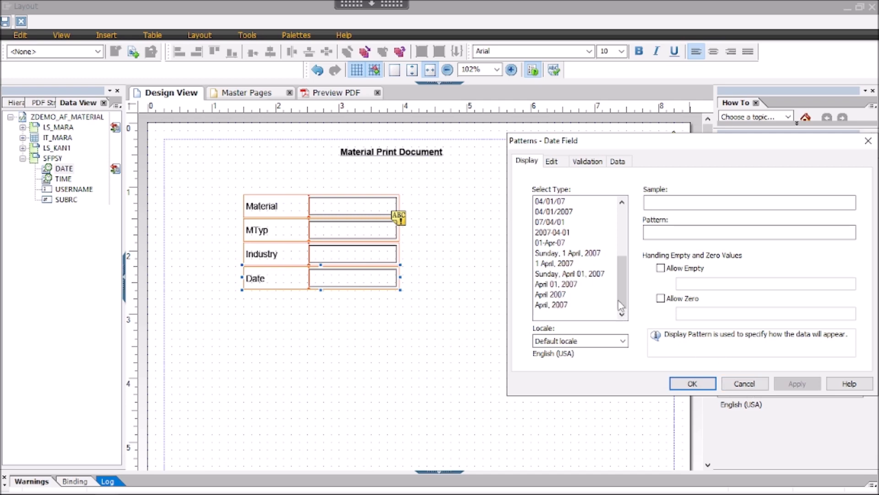
{"action": "left_click_drag", "start_coordinate": [621, 304], "coordinate": [620, 266]}
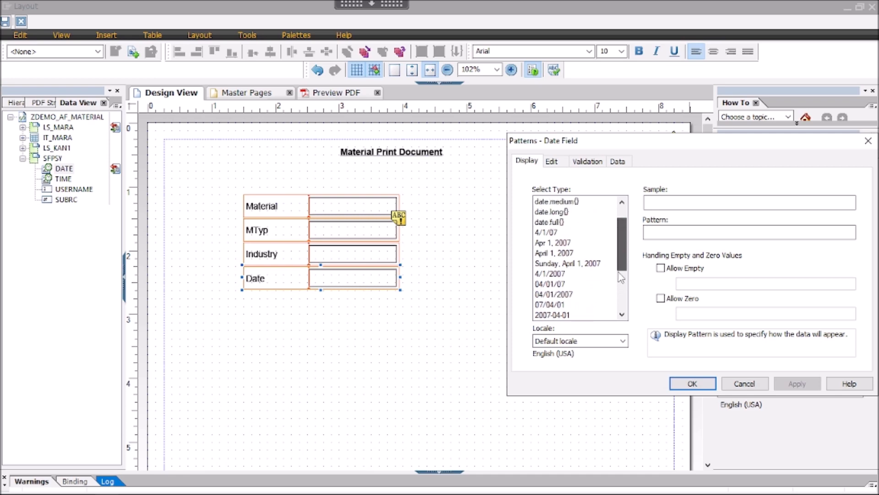
{"action": "scroll", "coordinate": [621, 276], "scroll_direction": "down", "scroll_amount": 1}
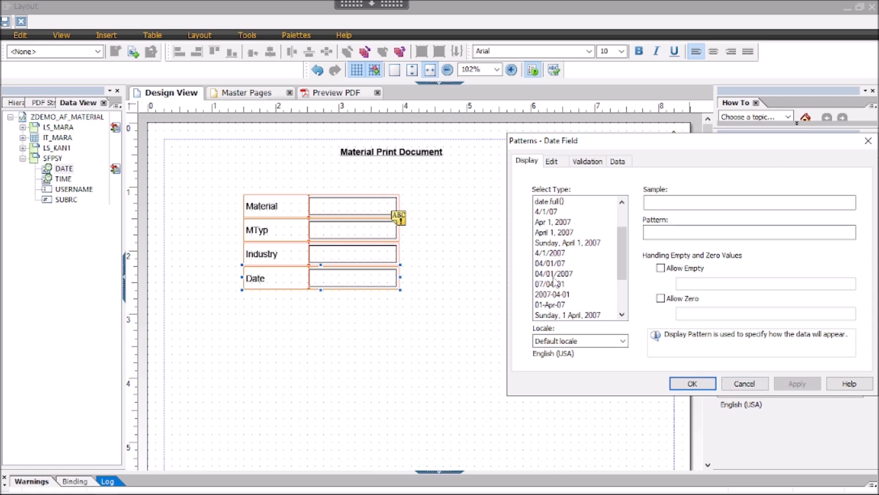
{"action": "left_click", "coordinate": [745, 383]}
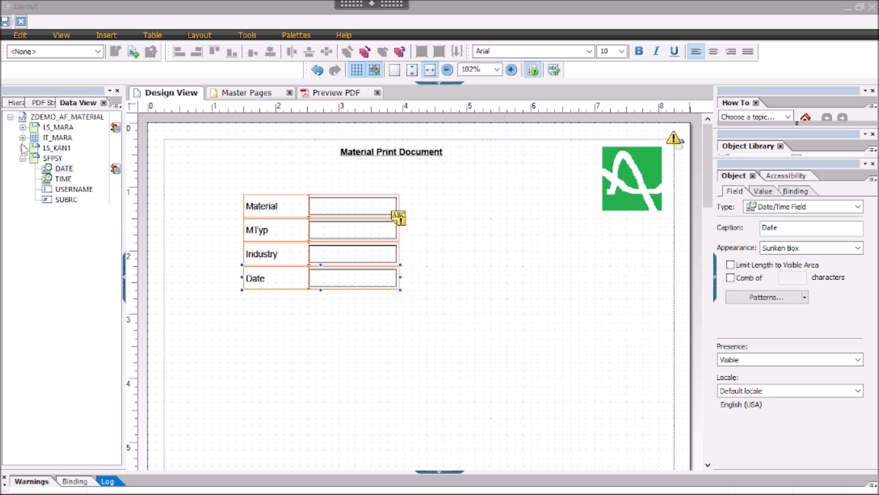
Try shifting only the Material field to the left, and return it to its place above MTyp
{"action": "left_click", "coordinate": [463, 256]}
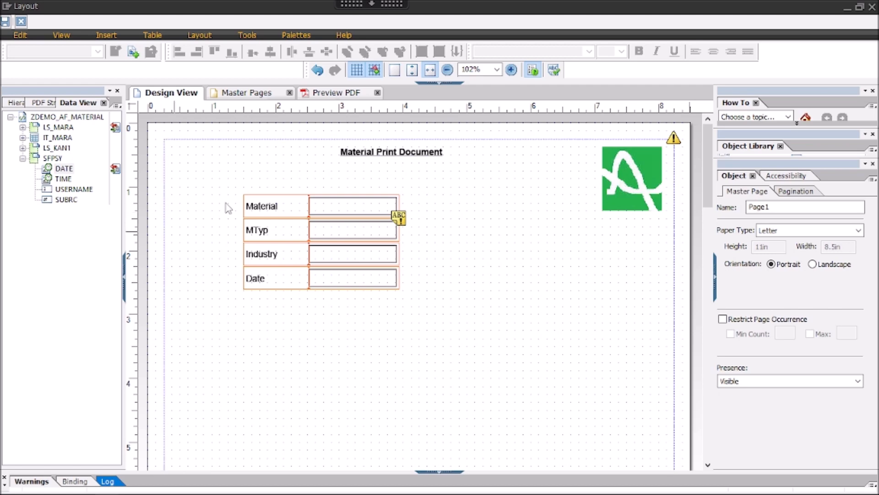
{"action": "left_click", "coordinate": [339, 200]}
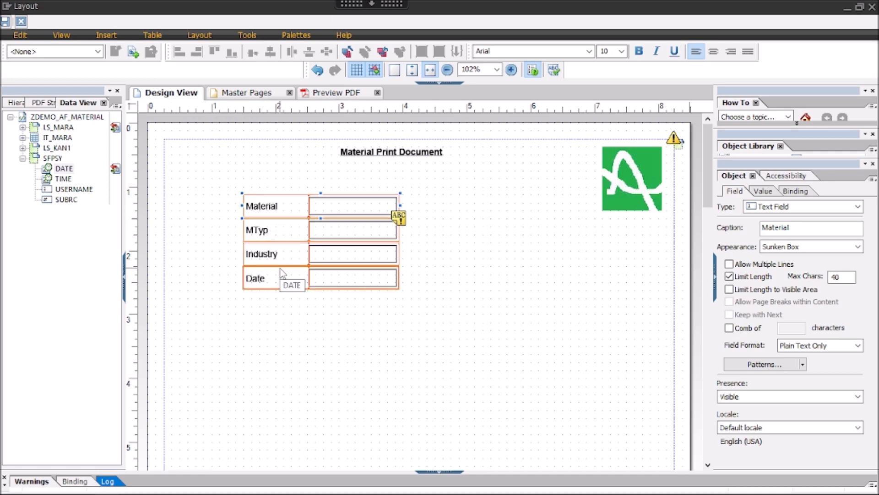
{"action": "key", "text": "Left"}
{"action": "key", "text": "Left"}
{"action": "key", "text": "Left"}
{"action": "key", "text": "Left"}
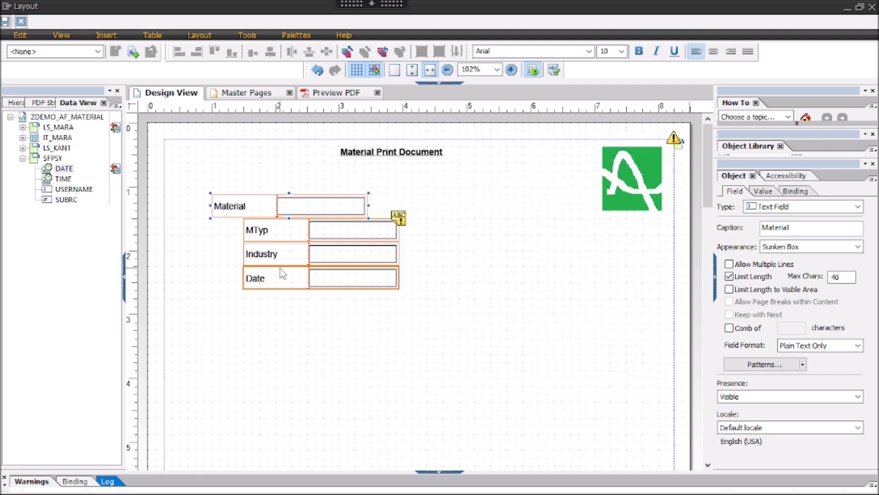
{"action": "key", "text": "Left"}
{"action": "key", "text": "Left"}
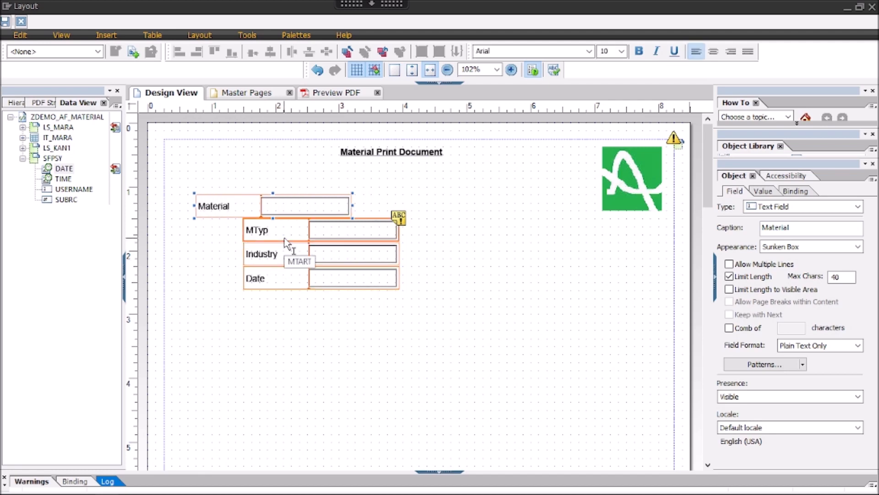
{"action": "key", "text": "Right"}
{"action": "key", "text": "Right"}
{"action": "key", "text": "Right"}
{"action": "key", "text": "Right"}
{"action": "key", "text": "Right"}
{"action": "key", "text": "Right"}
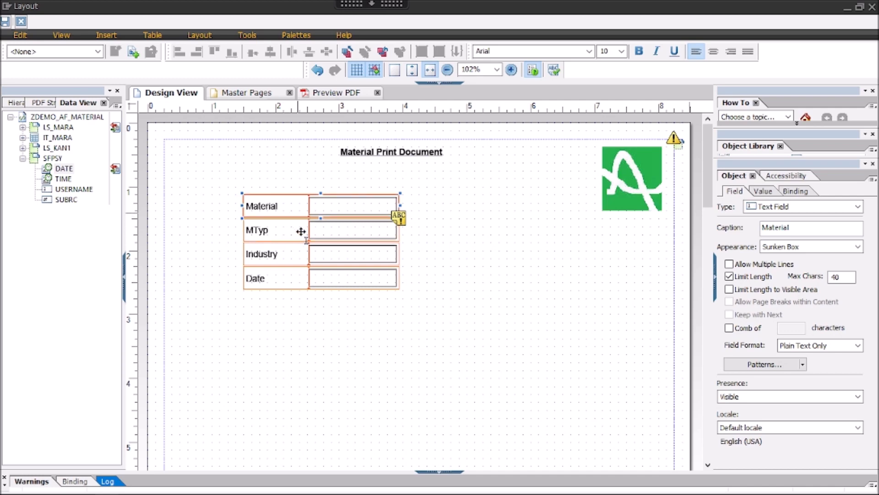
Move the Material, MTyp, Industry and Date fields together to the left, close to the page's left margin
{"action": "left_click", "coordinate": [303, 236], "text": "shift"}
{"action": "left_click", "coordinate": [285, 253], "text": "shift"}
{"action": "left_click", "coordinate": [286, 282], "text": "shift"}
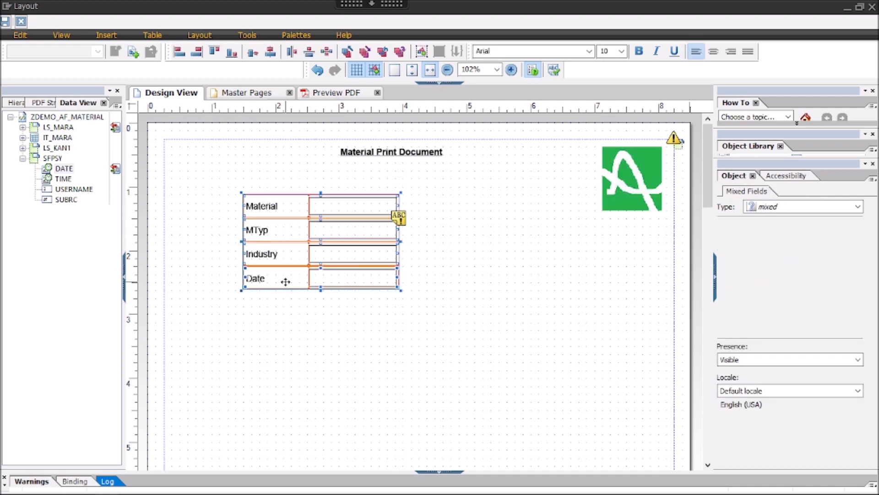
{"action": "key", "text": "Left"}
{"action": "key", "text": "Left"}
{"action": "key", "text": "Left"}
{"action": "key", "text": "Left"}
{"action": "key", "text": "Left"}
{"action": "key", "text": "Left"}
{"action": "key", "text": "Left"}
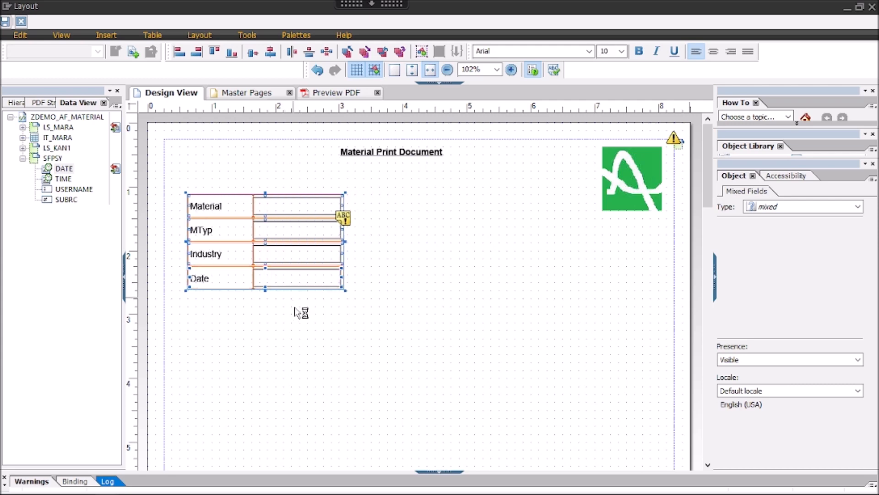
{"action": "left_click", "coordinate": [295, 312]}
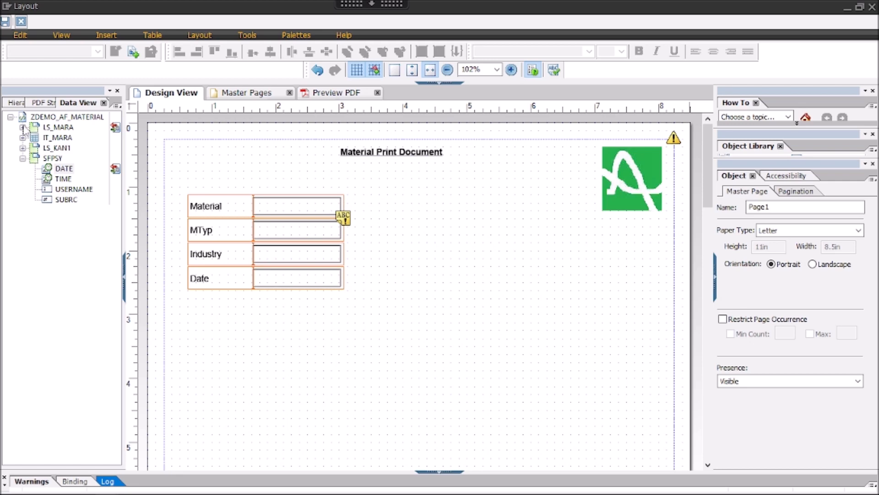
Insert a subform in PAGE1, place it directly below the Date field and widen it across most of the page
{"action": "left_click", "coordinate": [16, 103]}
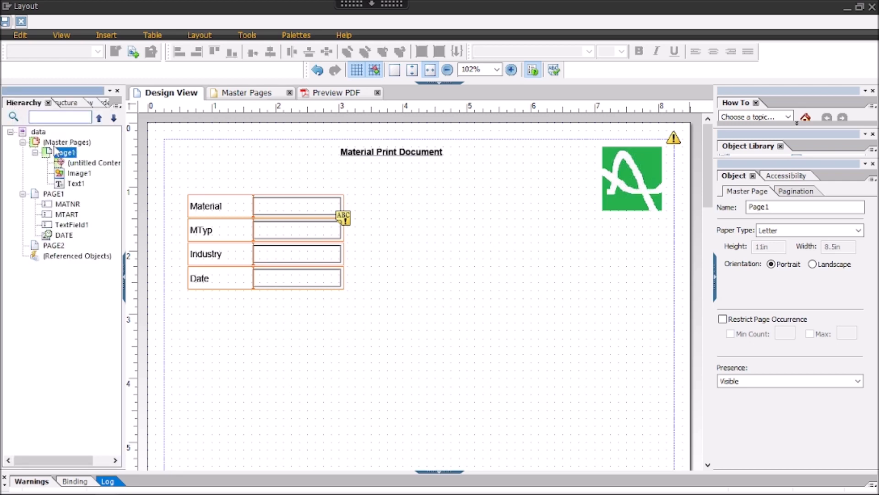
{"action": "left_click", "coordinate": [58, 194]}
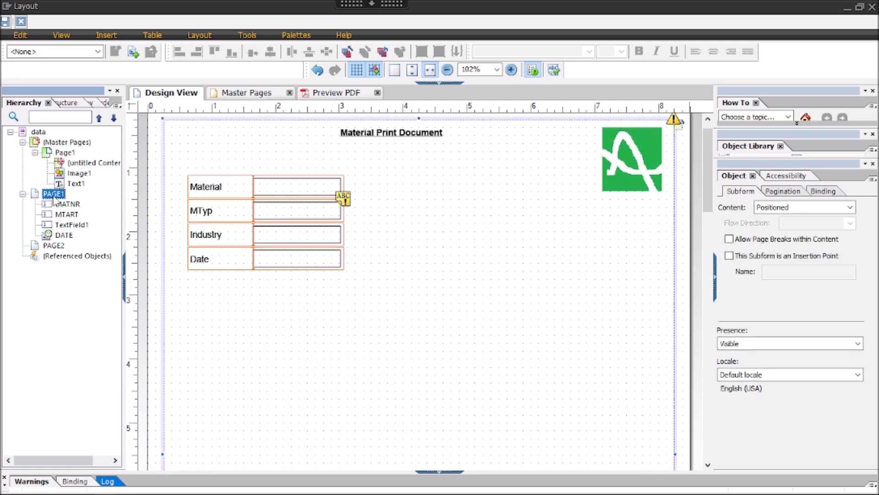
{"action": "right_click", "coordinate": [54, 199]}
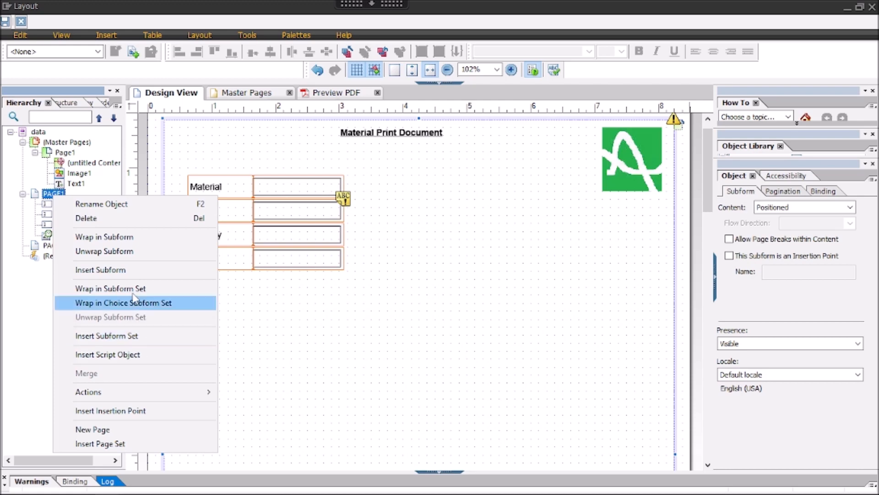
{"action": "left_click", "coordinate": [114, 274]}
{"action": "left_click_drag", "start_coordinate": [374, 179], "coordinate": [573, 276]}
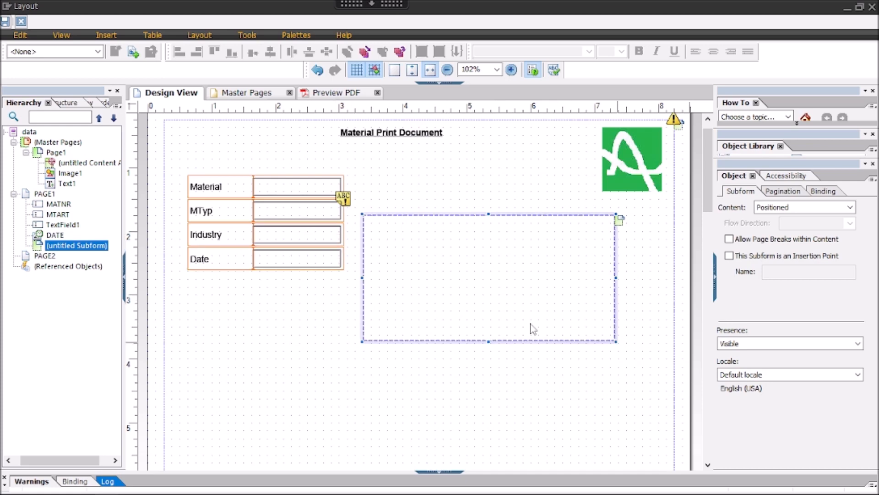
{"action": "left_click_drag", "start_coordinate": [420, 307], "coordinate": [268, 297]}
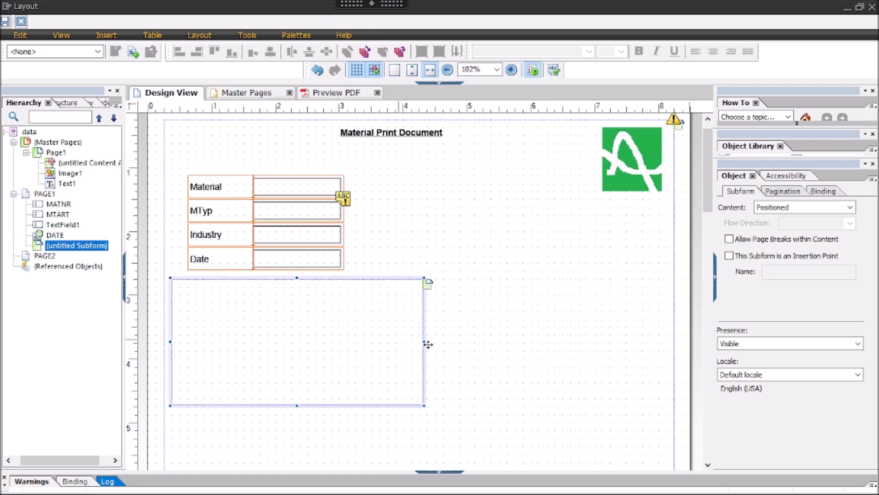
{"action": "left_click_drag", "start_coordinate": [497, 347], "coordinate": [641, 337]}
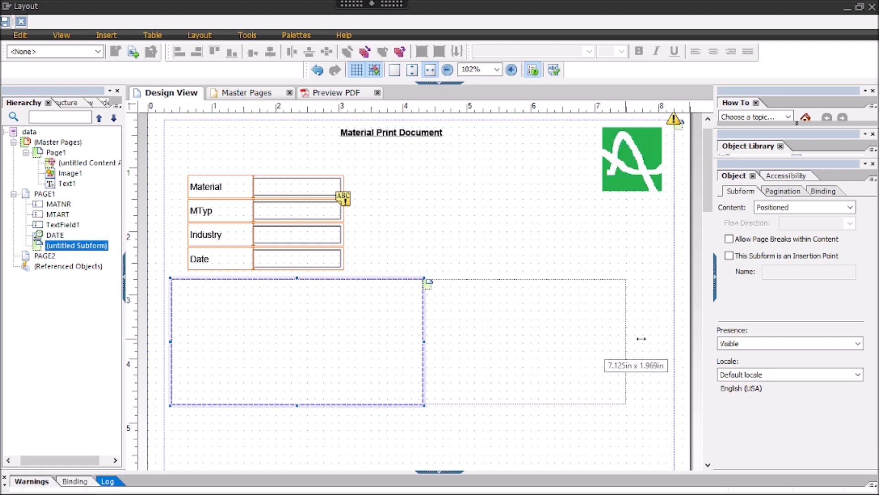
{"action": "left_click", "coordinate": [51, 246]}
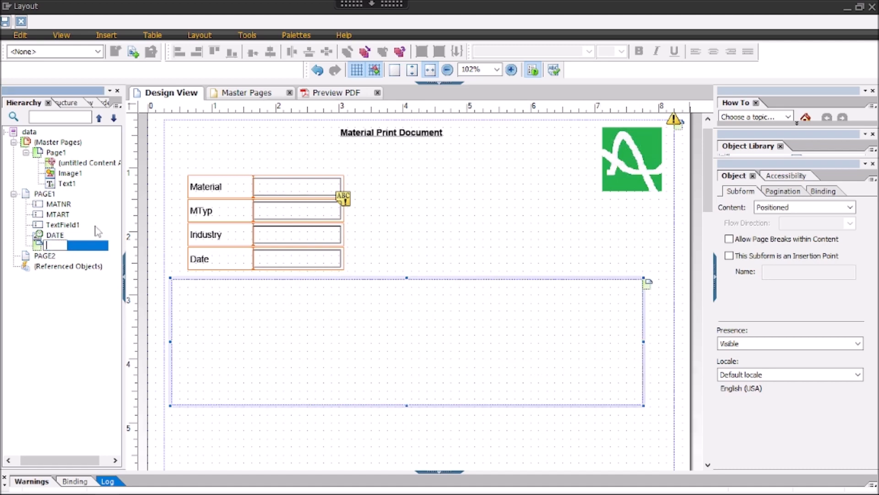
{"action": "left_click", "coordinate": [79, 244]}
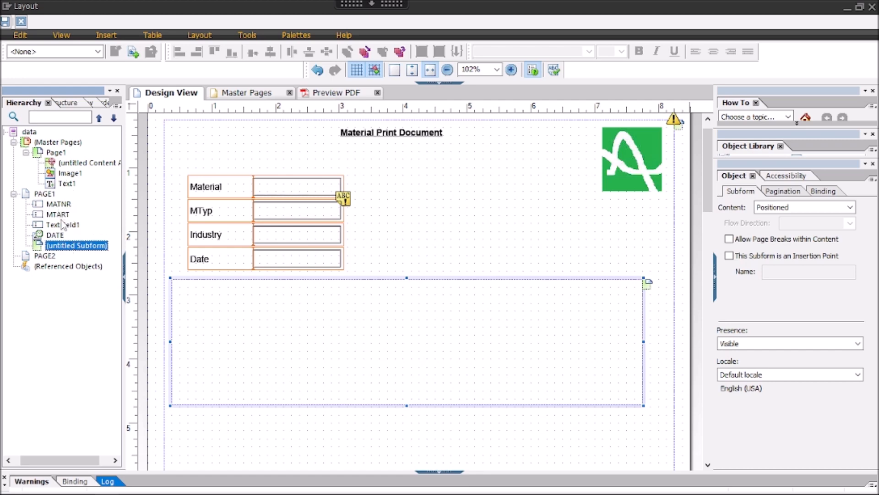
Move MATNR, MTART, TextField1 and DATE into the untitled subform of PAGE1, keeping that order
{"action": "left_click", "coordinate": [59, 204]}
{"action": "left_click", "coordinate": [70, 245], "text": "ctrl"}
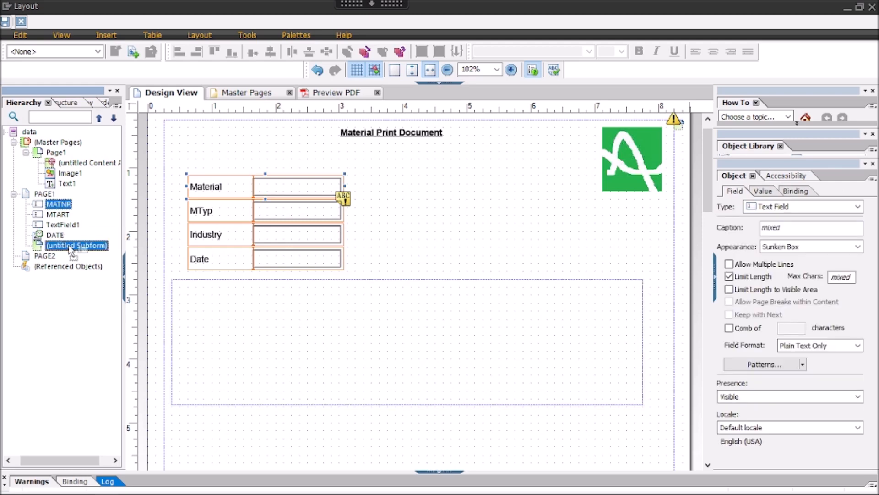
{"action": "left_click_drag", "start_coordinate": [70, 247], "coordinate": [70, 247]}
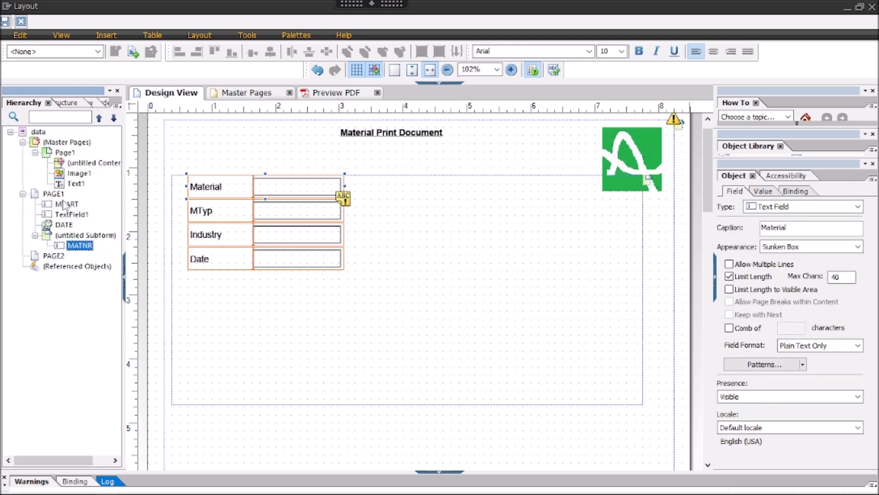
{"action": "left_click_drag", "start_coordinate": [71, 206], "coordinate": [83, 252]}
{"action": "left_click_drag", "start_coordinate": [73, 205], "coordinate": [83, 251]}
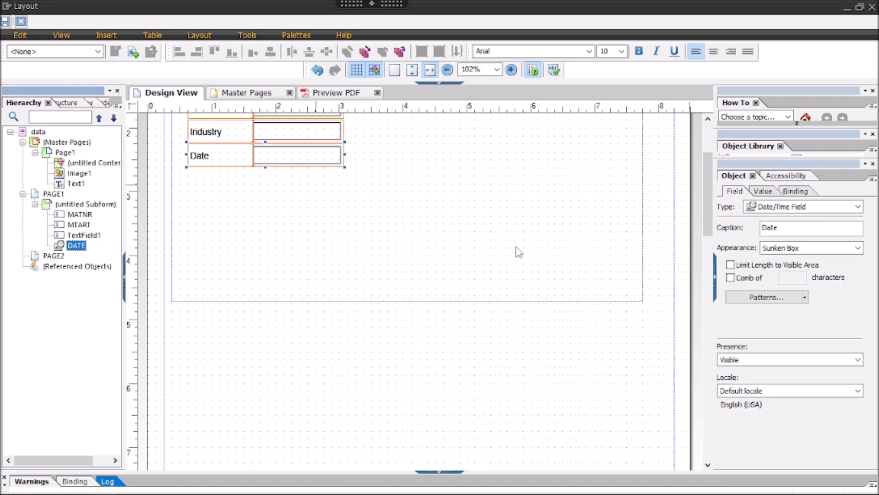
Reduce the subform's height and width so it encloses the four fields and stays clear of the logo
{"action": "scroll", "coordinate": [389, 279], "scroll_direction": "up", "scroll_amount": 3}
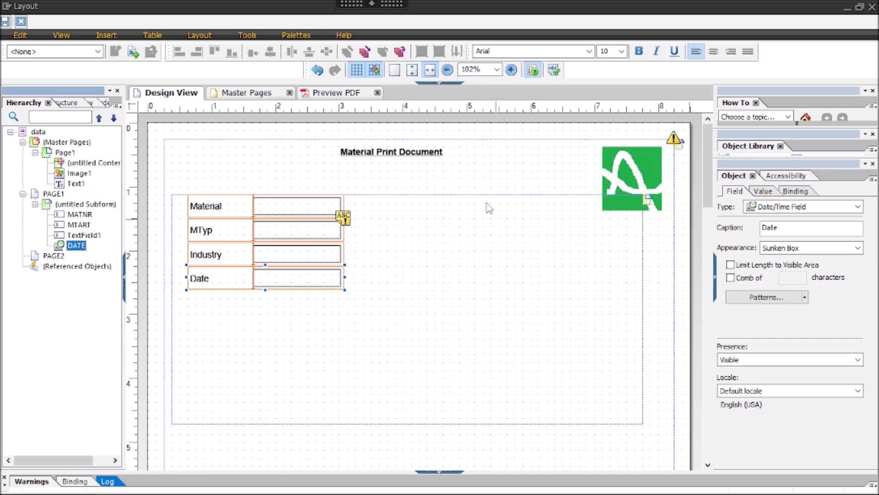
{"action": "left_click", "coordinate": [465, 200]}
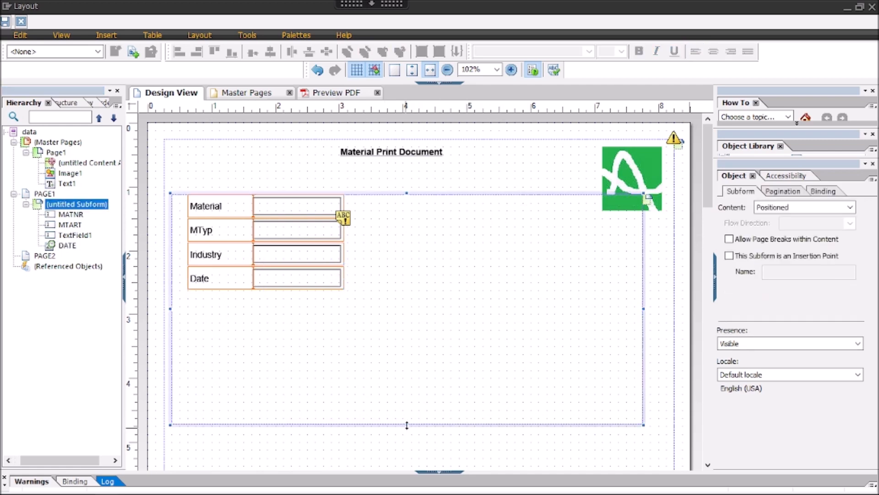
{"action": "left_click_drag", "start_coordinate": [406, 422], "coordinate": [406, 331]}
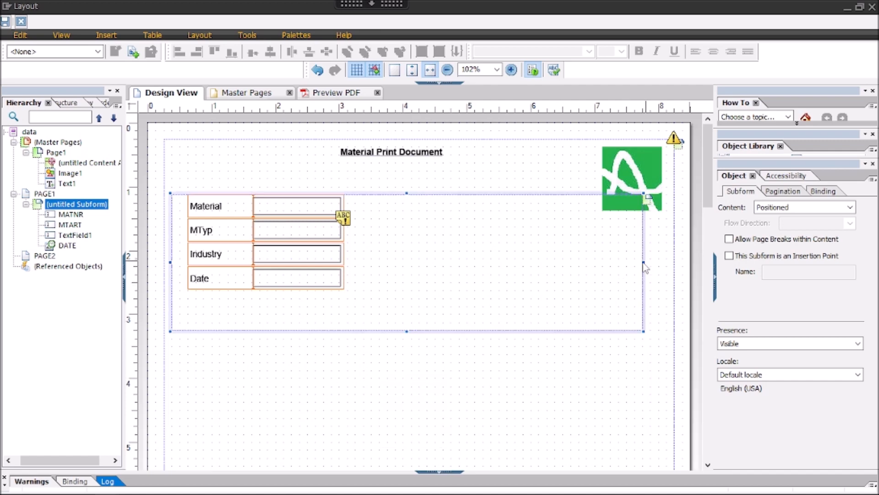
{"action": "left_click_drag", "start_coordinate": [644, 263], "coordinate": [484, 262]}
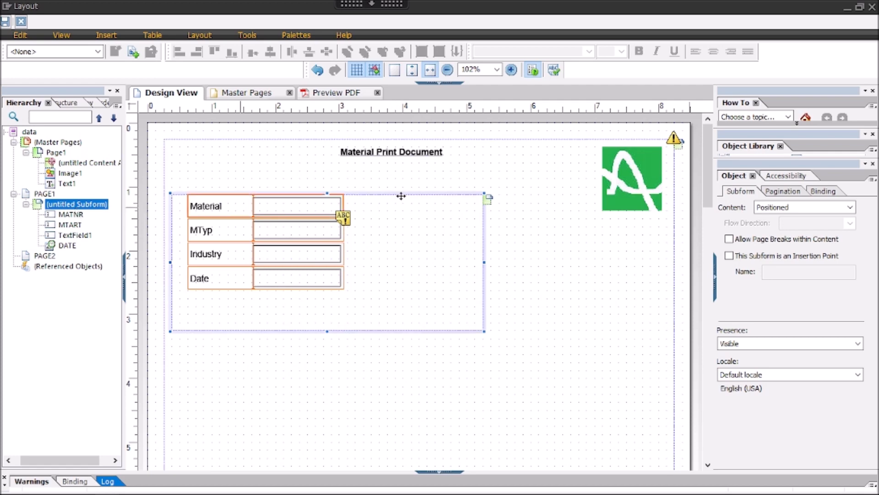
Shift the subform slightly up and left to meet the page's left margin, and shorten it to end just below the Date field
{"action": "key", "text": "Down"}
{"action": "key", "text": "Down"}
{"action": "key", "text": "Down"}
{"action": "key", "text": "Down"}
{"action": "key", "text": "Down"}
{"action": "key", "text": "Down"}
{"action": "key", "text": "Right"}
{"action": "key", "text": "Right"}
{"action": "key", "text": "Right"}
{"action": "key", "text": "Right"}
{"action": "key", "text": "Right"}
{"action": "key", "text": "Right"}
{"action": "key", "text": "Up"}
{"action": "key", "text": "Up"}
{"action": "key", "text": "Up"}
{"action": "key", "text": "Up"}
{"action": "key", "text": "Up"}
{"action": "key", "text": "Left"}
{"action": "key", "text": "Left"}
{"action": "key", "text": "Left"}
{"action": "key", "text": "Up"}
{"action": "key", "text": "Up"}
{"action": "key", "text": "Left"}
{"action": "key", "text": "Left"}
{"action": "key", "text": "Left"}
{"action": "key", "text": "Left"}
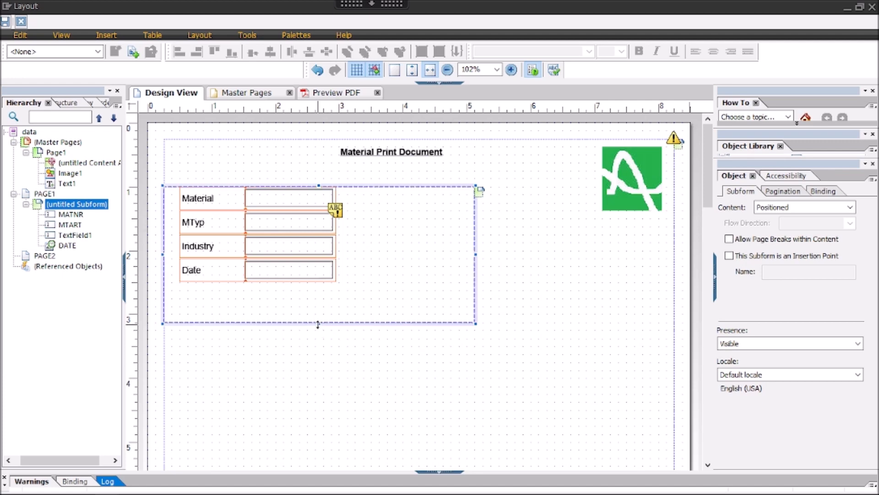
{"action": "left_click_drag", "start_coordinate": [318, 322], "coordinate": [319, 302]}
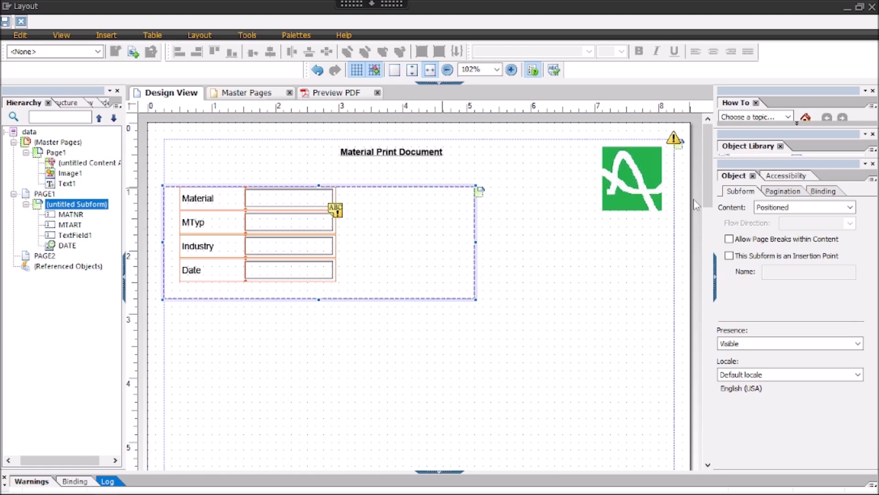
Set the untitled subform's content to Flowed and widen the subform to the right, ending just short of the logo
{"action": "left_click", "coordinate": [763, 210]}
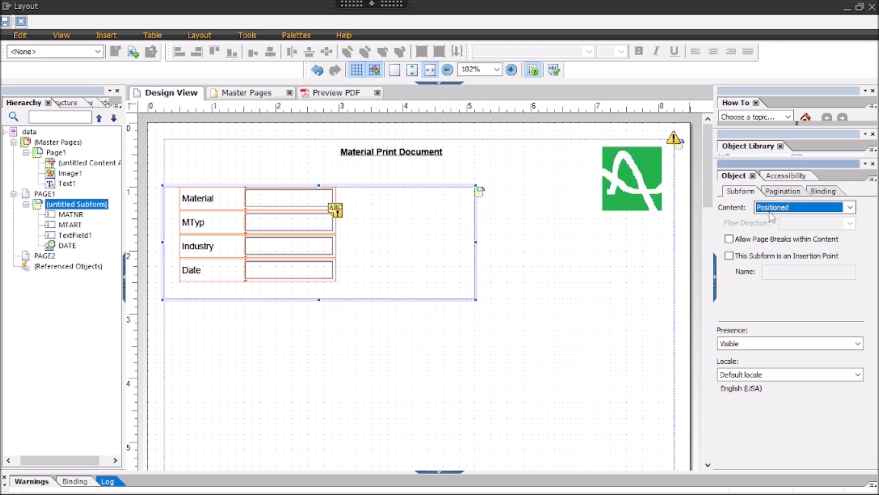
{"action": "left_click", "coordinate": [770, 212]}
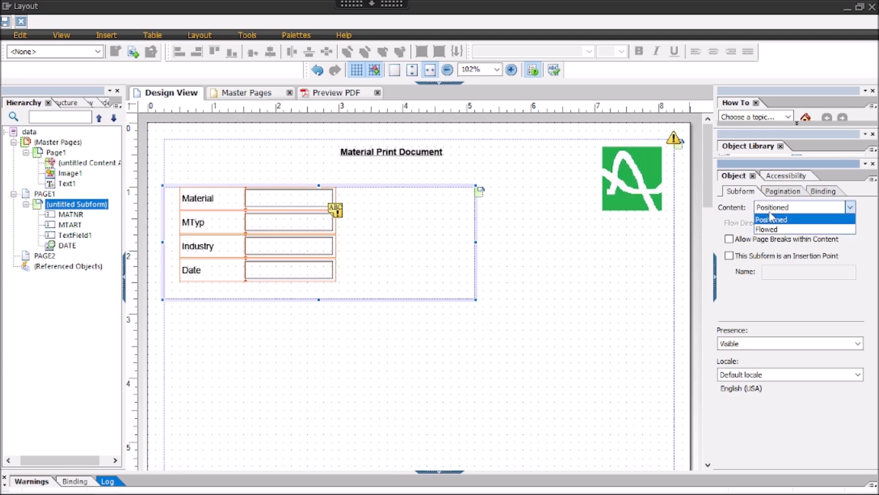
{"action": "left_click", "coordinate": [772, 219]}
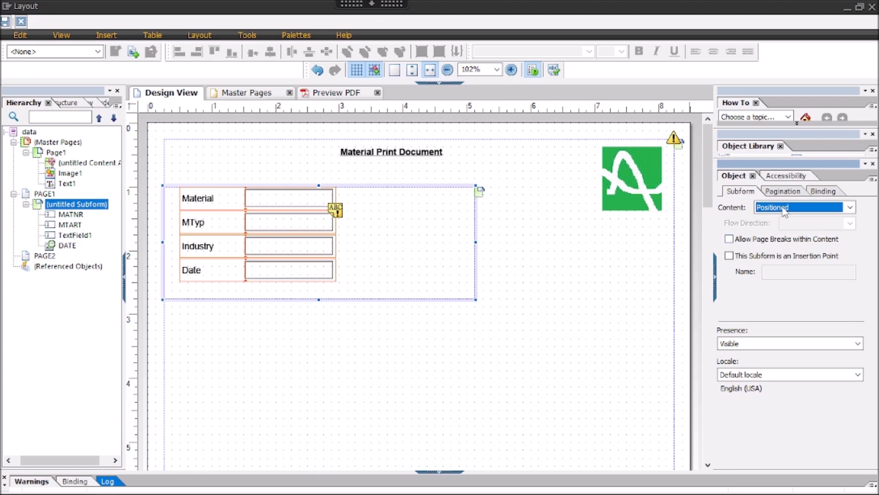
{"action": "left_click", "coordinate": [785, 210]}
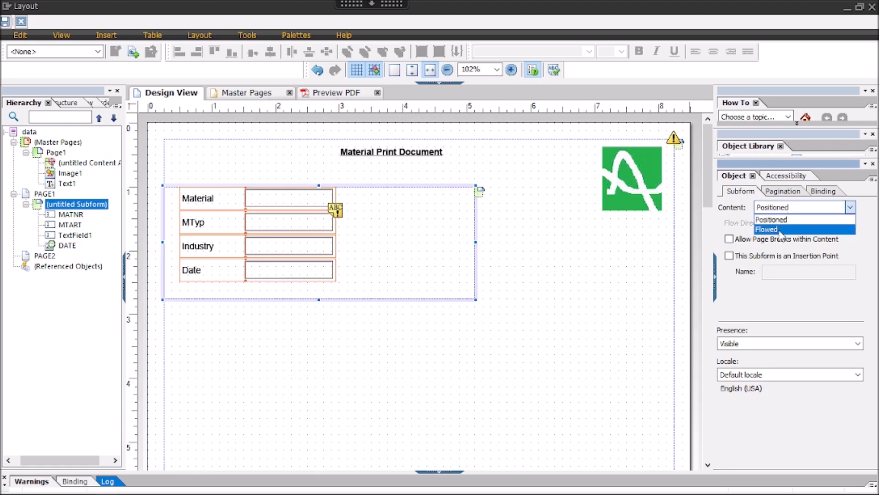
{"action": "left_click", "coordinate": [780, 230]}
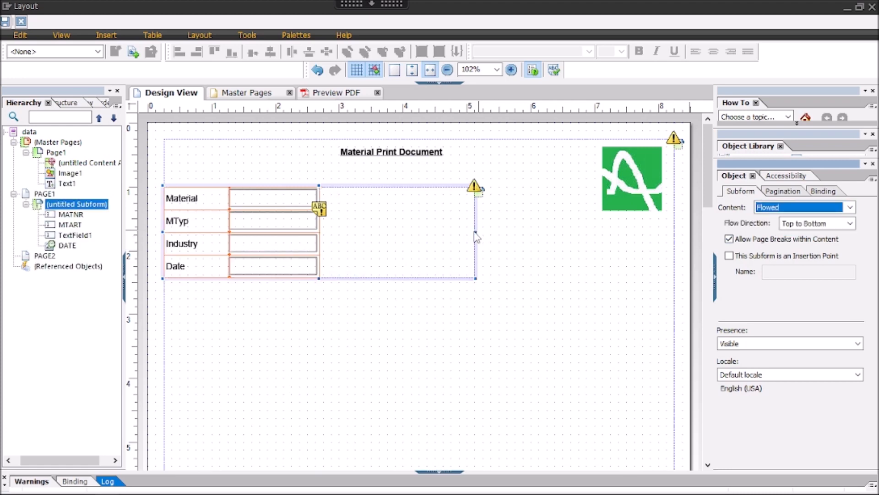
{"action": "left_click_drag", "start_coordinate": [476, 232], "coordinate": [571, 232]}
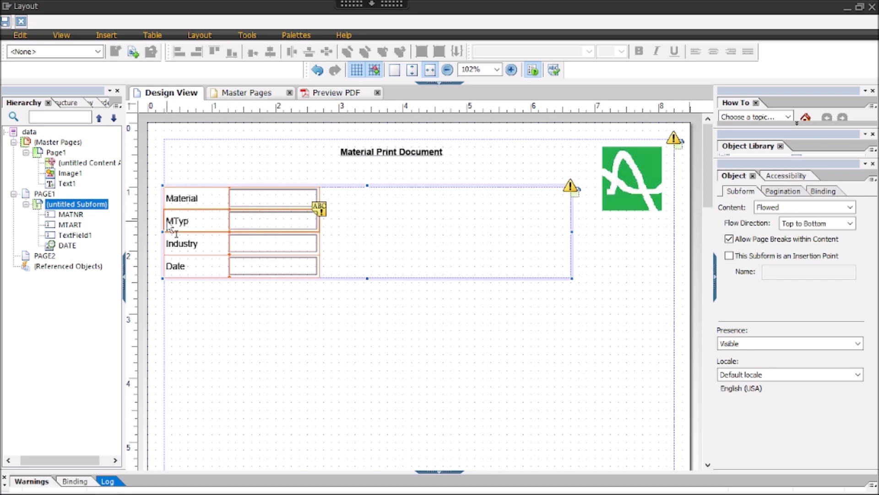
{"action": "mouse_move", "coordinate": [316, 220]}
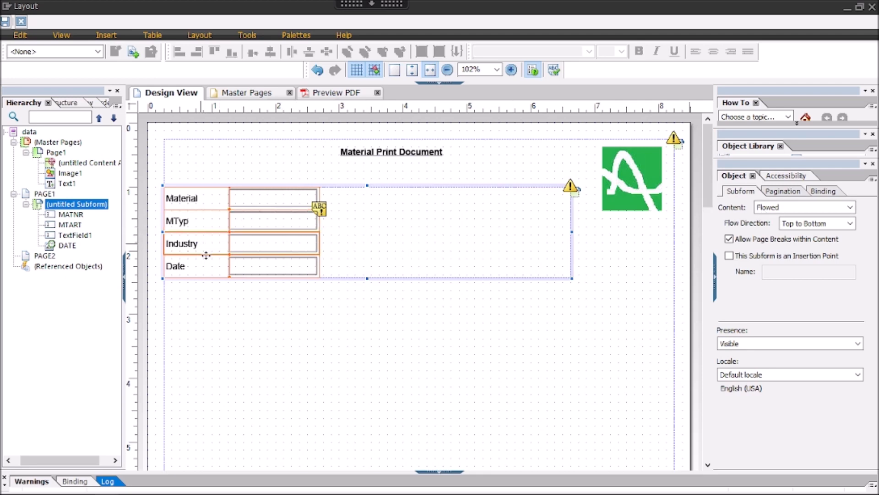
Try the Right to Left and Western Text flow directions on the subform, and return it to Top to Bottom
{"action": "left_click", "coordinate": [805, 224]}
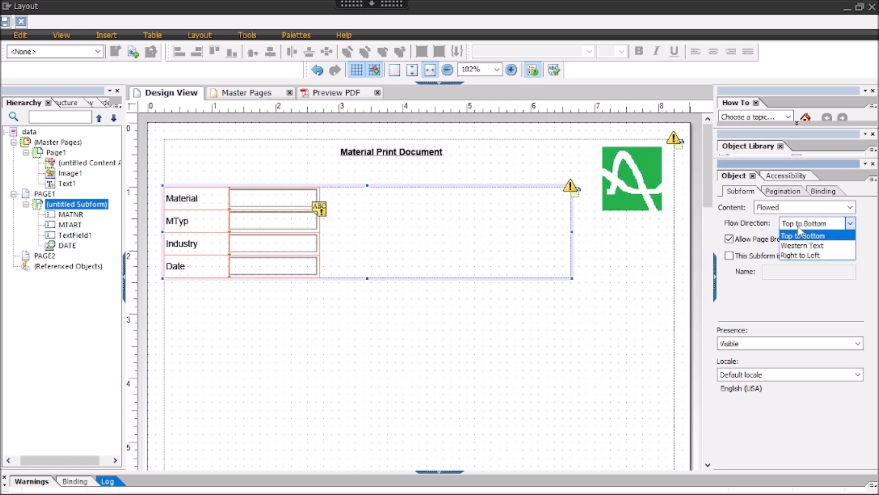
{"action": "left_click", "coordinate": [807, 256]}
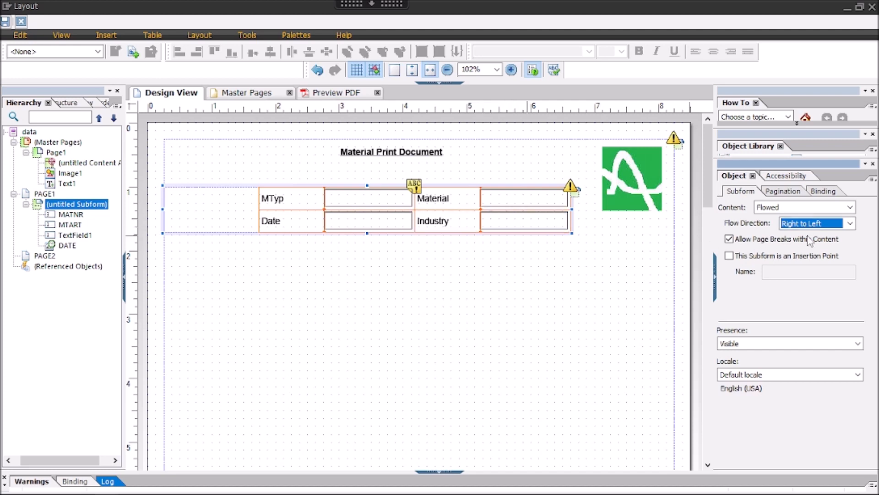
{"action": "left_click", "coordinate": [831, 224]}
{"action": "left_click", "coordinate": [811, 245]}
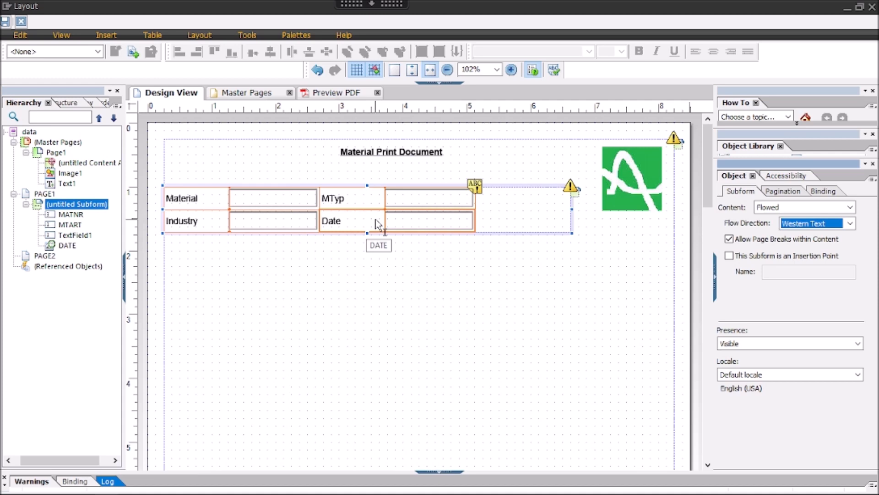
{"action": "left_click", "coordinate": [807, 228]}
{"action": "left_click", "coordinate": [807, 234]}
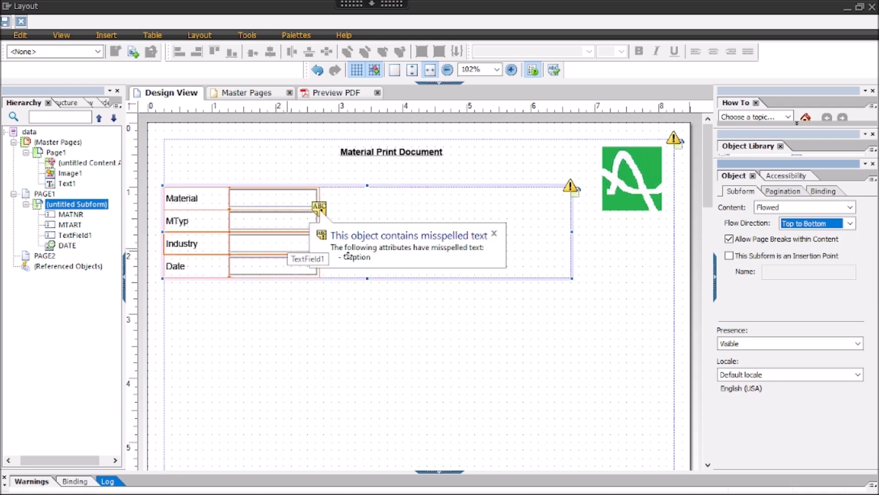
Set the subform's content to Positioned and move the MTyp field right until it starts at the right end of the Material field
{"action": "left_click", "coordinate": [799, 211]}
{"action": "left_click", "coordinate": [790, 220]}
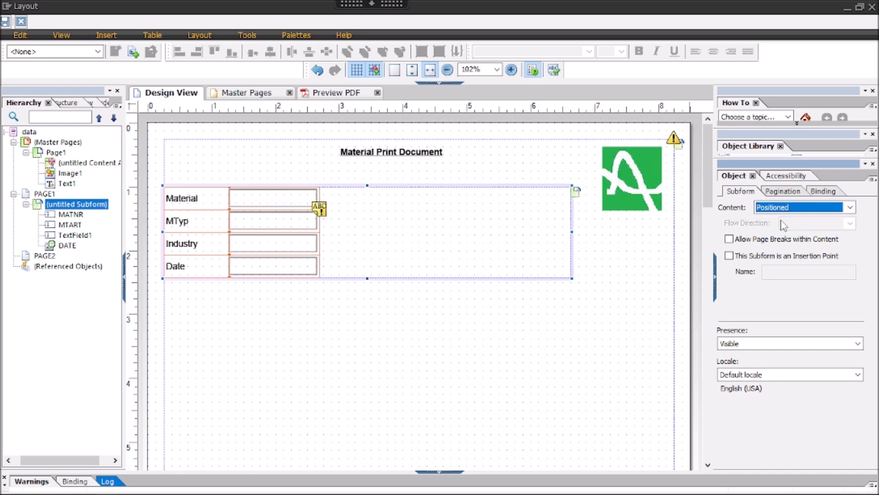
{"action": "left_click", "coordinate": [282, 227]}
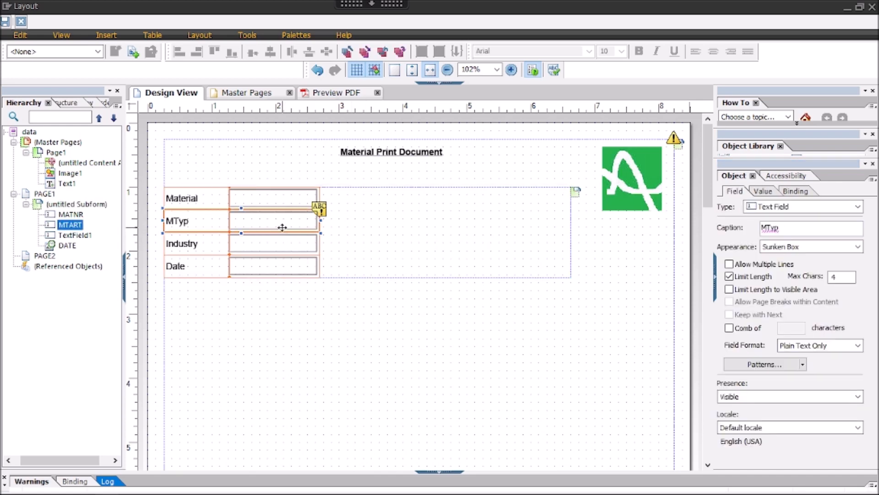
{"action": "key", "text": "Right"}
{"action": "key", "text": "Right"}
{"action": "key", "text": "Right"}
{"action": "key", "text": "Right"}
{"action": "key", "text": "Right"}
{"action": "key", "text": "Right"}
{"action": "key", "text": "Right"}
{"action": "key", "text": "Right"}
{"action": "key", "text": "Right"}
{"action": "key", "text": "Right"}
{"action": "key", "text": "Right"}
{"action": "key", "text": "Right"}
{"action": "key", "text": "Right"}
{"action": "key", "text": "Right"}
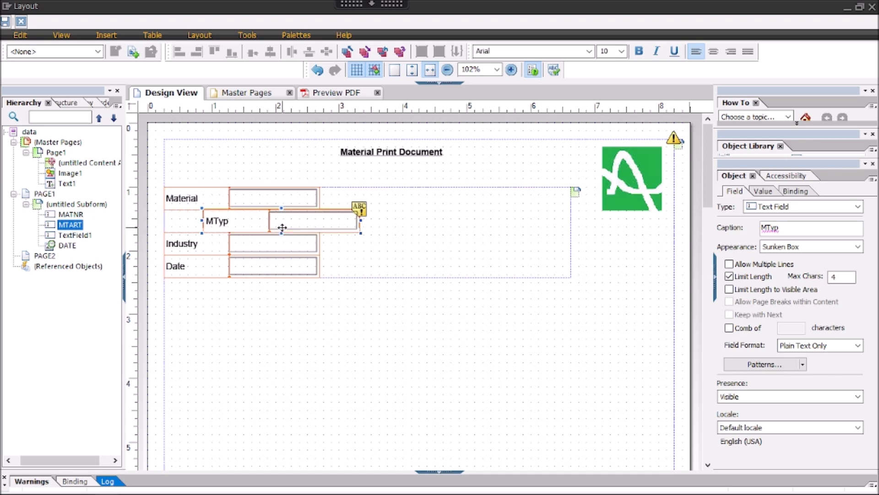
{"action": "key", "text": "Right"}
{"action": "key", "text": "Right"}
{"action": "key", "text": "Right"}
{"action": "key", "text": "Right"}
{"action": "key", "text": "Right"}
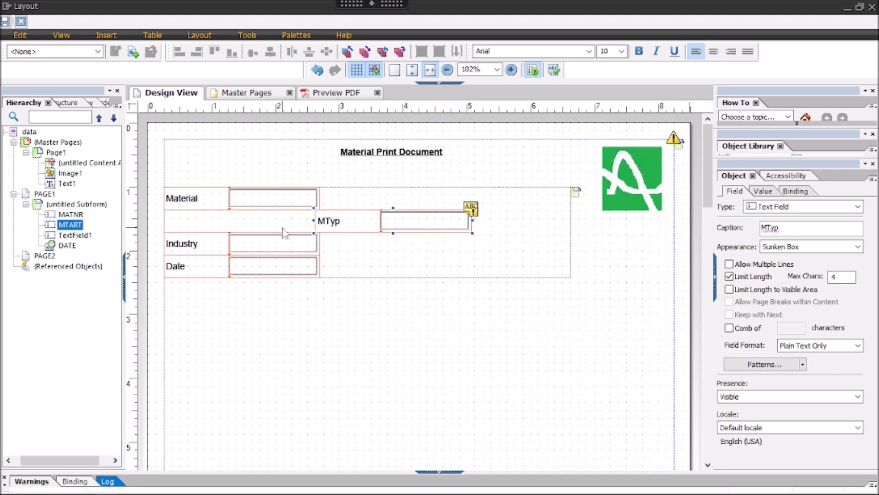
Set the untitled subform's content back to Flowed so its four fields are stacked automatically
{"action": "left_click", "coordinate": [408, 296]}
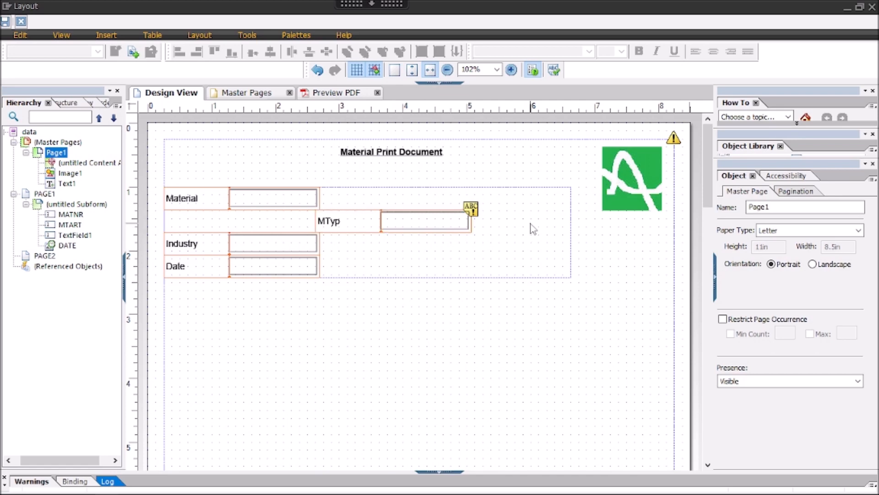
{"action": "left_click", "coordinate": [541, 187]}
{"action": "left_click", "coordinate": [815, 207]}
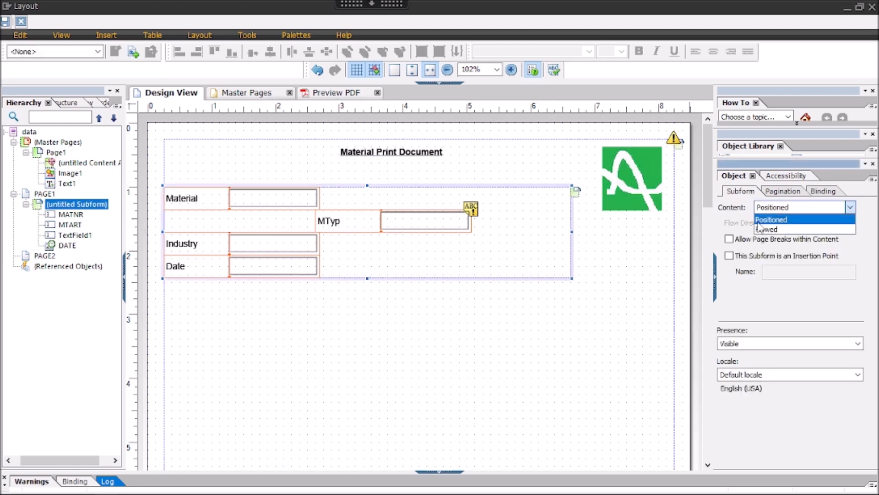
{"action": "left_click", "coordinate": [782, 229]}
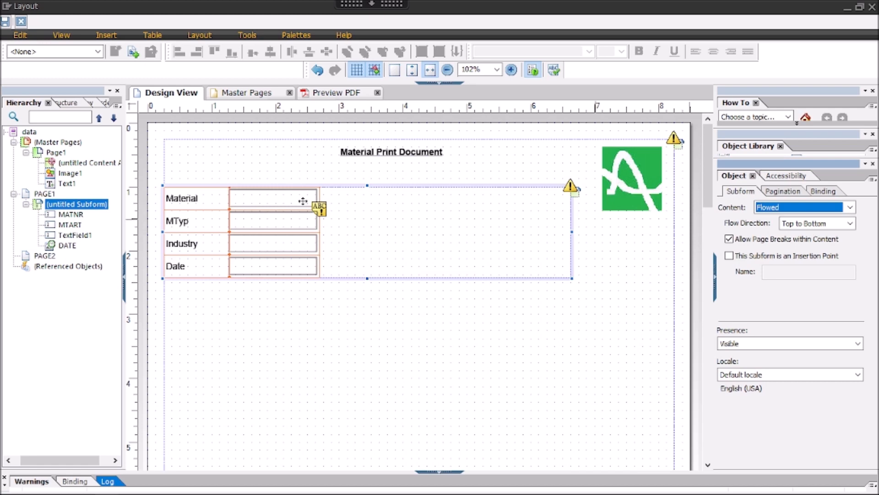
{"action": "mouse_move", "coordinate": [321, 209]}
{"action": "left_click", "coordinate": [44, 256]}
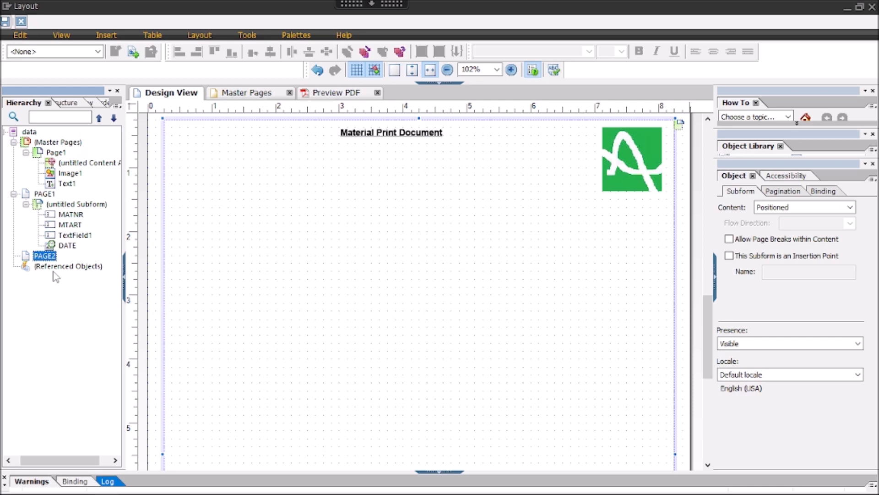
{"action": "left_click", "coordinate": [49, 255]}
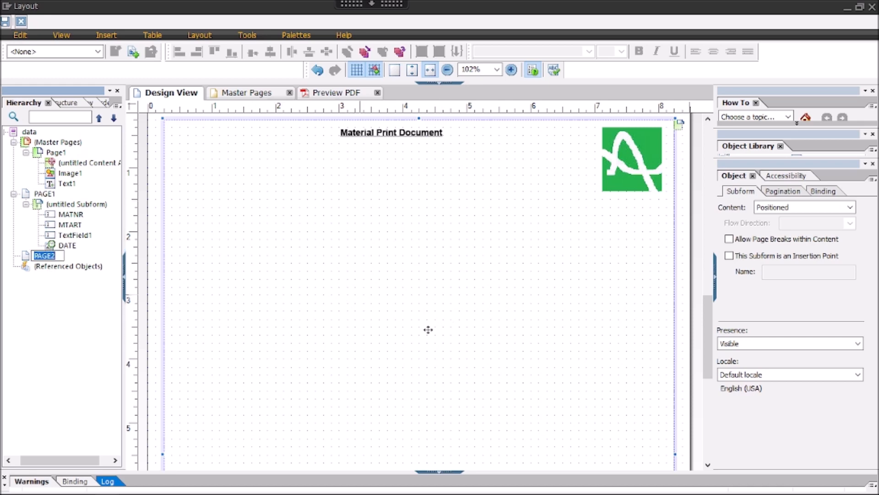
{"action": "left_click", "coordinate": [64, 205]}
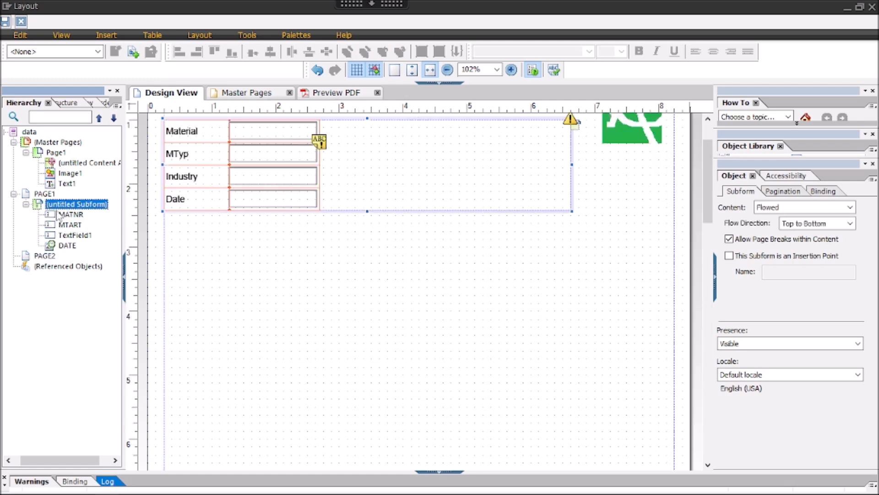
Insert a text object in PAGE1 below the subform and enlarge it to about 7.5 in by 1.125 in
{"action": "left_click", "coordinate": [45, 195]}
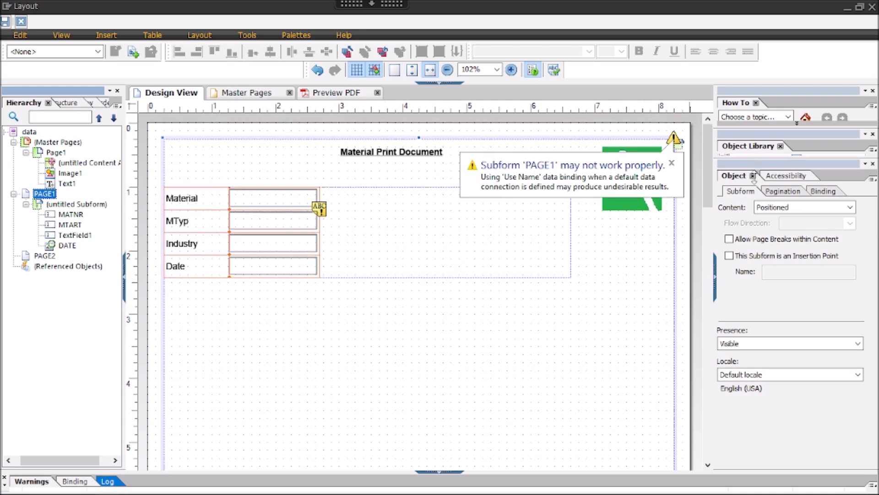
{"action": "left_click", "coordinate": [735, 175]}
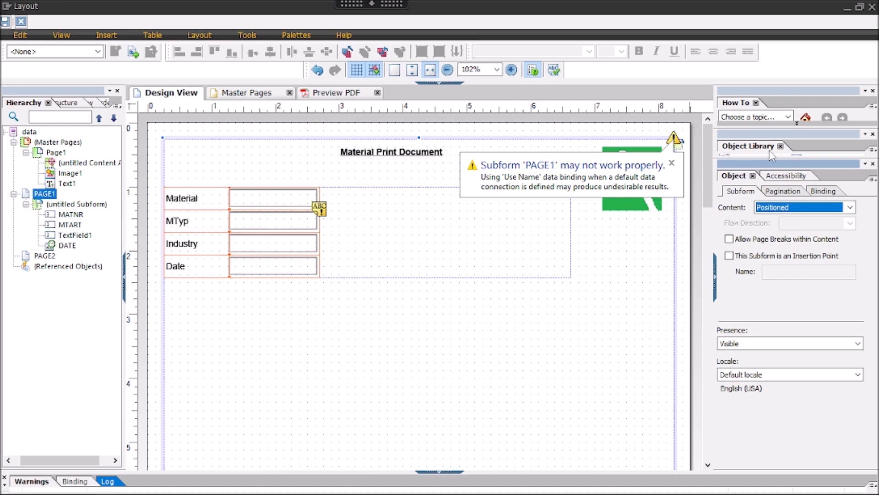
{"action": "left_click", "coordinate": [757, 147]}
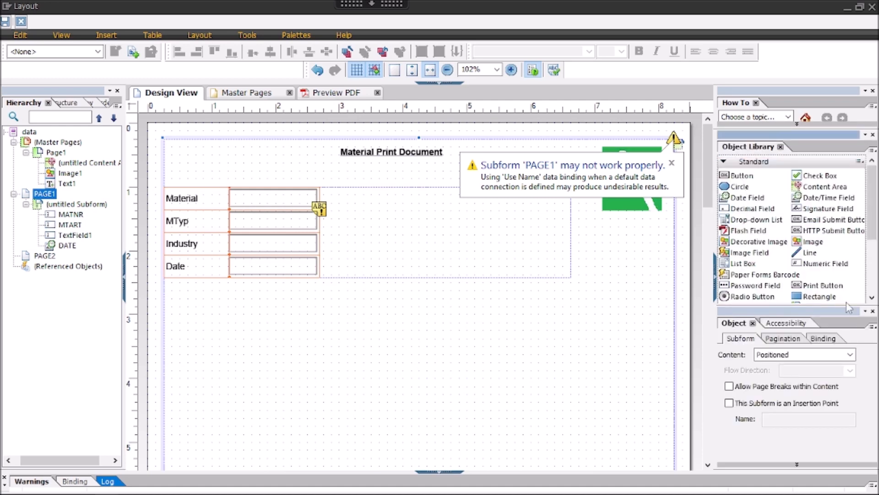
{"action": "scroll", "coordinate": [875, 263], "scroll_direction": "down", "scroll_amount": 3}
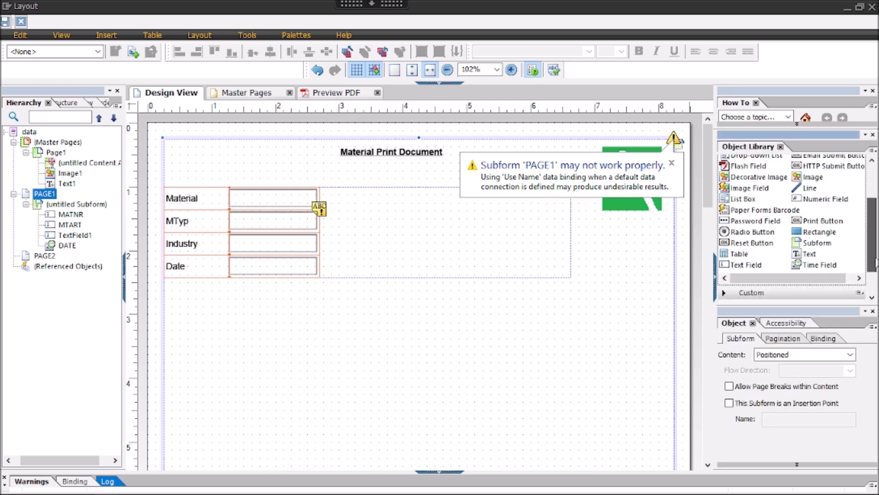
{"action": "mouse_move", "coordinate": [806, 254]}
{"action": "left_mouse_down"}
{"action": "mouse_move", "coordinate": [284, 330]}
{"action": "mouse_move", "coordinate": [194, 326]}
{"action": "left_mouse_up"}
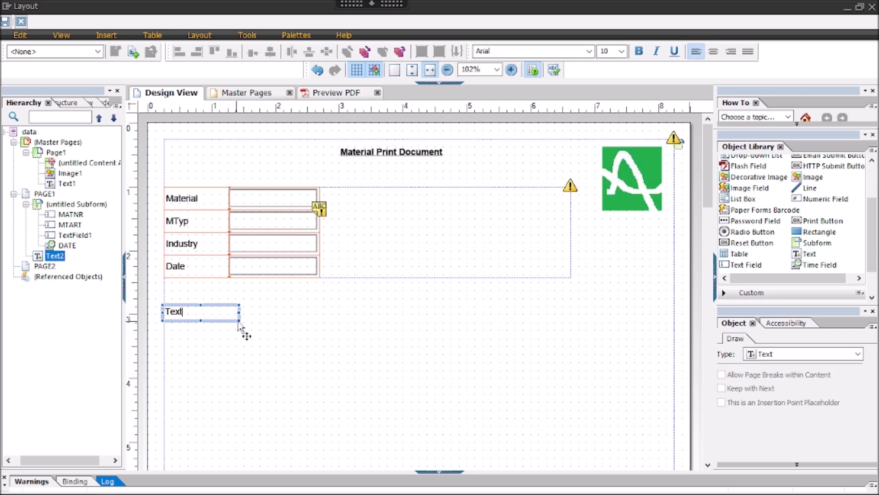
{"action": "left_click_drag", "start_coordinate": [238, 320], "coordinate": [641, 378]}
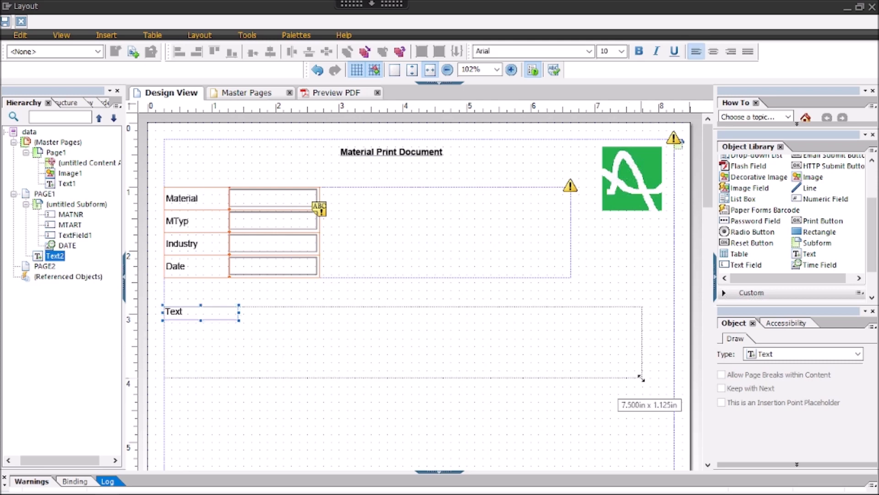
{"action": "left_click_drag", "start_coordinate": [529, 364], "coordinate": [515, 367]}
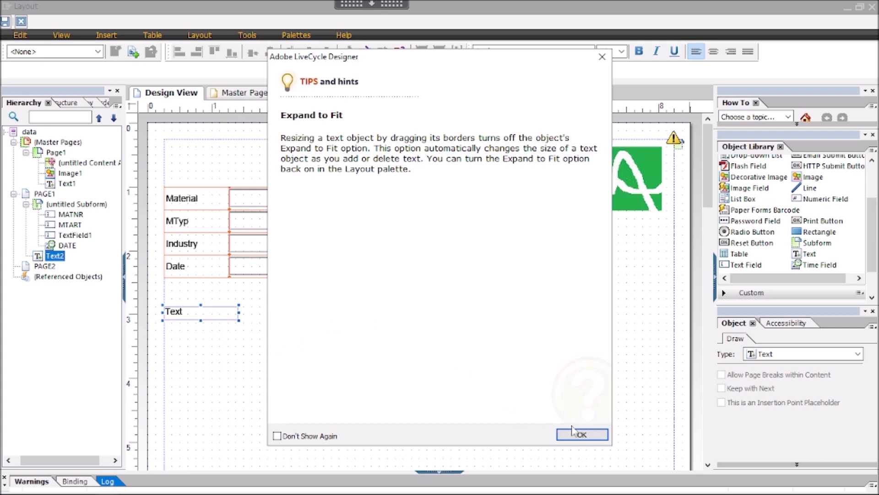
{"action": "left_click", "coordinate": [580, 434]}
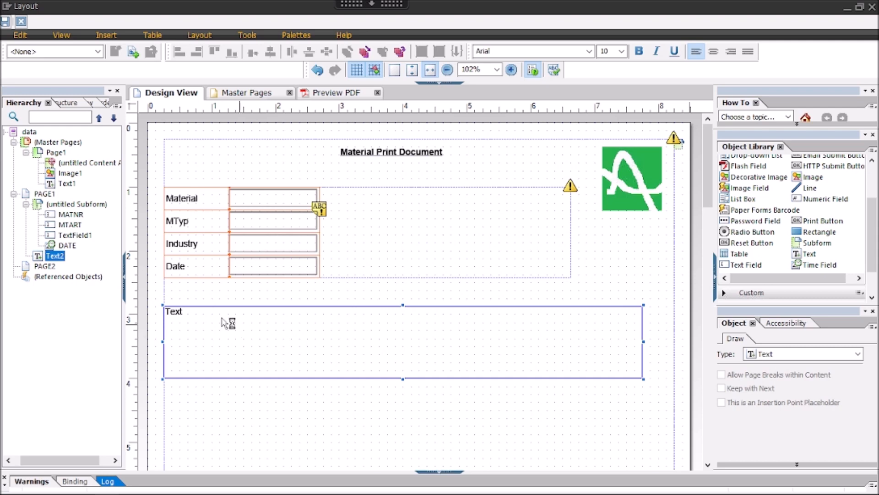
Replace the new text object's placeholder with "This is a form layout for material data. The material displaying here is a special material."
{"action": "double_click", "coordinate": [208, 321]}
{"action": "key", "text": "BackSpace"}
{"action": "type", "text": "This is"}
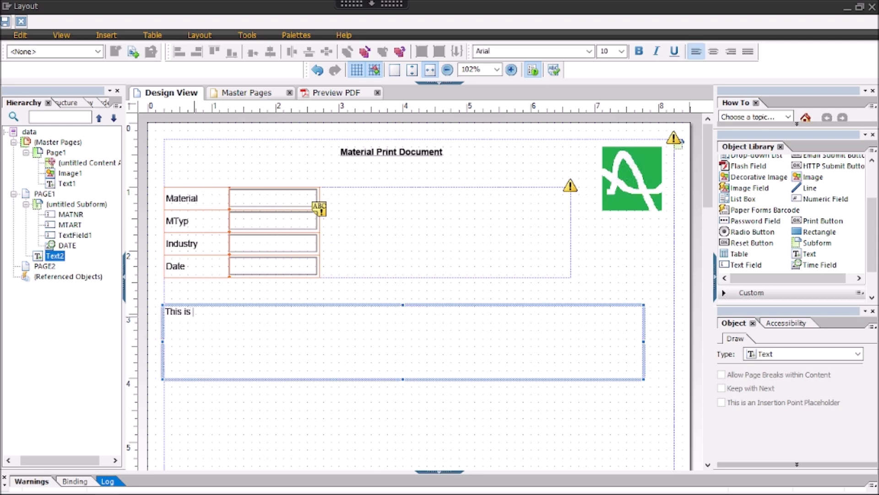
{"action": "type", "text": " employee"}
{"action": "type", "text": ","}
{"action": "key", "text": "BackSpace"}
{"action": "key", "text": "BackSpace"}
{"action": "key", "text": "BackSpace"}
{"action": "key", "text": "BackSpace"}
{"action": "key", "text": "BackSpace"}
{"action": "key", "text": "BackSpace"}
{"action": "key", "text": "BackSpace"}
{"action": "key", "text": "BackSpace"}
{"action": "key", "text": "BackSpace"}
{"action": "key", "text": "BackSpace"}
{"action": "key", "text": "BackSpace"}
{"action": "type", "text": "s is a form "}
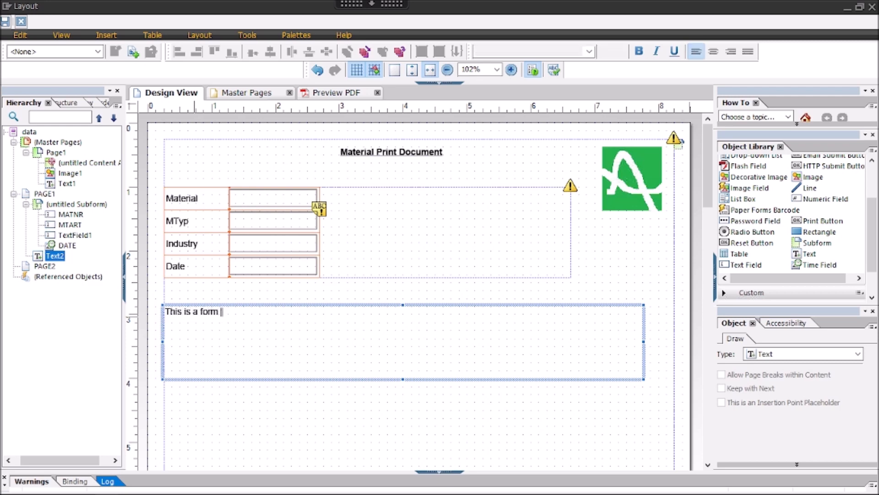
{"action": "type", "text": "layout for"}
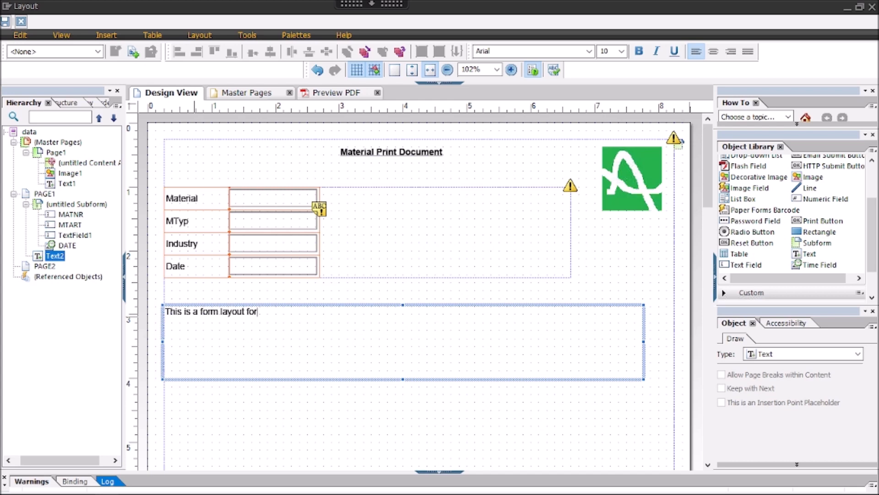
{"action": "type", "text": " material data. The "}
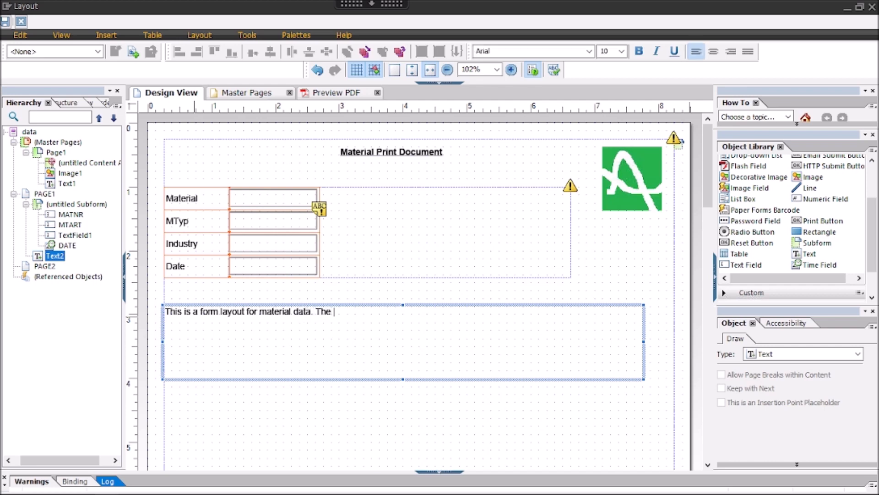
{"action": "type", "text": "material displaying here is a special material."}
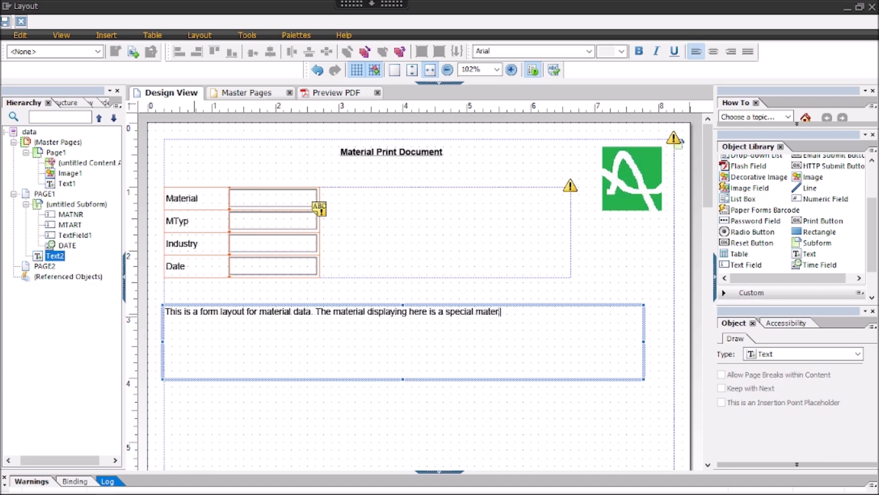
{"action": "left_click", "coordinate": [251, 414]}
{"action": "left_click", "coordinate": [255, 323]}
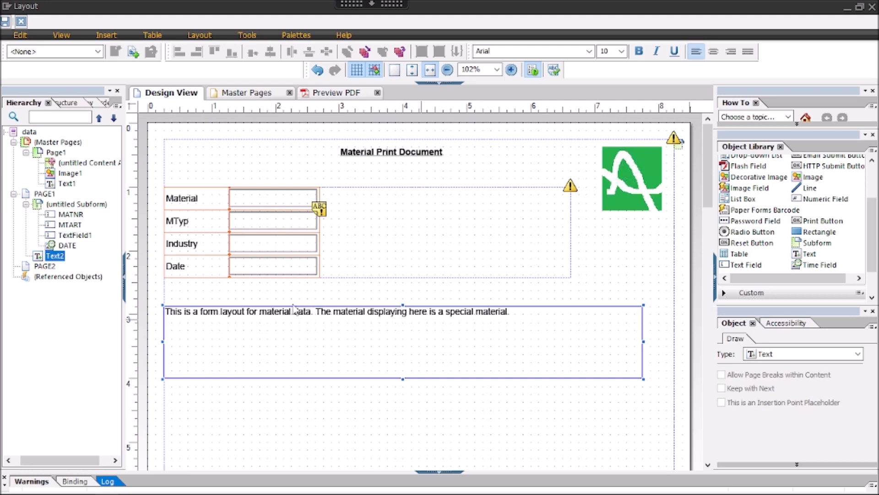
Replace the first "material" in the sentence of the text object below the subform with a floating field
{"action": "left_click", "coordinate": [268, 198]}
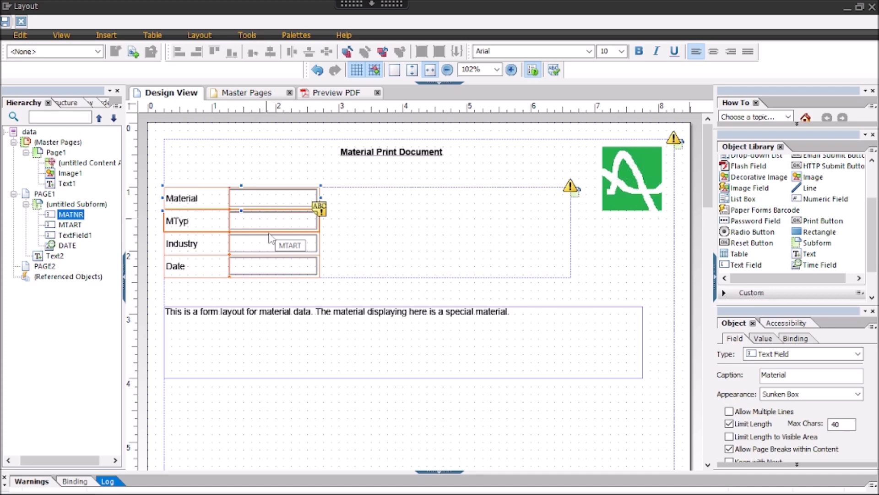
{"action": "left_click", "coordinate": [272, 324]}
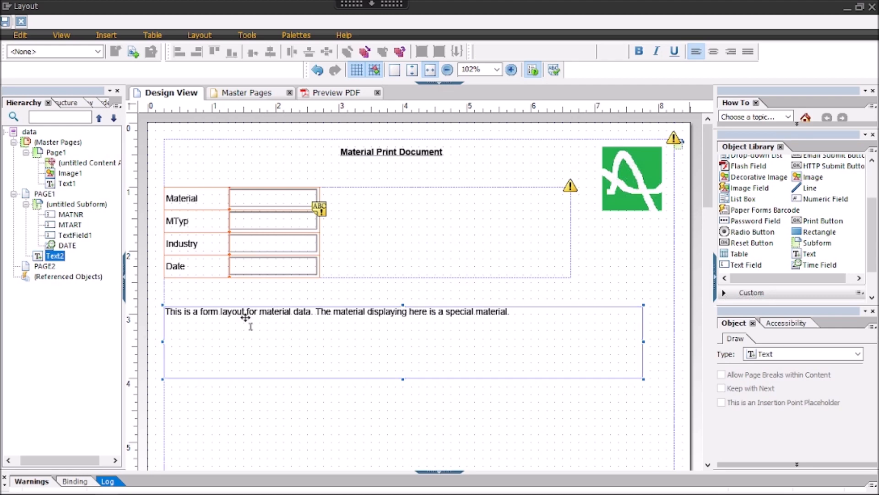
{"action": "double_click", "coordinate": [297, 316]}
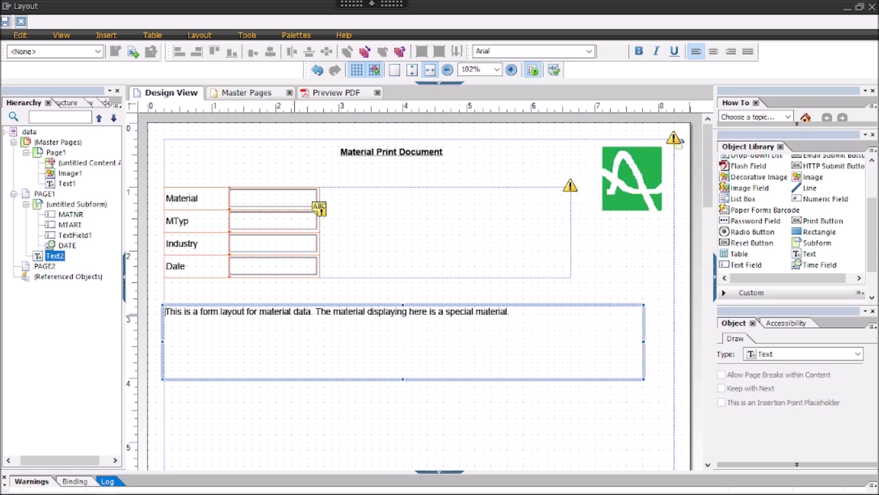
{"action": "key", "text": "ctrl+a"}
{"action": "left_click", "coordinate": [293, 311]}
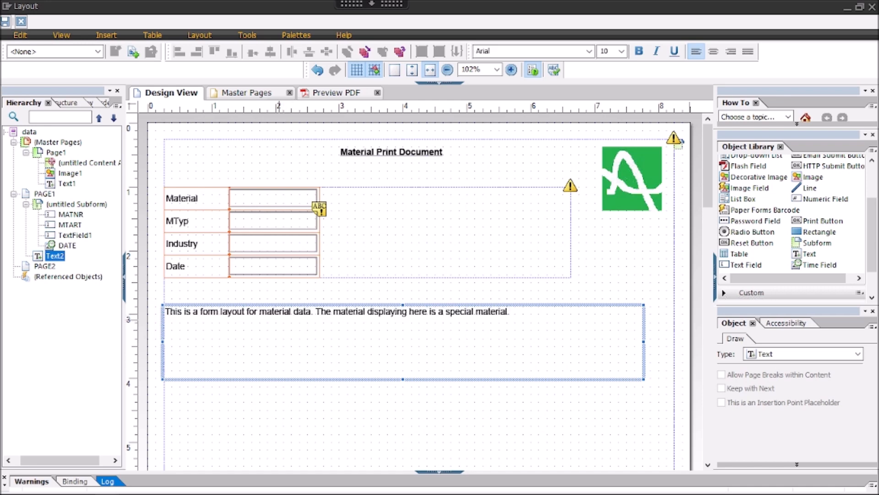
{"action": "left_click_drag", "start_coordinate": [259, 314], "coordinate": [290, 314]}
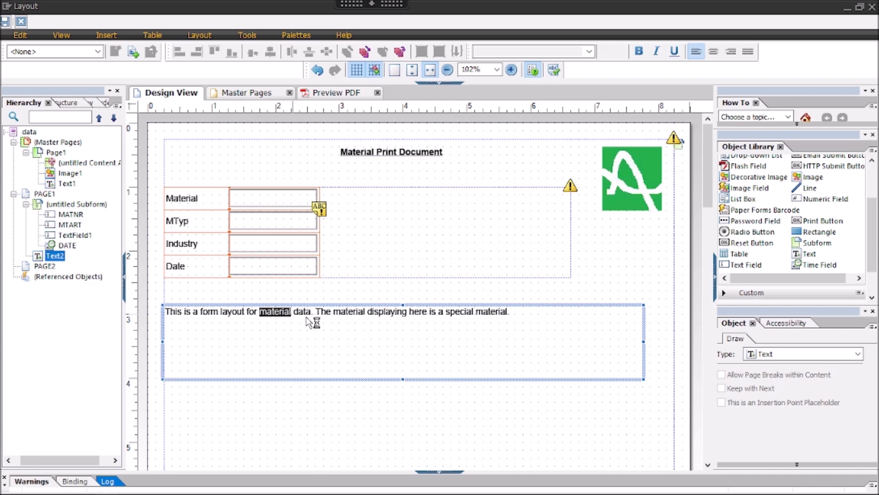
{"action": "left_click", "coordinate": [260, 314]}
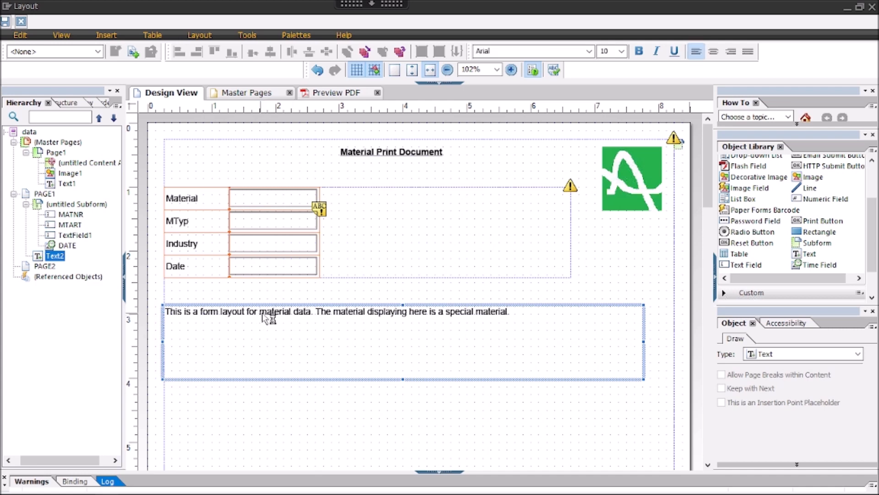
{"action": "left_click_drag", "start_coordinate": [259, 311], "coordinate": [291, 312]}
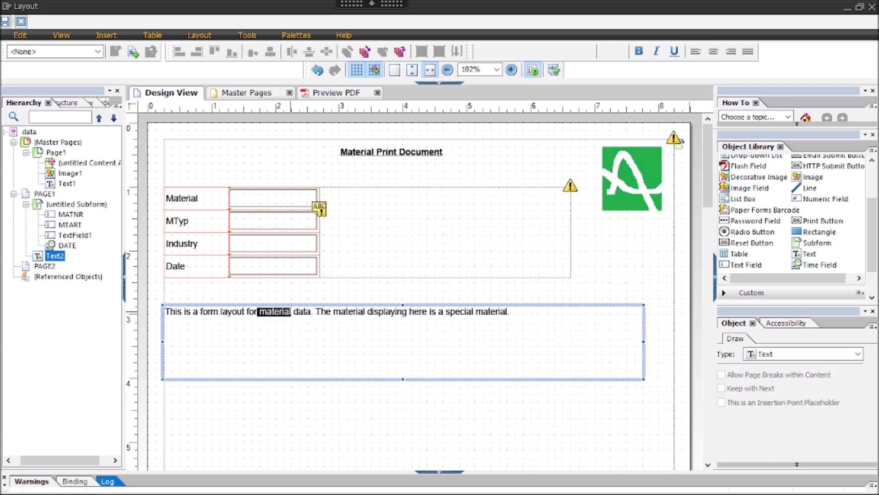
{"action": "left_click", "coordinate": [260, 313]}
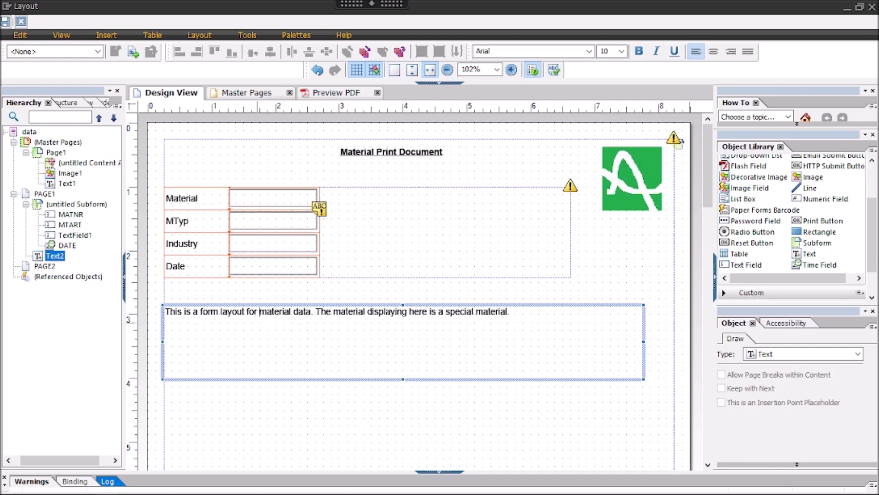
{"action": "left_click_drag", "start_coordinate": [259, 312], "coordinate": [290, 312]}
{"action": "right_click", "coordinate": [279, 312]}
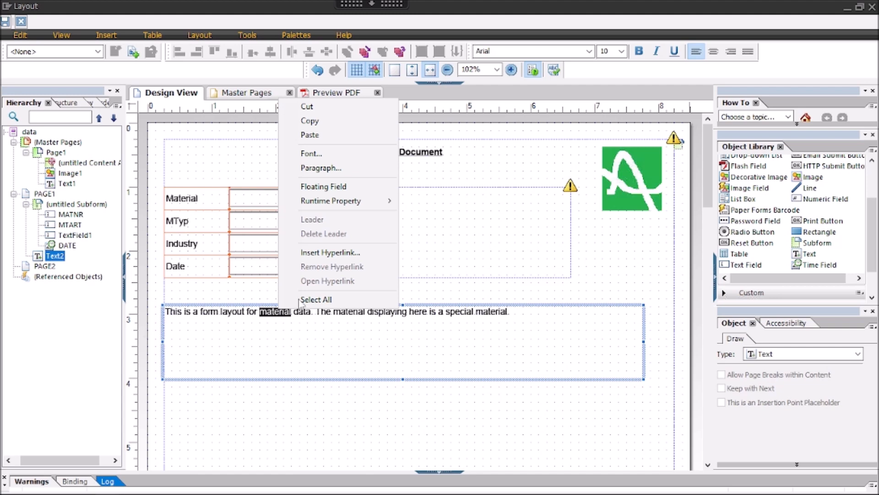
{"action": "left_click", "coordinate": [338, 190]}
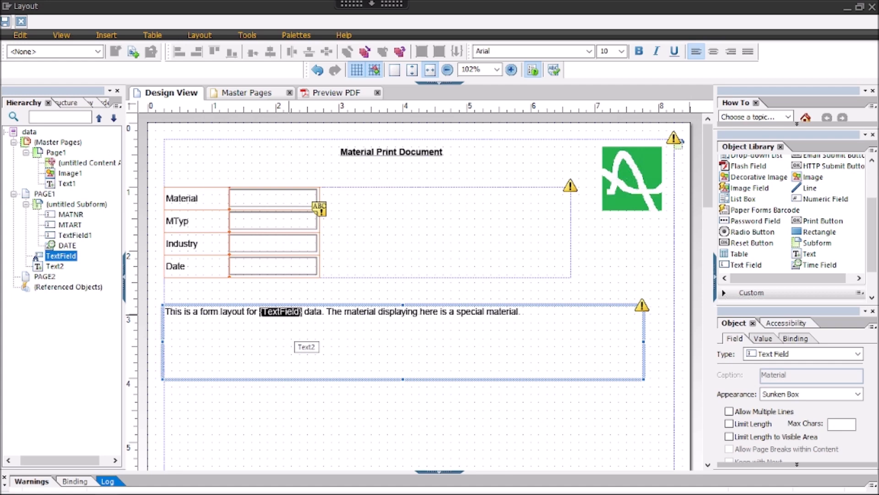
Bind the floating field TextField to LS_MARA MATNR of ZDEMO_AF_MATERIAL without updating any related properties
{"action": "left_click", "coordinate": [797, 339]}
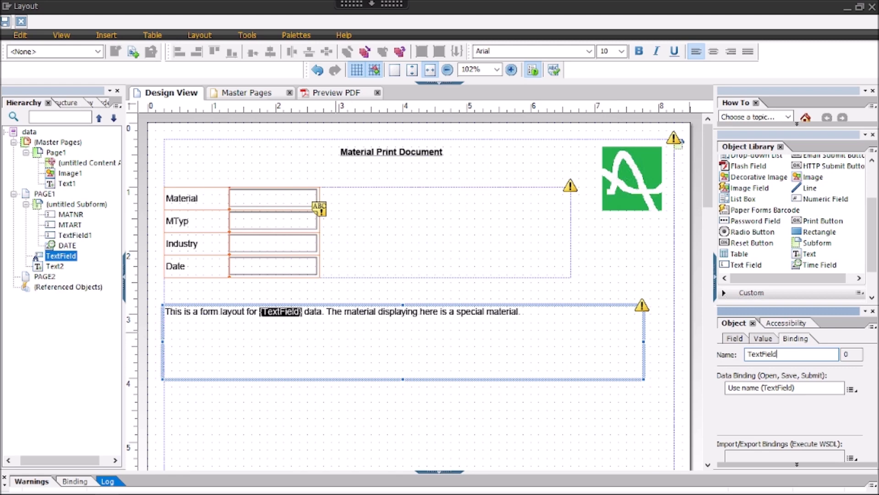
{"action": "left_click", "coordinate": [852, 391]}
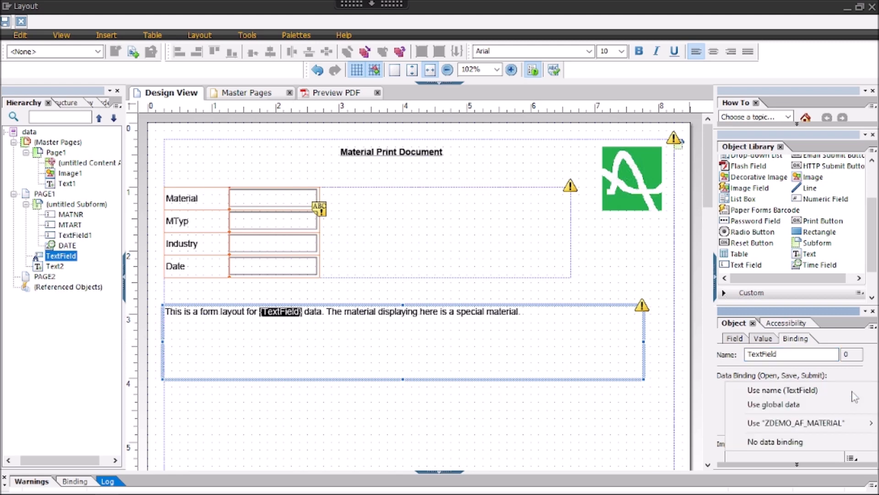
{"action": "mouse_move", "coordinate": [798, 423]}
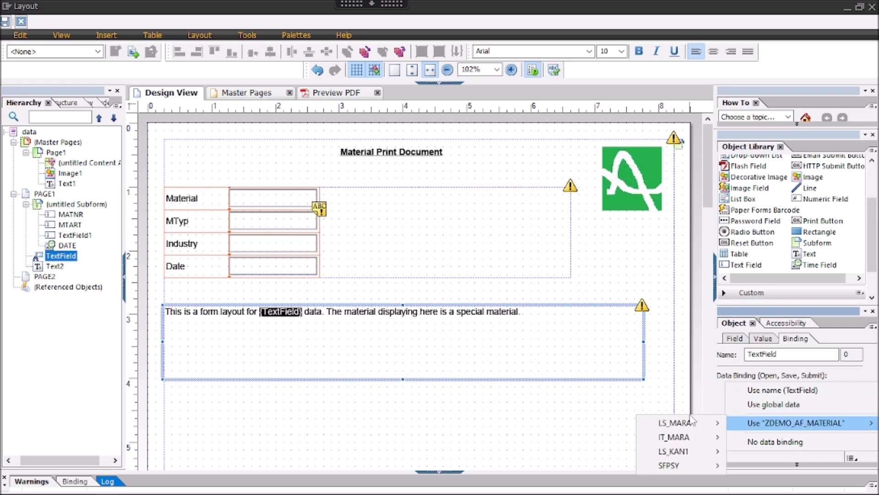
{"action": "mouse_move", "coordinate": [693, 422]}
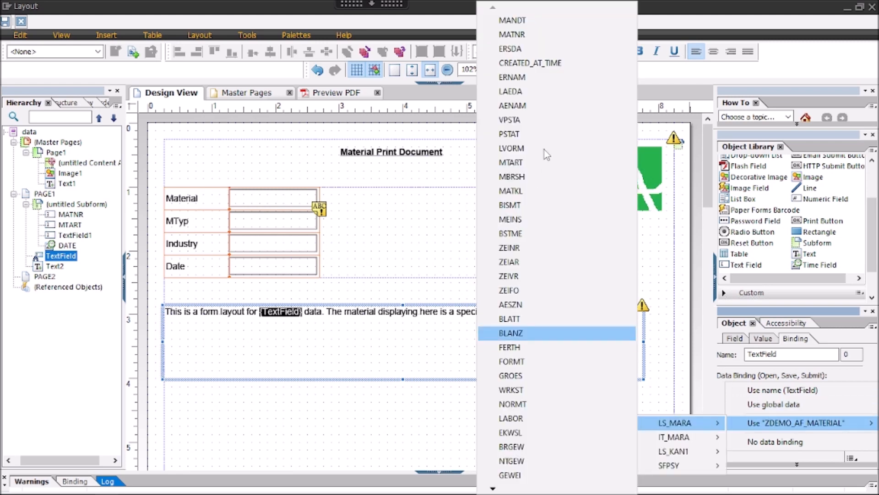
{"action": "left_click", "coordinate": [519, 36]}
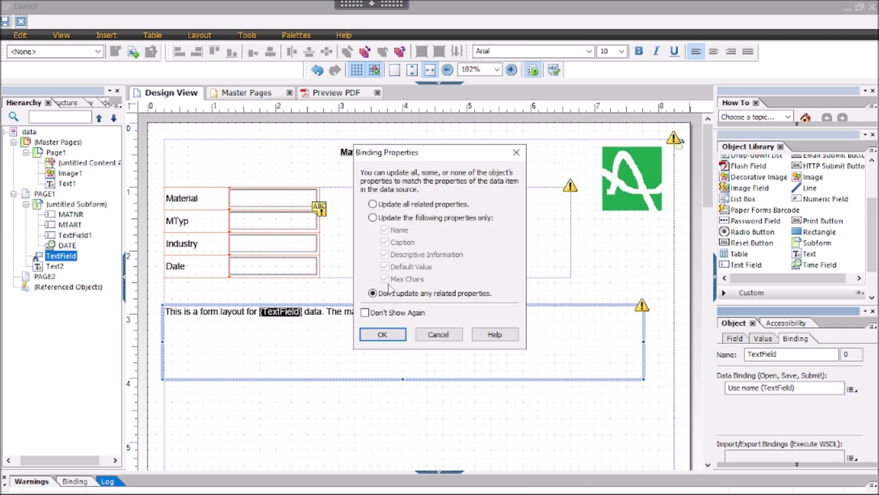
{"action": "left_click", "coordinate": [387, 336]}
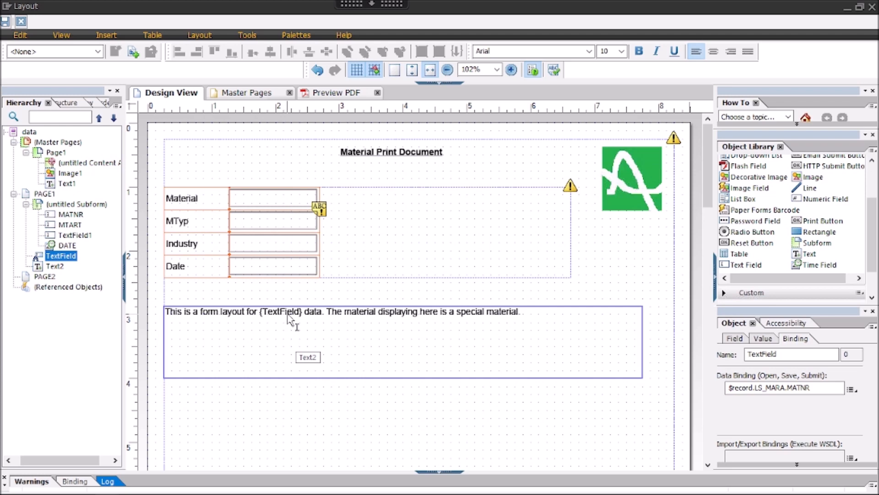
{"action": "left_click", "coordinate": [473, 317]}
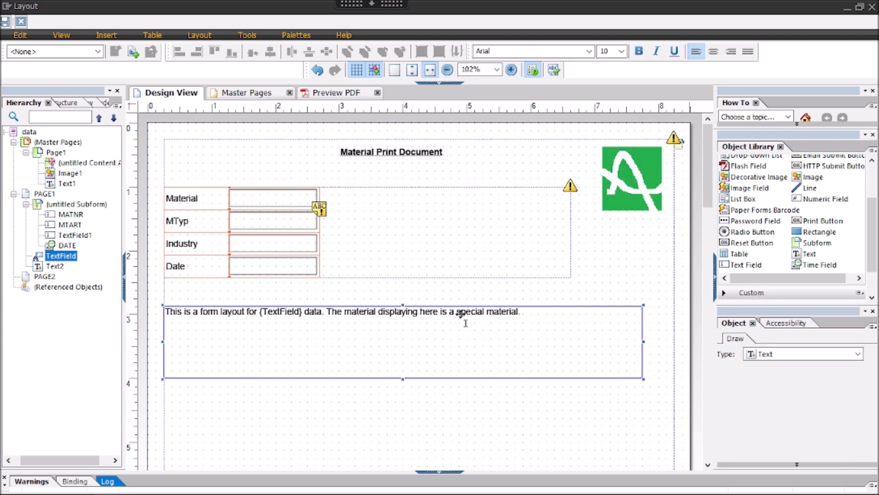
{"action": "left_click", "coordinate": [498, 315]}
{"action": "double_click", "coordinate": [497, 314]}
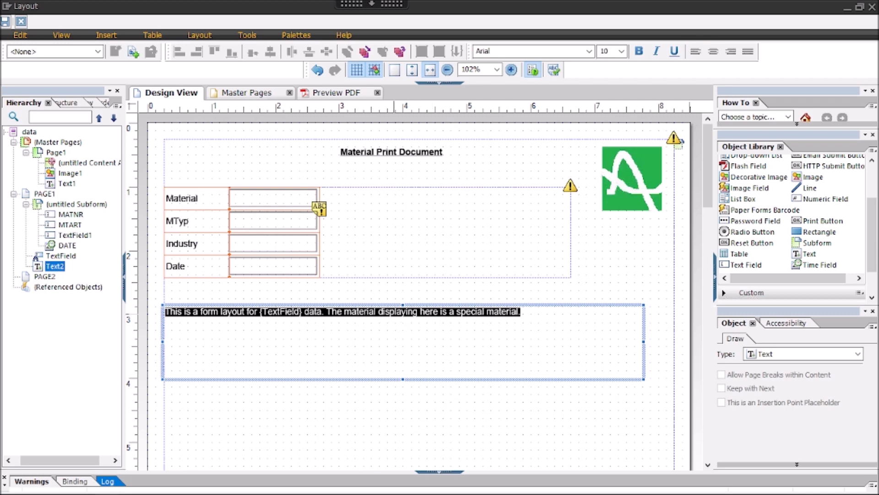
{"action": "left_click", "coordinate": [394, 313]}
{"action": "left_click_drag", "start_coordinate": [345, 313], "coordinate": [374, 314]}
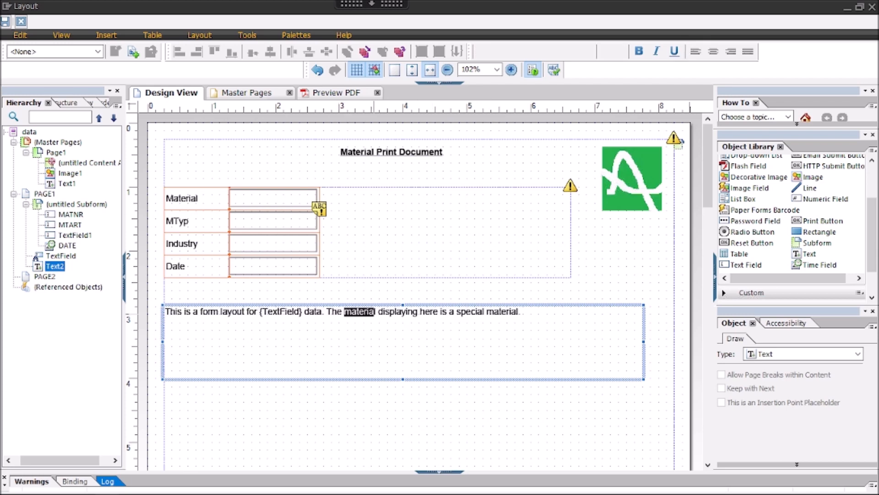
{"action": "right_click", "coordinate": [364, 319]}
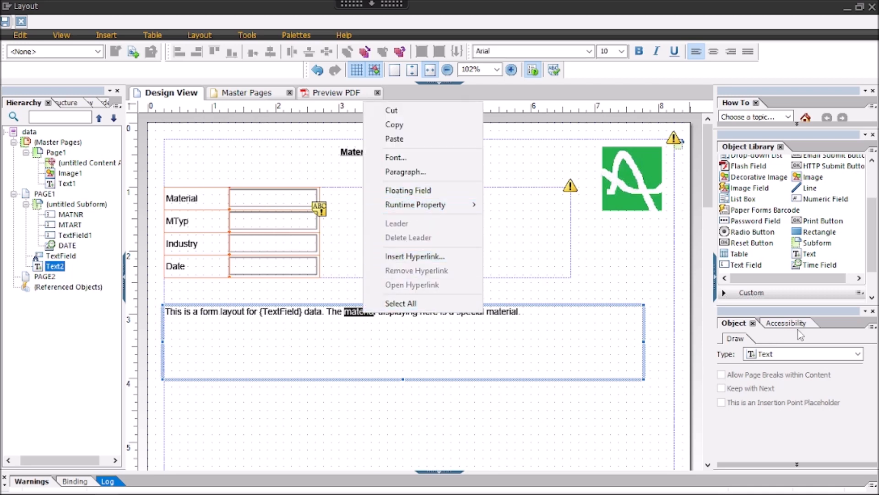
{"action": "left_click", "coordinate": [426, 347]}
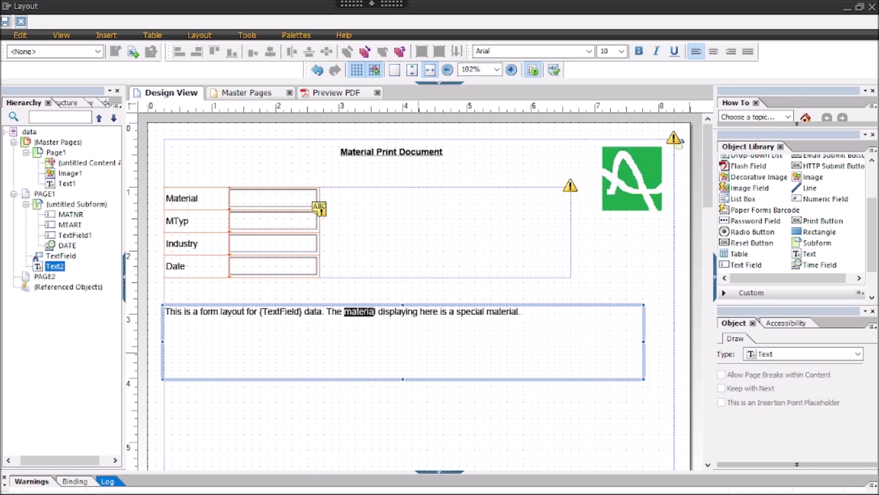
Shorten the text object below the subform to about 0.75 in high, and activate table type ZDEMO_T_MARA outside the layout
{"action": "left_click_drag", "start_coordinate": [403, 378], "coordinate": [401, 355]}
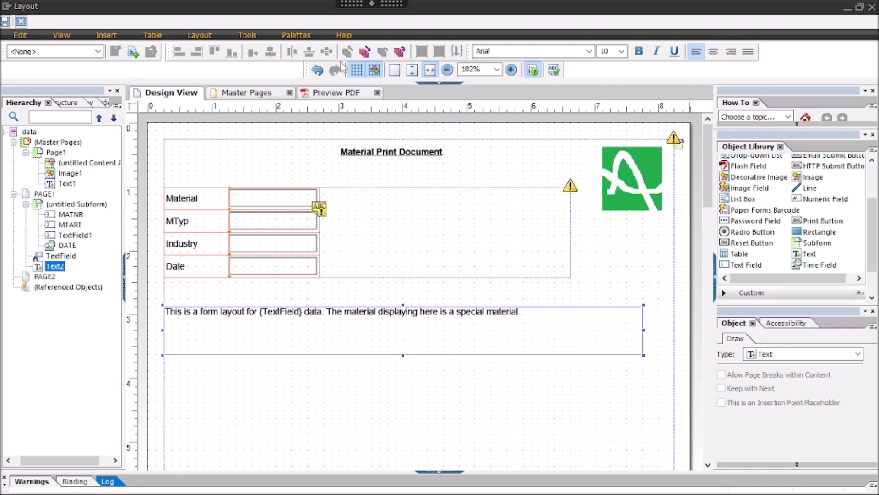
{"action": "left_click", "coordinate": [872, 7]}
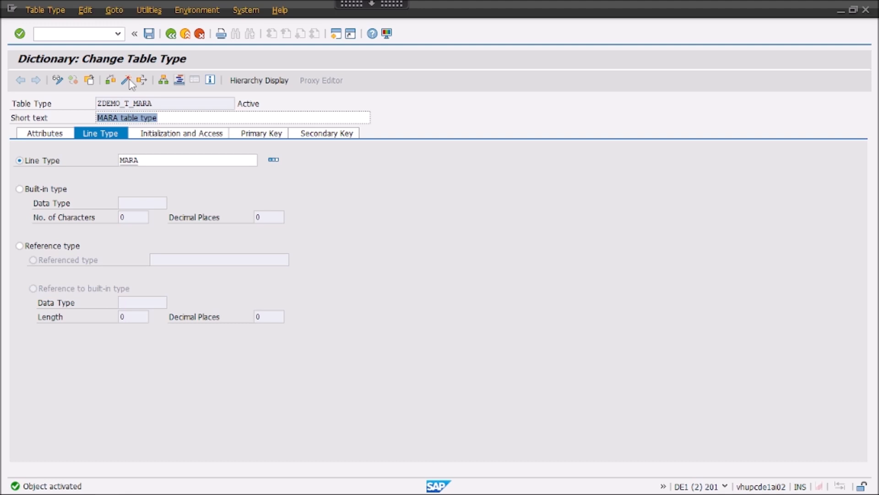
{"action": "left_click", "coordinate": [129, 81]}
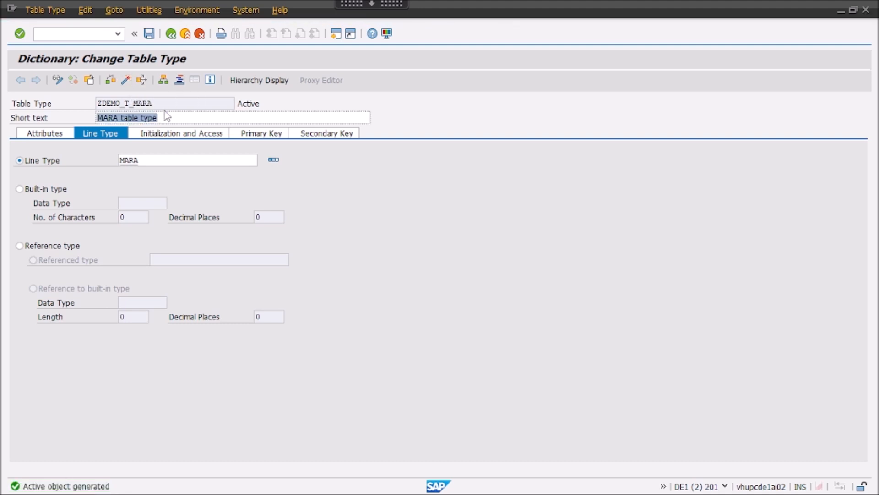
Open transaction SE38 in a new session and start creating a program named ZDEMO_MATERIAL_FORM
{"action": "left_click", "coordinate": [100, 35]}
{"action": "type", "text": "/ose38"}
{"action": "key", "text": "Return"}
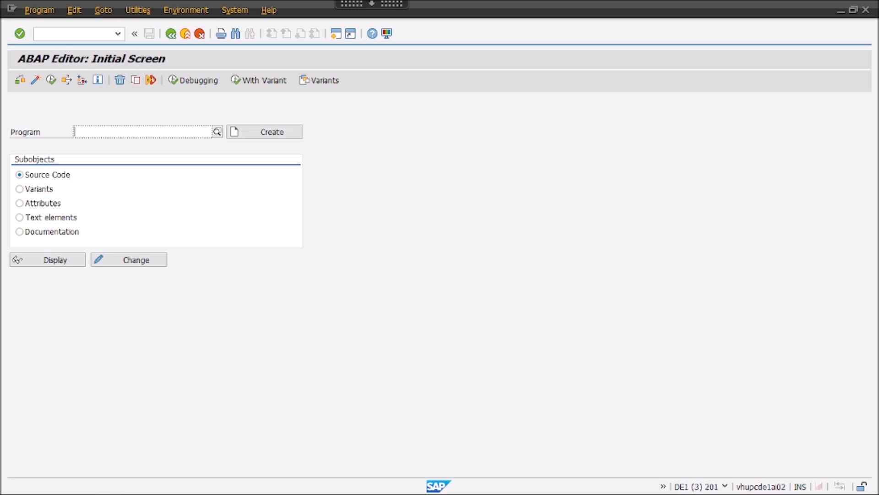
{"action": "type", "text": "ZDE"}
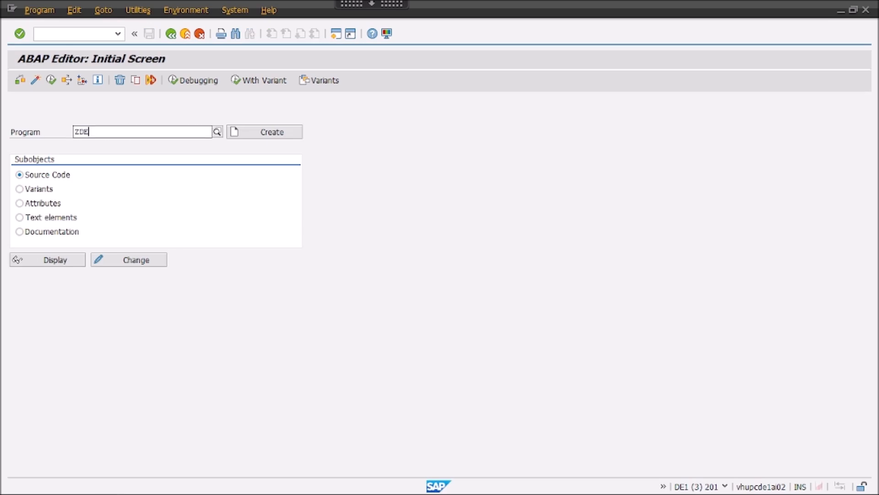
{"action": "type", "text": "MO_"}
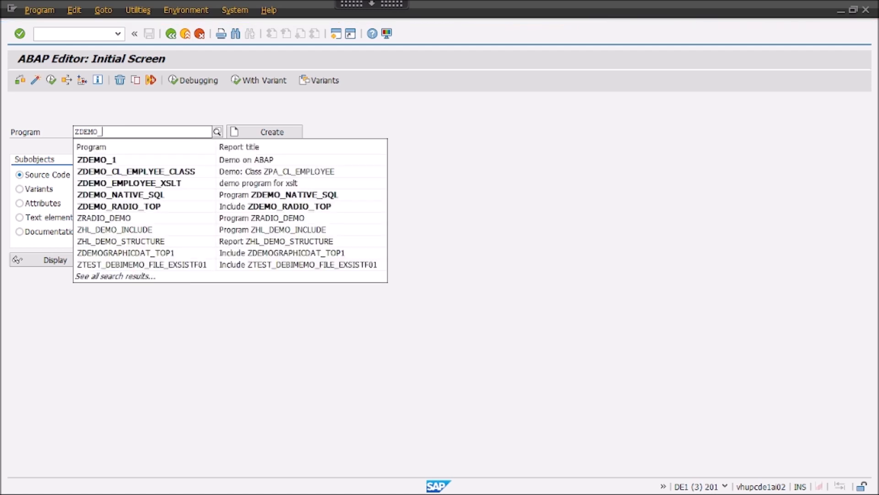
{"action": "type", "text": "MATERIAL_FORM"}
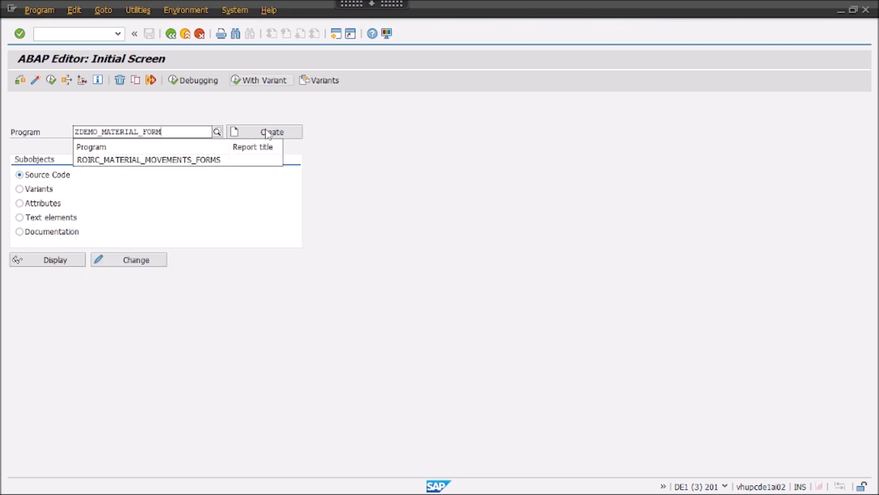
{"action": "left_click", "coordinate": [264, 135]}
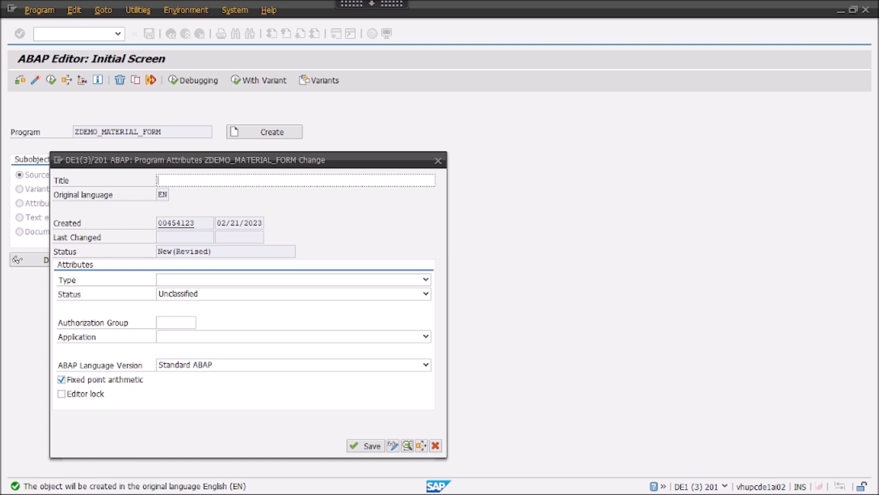
Title the program "Demo form", set its type to Executable program, and save its attributes and object directory entry
{"action": "type", "text": "Demo form"}
{"action": "left_click", "coordinate": [219, 280]}
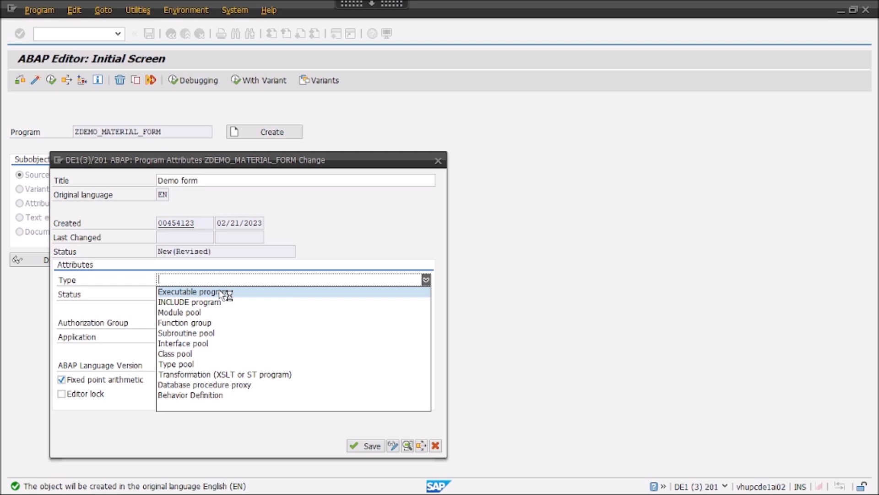
{"action": "left_click", "coordinate": [224, 290]}
{"action": "left_click", "coordinate": [368, 484]}
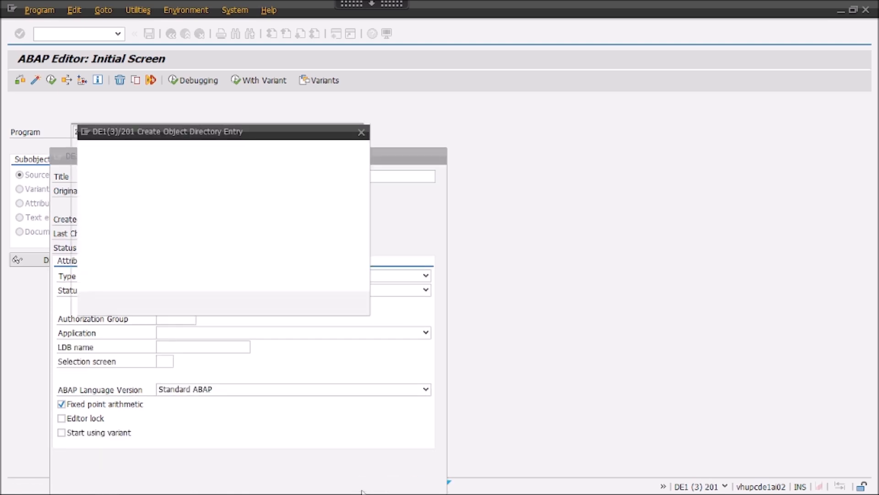
{"action": "left_click", "coordinate": [236, 304]}
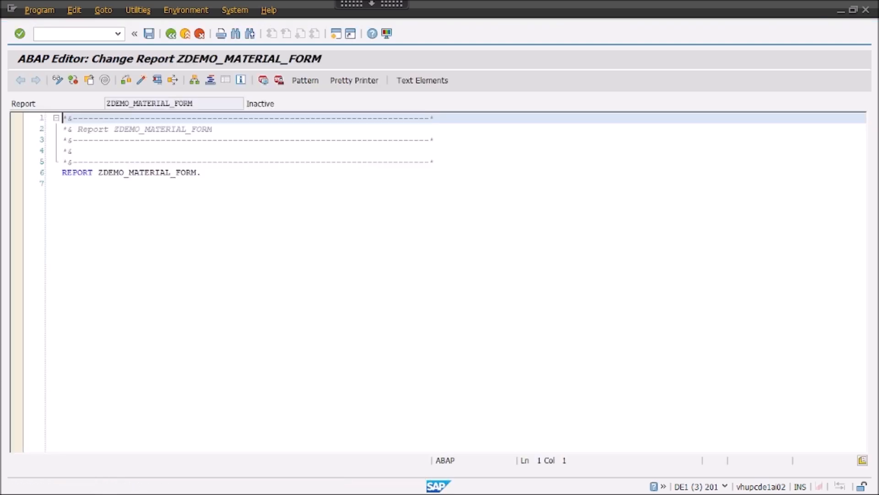
Add an INITIALIZATION event block below the REPORT statement, leaving blank lines around it
{"action": "left_click", "coordinate": [238, 197]}
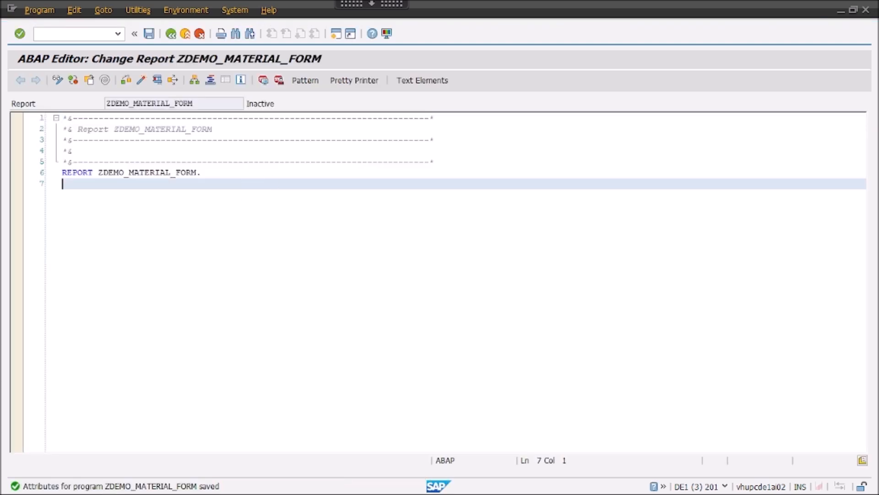
{"action": "key", "text": "Return"}
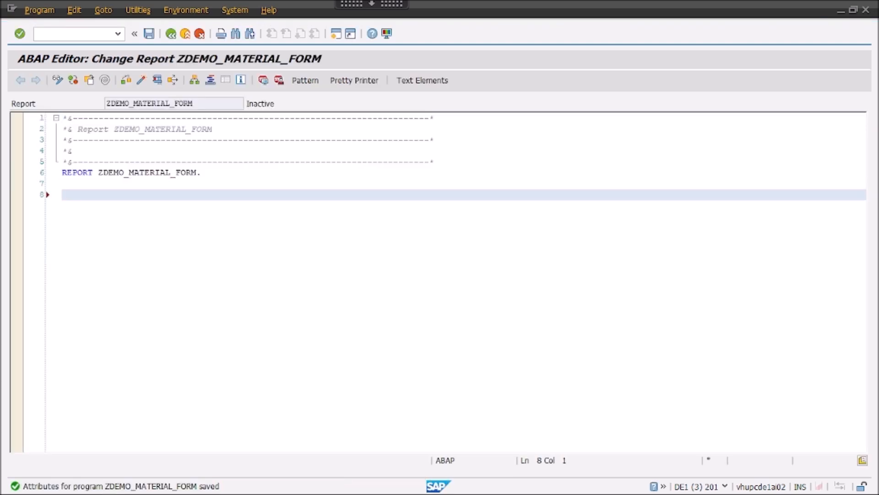
{"action": "key", "text": "Return"}
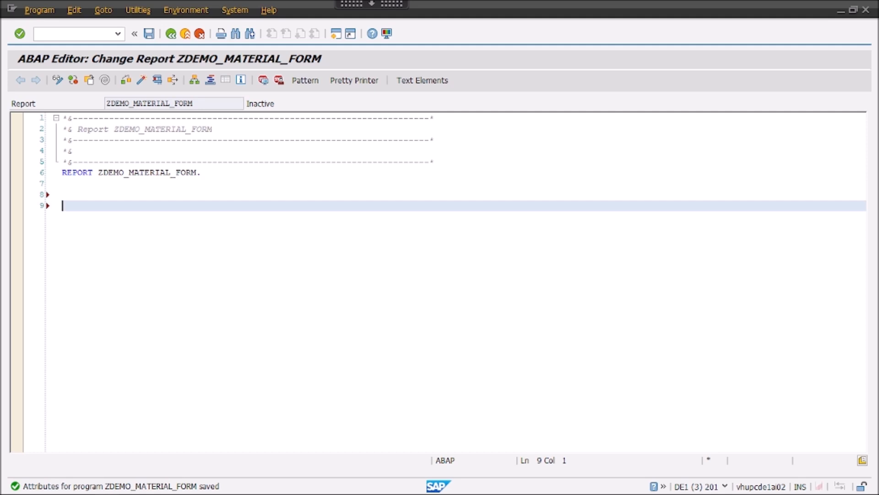
{"action": "type", "text": "ini"}
{"action": "key", "text": "Tab"}
{"action": "type", "text": "."}
{"action": "key", "text": "Return"}
{"action": "key", "text": "Return"}
{"action": "key", "text": "Return"}
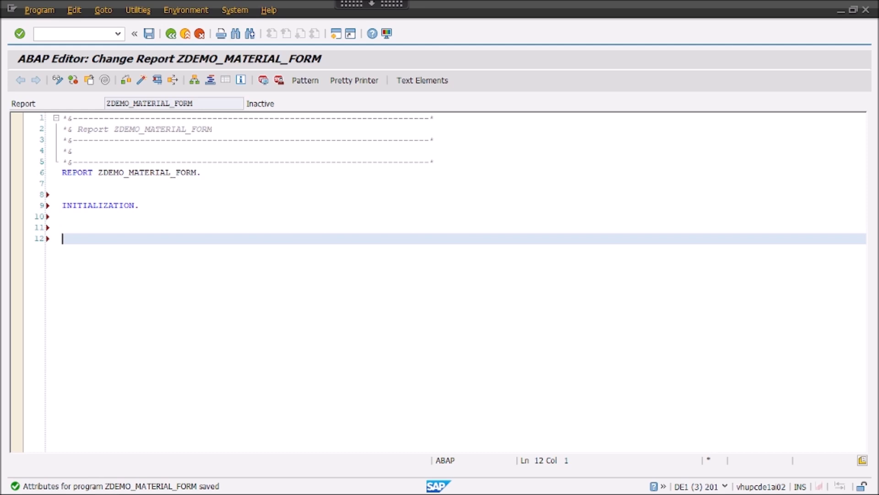
Add an AT SELECTION-SCREEN event block below INITIALIZATION
{"action": "type", "text": "at sele"}
{"action": "key", "text": "Tab"}
{"action": "type", "text": "."}
{"action": "key", "text": "Return"}
{"action": "key", "text": "Return"}
{"action": "key", "text": "Return"}
Add a START-OF-SELECTION event block below AT SELECTION-SCREEN and format the source code with Pretty Printer
{"action": "type", "text": "stat"}
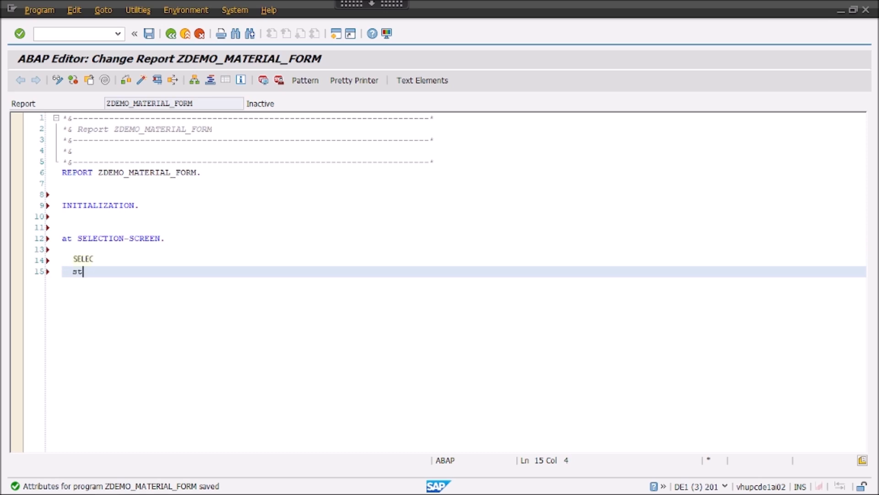
{"action": "key", "text": "Tab"}
{"action": "key", "text": "BackSpace"}
{"action": "key", "text": "BackSpace"}
{"action": "key", "text": "BackSpace"}
{"action": "key", "text": "BackSpace"}
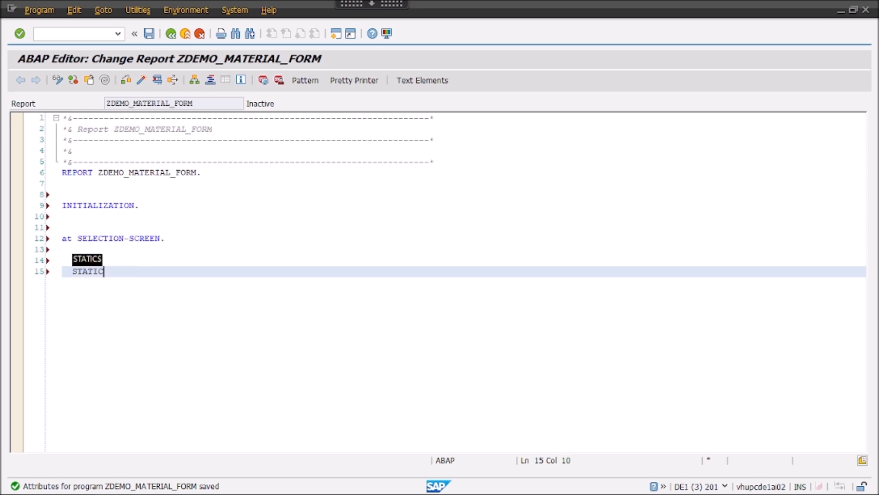
{"action": "key", "text": "Tab"}
{"action": "type", "text": "."}
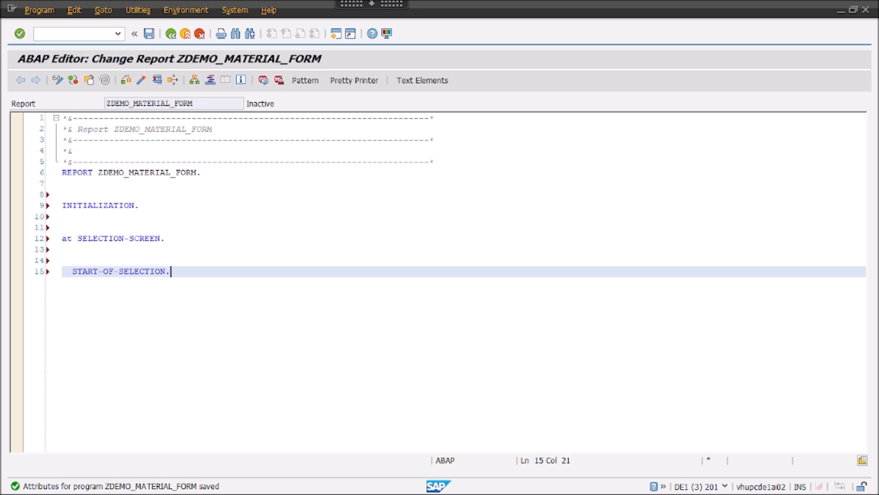
{"action": "key", "text": "Return"}
{"action": "key", "text": "Return"}
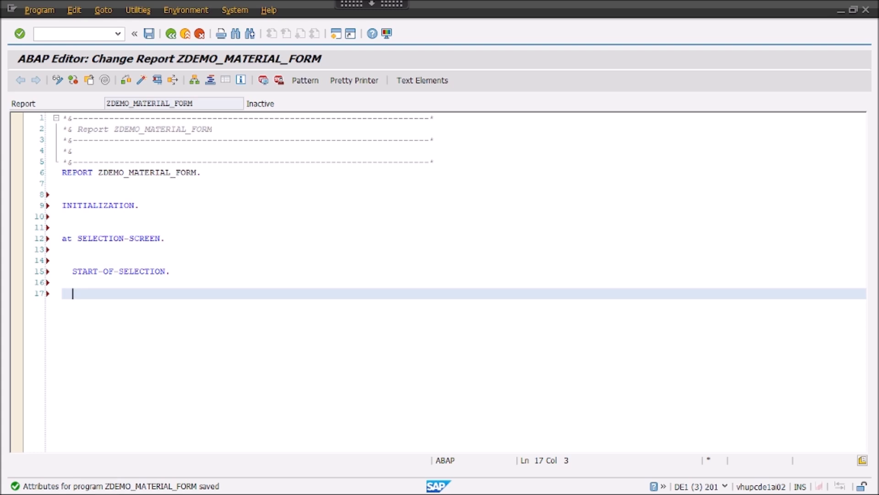
{"action": "left_click", "coordinate": [354, 80]}
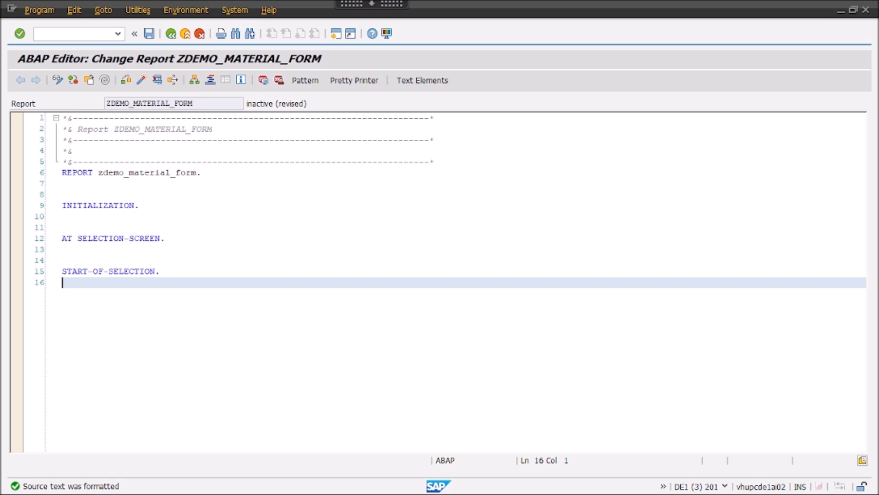
Begin the statement "select single * from mara into" under START-OF-SELECTION
{"action": "key", "text": "Return"}
{"action": "type", "text": "select single"}
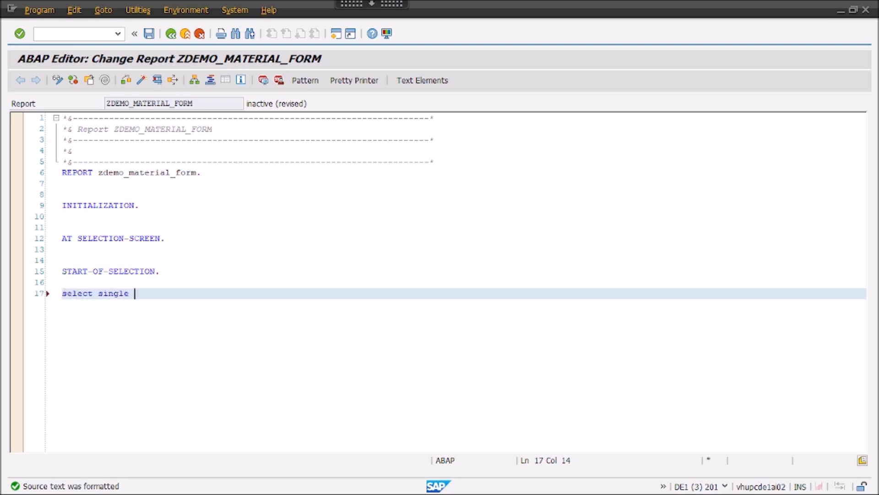
{"action": "type", "text": " * from mara in"}
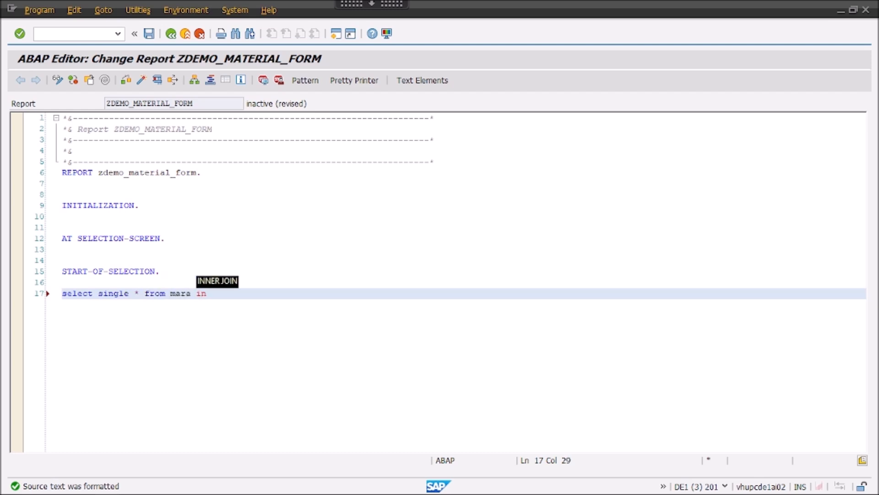
{"action": "type", "text": "to"}
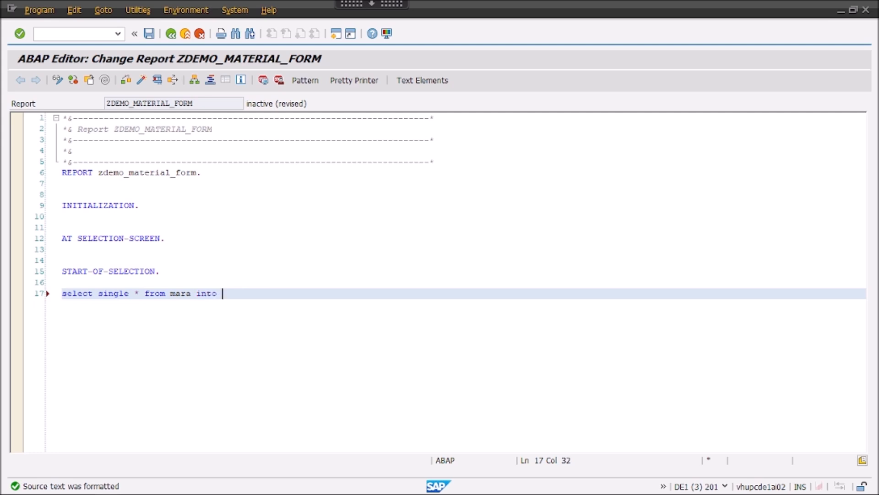
Declare the work area with "data: wa_mara type mara." directly below the REPORT statement
{"action": "left_click", "coordinate": [95, 185]}
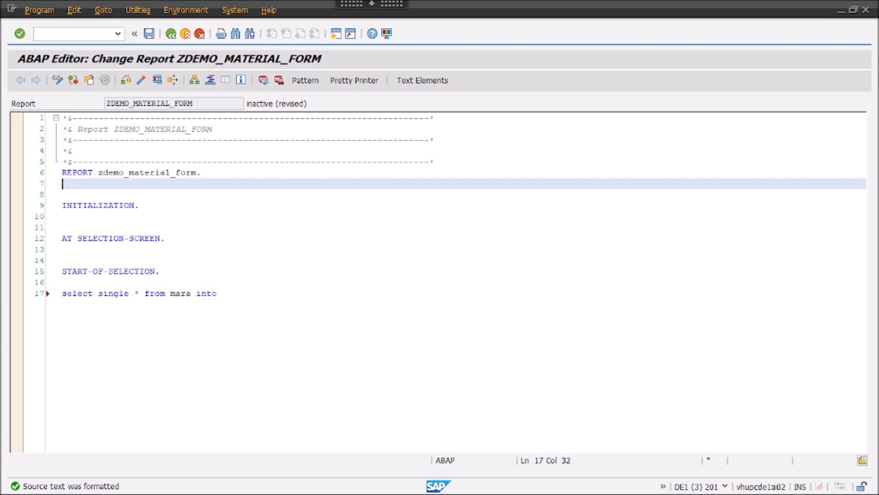
{"action": "type", "text": "data"}
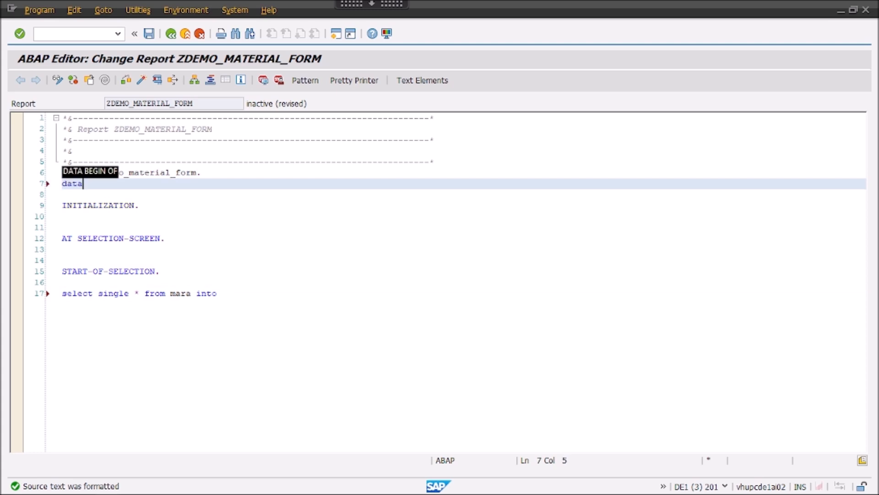
{"action": "type", "text": ":"}
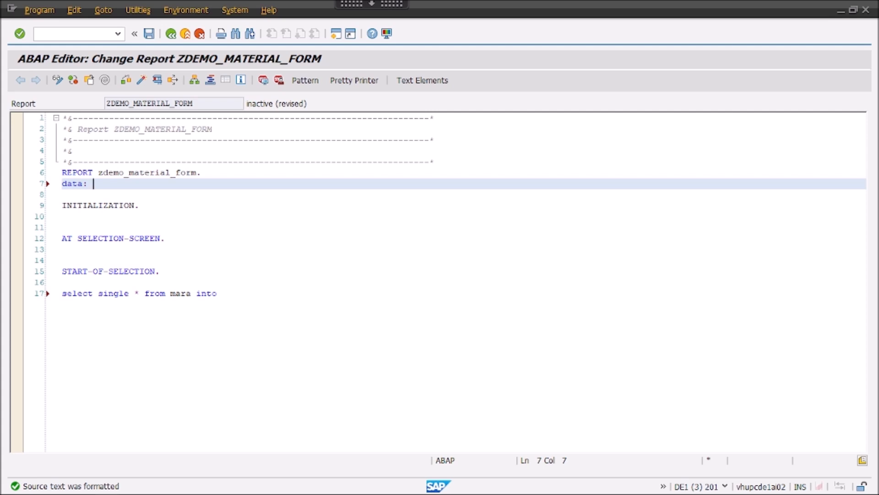
{"action": "type", "text": "wa_mara type mara."}
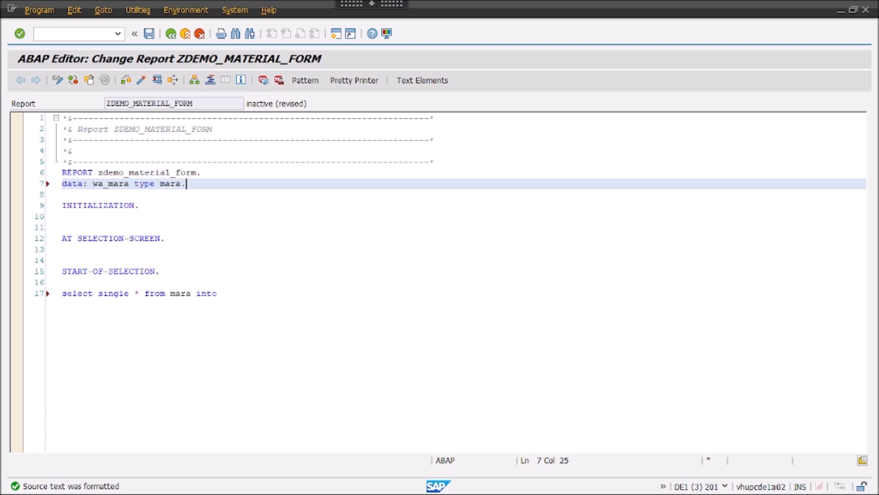
{"action": "key", "text": "Return"}
{"action": "key", "text": "BackSpace"}
{"action": "key", "text": "BackSpace"}
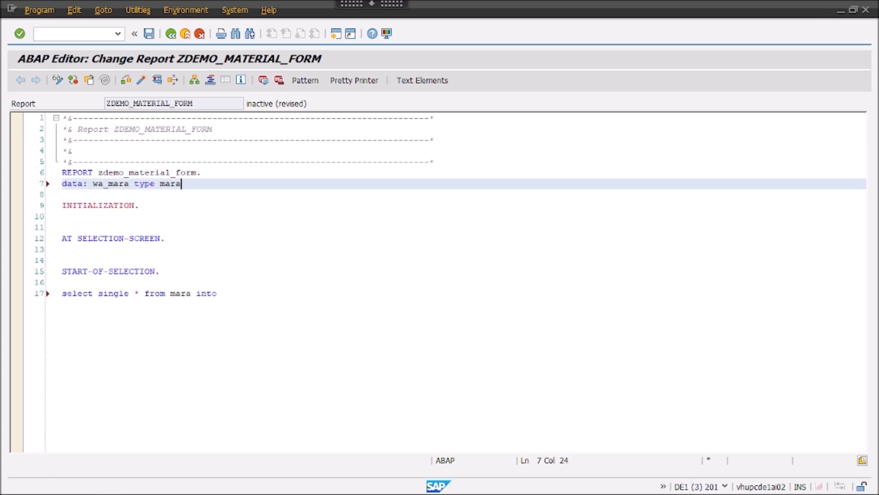
{"action": "left_click", "coordinate": [262, 306]}
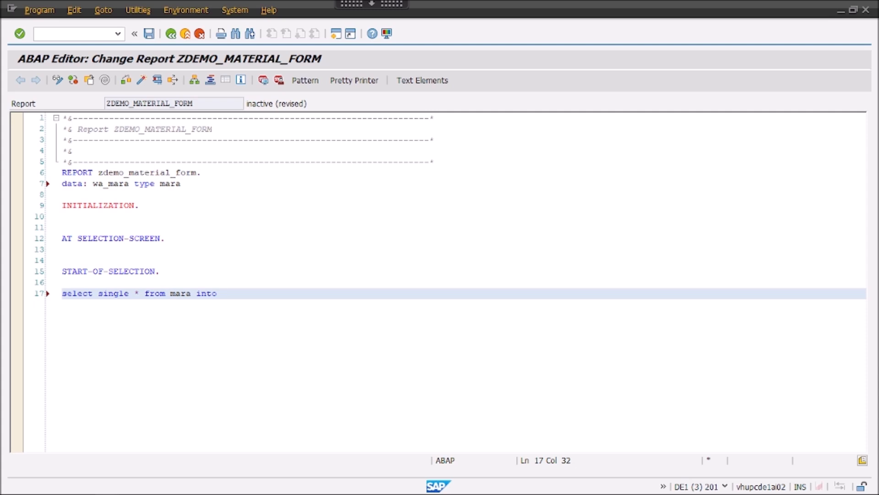
{"action": "left_click", "coordinate": [220, 187]}
{"action": "type", "text": "."}
Complete the SELECT statement with the target wa_mara, check the program's syntax, and add blank lines below the statement
{"action": "left_click", "coordinate": [285, 293]}
{"action": "type", "text": "wa_mara."}
{"action": "left_click", "coordinate": [107, 196]}
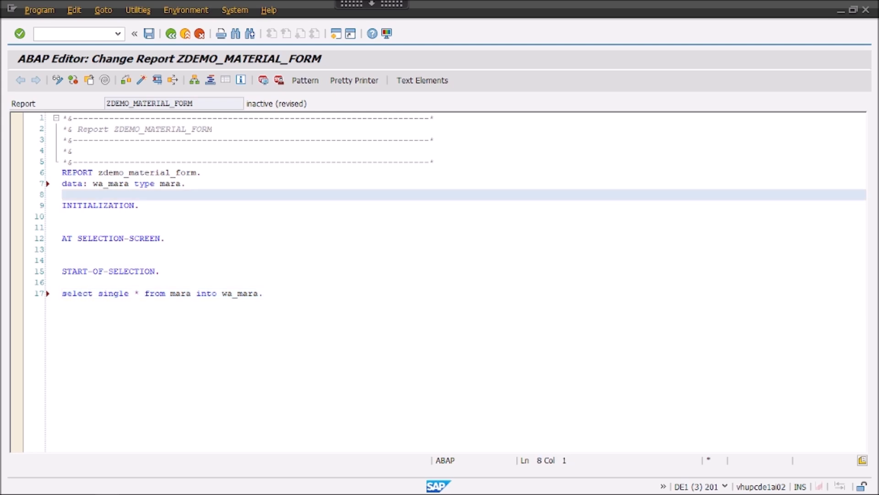
{"action": "left_click", "coordinate": [287, 286]}
{"action": "left_click", "coordinate": [322, 297]}
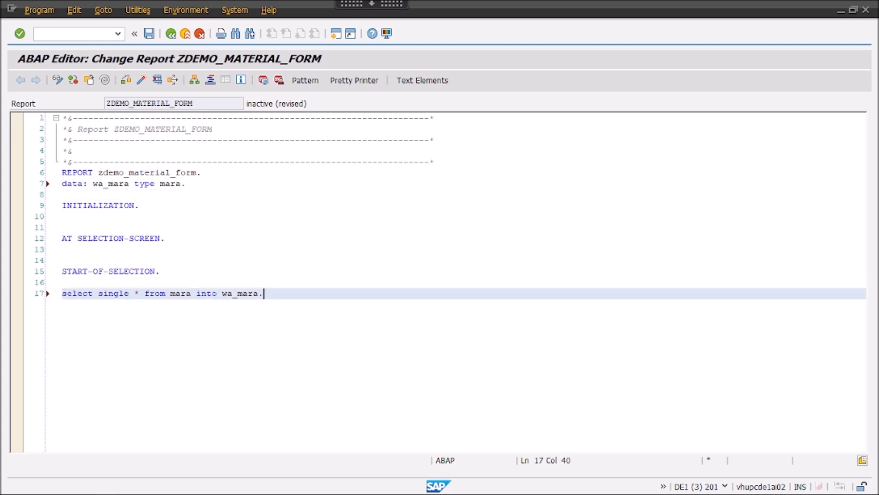
{"action": "left_click", "coordinate": [126, 82]}
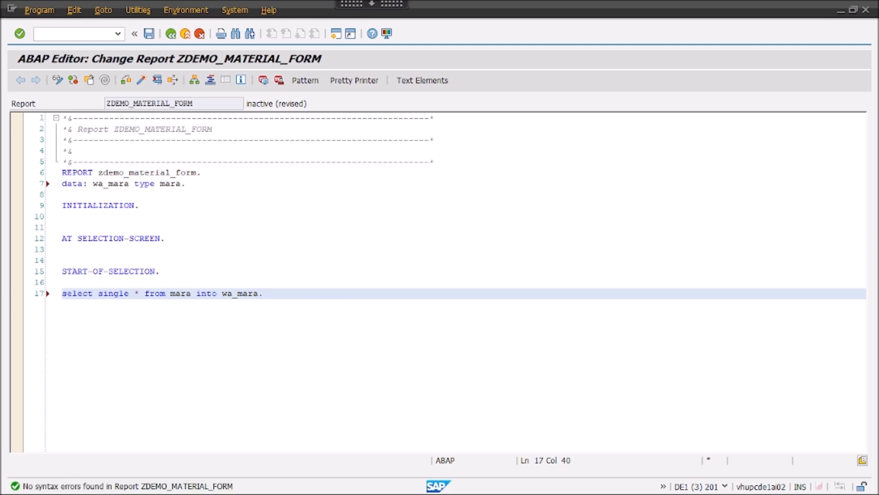
{"action": "key", "text": "Return"}
{"action": "key", "text": "Return"}
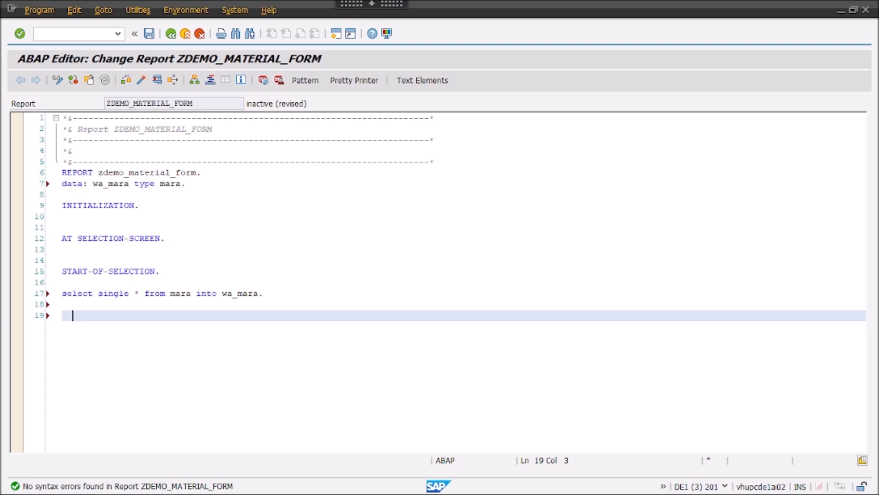
Switch to the form ZDEMO_AF_MATERIAL, open its interface ZDEMO_IF_MATERIAL from the form properties, and save the form on leaving
{"action": "key", "text": "alt+Tab"}
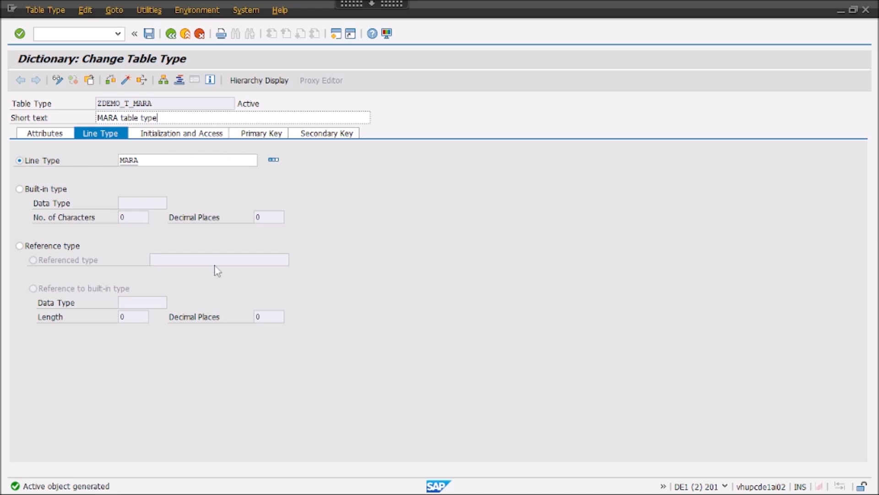
{"action": "key", "text": "alt+Tab"}
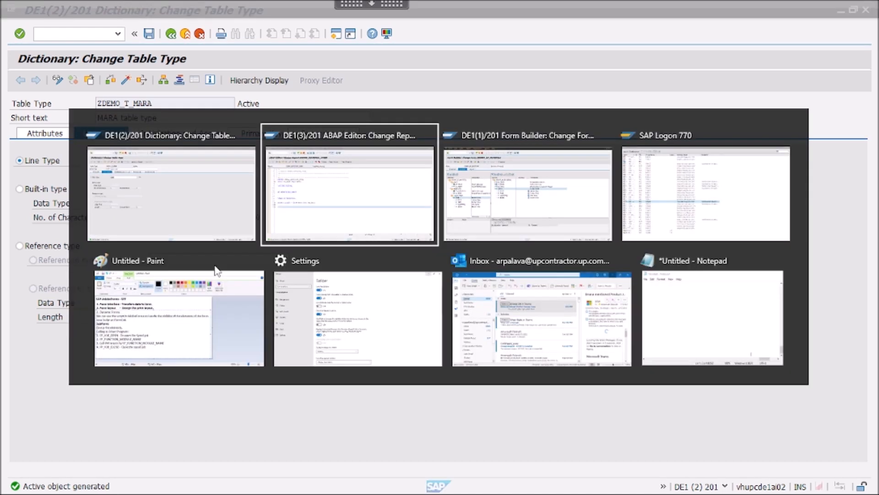
{"action": "key", "text": "alt+Tab"}
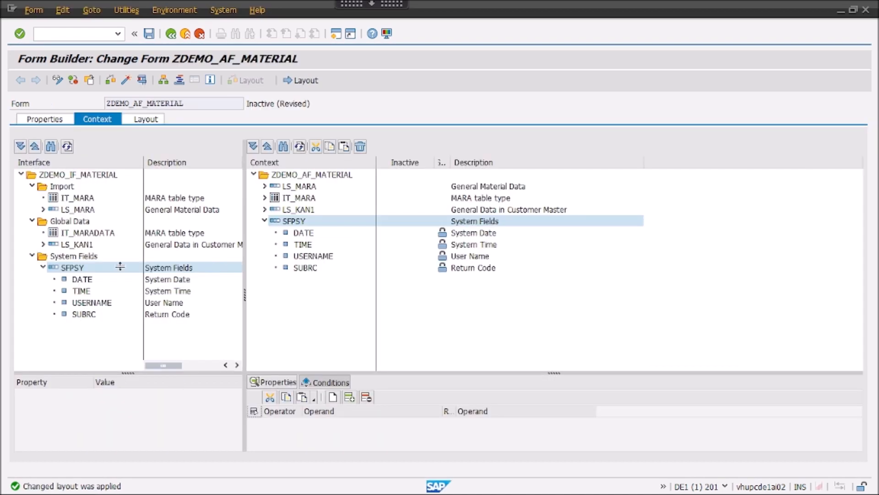
{"action": "left_click", "coordinate": [51, 125]}
{"action": "left_click", "coordinate": [154, 190]}
{"action": "double_click", "coordinate": [153, 189]}
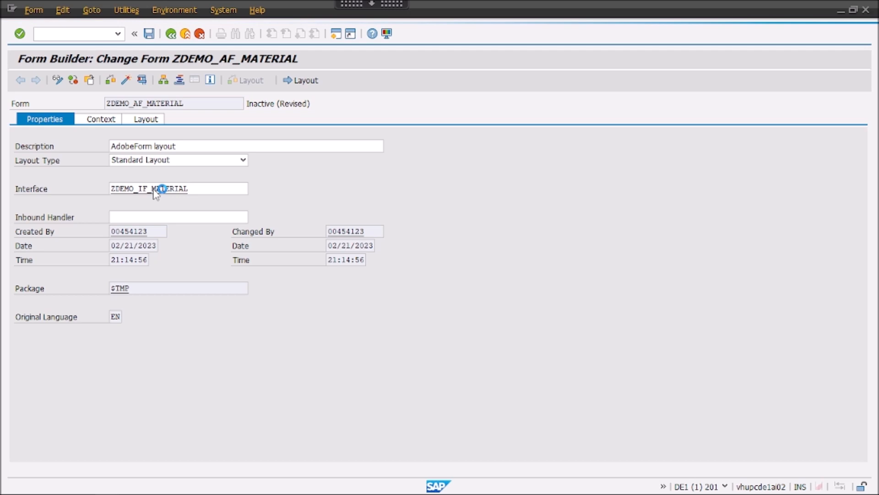
{"action": "left_click", "coordinate": [181, 255]}
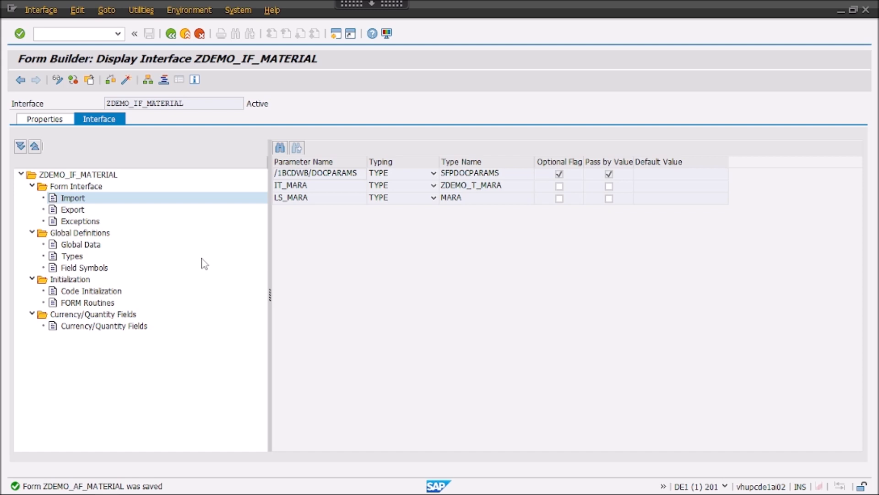
Make the import parameter IT_MARA optional in interface ZDEMO_IF_MATERIAL and activate the interface
{"action": "left_click", "coordinate": [558, 188]}
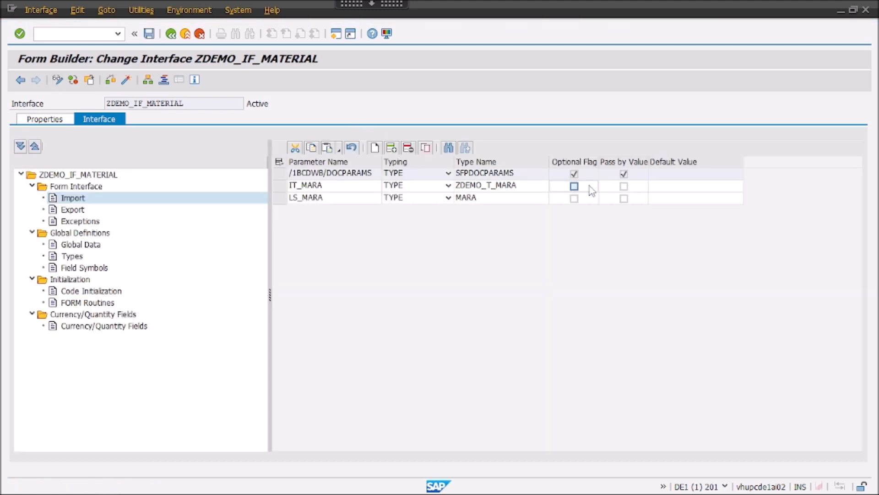
{"action": "left_click", "coordinate": [574, 186]}
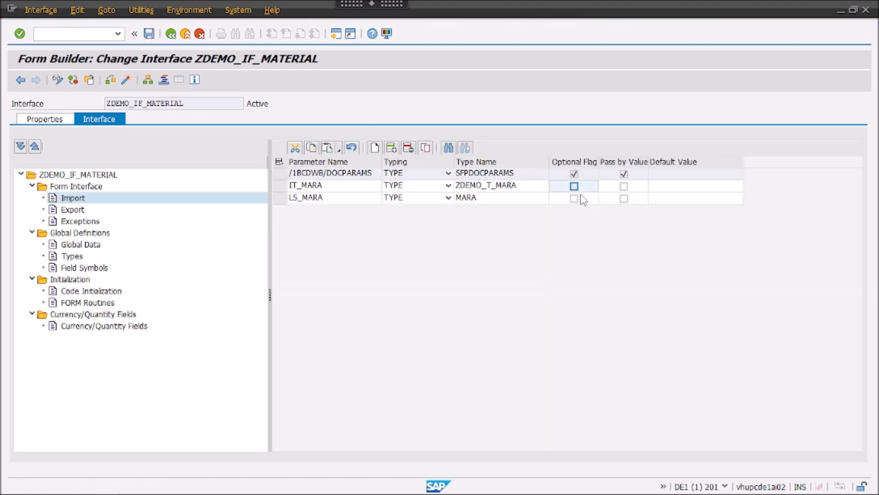
{"action": "left_click", "coordinate": [126, 80]}
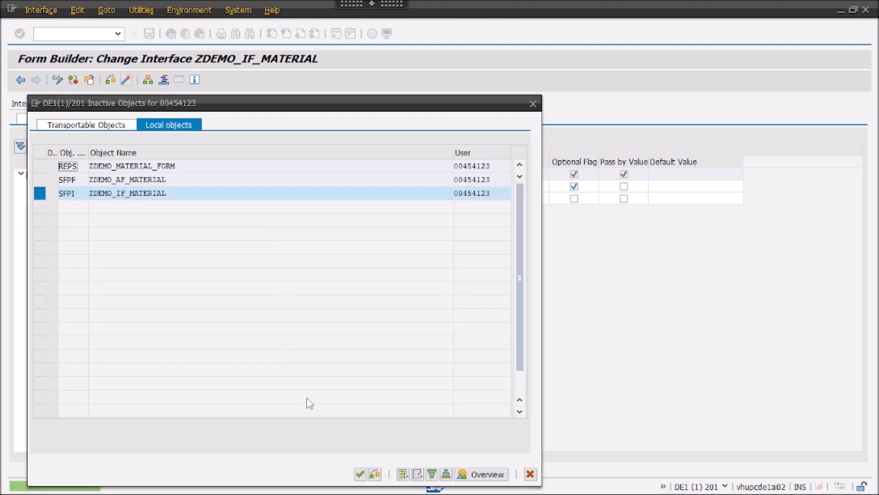
{"action": "left_click", "coordinate": [360, 474]}
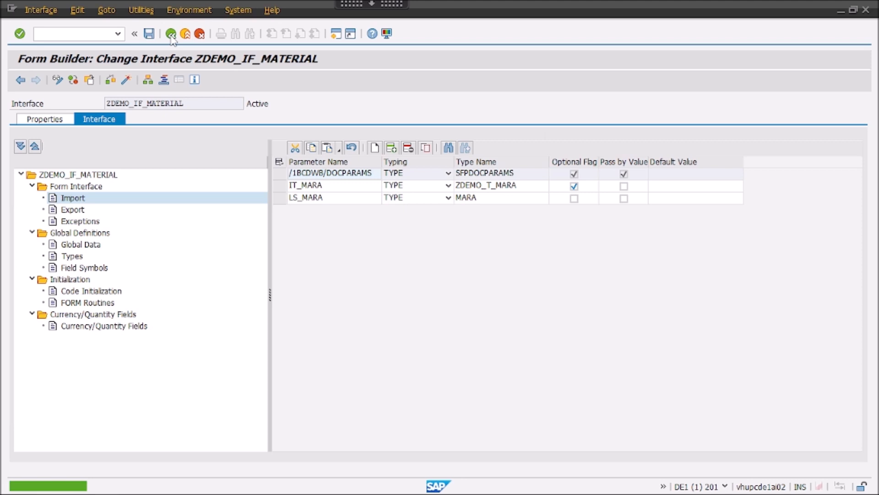
Return to form ZDEMO_AF_MATERIAL and delete the IT_MARA node from its context
{"action": "left_click", "coordinate": [170, 34]}
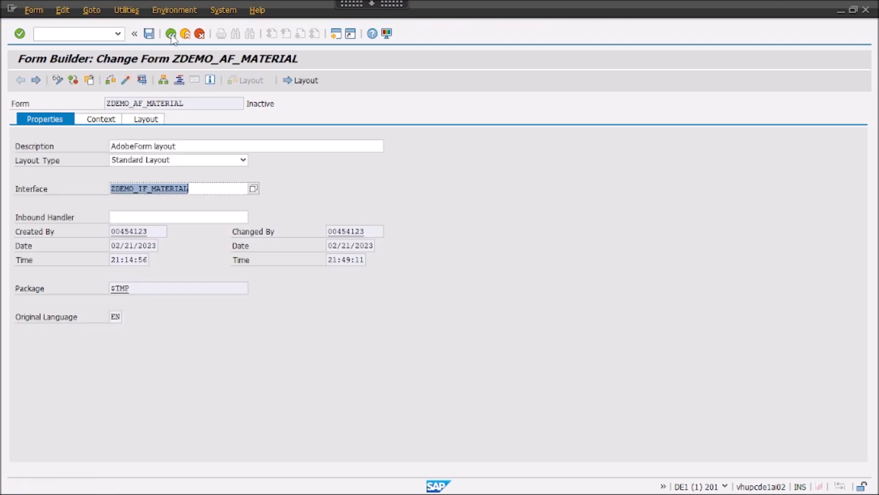
{"action": "left_click", "coordinate": [105, 120]}
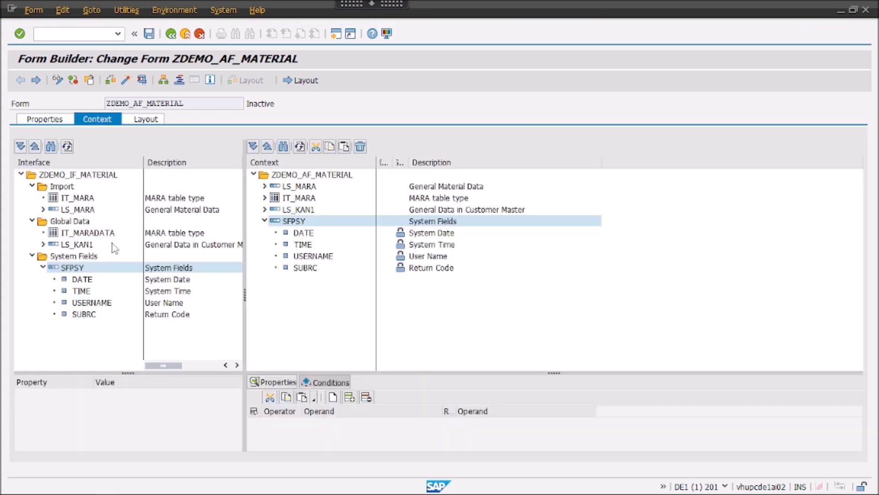
{"action": "left_click", "coordinate": [300, 147]}
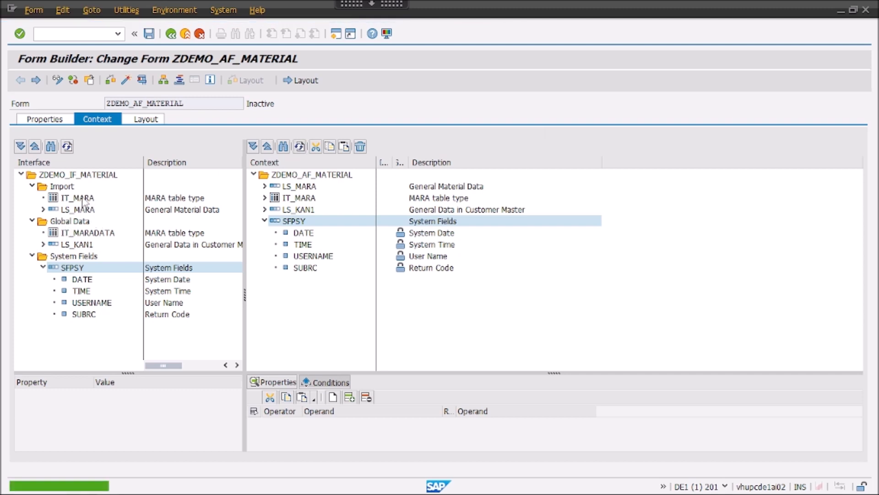
{"action": "left_click", "coordinate": [288, 202]}
{"action": "right_click", "coordinate": [289, 204]}
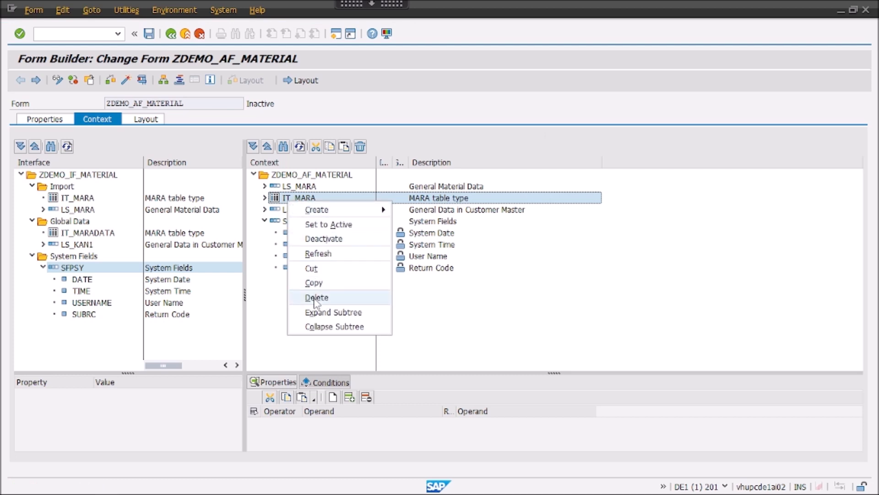
{"action": "left_click", "coordinate": [316, 297]}
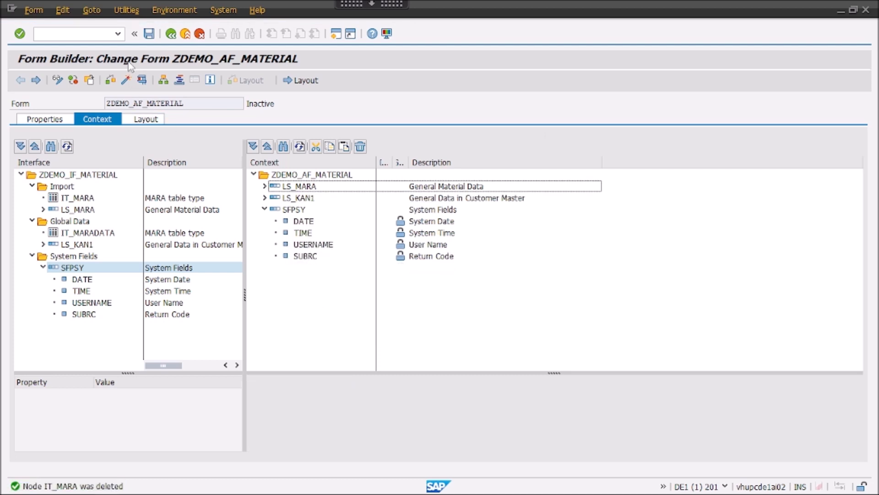
Activate only the form ZDEMO_AF_MATERIAL and open the test screen of its generated function module
{"action": "left_click", "coordinate": [126, 80]}
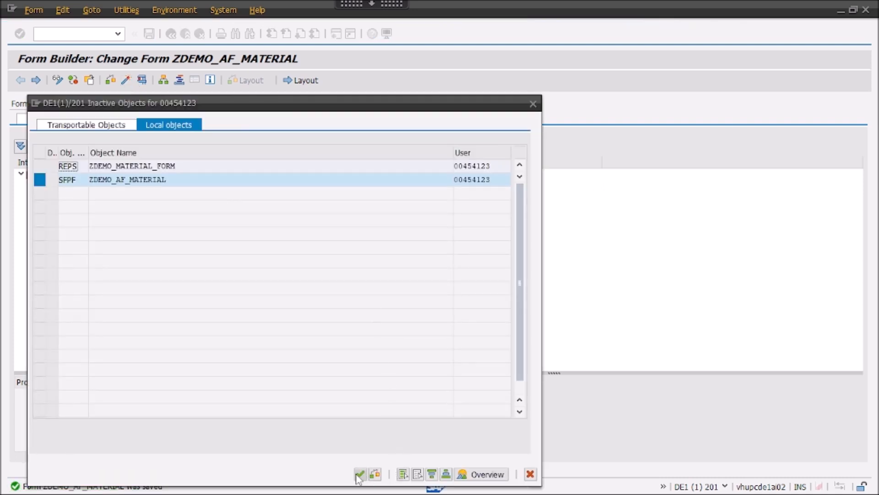
{"action": "left_click", "coordinate": [43, 169]}
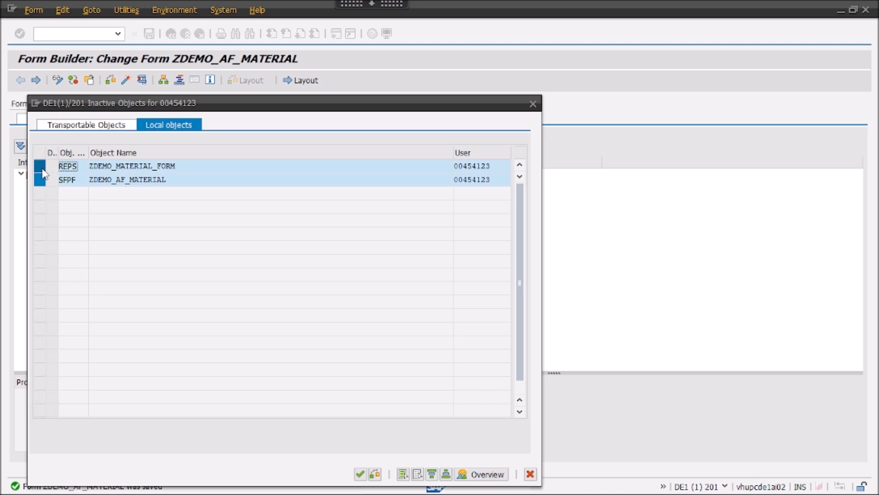
{"action": "left_click", "coordinate": [42, 168]}
{"action": "left_click", "coordinate": [360, 474]}
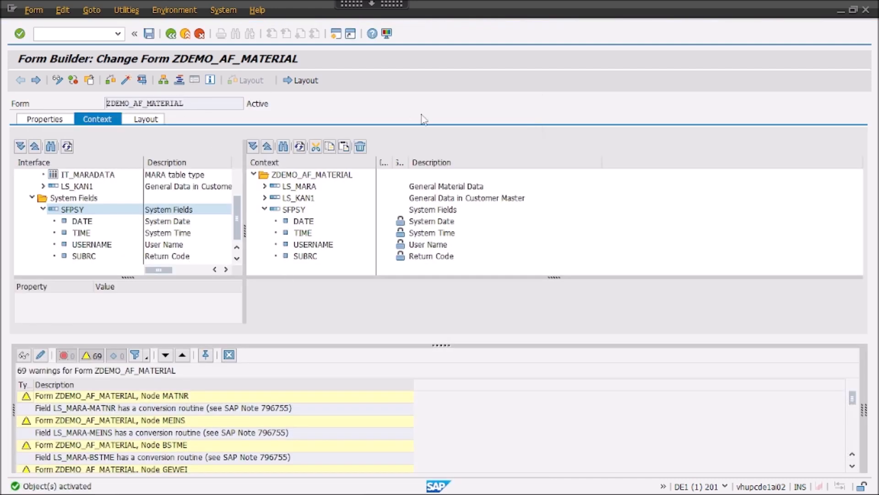
{"action": "left_click", "coordinate": [141, 83]}
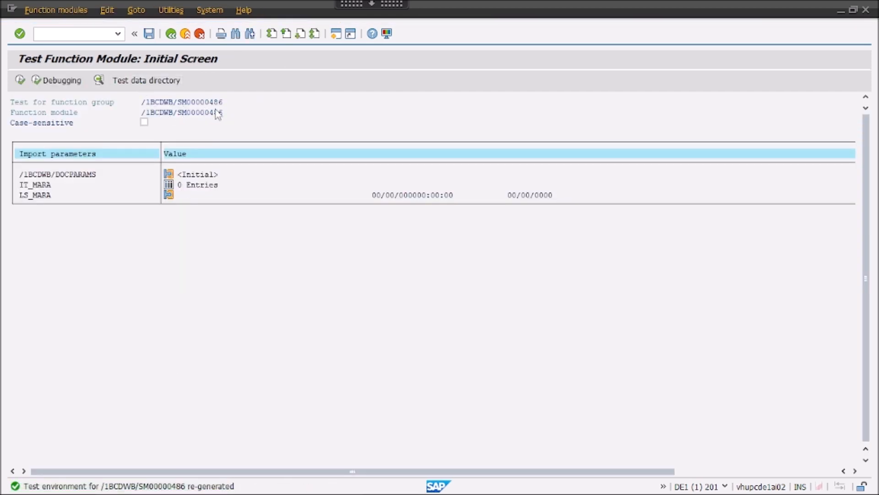
Switch to report ZDEMO_MATERIAL_FORM and try to insert a CALL FUNCTION pattern for fp_open_job below the SELECT statement
{"action": "key", "text": "alt+Tab"}
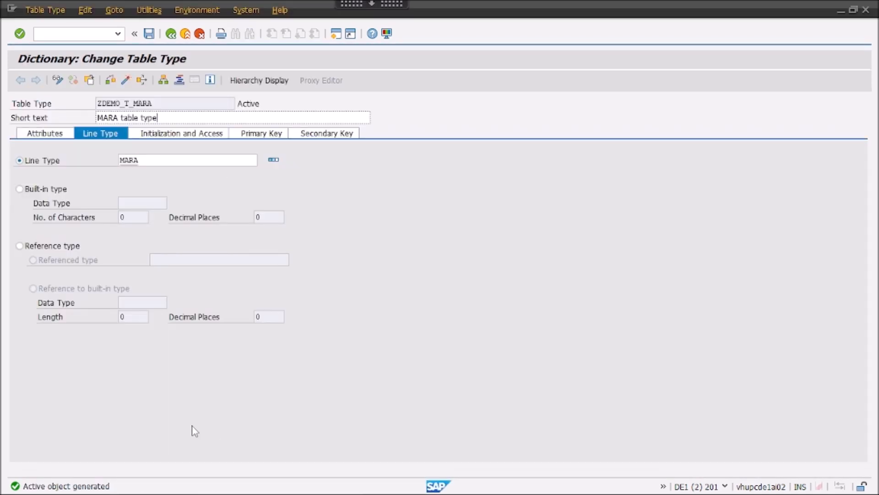
{"action": "key", "text": "alt+Tab"}
{"action": "key", "text": "alt+Tab"}
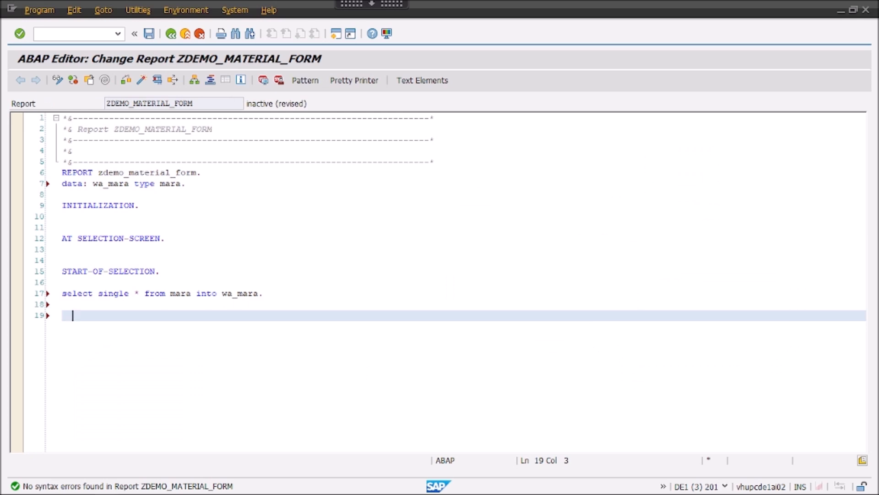
{"action": "left_click", "coordinate": [305, 82]}
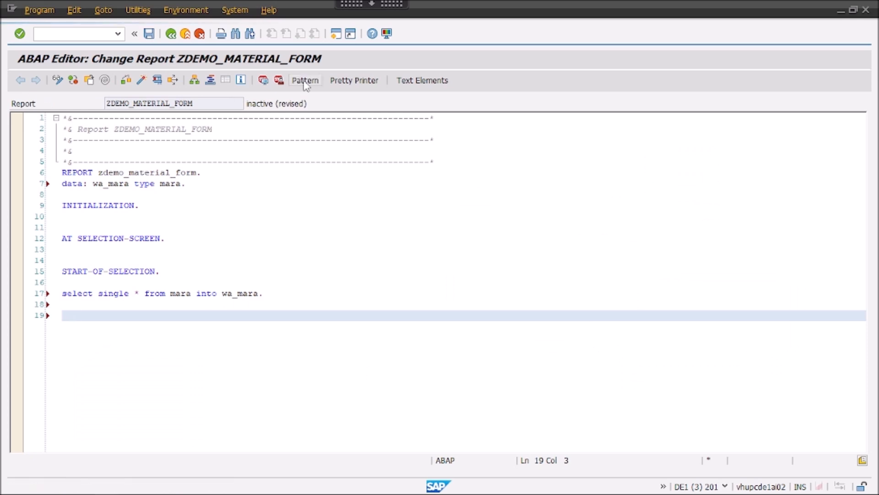
{"action": "type", "text": "fp_open_job"}
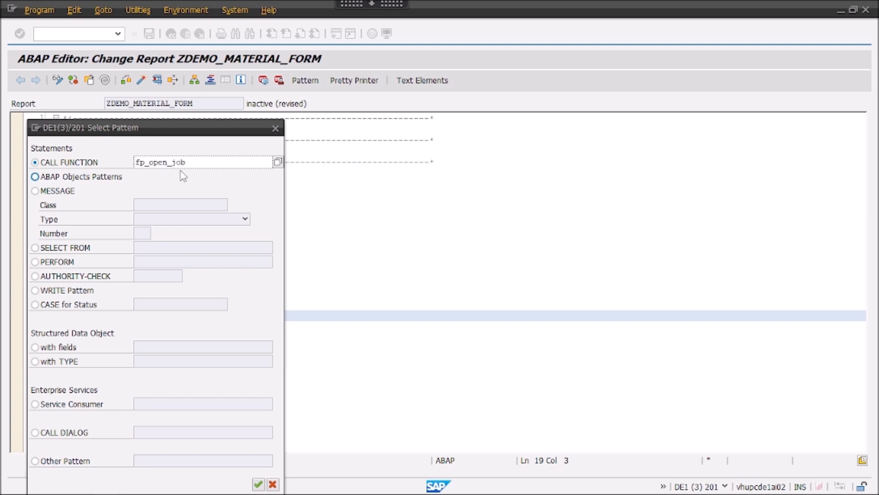
{"action": "key", "text": "Return"}
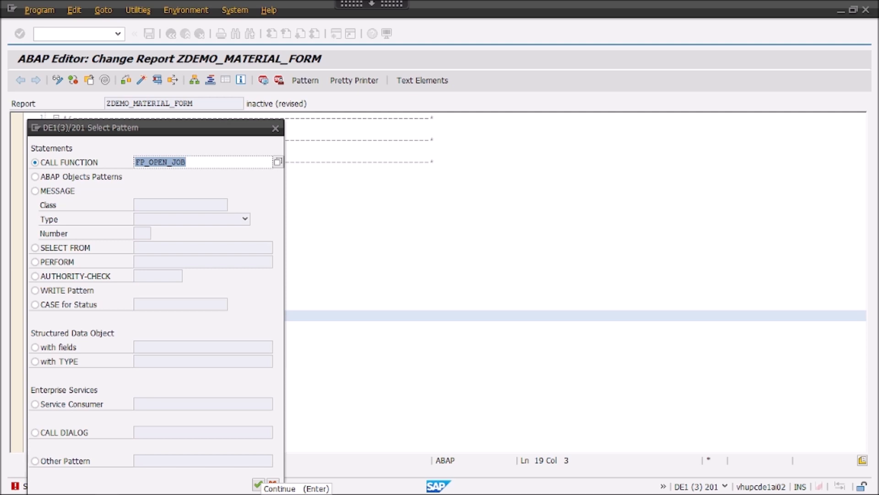
Correct the function name to FP_JOB_OPEN and insert its call pattern below the SELECT statement
{"action": "left_click", "coordinate": [200, 165]}
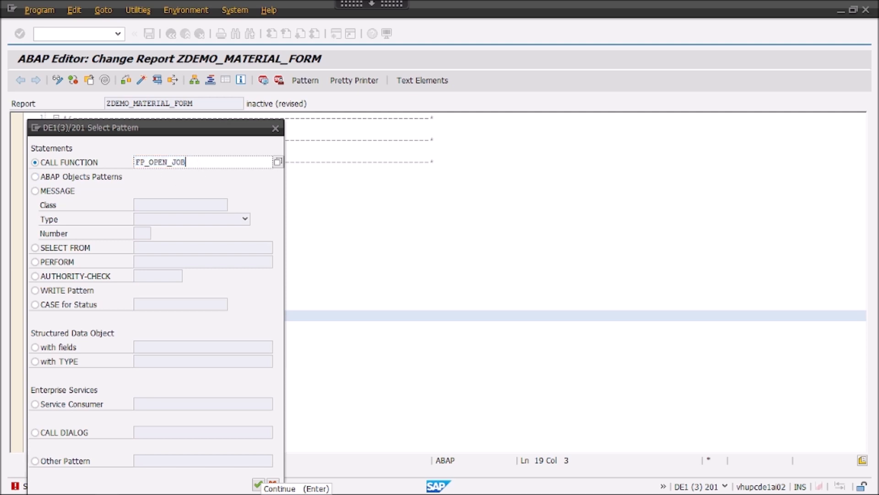
{"action": "key", "text": "BackSpace"}
{"action": "key", "text": "BackSpace"}
{"action": "key", "text": "BackSpace"}
{"action": "key", "text": "BackSpace"}
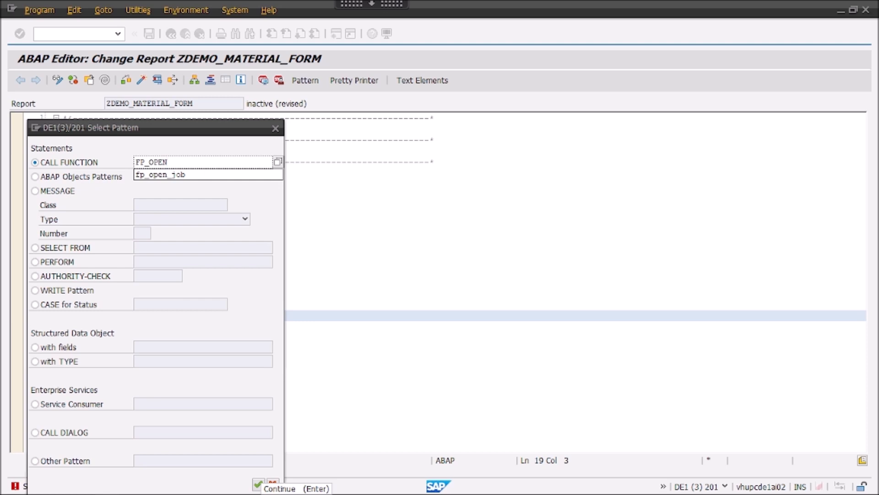
{"action": "type", "text": "JOB"}
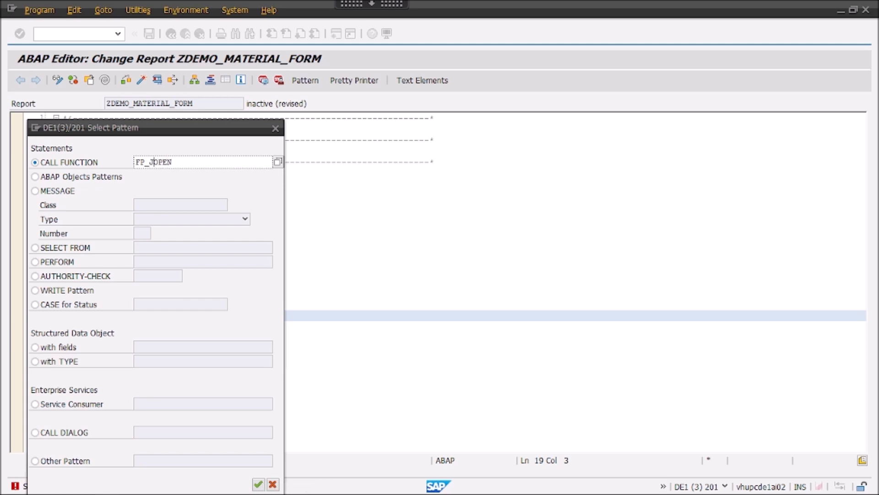
{"action": "type", "text": "_O"}
{"action": "left_click", "coordinate": [258, 484]}
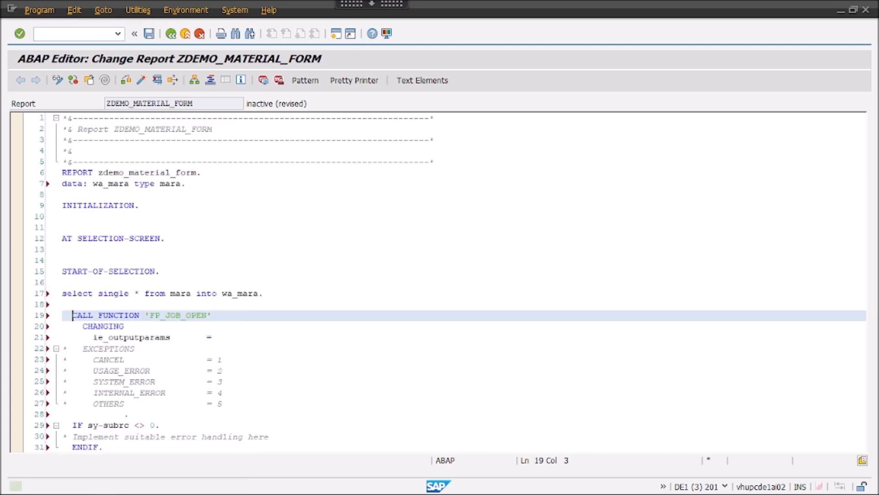
Open the definition of FP_JOB_OPEN, saving the report, copy the associated type SFPOUTPUTPARAMS of its changing parameter, and return to the report
{"action": "scroll", "coordinate": [438, 282], "scroll_direction": "down", "scroll_amount": 3}
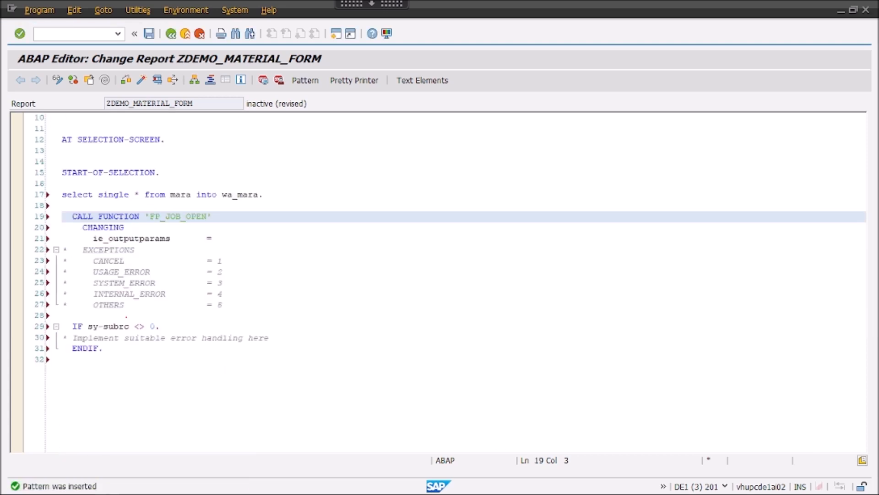
{"action": "left_click_drag", "start_coordinate": [213, 238], "coordinate": [93, 238]}
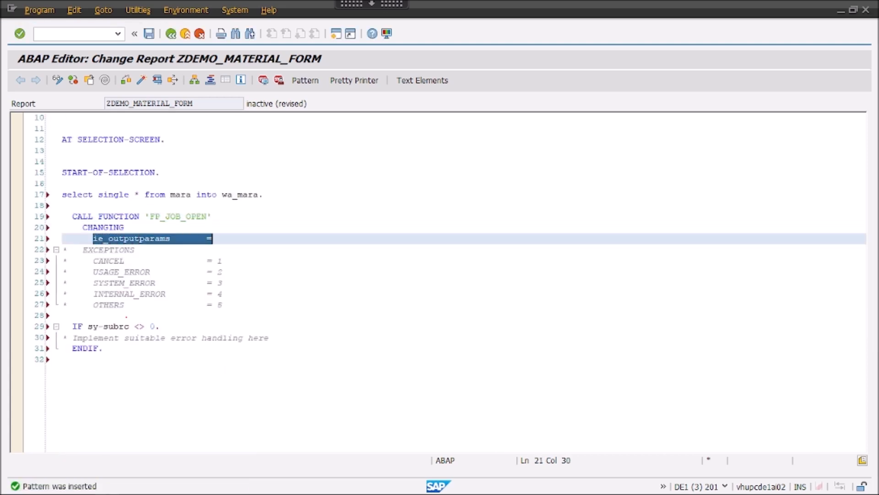
{"action": "left_click", "coordinate": [193, 217]}
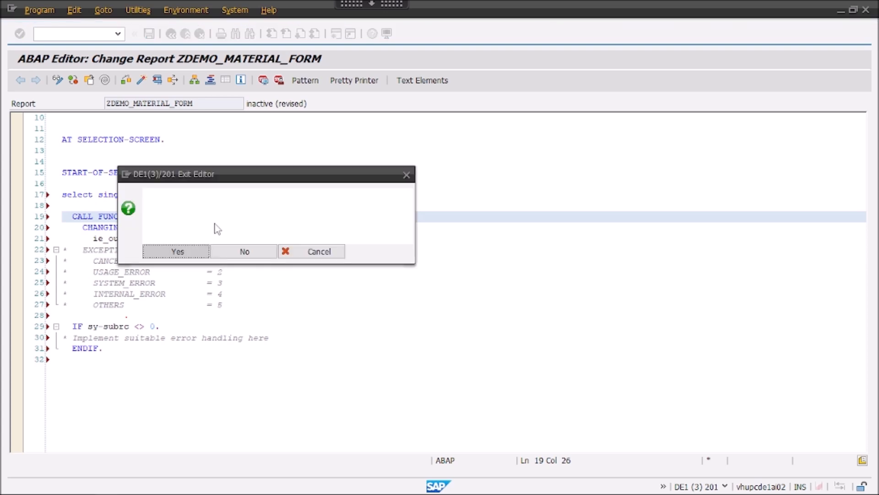
{"action": "left_click", "coordinate": [176, 251]}
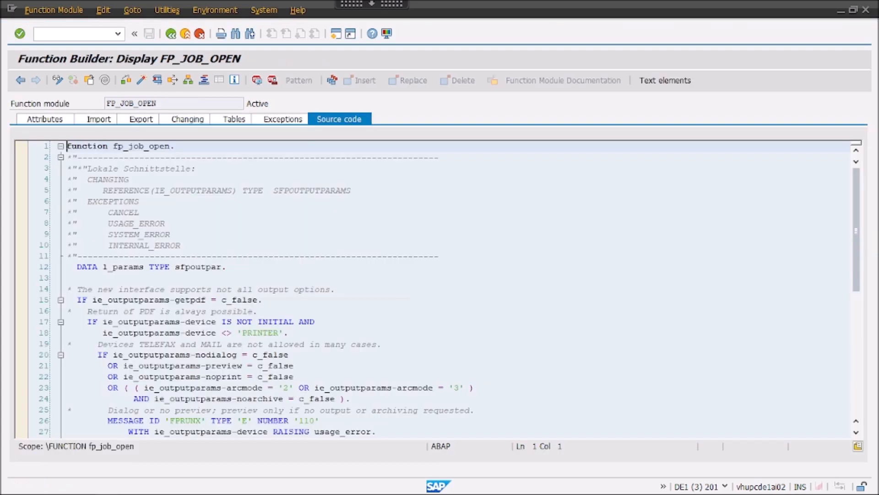
{"action": "left_click", "coordinate": [94, 122]}
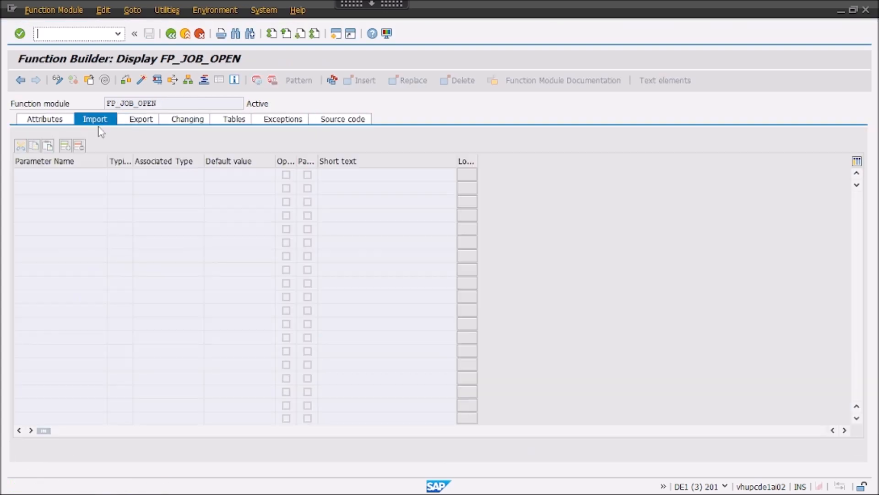
{"action": "left_click", "coordinate": [141, 122]}
{"action": "left_click", "coordinate": [197, 122]}
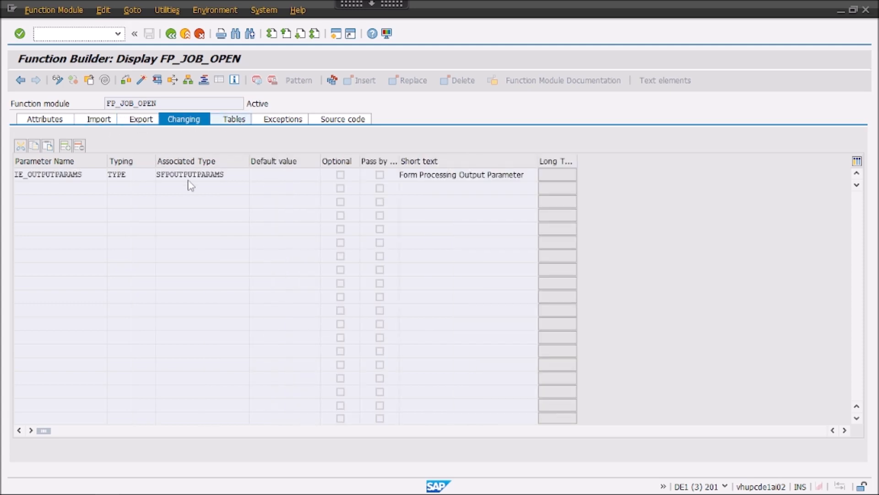
{"action": "left_click_drag", "start_coordinate": [225, 175], "coordinate": [156, 175]}
{"action": "key", "text": "ctrl+c"}
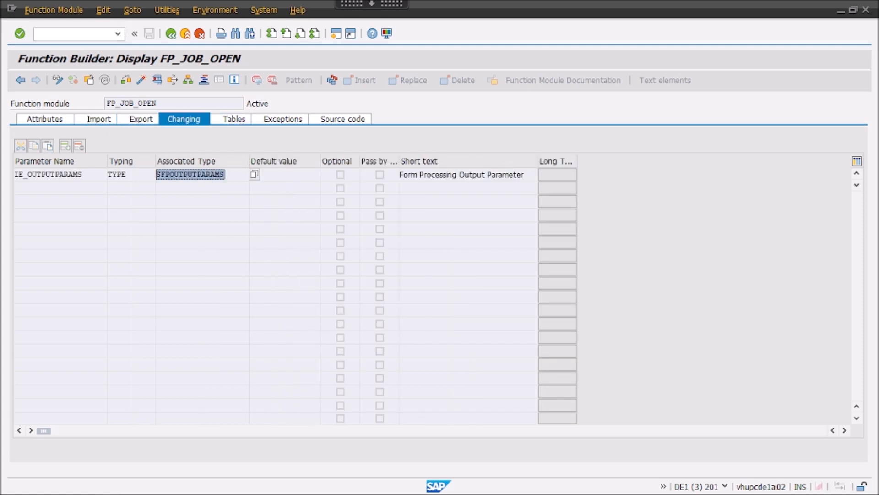
{"action": "left_click", "coordinate": [170, 34]}
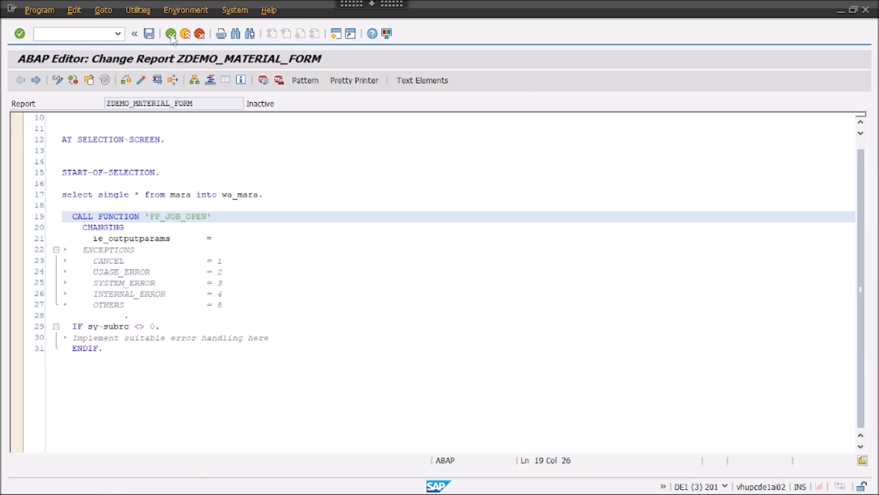
Declare "data: ls_ouput TYPE SFPOUTPUTPARAMS." between the SELECT statement and the FP_JOB_OPEN call
{"action": "left_click", "coordinate": [192, 207]}
{"action": "type", "text": "data"}
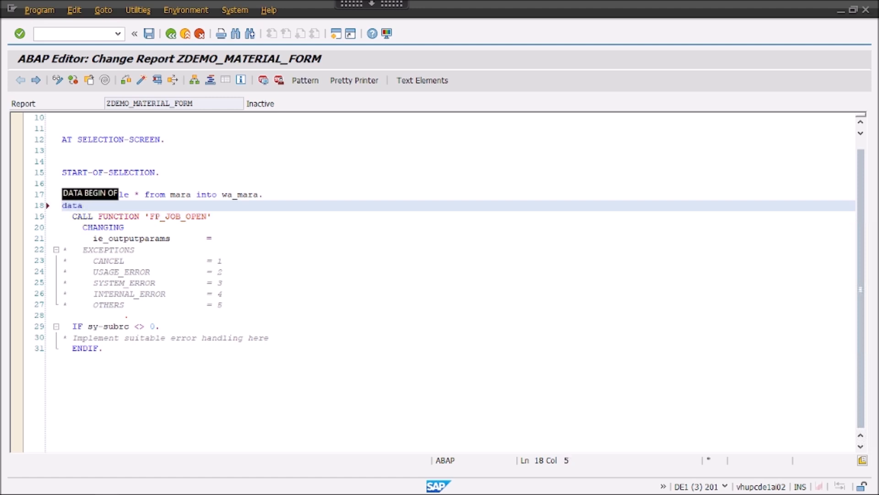
{"action": "type", "text": "L"}
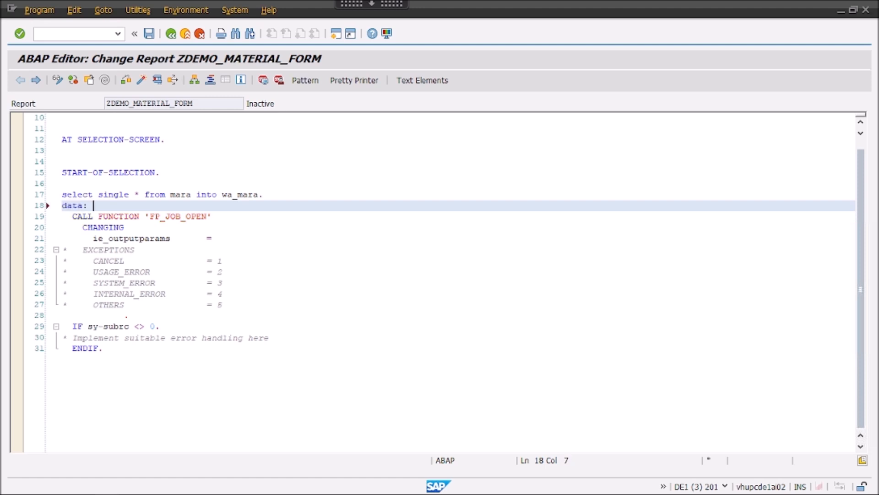
{"action": "type", "text": " ls "}
{"action": "type", "text": "ouput TYPE"}
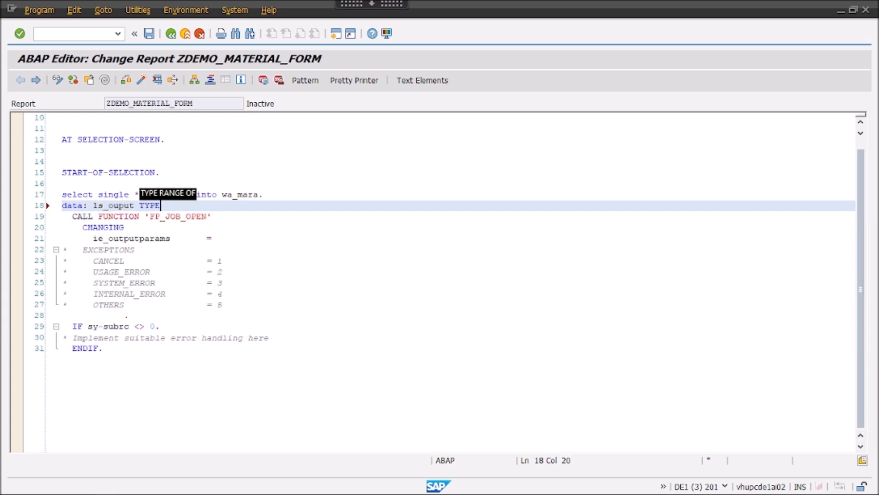
{"action": "key", "text": "ctrl+v"}
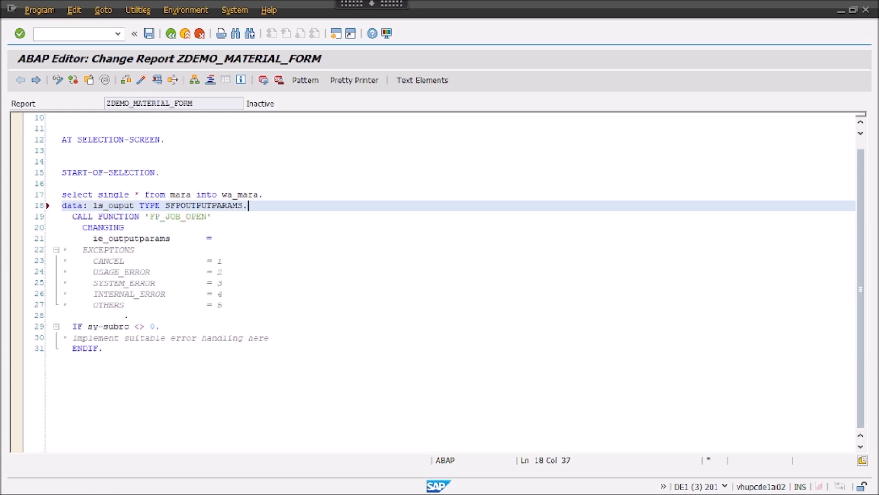
Pass ls_output to ie_outputparams in the FP_JOB_OPEN call and add a blank line below the data declaration
{"action": "left_click", "coordinate": [271, 238]}
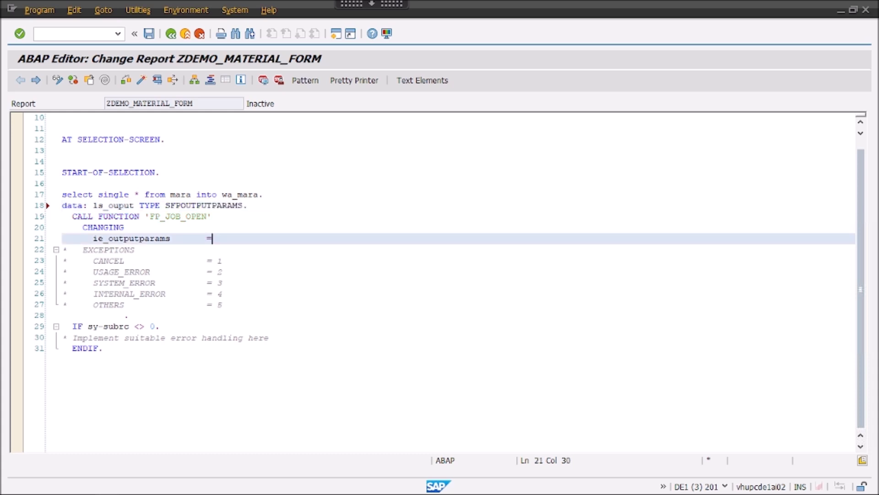
{"action": "type", "text": "ls_output"}
{"action": "left_click", "coordinate": [278, 207]}
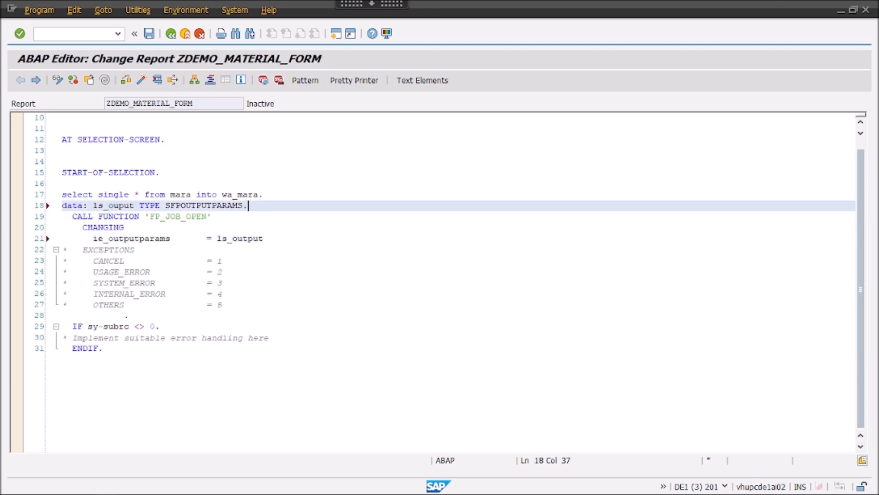
{"action": "key", "text": "Return"}
{"action": "left_click", "coordinate": [119, 250]}
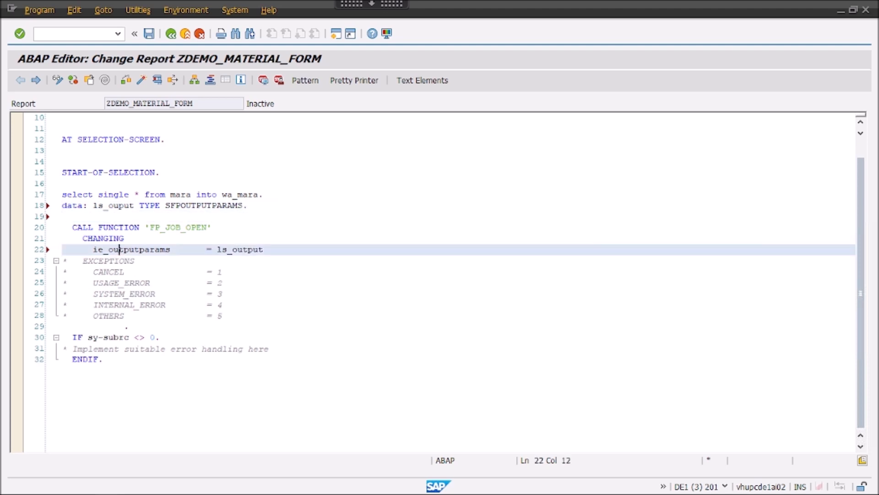
Insert the call pattern for FP_FUNCTION_MODULE_NAME below the ENDIF that closes the FP_JOB_OPEN error check
{"action": "left_click", "coordinate": [137, 364]}
{"action": "key", "text": "Return"}
{"action": "scroll", "coordinate": [137, 364], "scroll_direction": "down", "scroll_amount": 2}
{"action": "key", "text": "Return"}
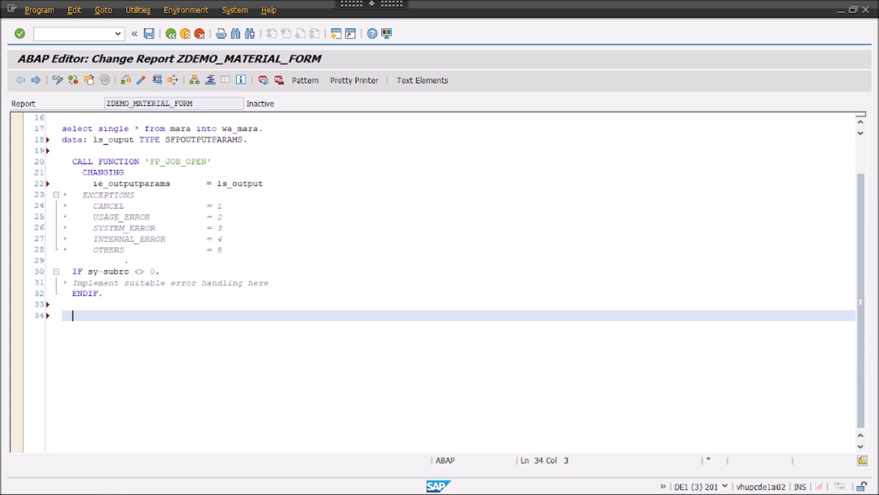
{"action": "left_click", "coordinate": [315, 82]}
{"action": "left_click_drag", "start_coordinate": [207, 134], "coordinate": [477, 119]}
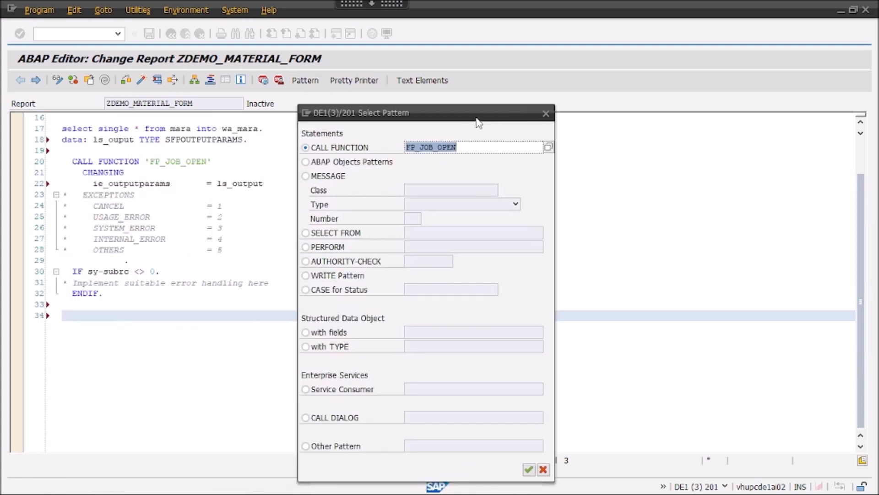
{"action": "key", "text": "BackSpace"}
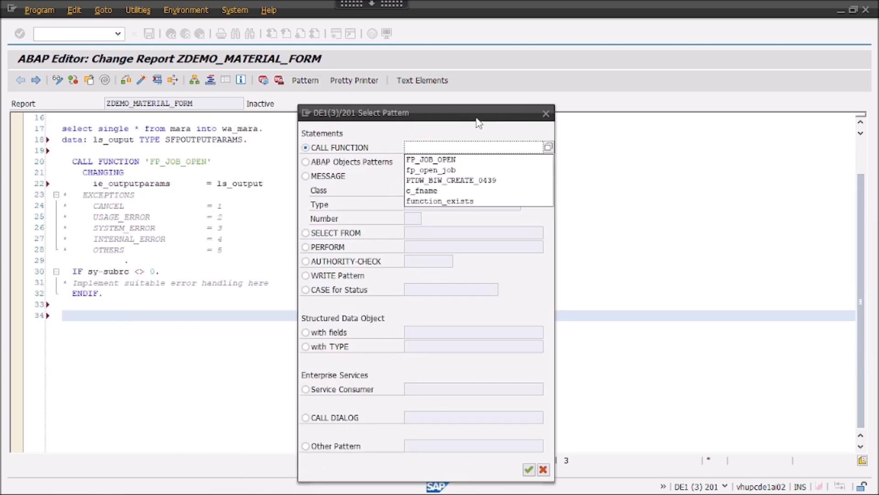
{"action": "type", "text": "fp"}
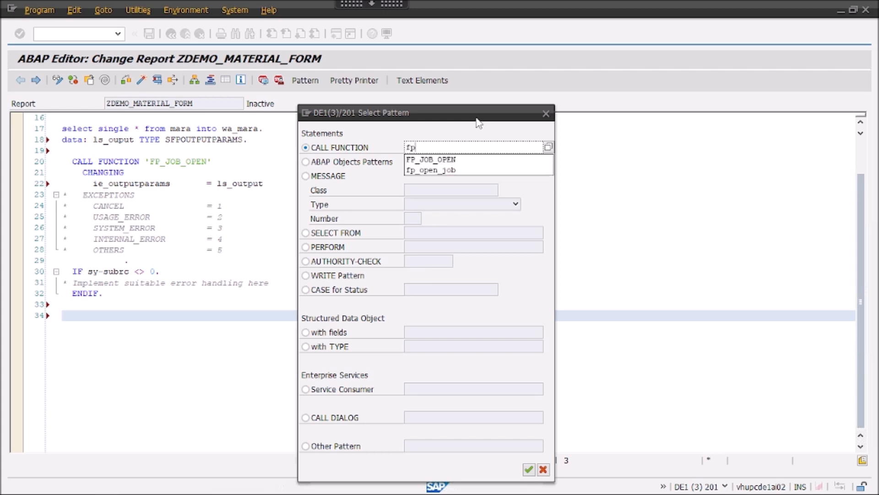
{"action": "type", "text": "_function_module_"}
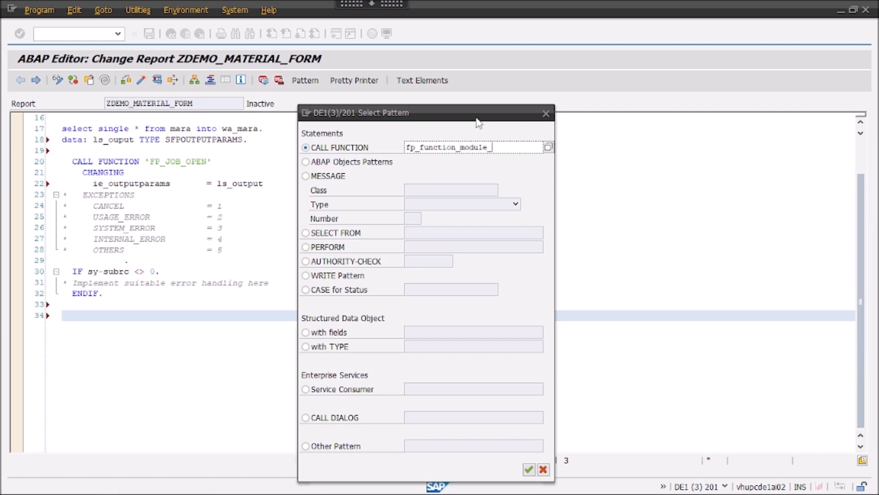
{"action": "key", "text": "Return"}
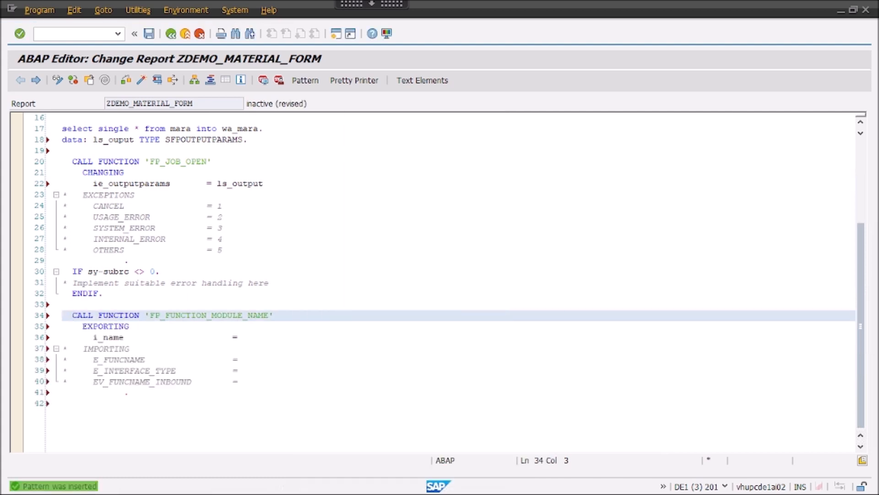
Copy the form name ZDEMO_AF_MATERIAL from the Form Builder session and pass it in quotes to i_name in the FP_FUNCTION_MODULE_NAME call
{"action": "left_click", "coordinate": [250, 338]}
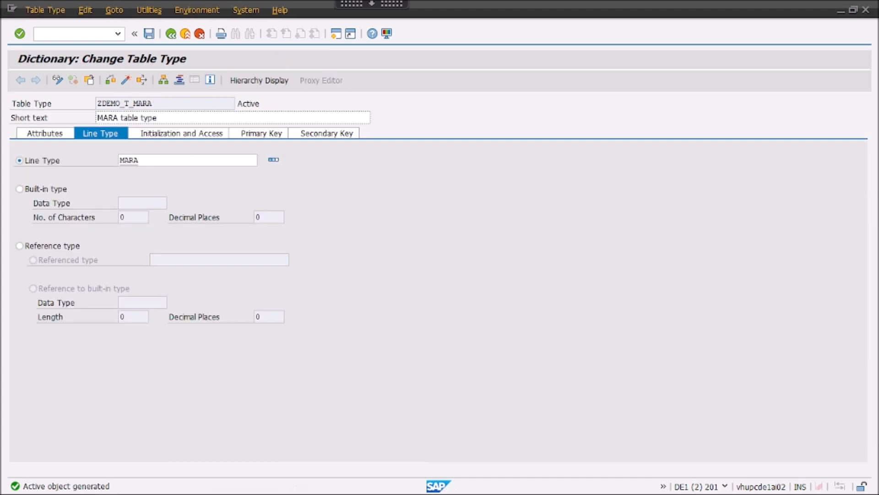
{"action": "key", "text": "alt+Tab"}
{"action": "key", "text": "alt+Tab"}
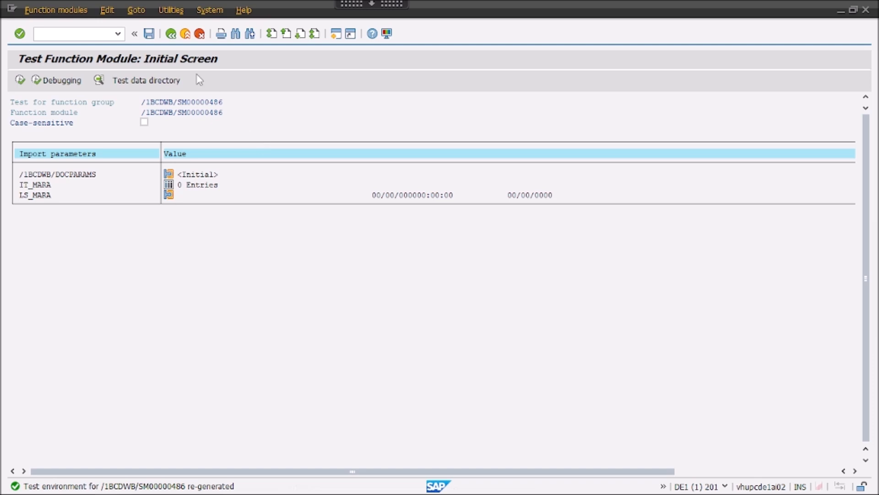
{"action": "left_click", "coordinate": [170, 34]}
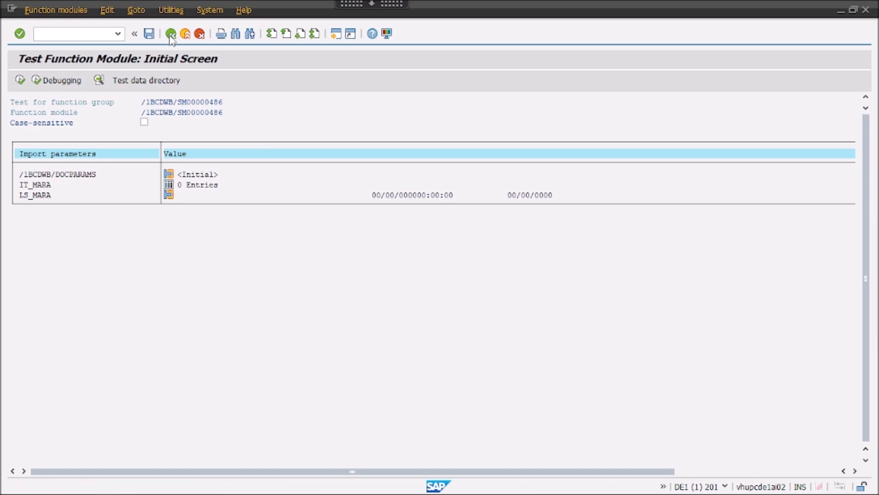
{"action": "left_click_drag", "start_coordinate": [188, 104], "coordinate": [105, 104]}
{"action": "key", "text": "ctrl+c"}
{"action": "left_click", "coordinate": [107, 104]}
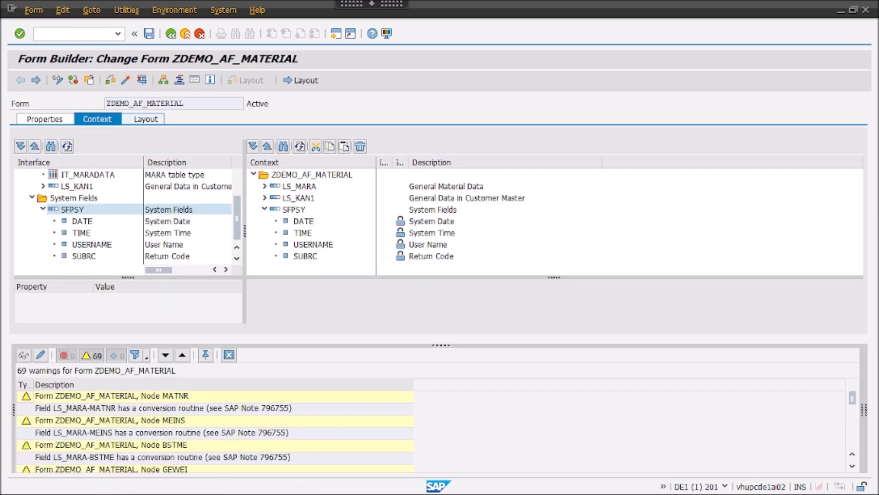
{"action": "key", "text": "alt+Tab"}
{"action": "key", "text": "alt+Tab"}
{"action": "key", "text": "alt+Tab"}
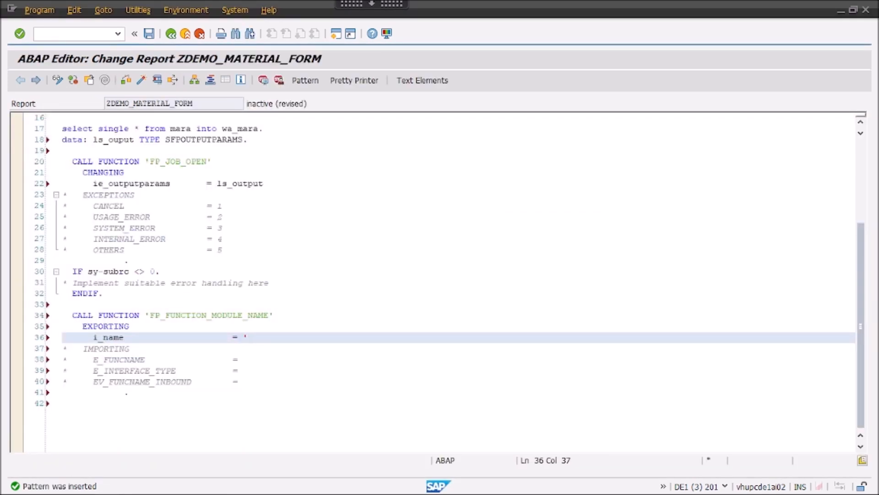
{"action": "key", "text": "ctrl+v"}
{"action": "type", "text": "'"}
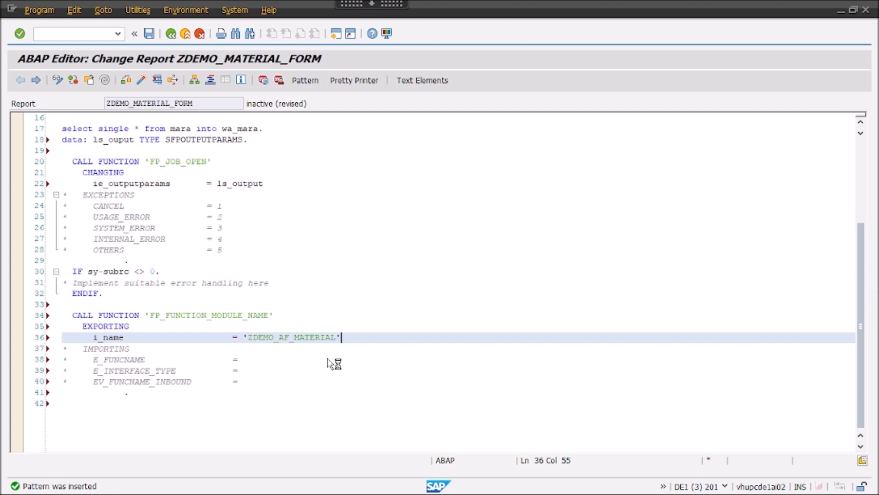
Save the report, open the definition of FP_FUNCTION_MODULE_NAME, copy the associated type FUNCNAME of export parameter E_FUNCNAME, and return to the report
{"action": "left_click", "coordinate": [336, 360]}
{"action": "scroll", "coordinate": [336, 360], "scroll_direction": "down", "scroll_amount": 2}
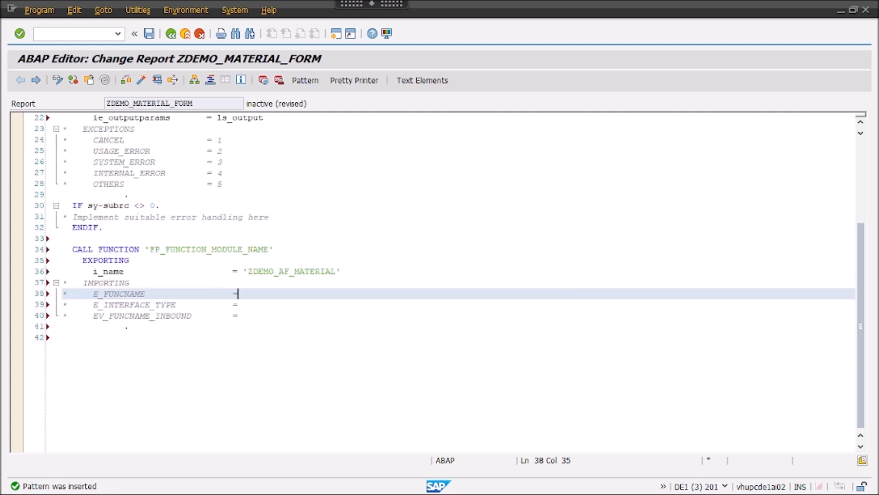
{"action": "key", "text": "ctrl+s"}
{"action": "left_click", "coordinate": [120, 294]}
{"action": "left_click_drag", "start_coordinate": [89, 294], "coordinate": [187, 294]}
{"action": "double_click", "coordinate": [204, 250]}
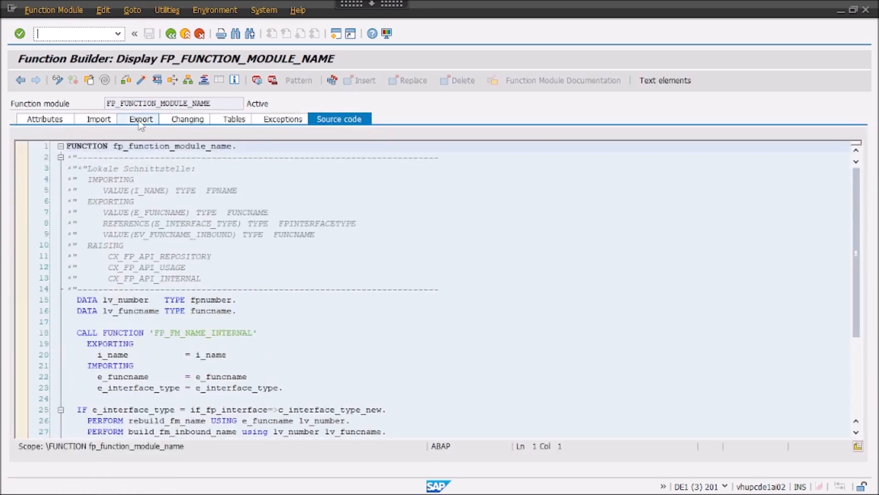
{"action": "left_click", "coordinate": [138, 119]}
{"action": "left_click_drag", "start_coordinate": [193, 174], "coordinate": [156, 174]}
{"action": "left_click", "coordinate": [158, 174]}
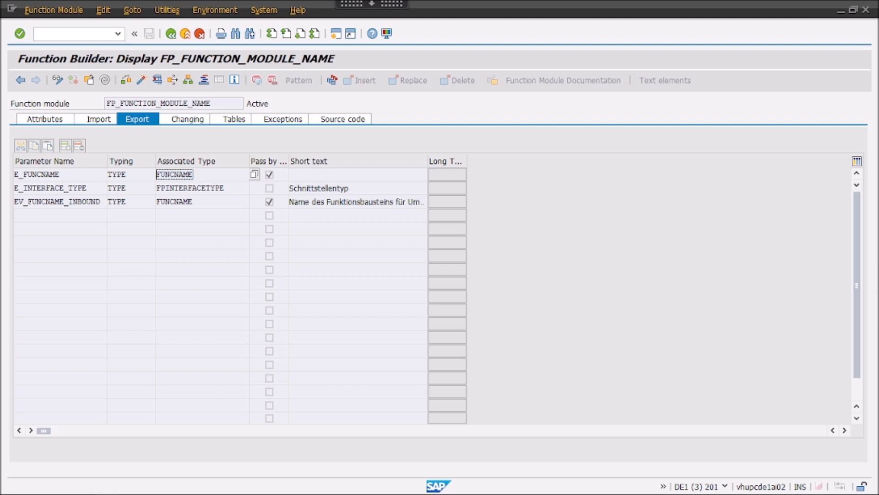
{"action": "left_click", "coordinate": [171, 33]}
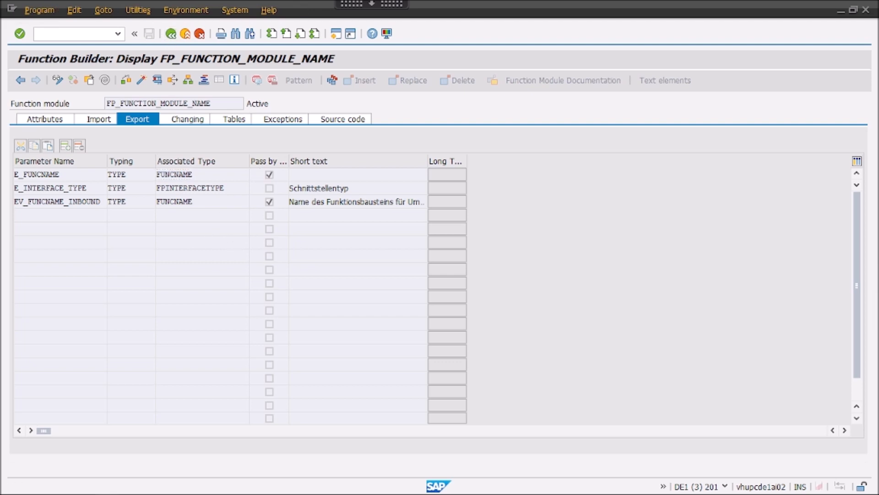
Declare "data: lv_fmname TYPE FUNCNAME." directly below the SFPOUTPUTPARAMS declaration
{"action": "scroll", "coordinate": [432, 282], "scroll_direction": "up", "scroll_amount": 4}
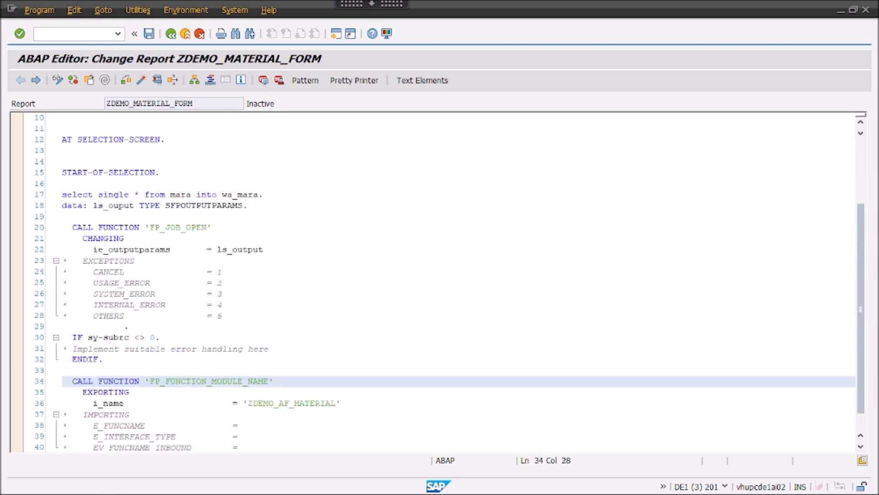
{"action": "left_click", "coordinate": [253, 195]}
{"action": "left_click", "coordinate": [300, 207]}
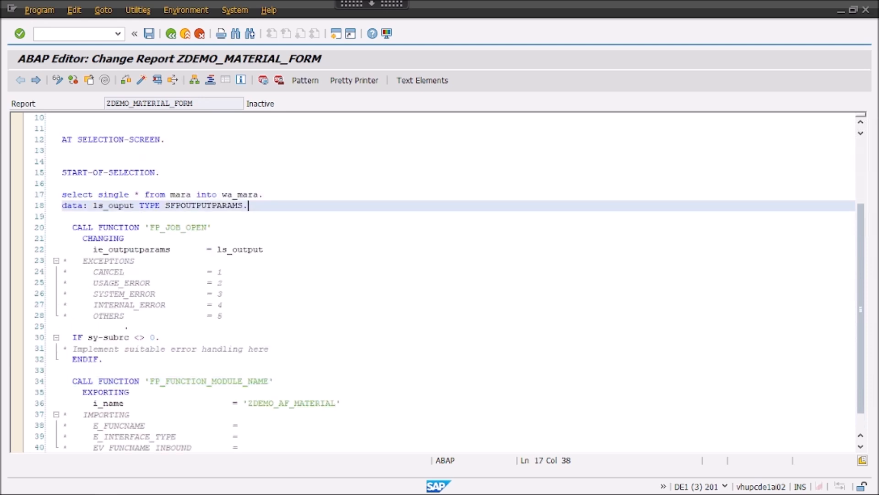
{"action": "key", "text": "Return"}
{"action": "type", "text": "data_"}
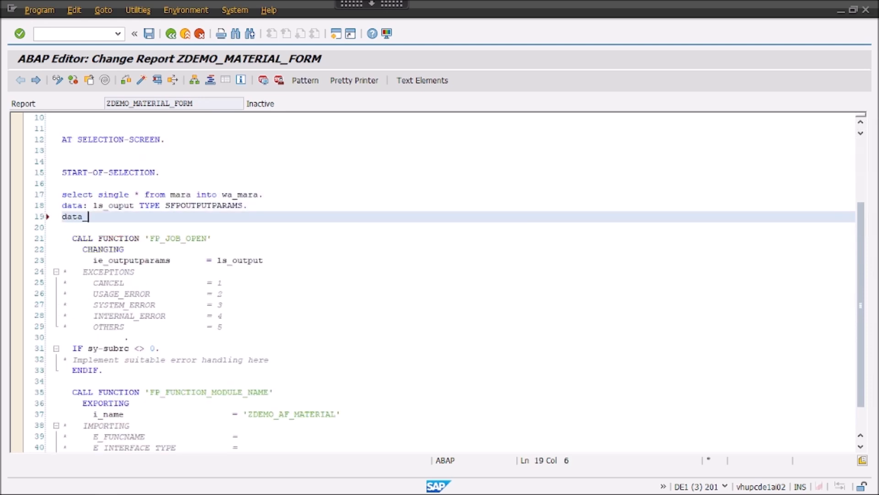
{"action": "key", "text": "BackSpace"}
{"action": "type", "text": ": lv_fmname ty"}
{"action": "key", "text": "Tab"}
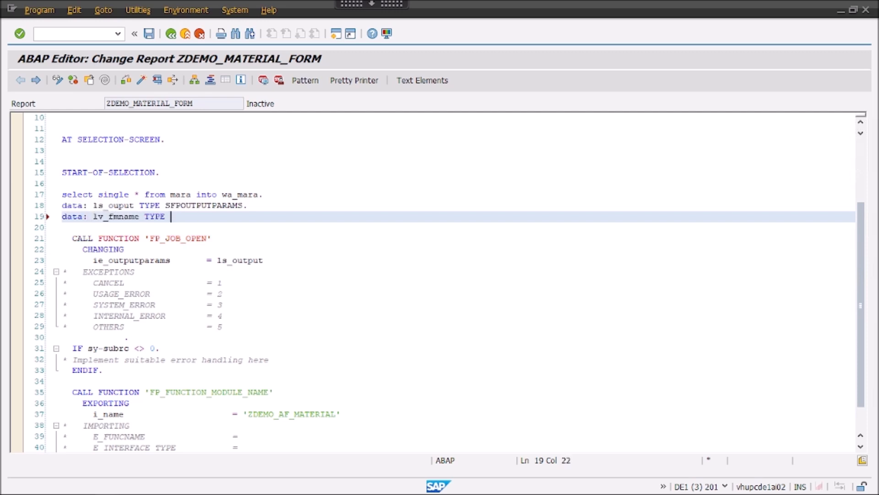
{"action": "type", "text": "FUNCNAME."}
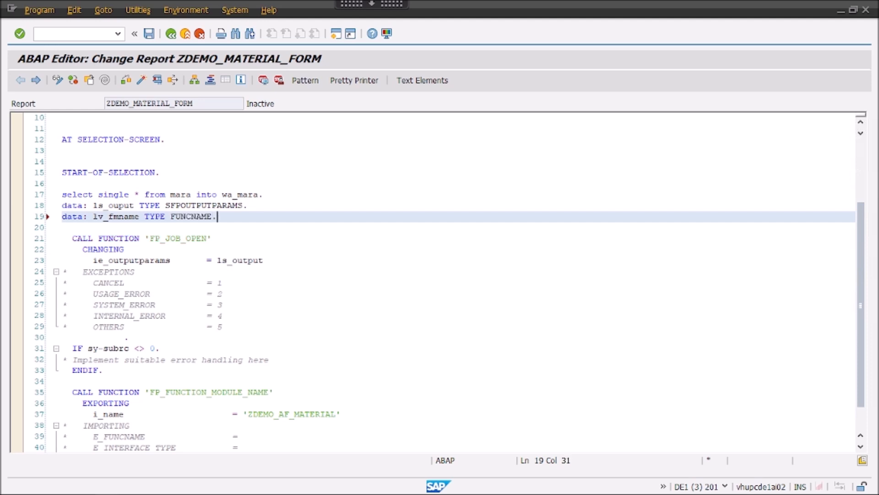
Uncomment the IMPORTING and E_FUNCNAME lines, assign lv_fmname to E_FUNCNAME, and join the closing period line to the EV_FUNCNAME_INBOUND line
{"action": "scroll", "coordinate": [440, 275], "scroll_direction": "down", "scroll_amount": 4}
{"action": "left_click_drag", "start_coordinate": [108, 294], "coordinate": [258, 313]}
{"action": "key", "text": "ctrl+shift+period"}
{"action": "type", "text": "lv_"}
{"action": "type", "text": "fm"}
{"action": "type", "text": "nam"}
{"action": "key", "text": "BackSpace"}
{"action": "key", "text": "BackSpace"}
{"action": "key", "text": "BackSpace"}
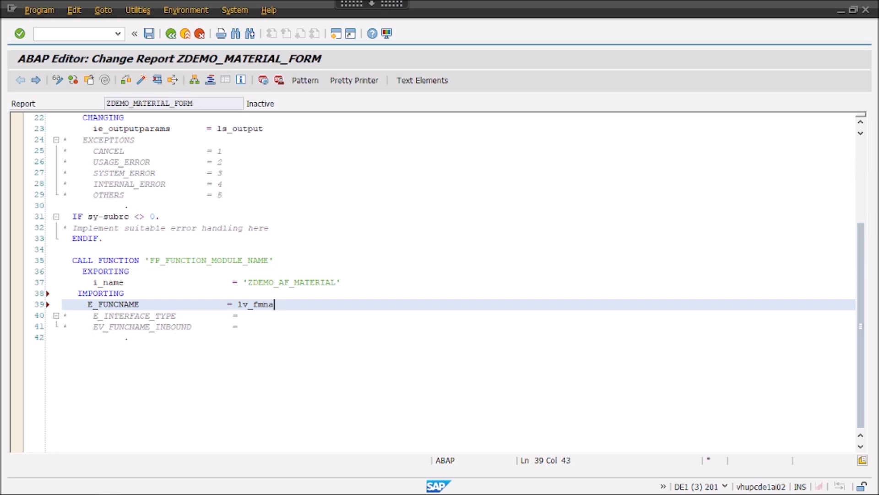
{"action": "type", "text": "name"}
{"action": "key", "text": "Down"}
{"action": "key", "text": "Down"}
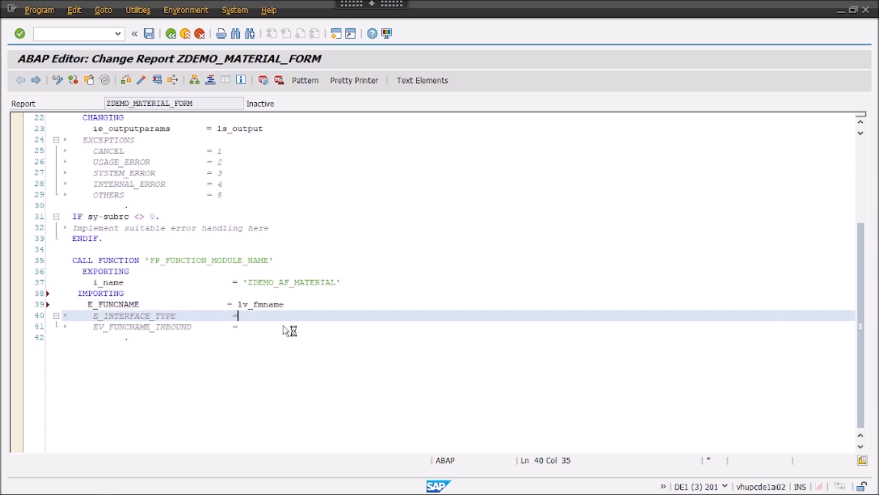
{"action": "key", "text": "Delete"}
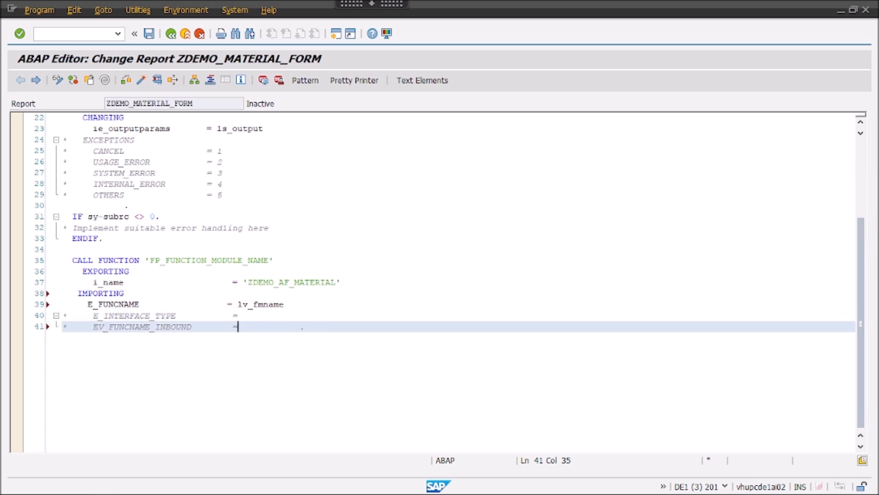
Check the report's syntax, correct the variable name in the SFPOUTPUTPARAMS declaration to ls_output, and check again
{"action": "left_click", "coordinate": [127, 82]}
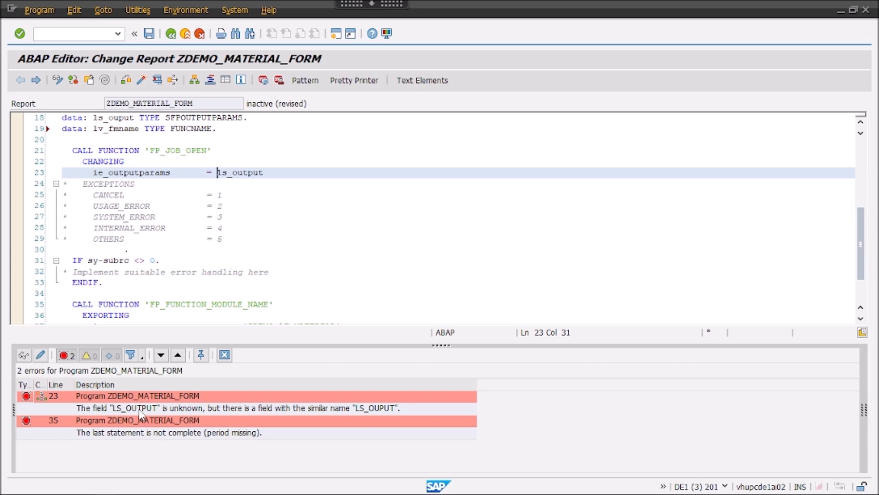
{"action": "scroll", "coordinate": [146, 206], "scroll_direction": "up", "scroll_amount": 2}
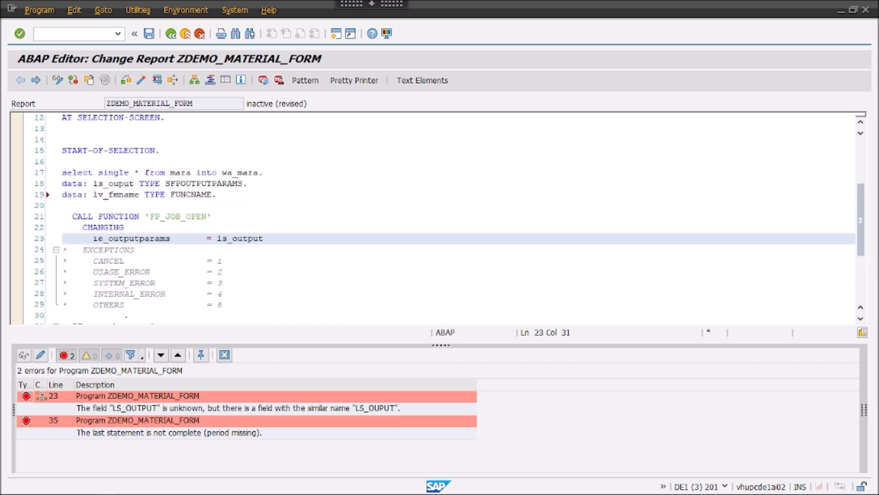
{"action": "left_click", "coordinate": [119, 183]}
{"action": "type", "text": "t"}
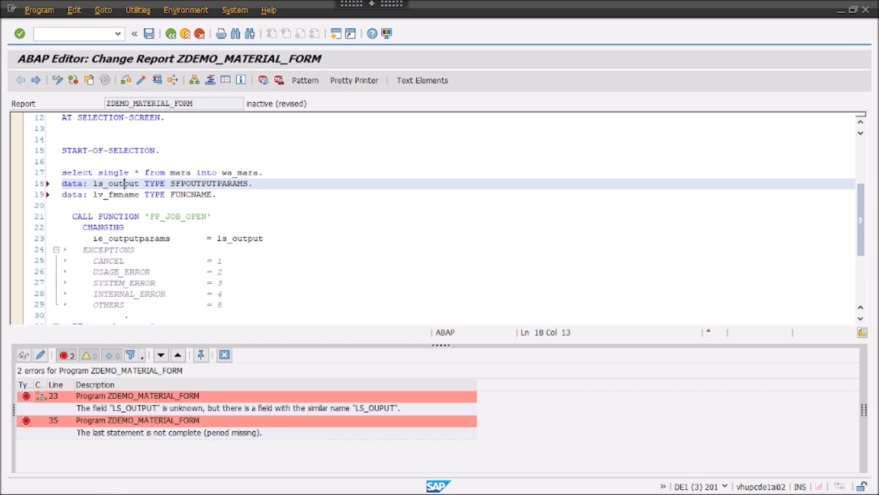
{"action": "left_click", "coordinate": [127, 82]}
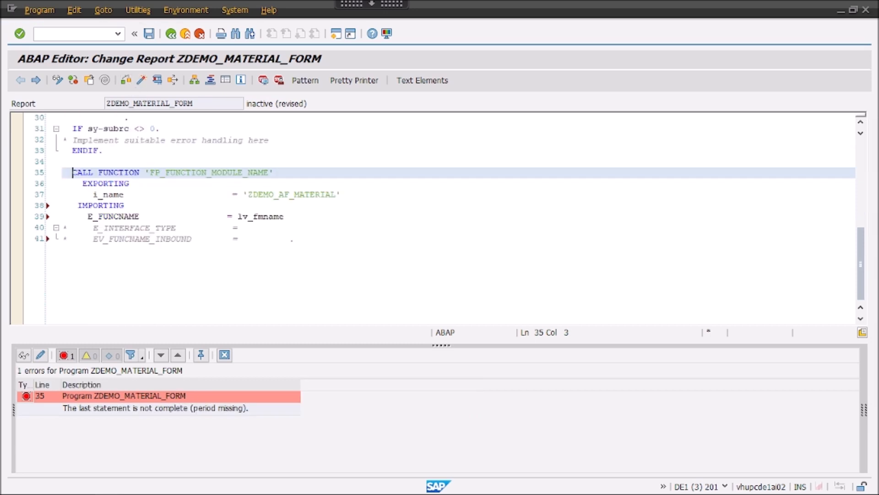
End the FP_FUNCTION_MODULE_NAME call with a period after lv_fmname and recheck the report's syntax
{"action": "scroll", "coordinate": [293, 256], "scroll_direction": "up", "scroll_amount": 1}
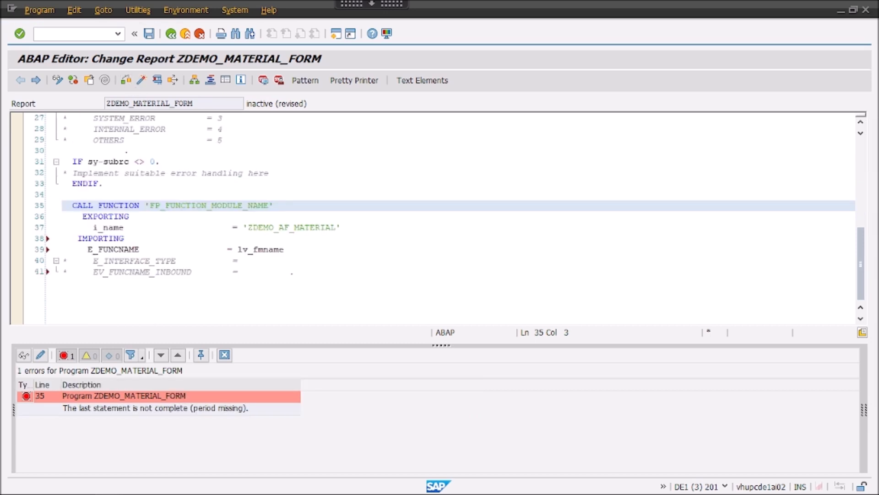
{"action": "left_click", "coordinate": [288, 273]}
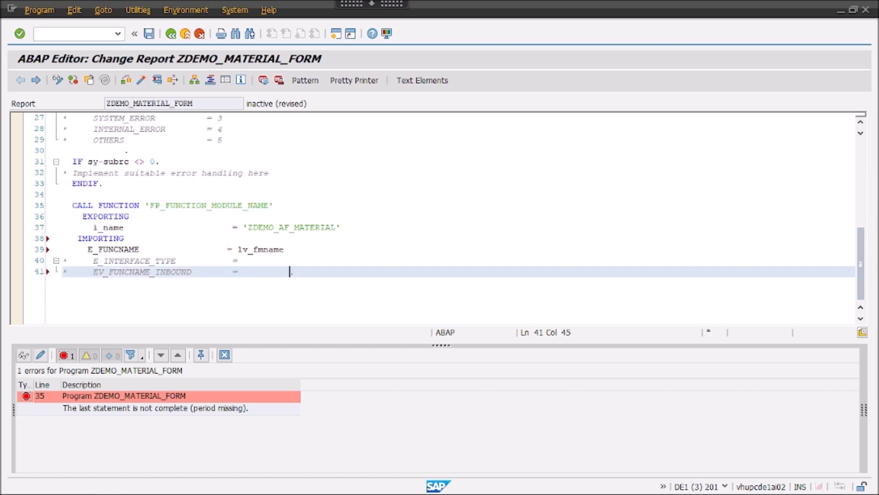
{"action": "left_click", "coordinate": [315, 252]}
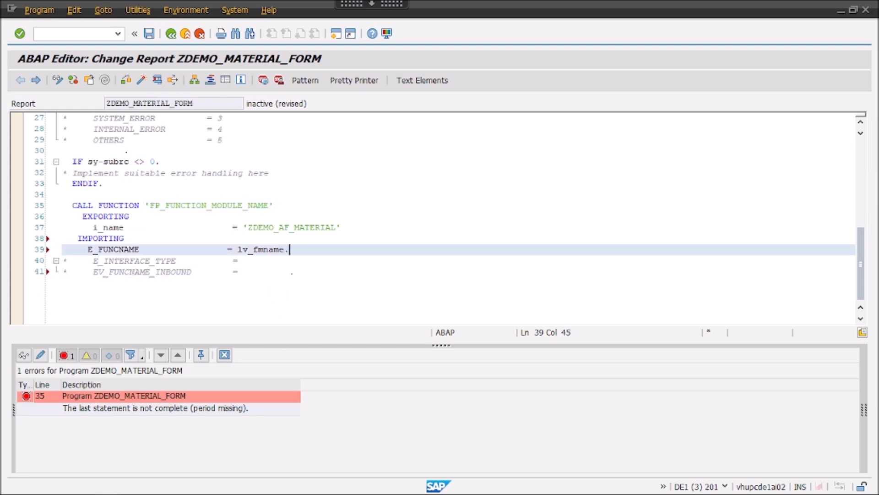
{"action": "left_click", "coordinate": [126, 80]}
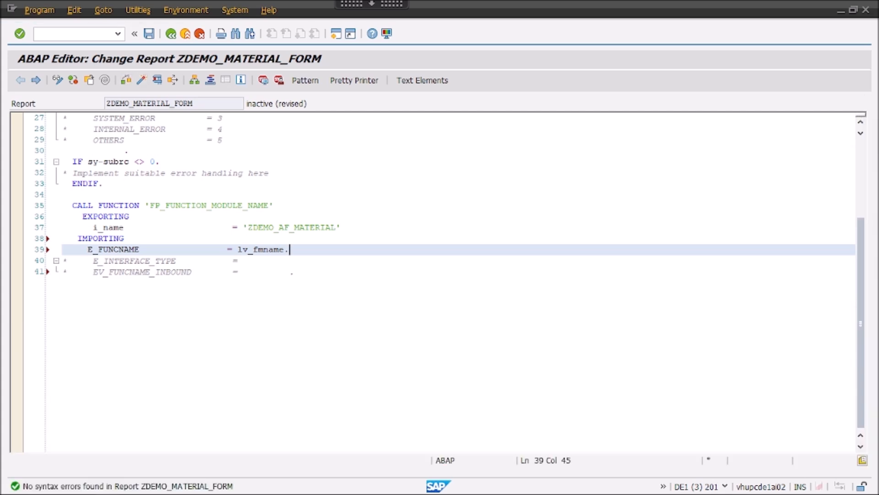
Run the test of form ZDEMO_AF_MATERIAL, copy its generated function module name /1BCDWB/SM00000486, and return to the report
{"action": "left_click", "coordinate": [270, 272]}
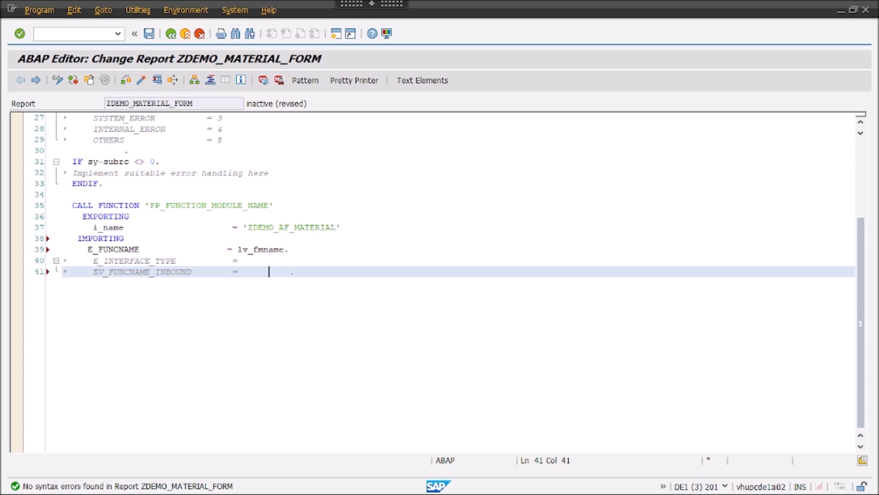
{"action": "key", "text": "alt+Tab"}
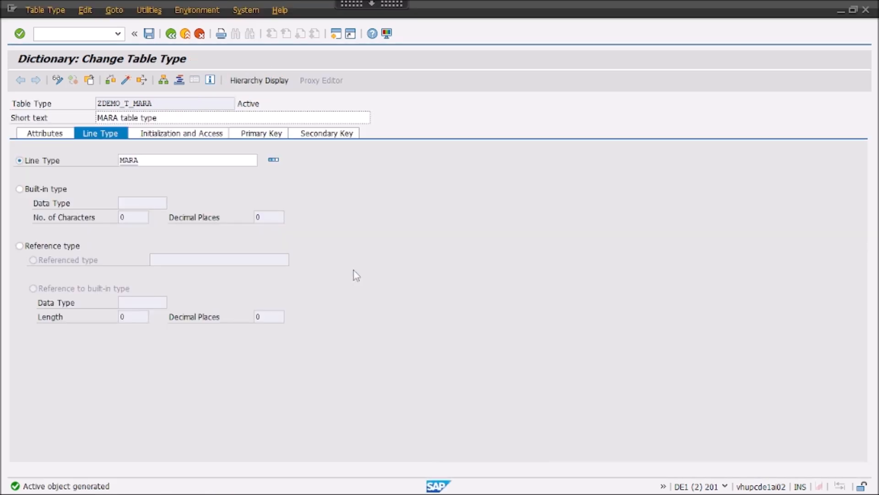
{"action": "key", "text": "alt+Tab"}
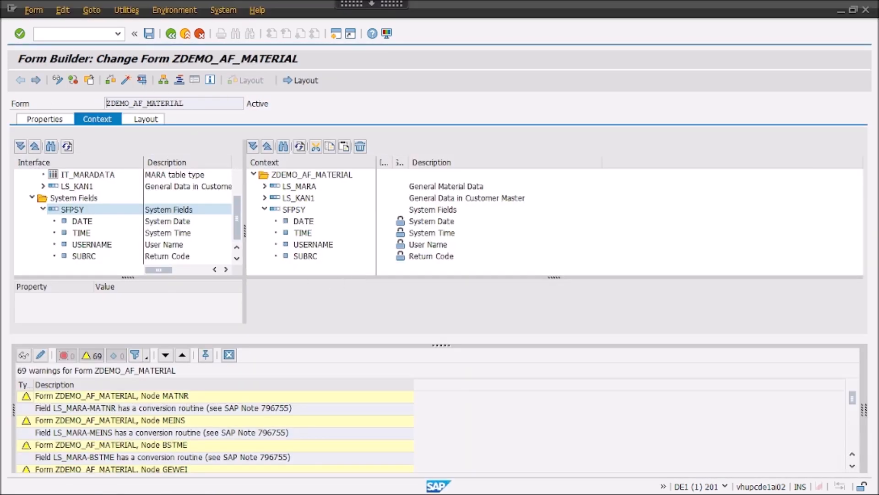
{"action": "left_click", "coordinate": [142, 82]}
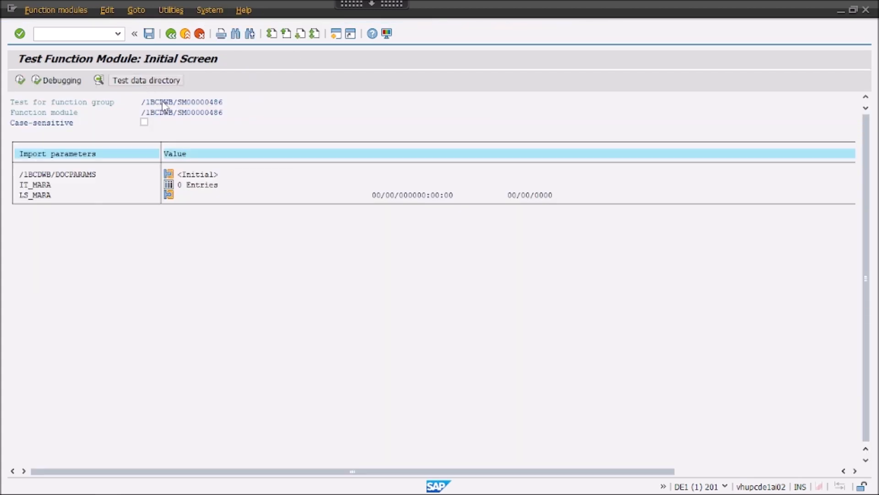
{"action": "left_click", "coordinate": [144, 103]}
{"action": "key", "text": "ctrl+y"}
{"action": "left_click_drag", "start_coordinate": [143, 102], "coordinate": [224, 103]}
{"action": "key", "text": "ctrl+c"}
{"action": "key", "text": "alt+Tab"}
{"action": "key", "text": "alt+Tab"}
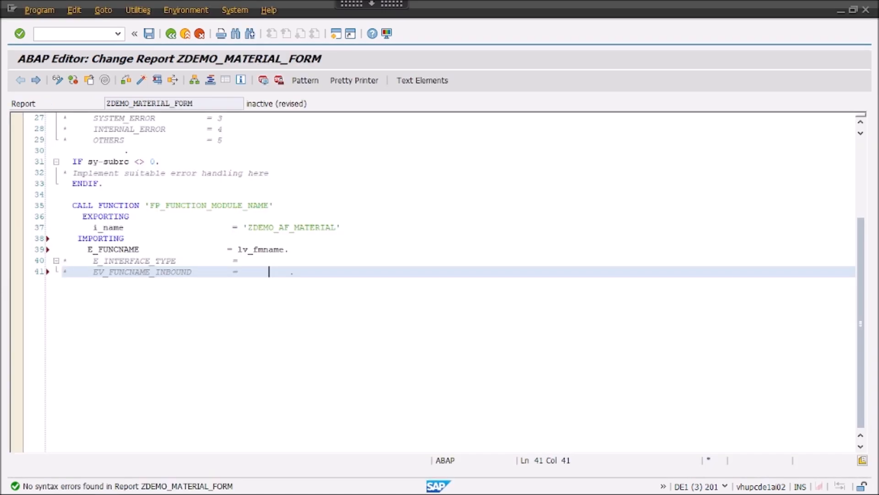
Replace the commented E_INTERFACE_TYPE and EV_FUNCNAME_INBOUND lines with a blank line below the FP_FUNCTION_MODULE_NAME call
{"action": "key", "text": "End"}
{"action": "left_click_drag", "start_coordinate": [253, 272], "coordinate": [63, 261]}
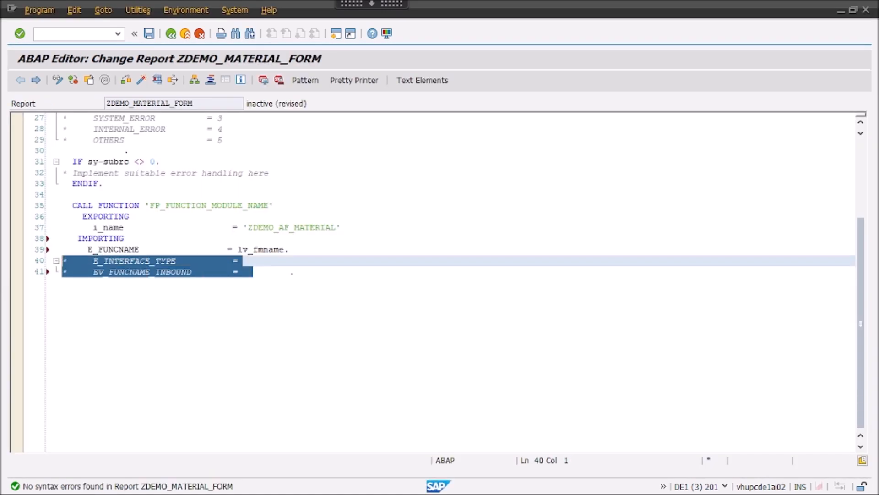
{"action": "key", "text": "Delete"}
{"action": "key", "text": "Return"}
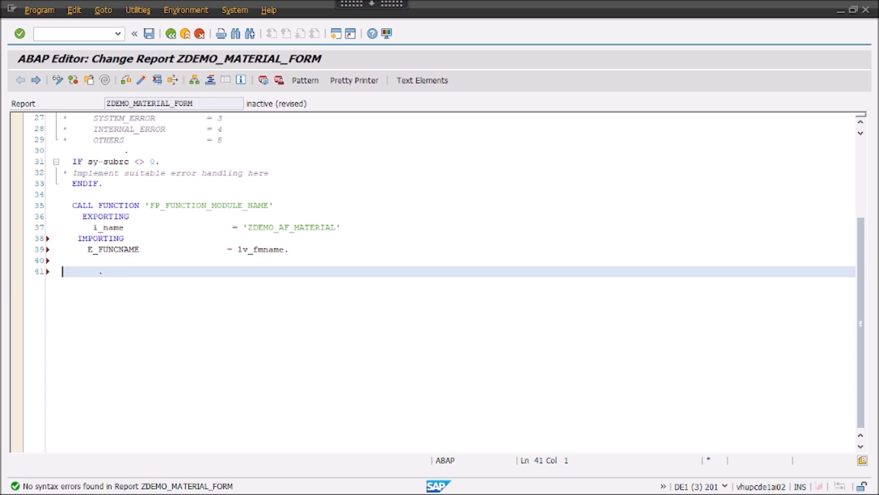
Insert a CALL FUNCTION pattern for /1BCDWB/SM00000486 below the FP_FUNCTION_MODULE_NAME call
{"action": "left_click", "coordinate": [305, 80]}
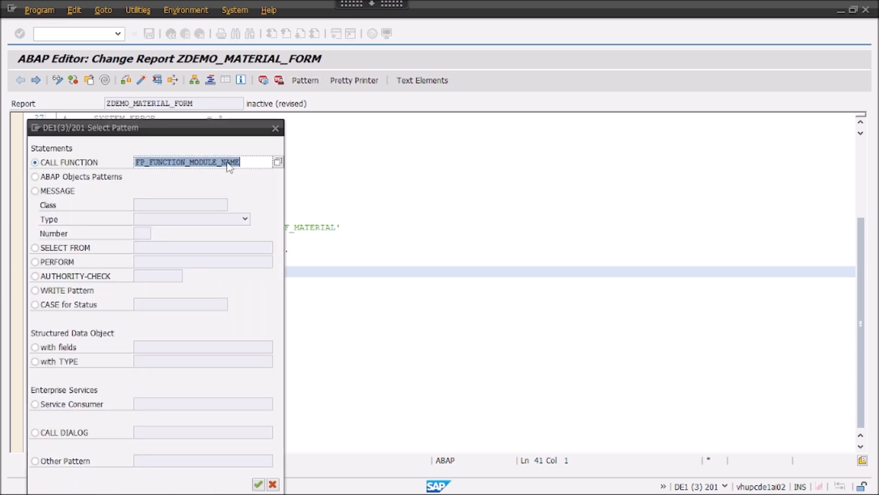
{"action": "key", "text": "ctrl+v"}
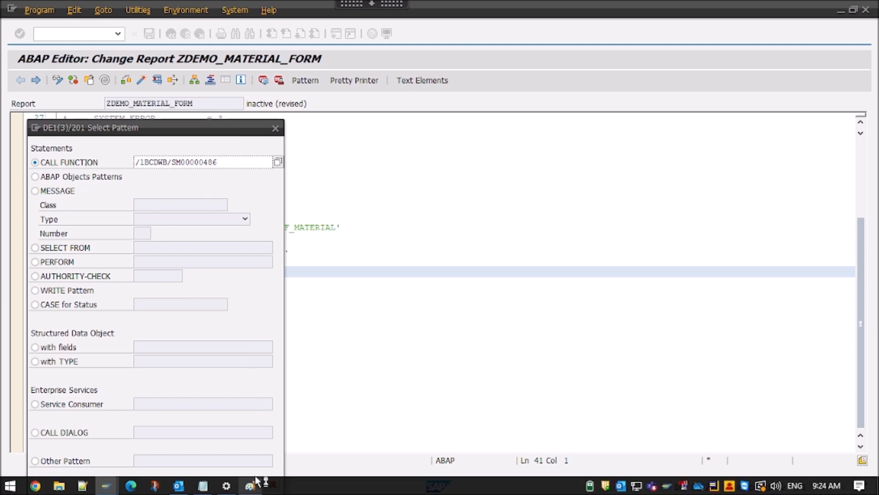
{"action": "left_click", "coordinate": [255, 484]}
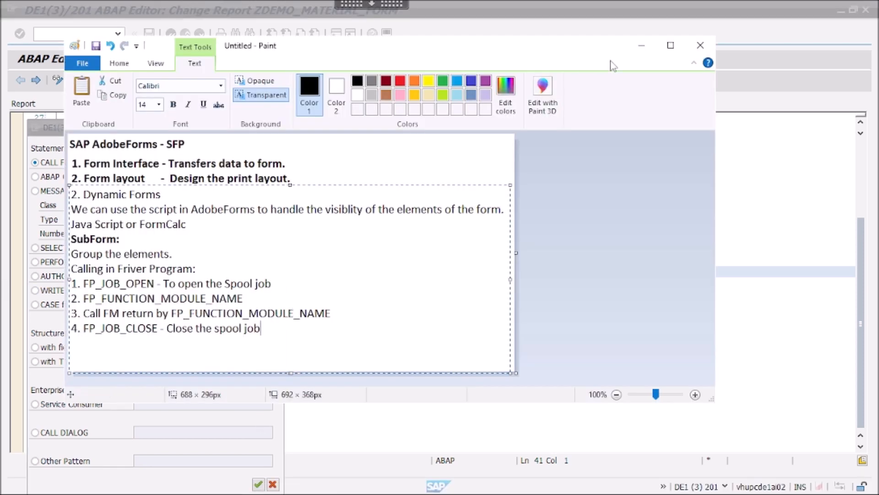
{"action": "left_click", "coordinate": [752, 112]}
{"action": "left_click", "coordinate": [258, 484]}
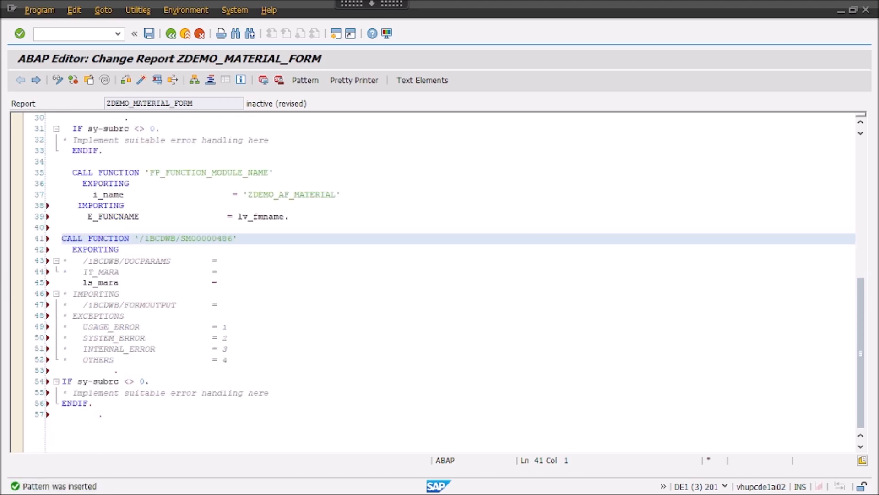
Copy wa_mara from the select statement and assign it to the ls_mara parameter of the form function call
{"action": "left_click", "coordinate": [247, 283]}
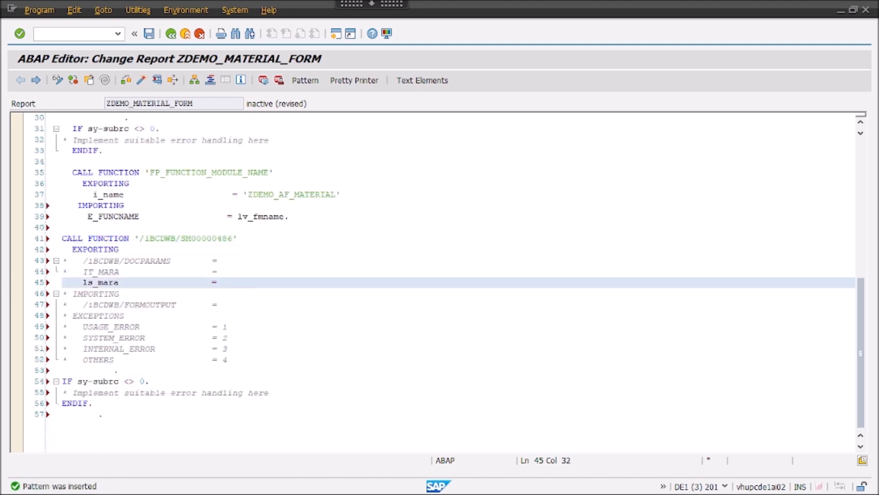
{"action": "scroll", "coordinate": [435, 282], "scroll_direction": "up", "scroll_amount": 3}
{"action": "scroll", "coordinate": [435, 282], "scroll_direction": "up", "scroll_amount": 4}
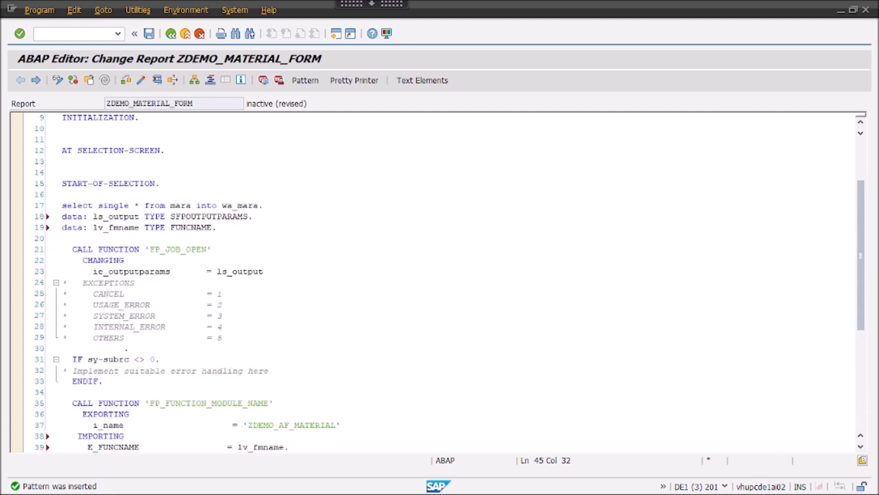
{"action": "scroll", "coordinate": [435, 282], "scroll_direction": "up", "scroll_amount": 2}
{"action": "left_click_drag", "start_coordinate": [222, 272], "coordinate": [259, 272]}
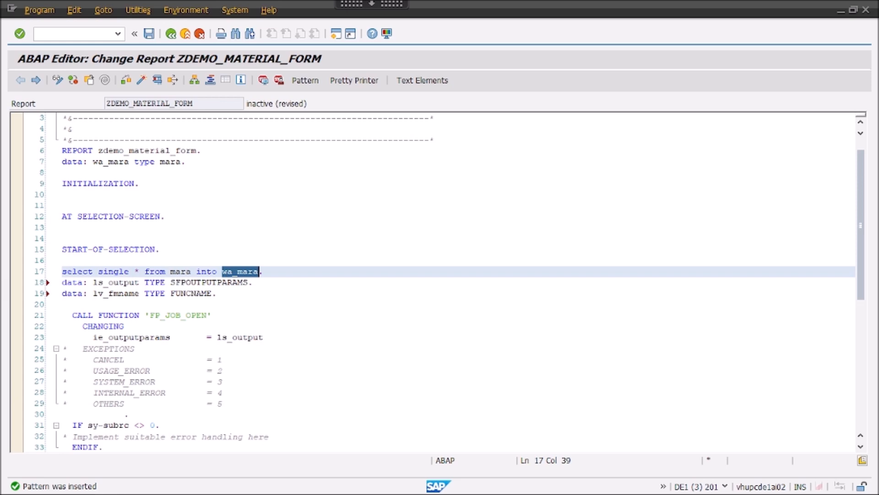
{"action": "scroll", "coordinate": [146, 158], "scroll_direction": "down", "scroll_amount": 13}
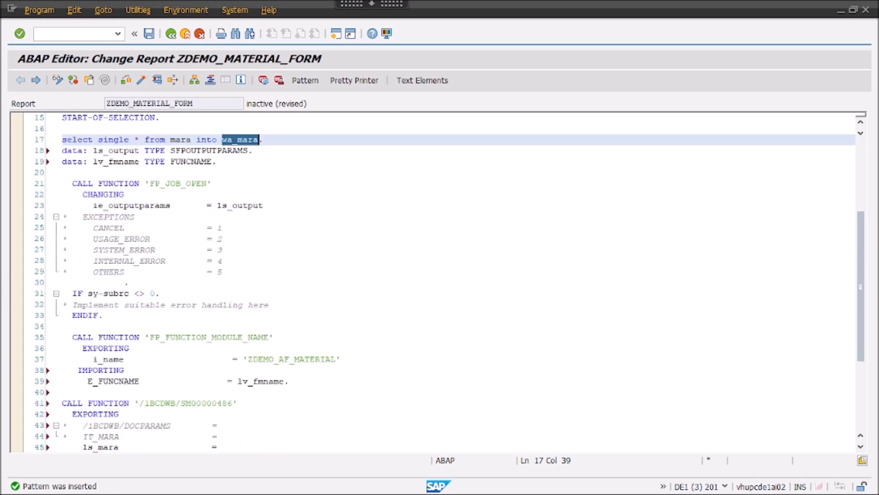
{"action": "left_click", "coordinate": [142, 153]}
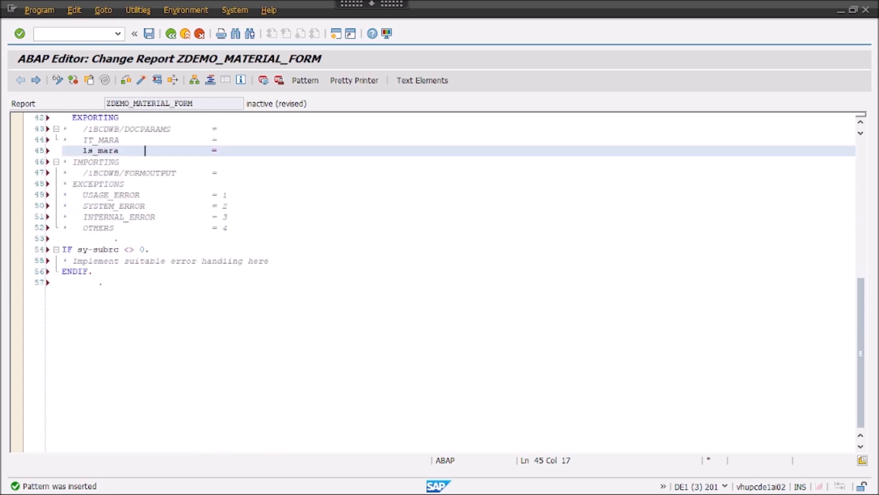
{"action": "key", "text": "ctrl+v"}
{"action": "double_click", "coordinate": [101, 151]}
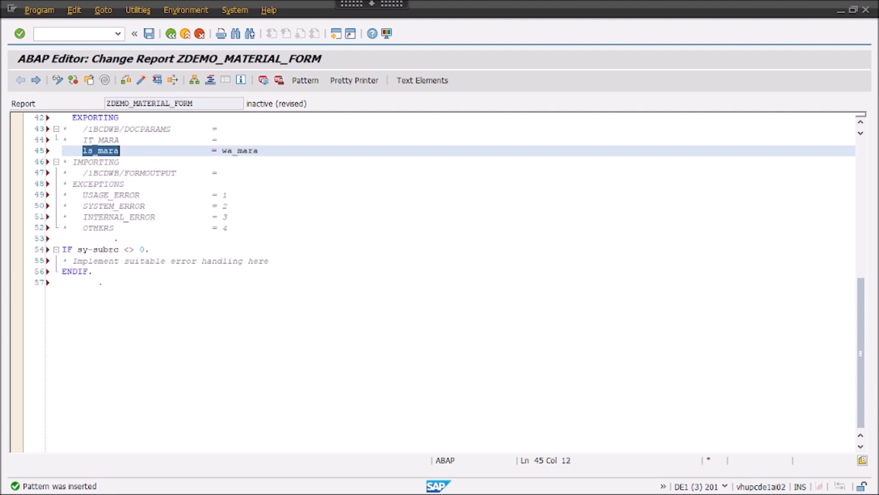
Uncomment the EXCEPTIONS block, from EXCEPTIONS through OTHERS = 4, in the form function call
{"action": "scroll", "coordinate": [432, 229], "scroll_direction": "up", "scroll_amount": 2}
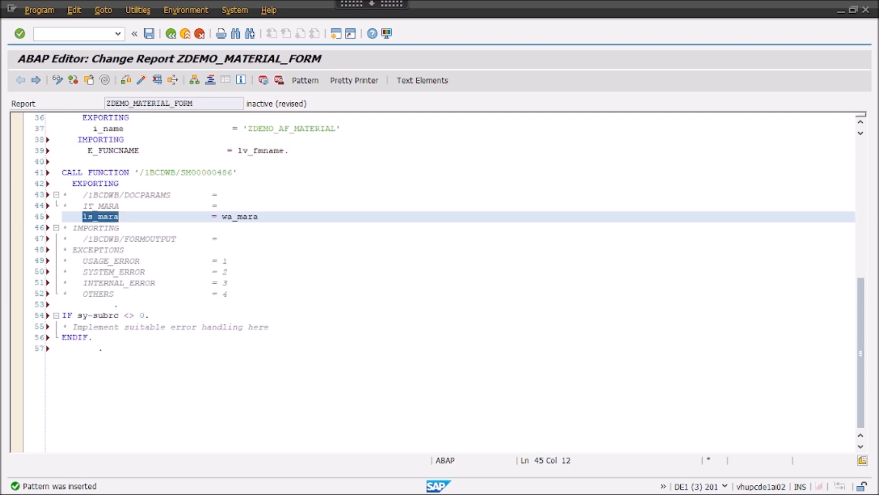
{"action": "scroll", "coordinate": [432, 282], "scroll_direction": "up", "scroll_amount": 6}
{"action": "scroll", "coordinate": [433, 281], "scroll_direction": "up", "scroll_amount": 2}
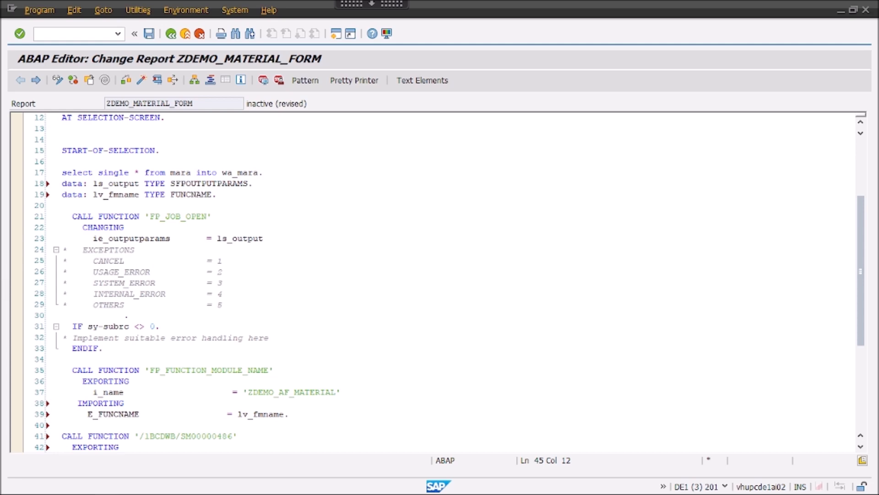
{"action": "scroll", "coordinate": [433, 282], "scroll_direction": "down", "scroll_amount": 3}
{"action": "scroll", "coordinate": [433, 282], "scroll_direction": "down", "scroll_amount": 5}
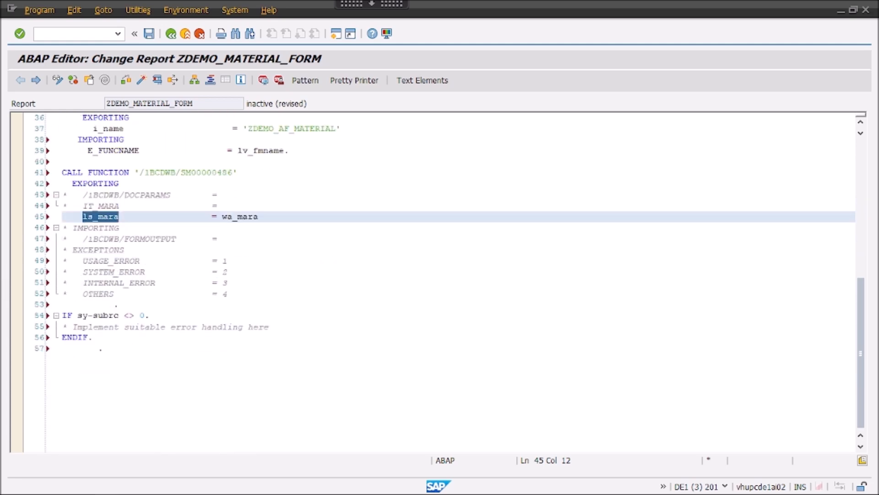
{"action": "left_click_drag", "start_coordinate": [98, 249], "coordinate": [123, 293]}
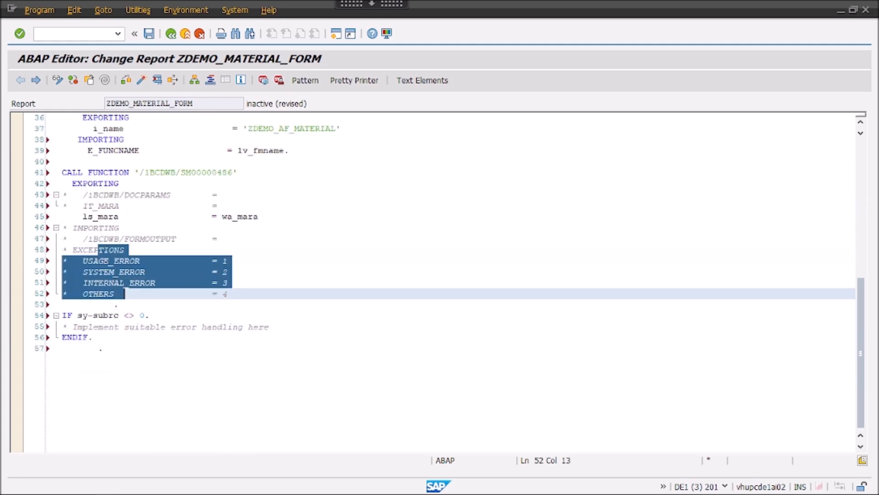
{"action": "key", "text": "ctrl+greater"}
{"action": "left_click", "coordinate": [275, 295]}
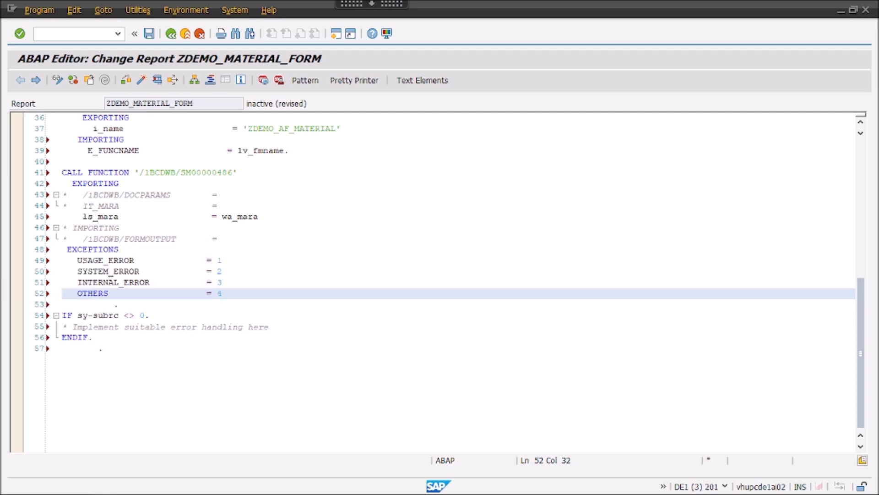
Replace the hard-coded '/1BCDWB/SM00000486' in the CALL FUNCTION statement with the variable lv_fmname
{"action": "scroll", "coordinate": [431, 282], "scroll_direction": "up", "scroll_amount": 3}
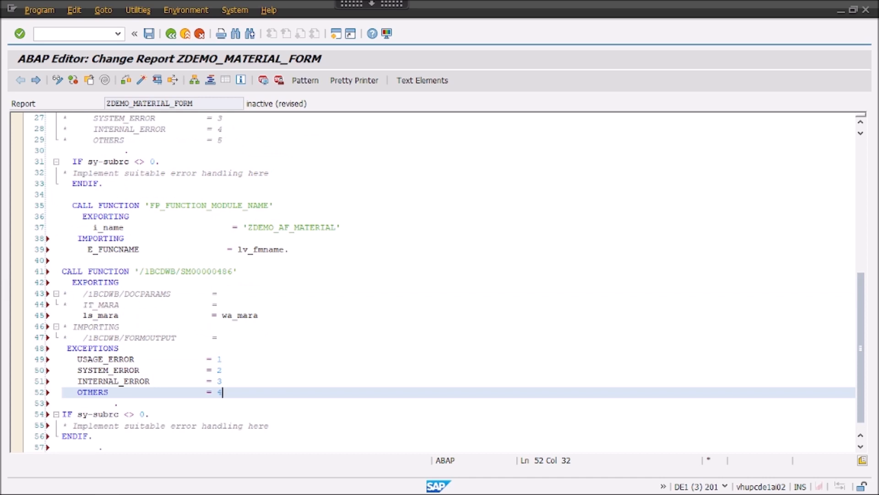
{"action": "scroll", "coordinate": [431, 281], "scroll_direction": "up", "scroll_amount": 2}
{"action": "double_click", "coordinate": [270, 315]}
{"action": "key", "text": "ctrl+c"}
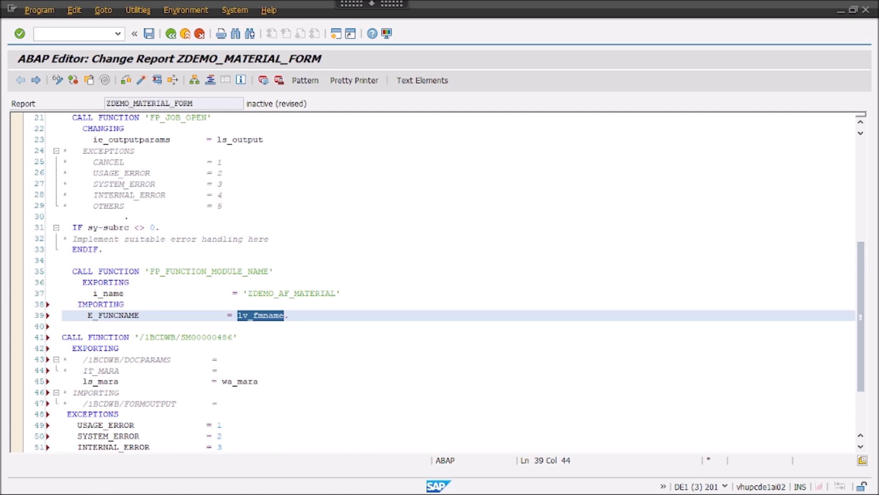
{"action": "left_click_drag", "start_coordinate": [135, 338], "coordinate": [238, 337]}
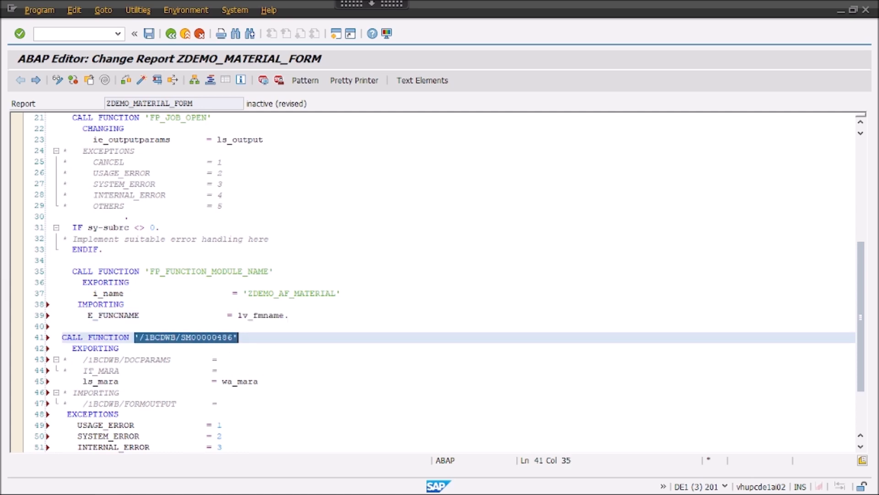
{"action": "key", "text": "ctrl+v"}
{"action": "scroll", "coordinate": [433, 282], "scroll_direction": "down", "scroll_amount": 3}
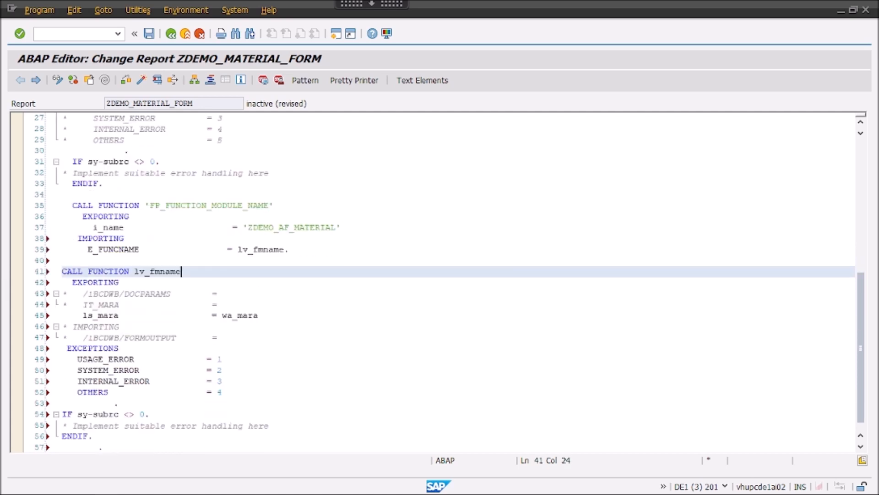
Insert a CALL FUNCTION pattern for FP_JOB_CLOSE on a new line at the end of the report
{"action": "scroll", "coordinate": [432, 281], "scroll_direction": "down", "scroll_amount": 2}
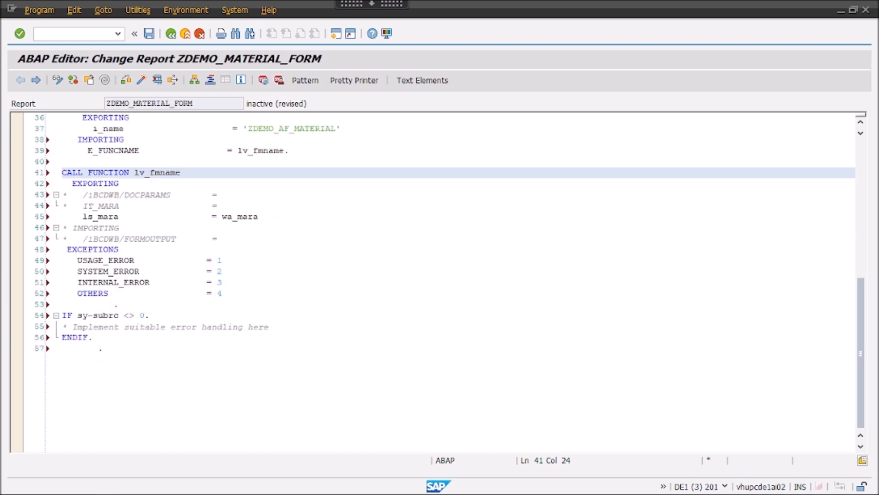
{"action": "left_click", "coordinate": [114, 350]}
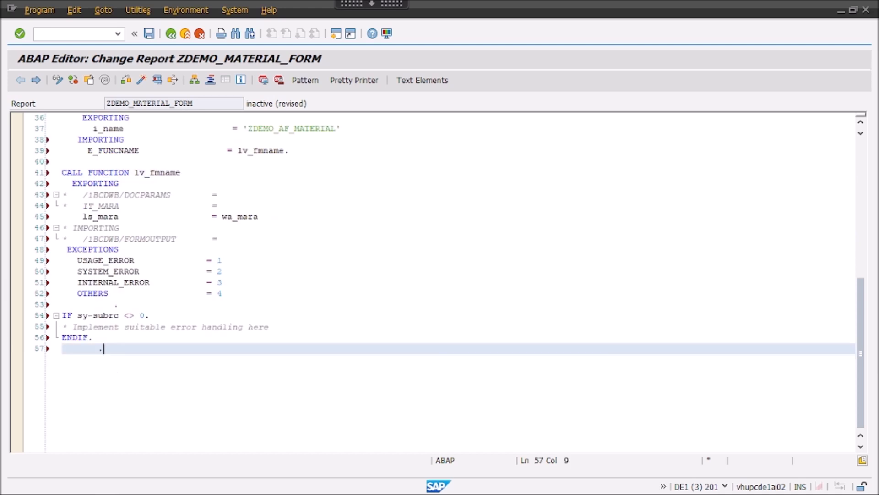
{"action": "key", "text": "Return"}
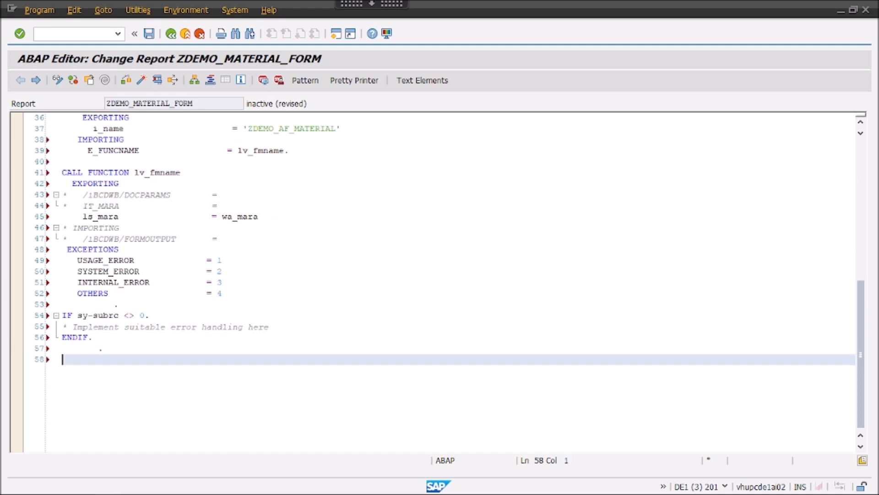
{"action": "left_click", "coordinate": [305, 81]}
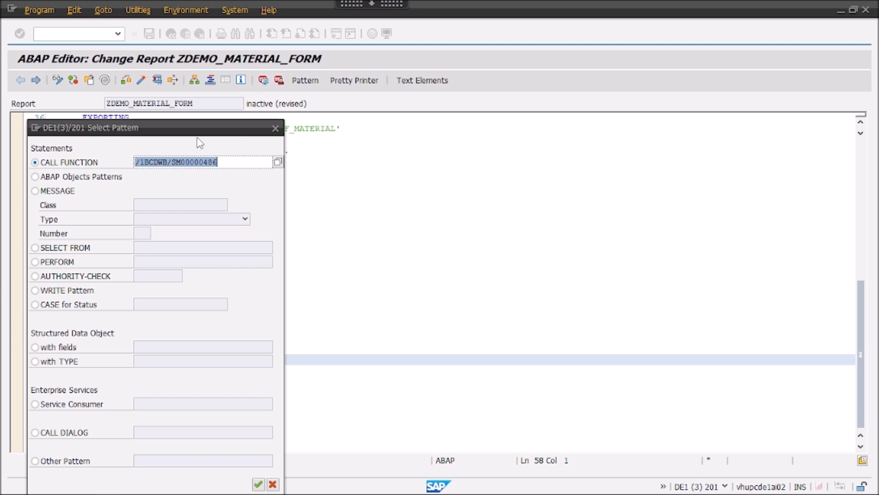
{"action": "key", "text": "BackSpace"}
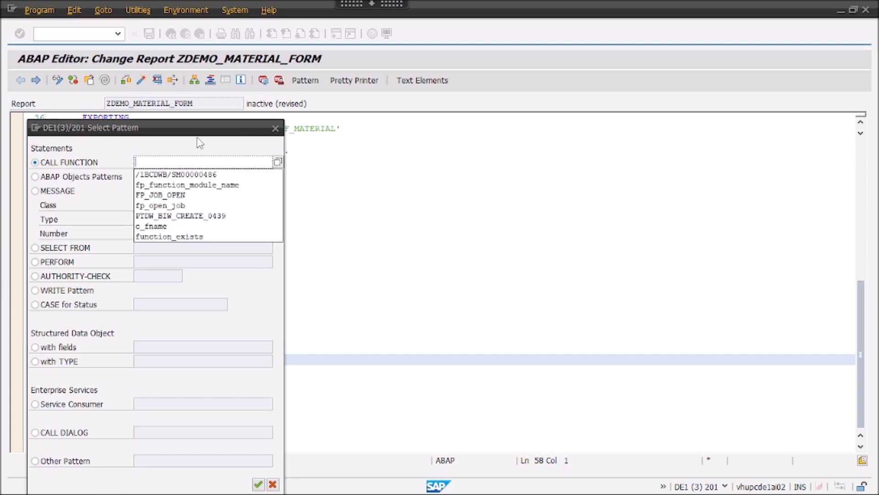
{"action": "left_click", "coordinate": [171, 195]}
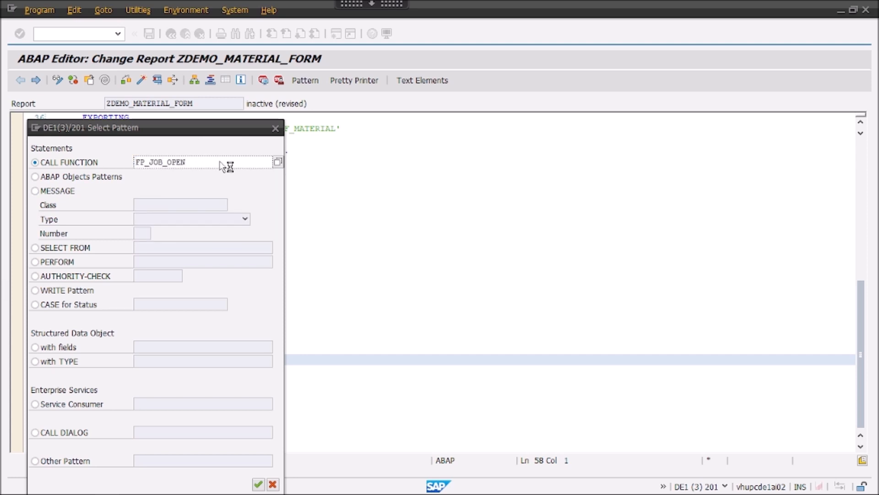
{"action": "key", "text": "BackSpace"}
{"action": "key", "text": "BackSpace"}
{"action": "key", "text": "BackSpace"}
{"action": "key", "text": "BackSpace"}
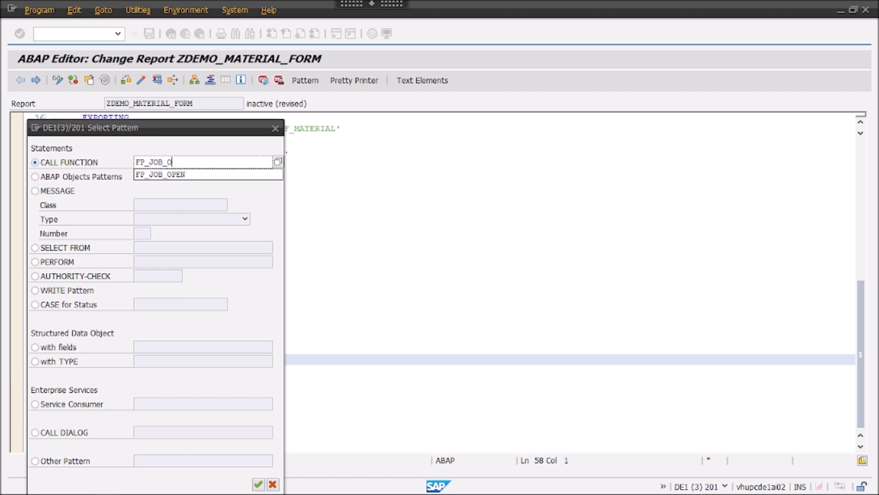
{"action": "type", "text": "close"}
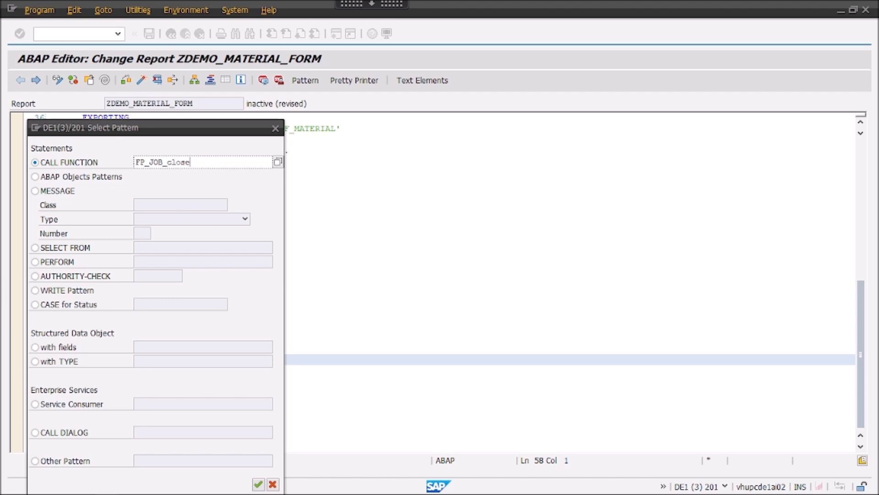
{"action": "left_click", "coordinate": [258, 484]}
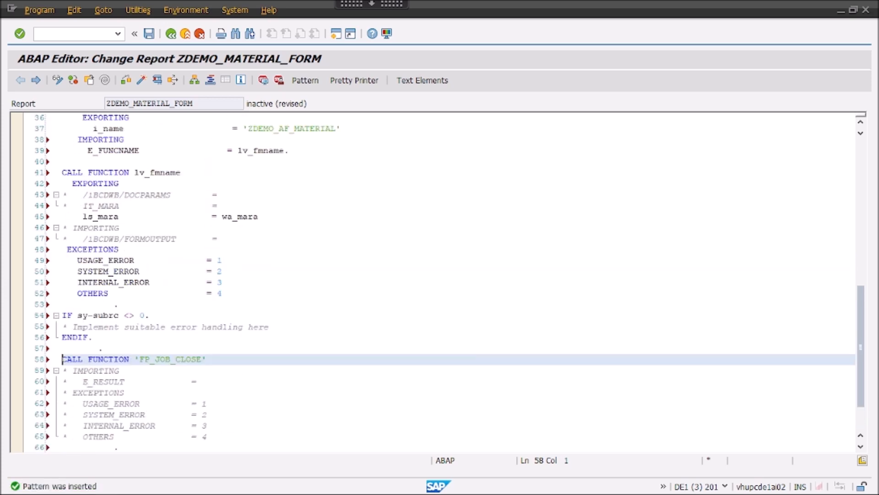
Format the report source with Pretty Printer and activate ZDEMO_MATERIAL_FORM
{"action": "scroll", "coordinate": [433, 282], "scroll_direction": "down", "scroll_amount": 4}
{"action": "scroll", "coordinate": [433, 281], "scroll_direction": "up", "scroll_amount": 5}
{"action": "left_click", "coordinate": [366, 81]}
{"action": "left_click", "coordinate": [124, 82]}
{"action": "left_click", "coordinate": [142, 82]}
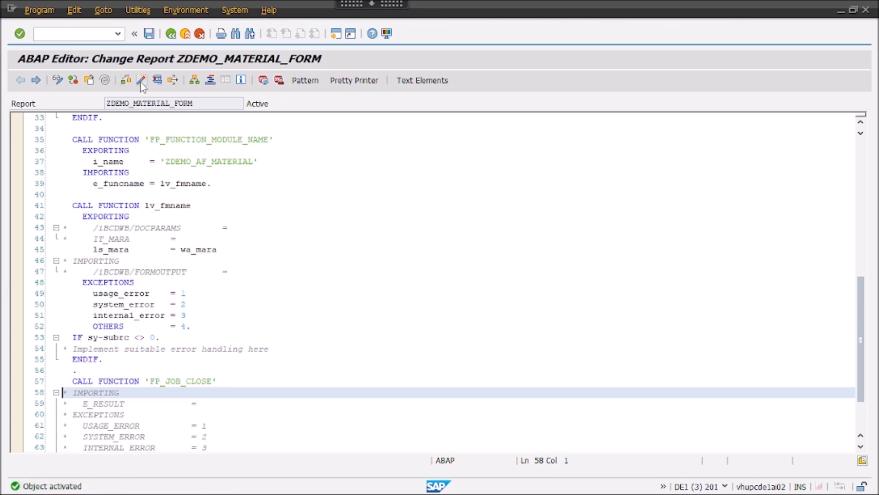
Move the ls_output and lv_fmname declarations directly below the wa_mara declaration, and activate the reformatted report
{"action": "scroll", "coordinate": [202, 189], "scroll_direction": "up", "scroll_amount": 10}
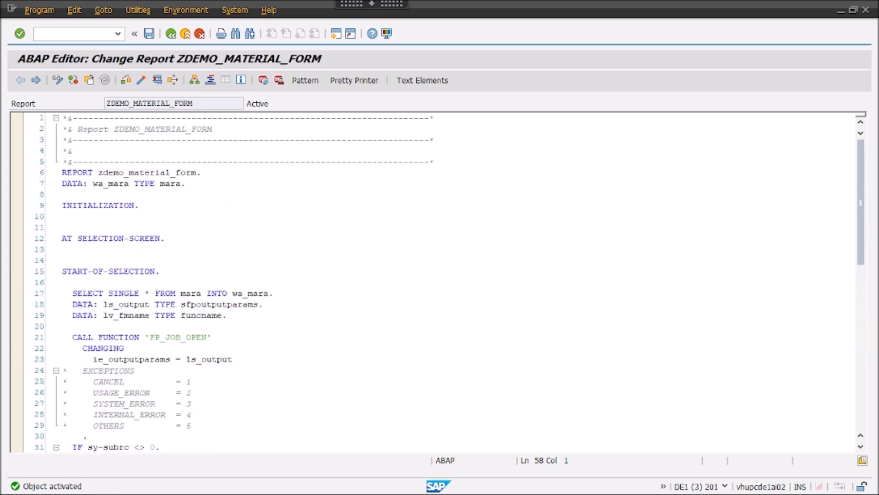
{"action": "left_click_drag", "start_coordinate": [227, 315], "coordinate": [62, 304]}
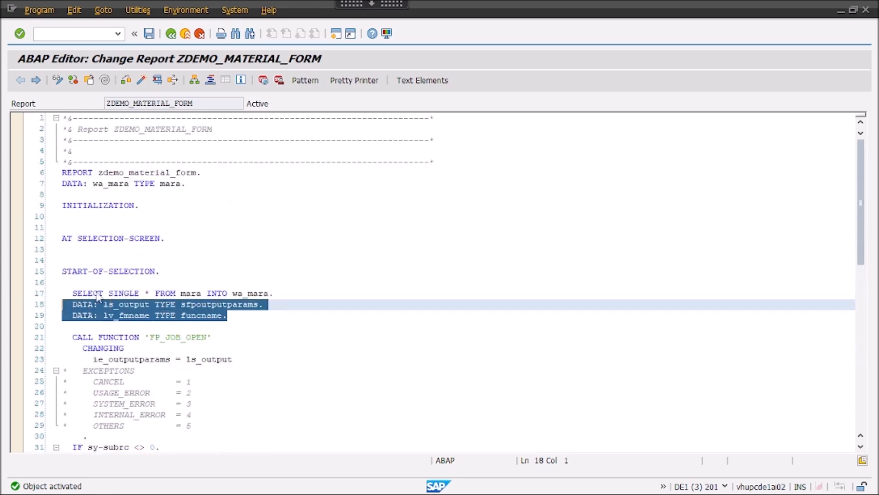
{"action": "key", "text": "ctrl+x"}
{"action": "left_click", "coordinate": [108, 197]}
{"action": "key", "text": "ctrl+v"}
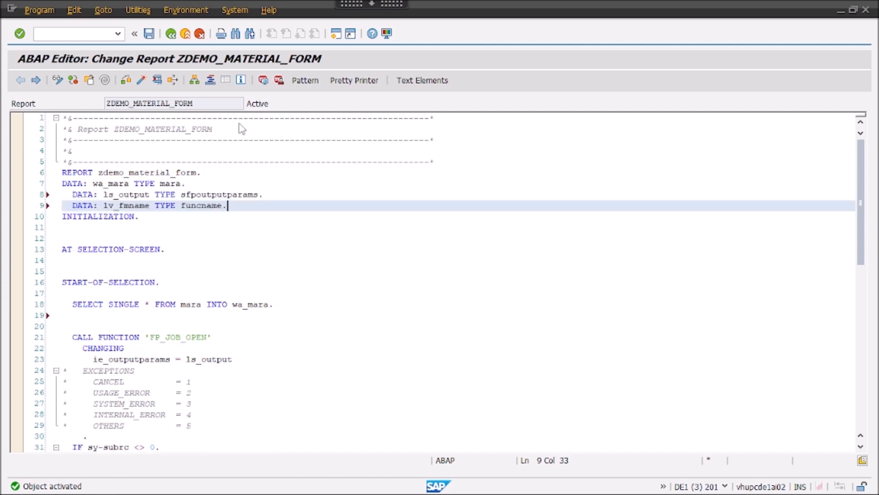
{"action": "key", "text": "shift+F1"}
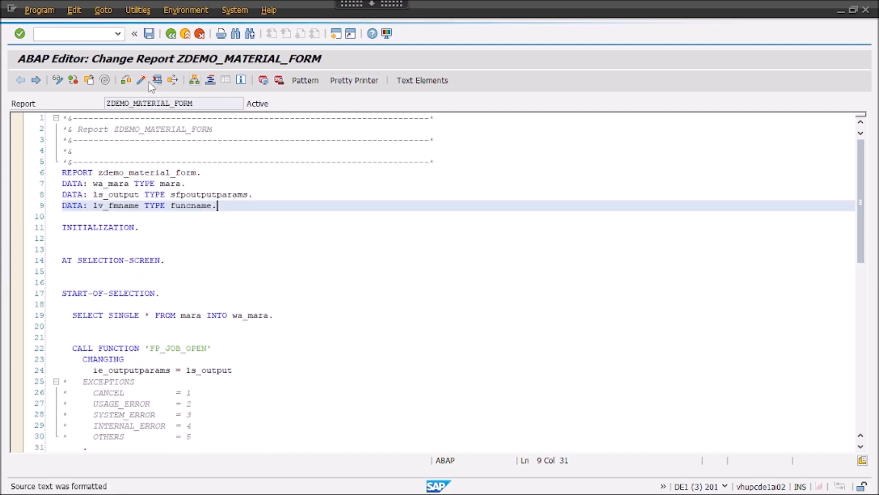
{"action": "left_click", "coordinate": [141, 81]}
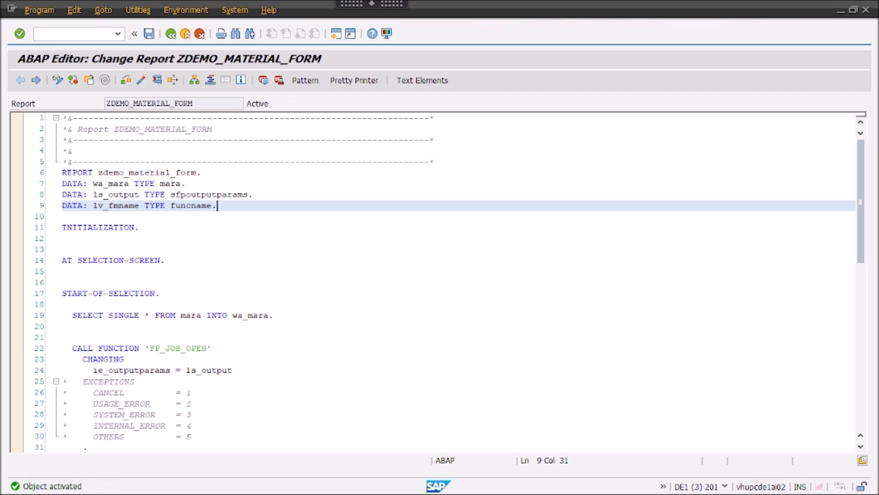
Run the report with a breakpoint at the SELECT SINGLE statement, and execute that statement to inspect wa_mara in the debugger
{"action": "left_click", "coordinate": [18, 318]}
{"action": "left_click", "coordinate": [156, 87]}
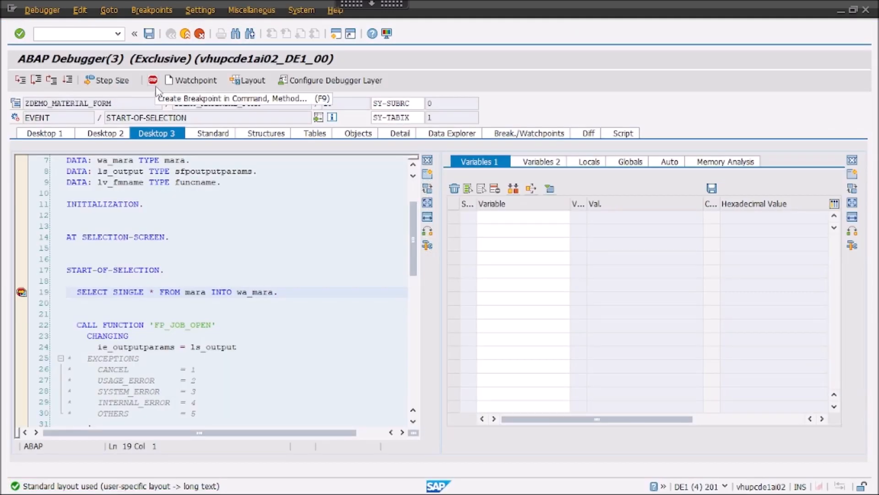
{"action": "key", "text": "F5"}
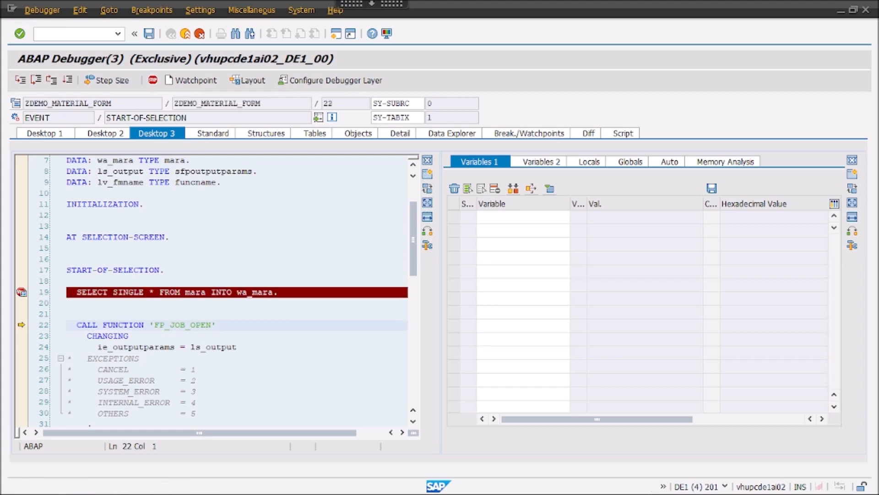
{"action": "double_click", "coordinate": [263, 292]}
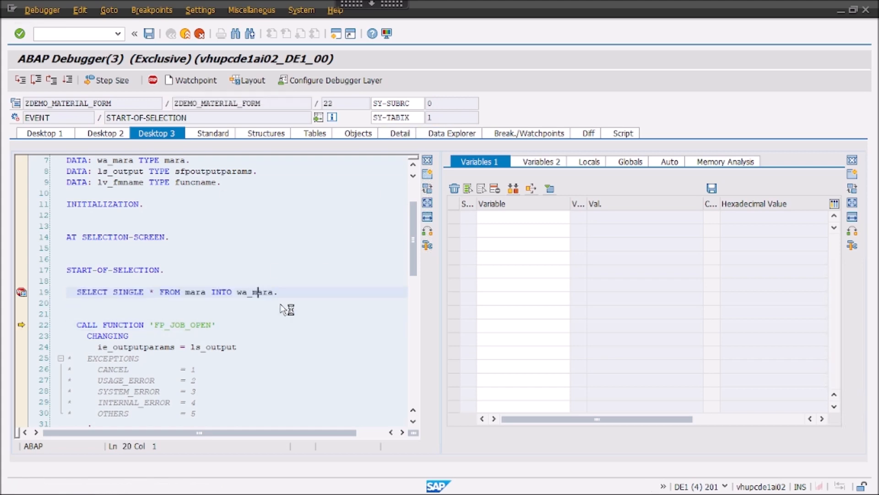
{"action": "left_click", "coordinate": [217, 325]}
{"action": "scroll", "coordinate": [211, 293], "scroll_direction": "down", "scroll_amount": 4}
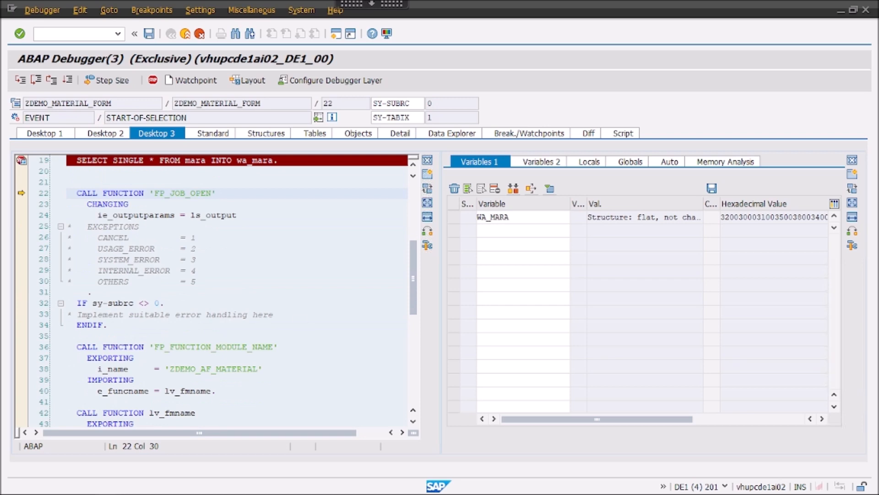
Execute the FP_JOB_OPEN call and request a print preview with output device LP01
{"action": "key", "text": "F6"}
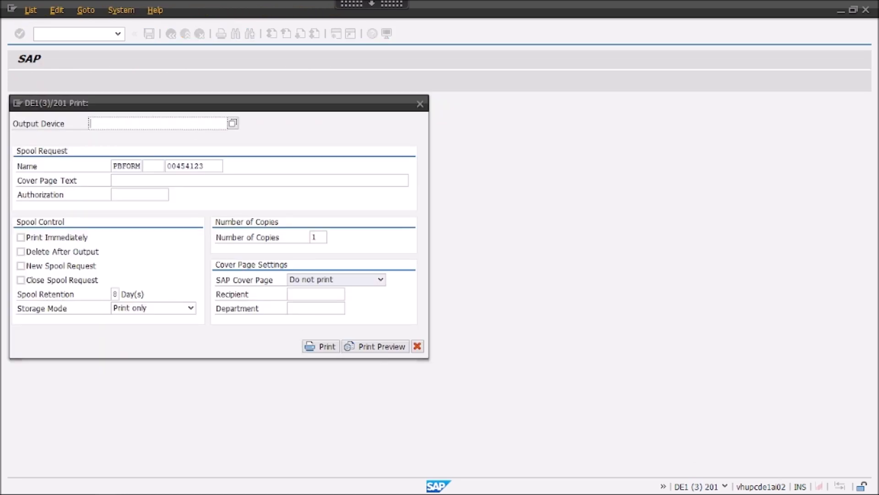
{"action": "type", "text": "lp01"}
{"action": "left_click", "coordinate": [375, 351]}
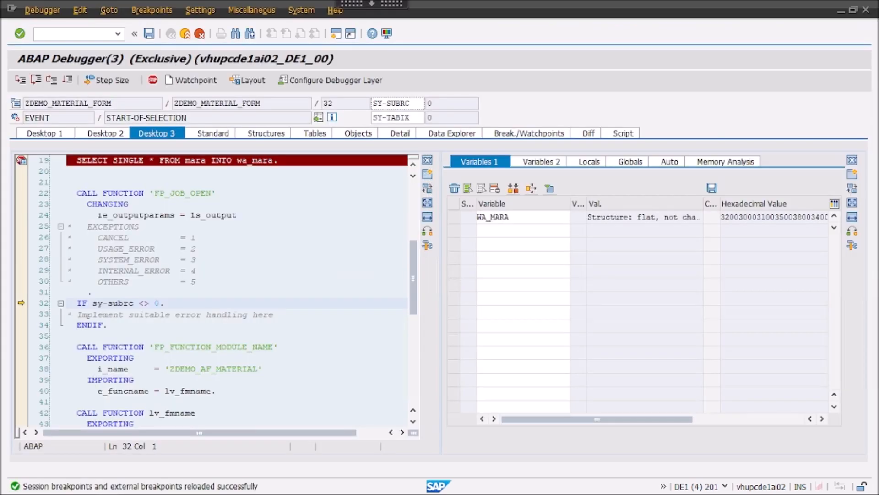
Execute through the FP_FUNCTION_MODULE_NAME call and inspect the function name returned in lv_fmname
{"action": "left_click_drag", "start_coordinate": [76, 192], "coordinate": [92, 291]}
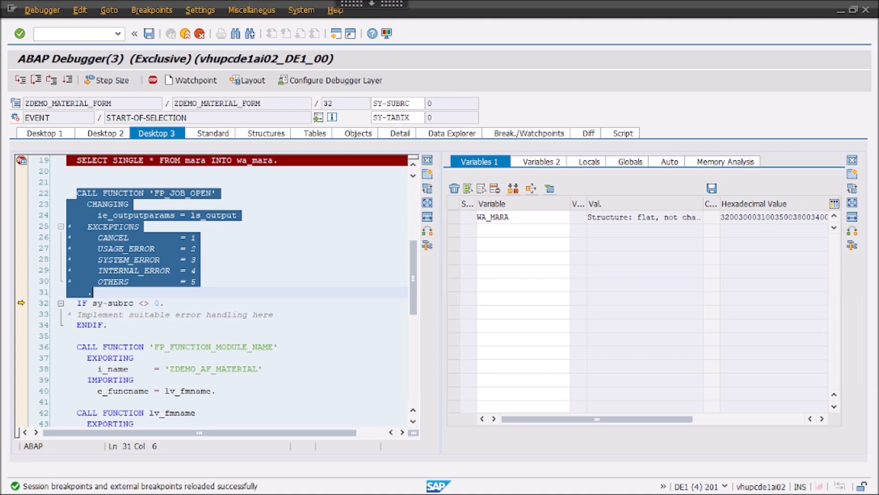
{"action": "key", "text": "F6"}
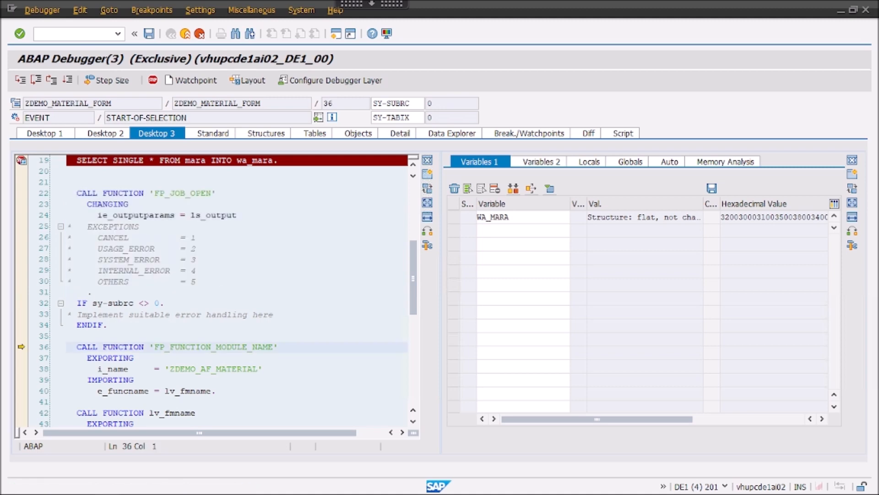
{"action": "scroll", "coordinate": [192, 293], "scroll_direction": "down", "scroll_amount": 3}
{"action": "double_click", "coordinate": [191, 292]}
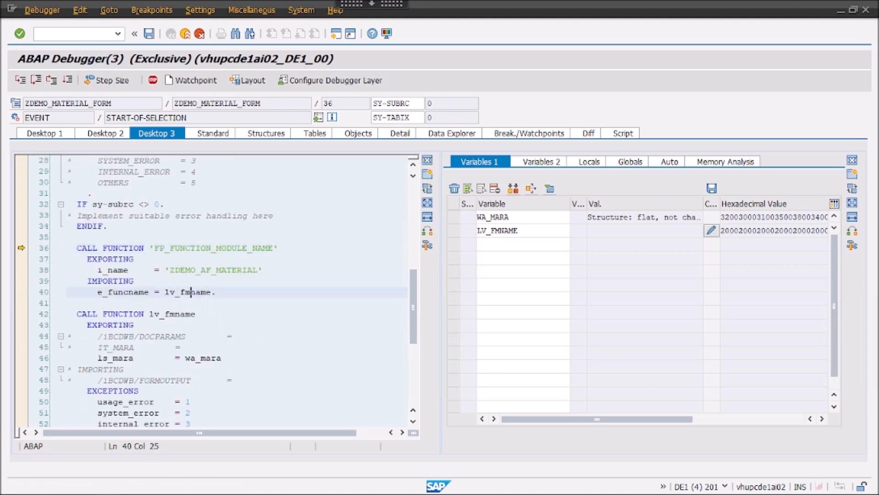
{"action": "key", "text": "F6"}
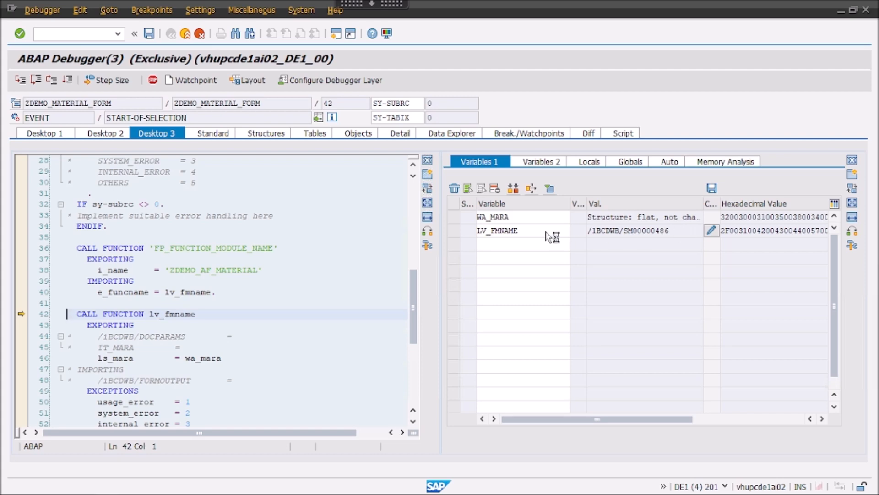
{"action": "double_click", "coordinate": [628, 230]}
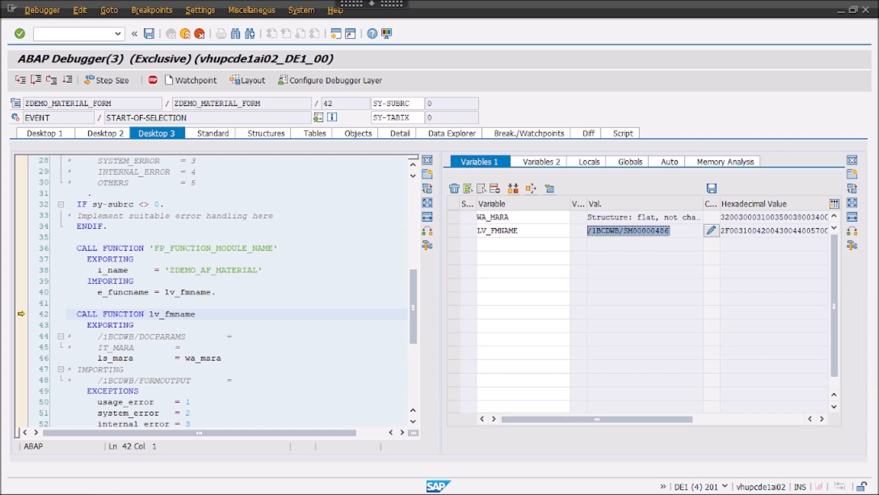
Execute the lv_fmname form function call and resume the program to open the form's print preview
{"action": "left_click", "coordinate": [223, 317]}
{"action": "scroll", "coordinate": [223, 317], "scroll_direction": "down", "scroll_amount": 2}
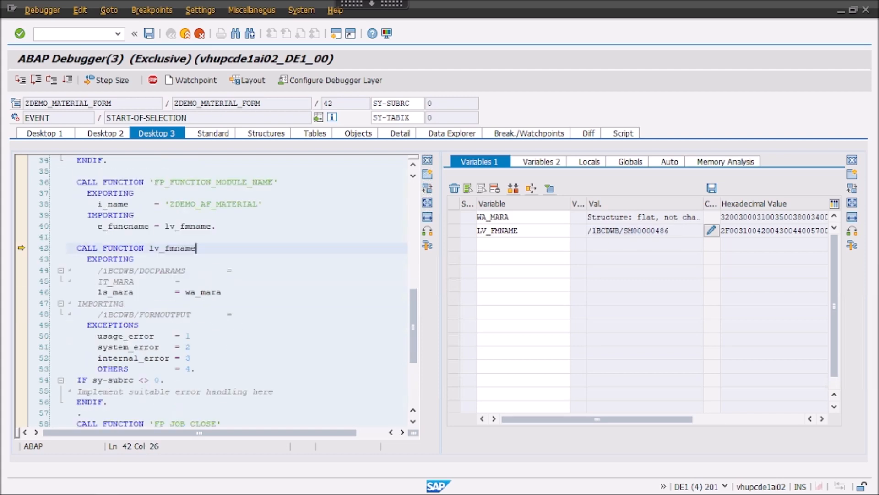
{"action": "key", "text": "F6"}
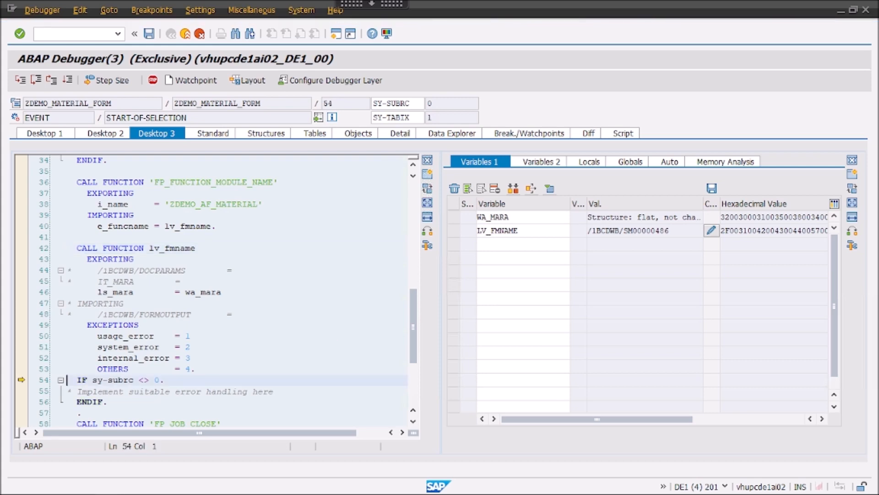
{"action": "key", "text": "F8"}
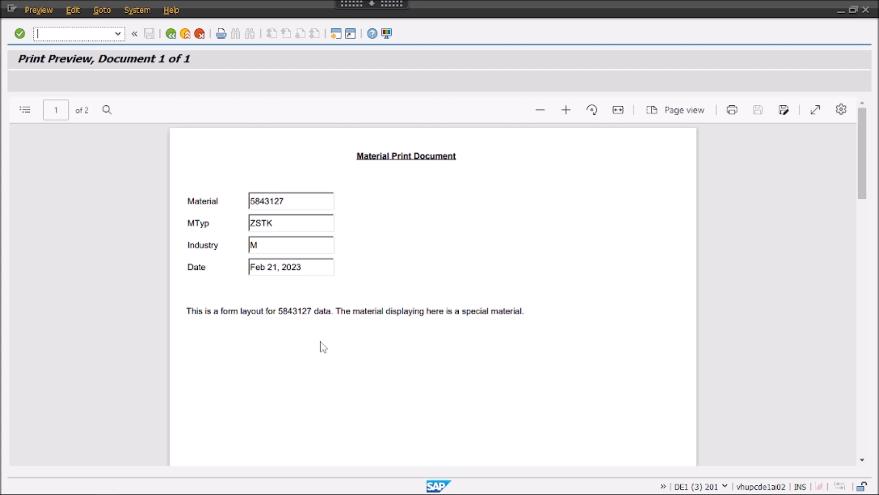
Examine the pages of the Material Print Document preview, comparing the heading and content on each page
{"action": "scroll", "coordinate": [324, 347], "scroll_direction": "down", "scroll_amount": 10}
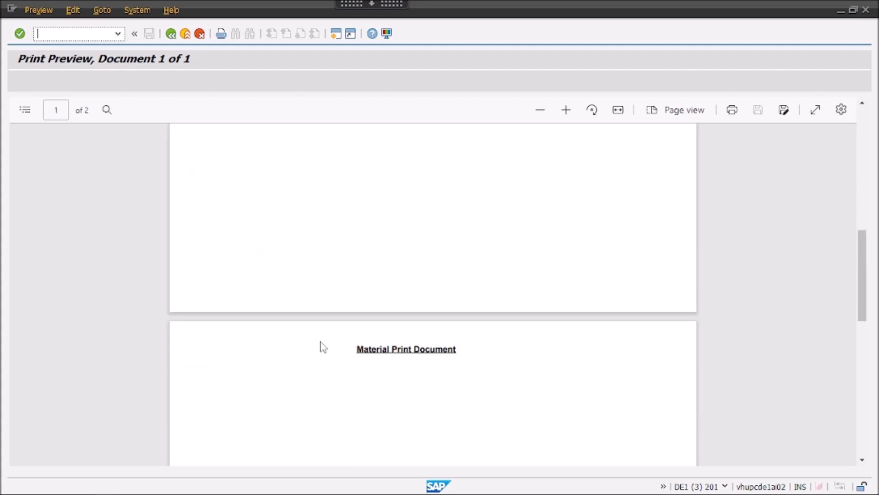
{"action": "scroll", "coordinate": [323, 346], "scroll_direction": "down", "scroll_amount": 10}
{"action": "scroll", "coordinate": [323, 347], "scroll_direction": "up", "scroll_amount": 10}
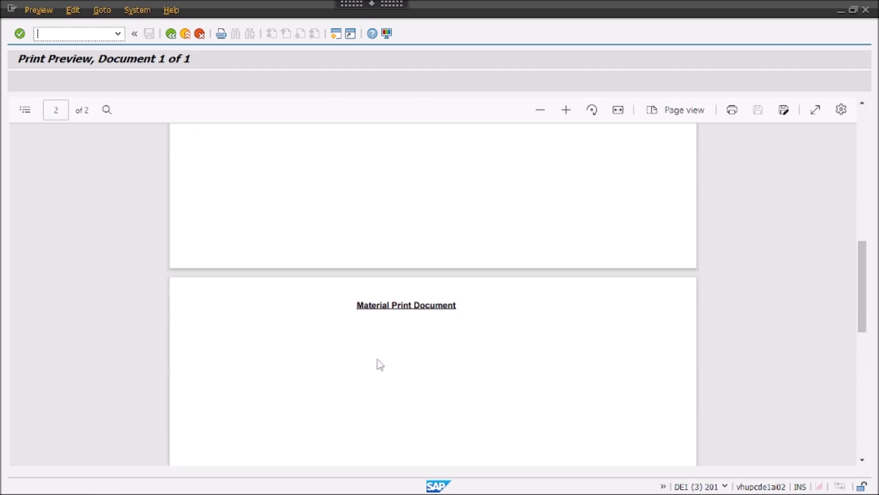
{"action": "scroll", "coordinate": [452, 386], "scroll_direction": "up", "scroll_amount": 5}
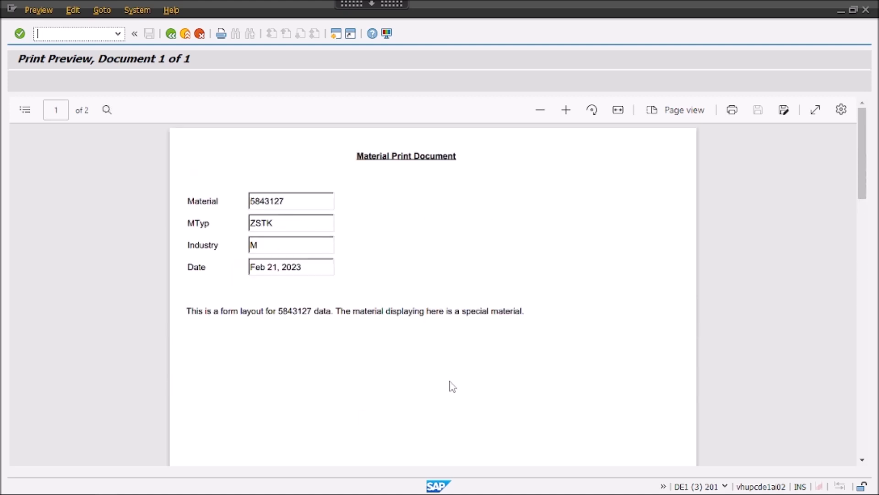
{"action": "scroll", "coordinate": [451, 386], "scroll_direction": "down", "scroll_amount": 1}
{"action": "scroll", "coordinate": [449, 384], "scroll_direction": "up", "scroll_amount": 1}
{"action": "scroll", "coordinate": [467, 284], "scroll_direction": "down", "scroll_amount": 15}
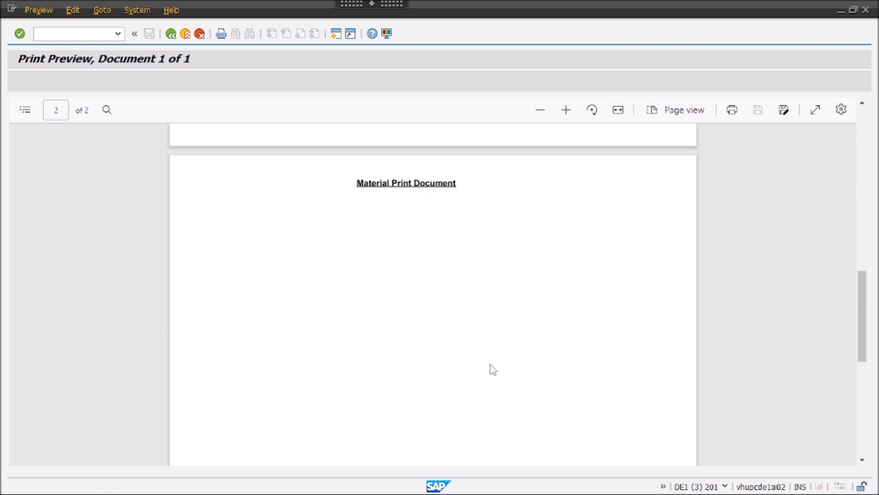
{"action": "scroll", "coordinate": [493, 369], "scroll_direction": "down", "scroll_amount": 5}
{"action": "scroll", "coordinate": [499, 374], "scroll_direction": "up", "scroll_amount": 10}
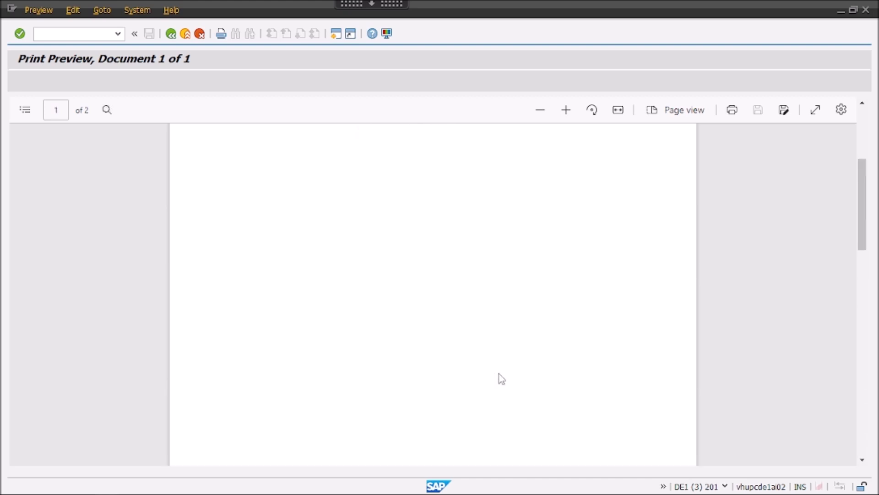
{"action": "scroll", "coordinate": [504, 373], "scroll_direction": "up", "scroll_amount": 3}
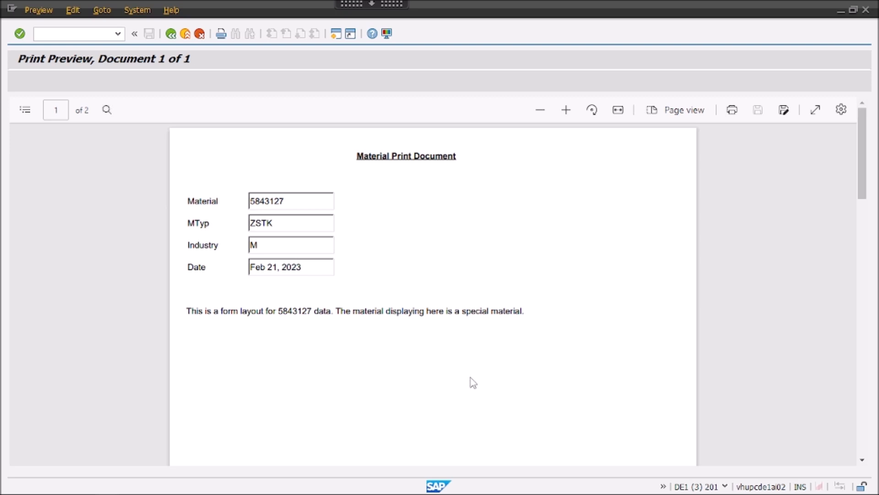
{"action": "scroll", "coordinate": [473, 380], "scroll_direction": "down", "scroll_amount": 2}
{"action": "scroll", "coordinate": [475, 378], "scroll_direction": "up", "scroll_amount": 2}
{"action": "left_click_drag", "start_coordinate": [357, 156], "coordinate": [455, 157]}
{"action": "scroll", "coordinate": [564, 371], "scroll_direction": "down", "scroll_amount": 15}
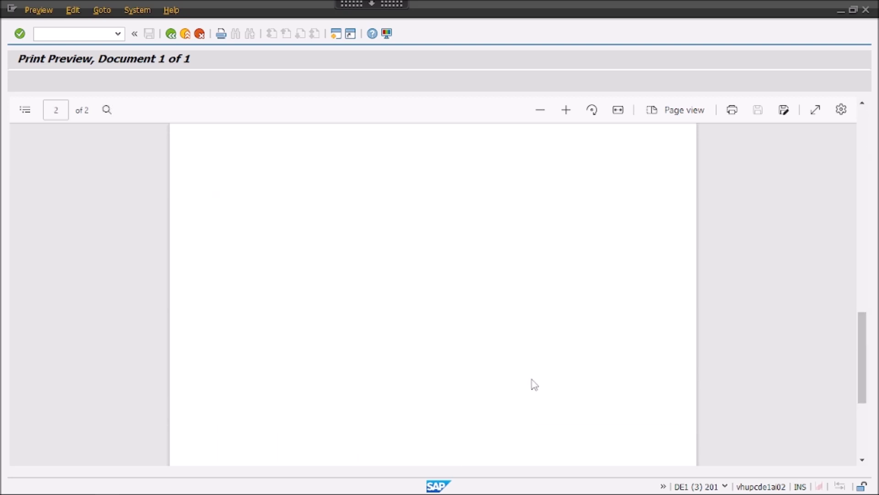
{"action": "scroll", "coordinate": [534, 380], "scroll_direction": "up", "scroll_amount": 15}
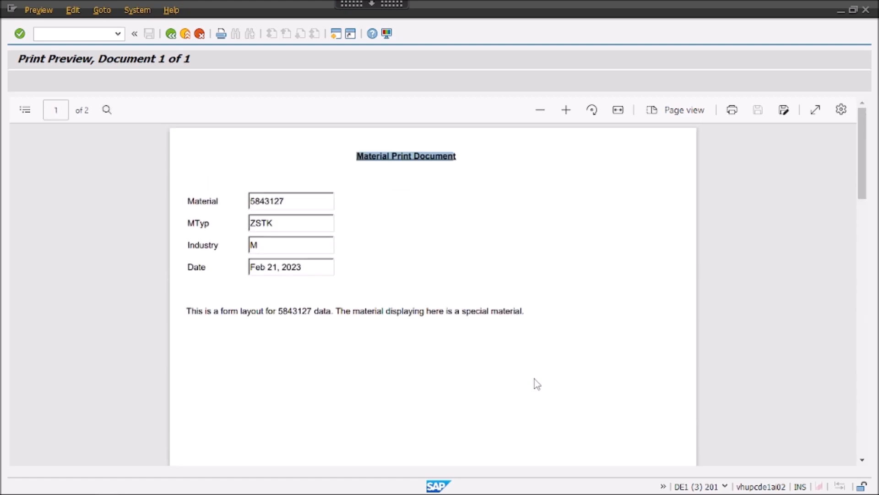
Examine the body text below the Date field and the material number embedded in its first sentence
{"action": "left_click", "coordinate": [355, 323]}
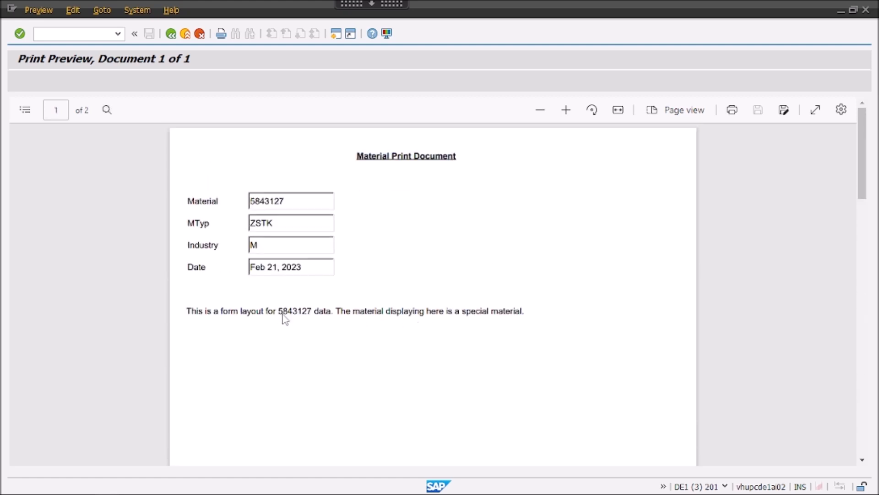
{"action": "double_click", "coordinate": [302, 311]}
{"action": "left_click", "coordinate": [267, 316]}
{"action": "left_click_drag", "start_coordinate": [274, 311], "coordinate": [311, 311]}
{"action": "left_click", "coordinate": [322, 314]}
{"action": "left_click_drag", "start_coordinate": [278, 312], "coordinate": [312, 311]}
{"action": "left_click", "coordinate": [288, 318]}
{"action": "left_click_drag", "start_coordinate": [186, 312], "coordinate": [525, 312]}
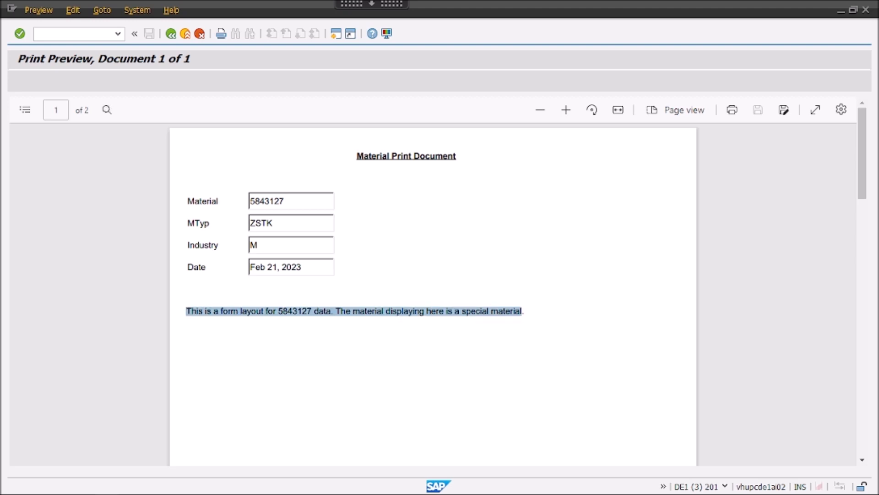
{"action": "left_click", "coordinate": [281, 316]}
{"action": "left_click_drag", "start_coordinate": [277, 311], "coordinate": [312, 312]}
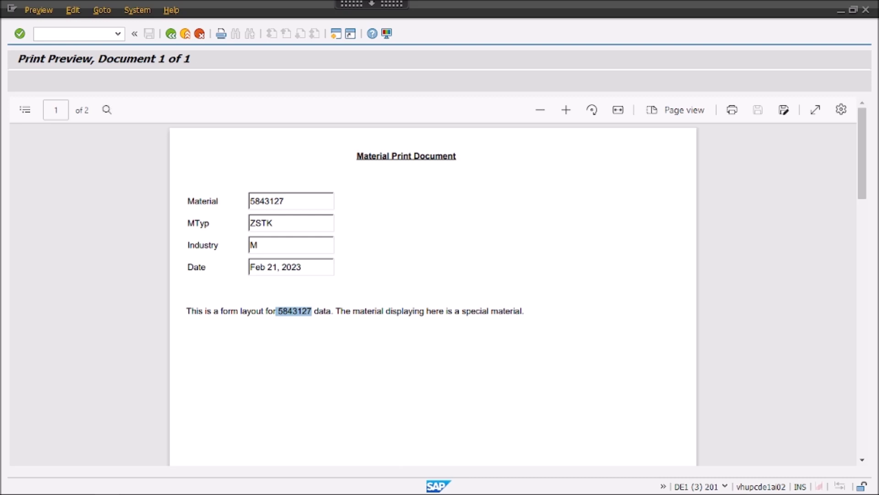